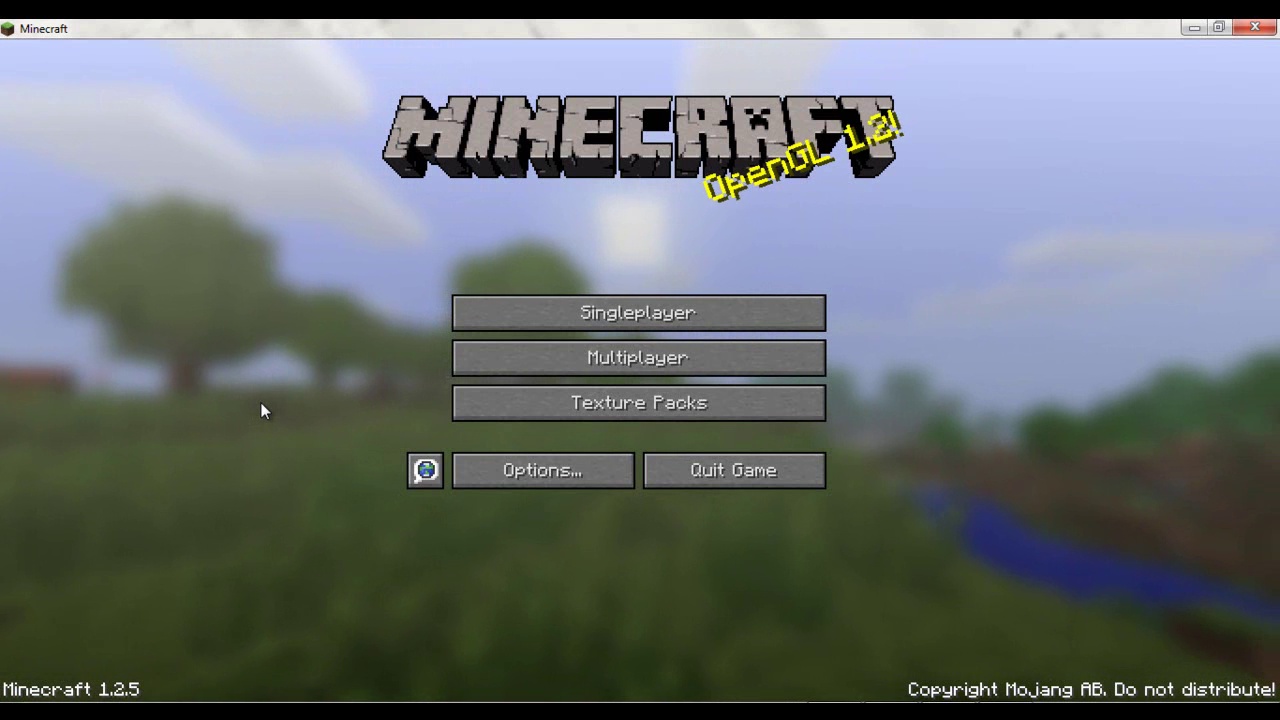
Open the saved singleplayer world and survey the jungle from above the treetops
click(577, 304)
double_click(568, 339)
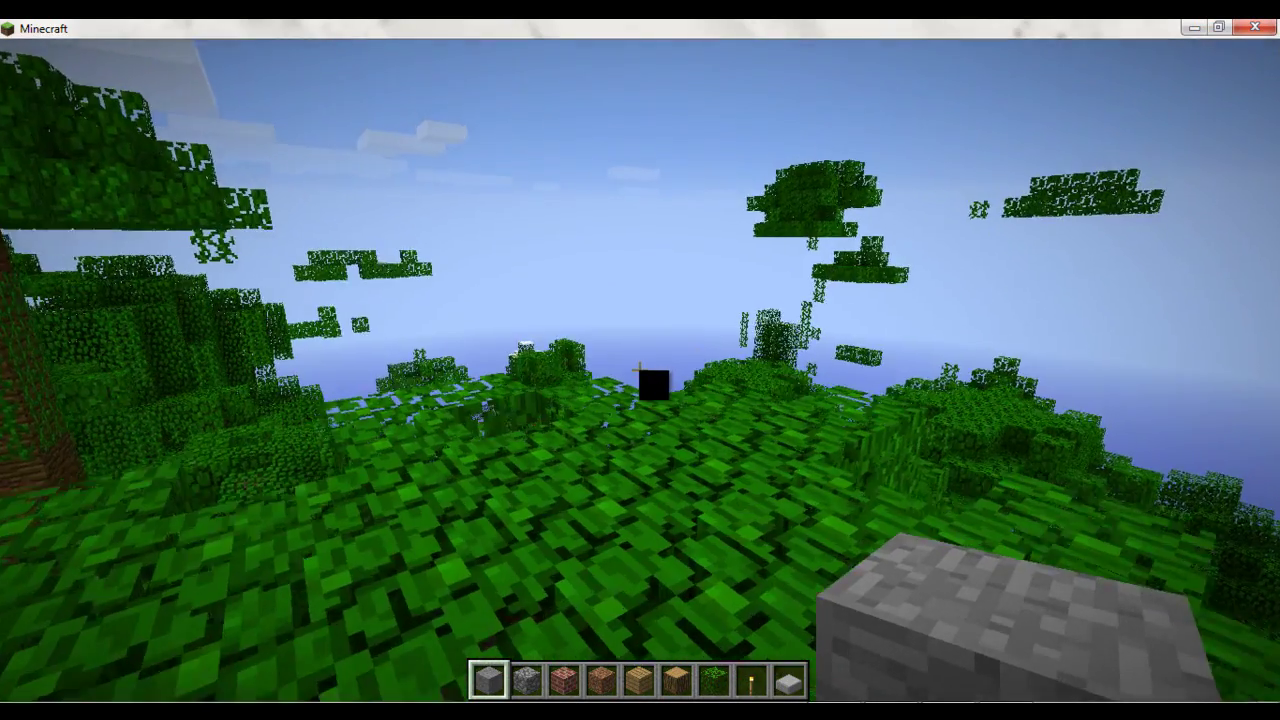
key(w)
key(w)
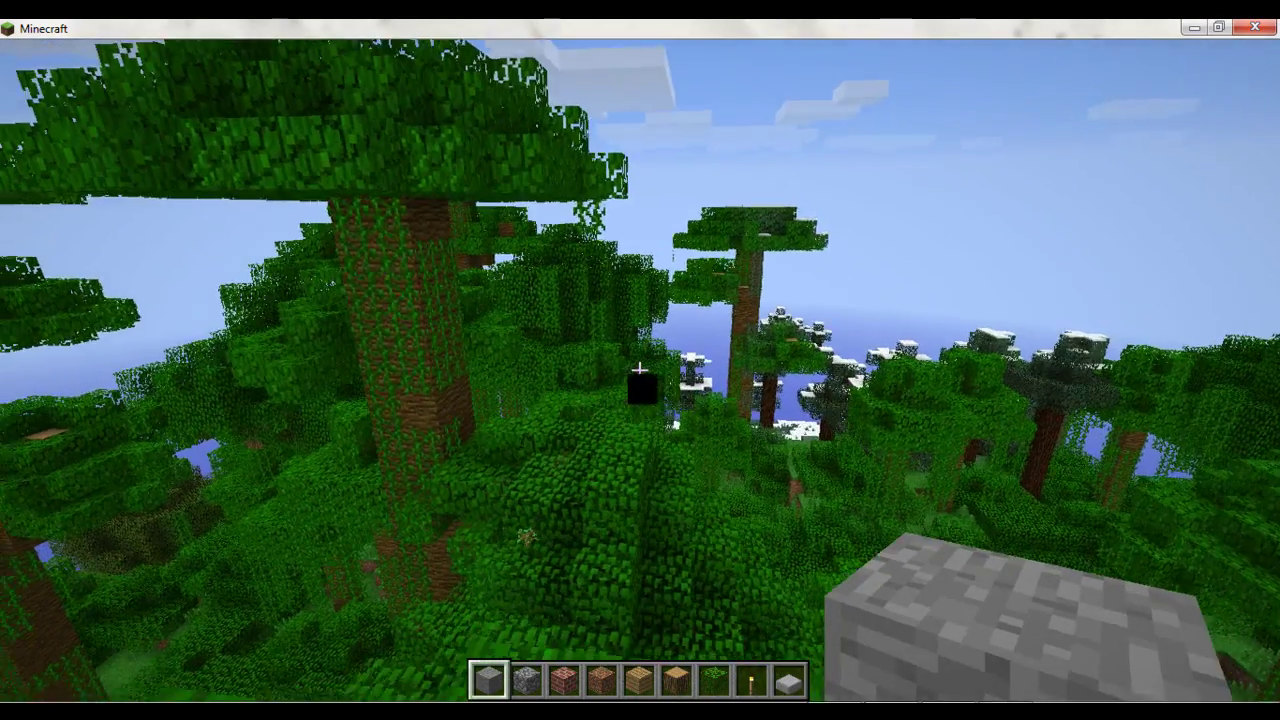
key(w)
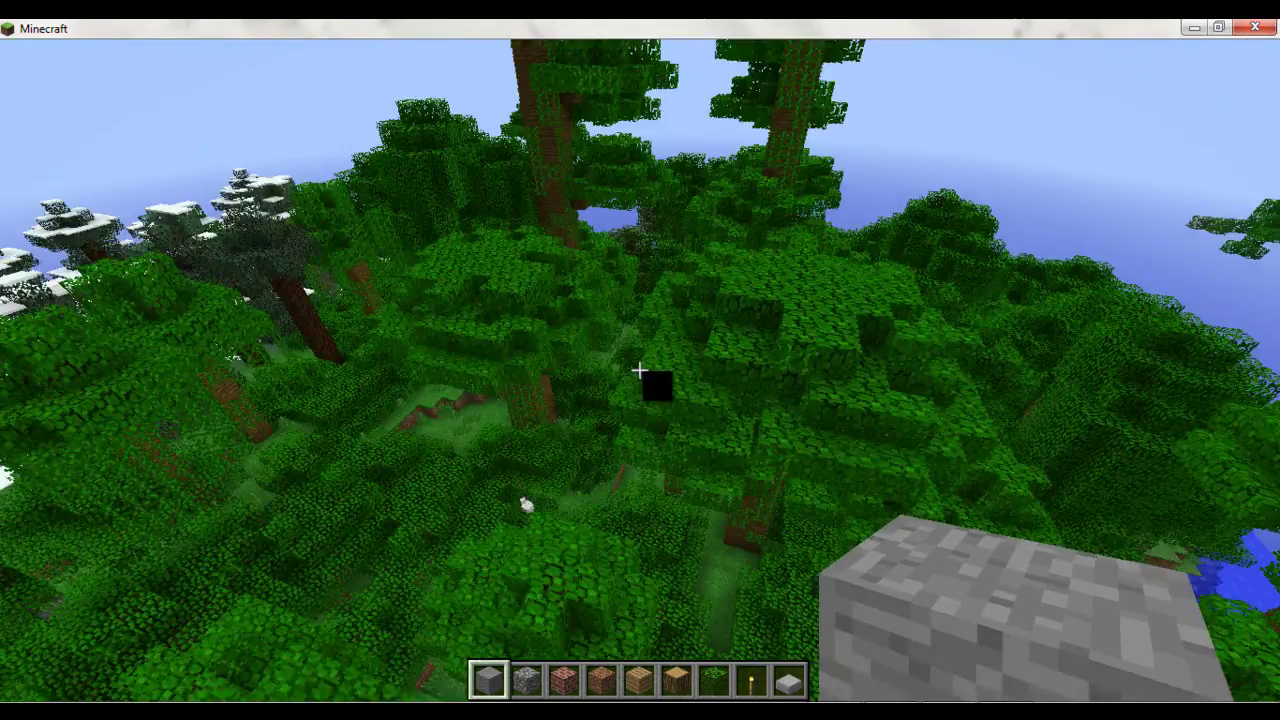
Fly down through the jungle canopy and explore the undergrowth between the vine-covered trees
key(w)
key(shift)
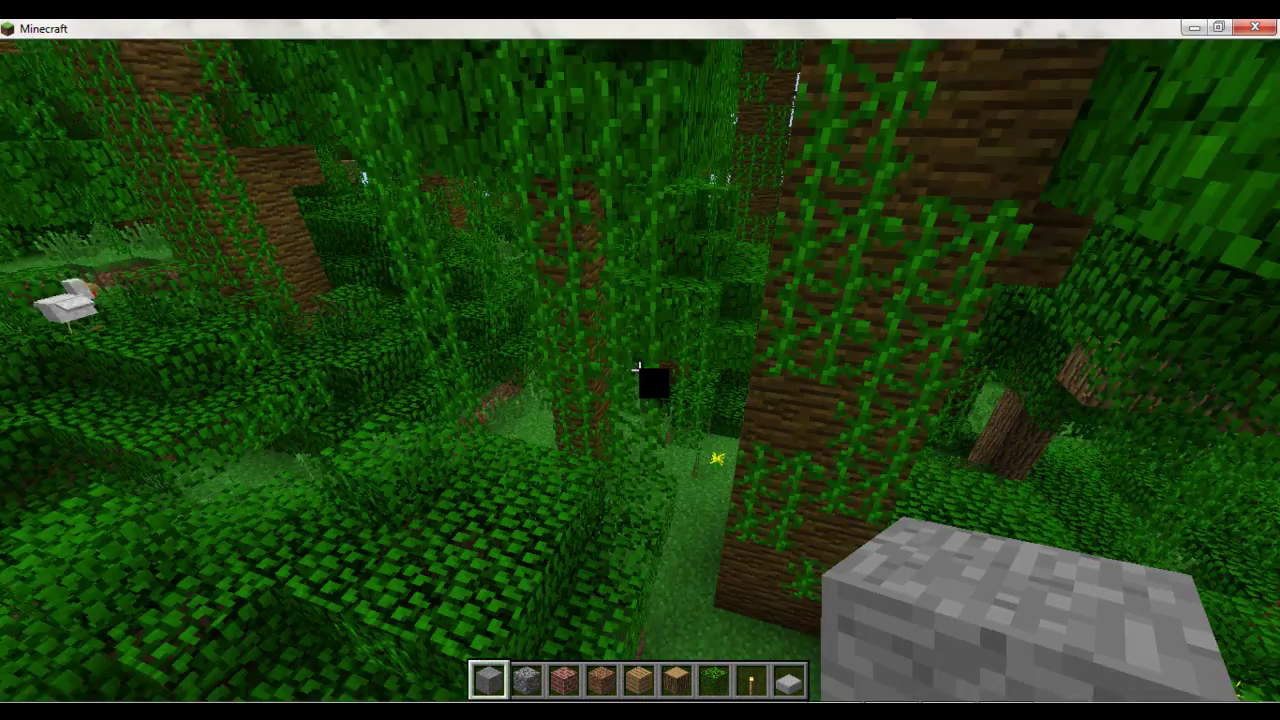
key(w)
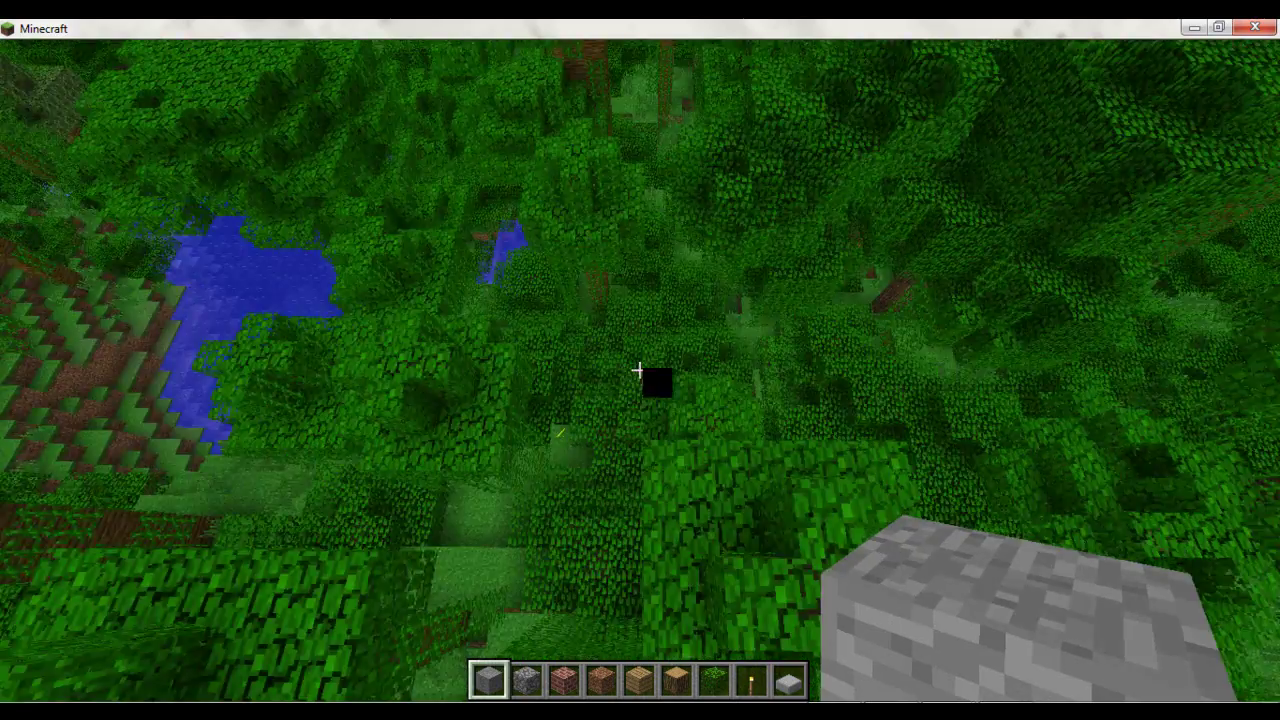
key(w)
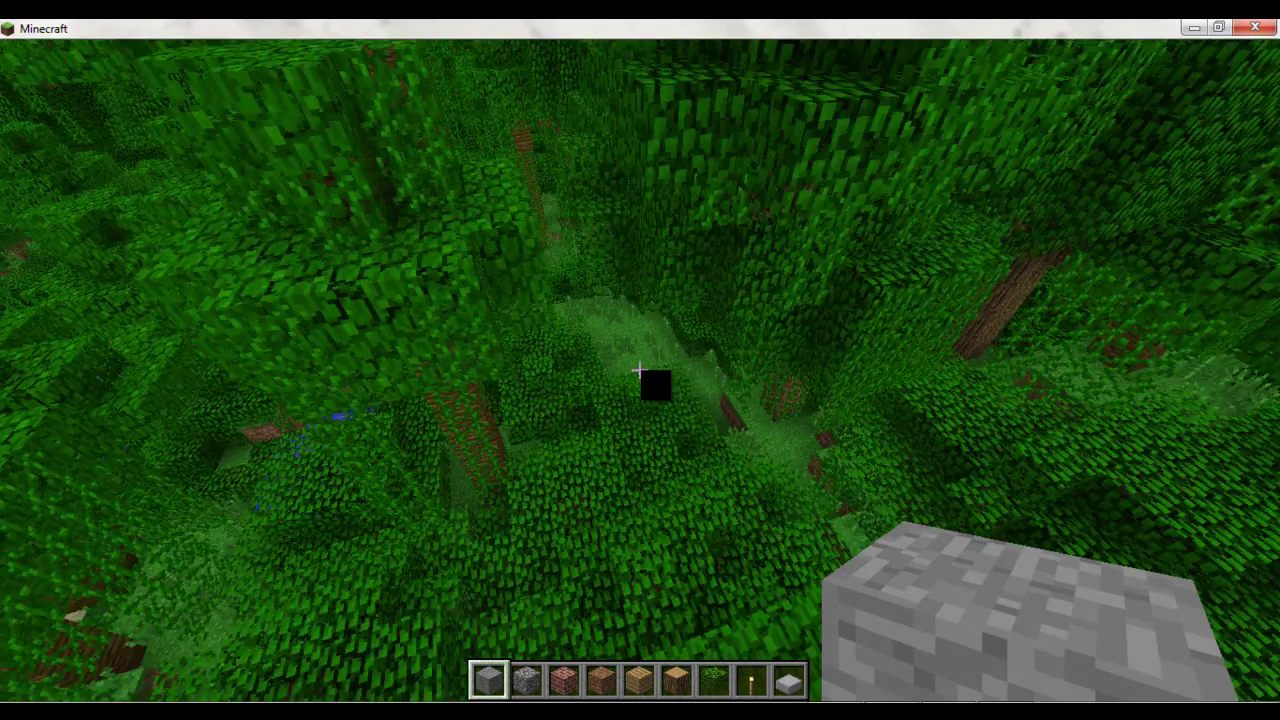
key(w)
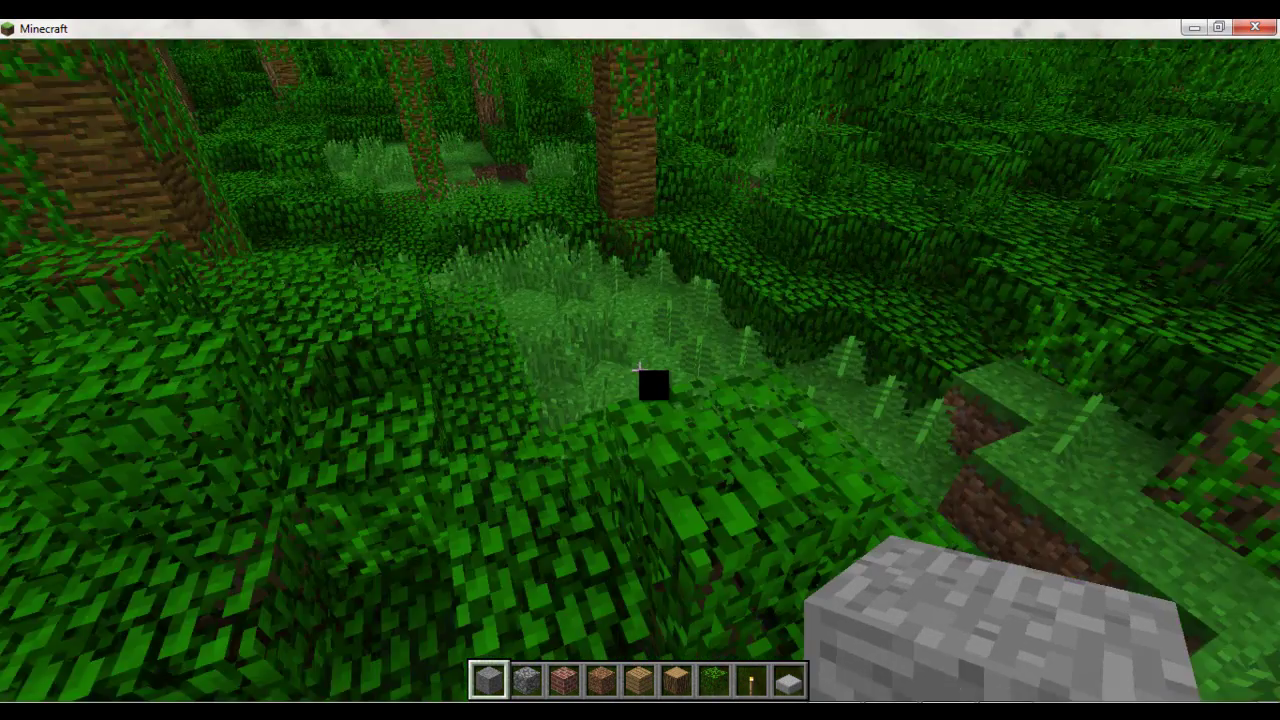
key(w)
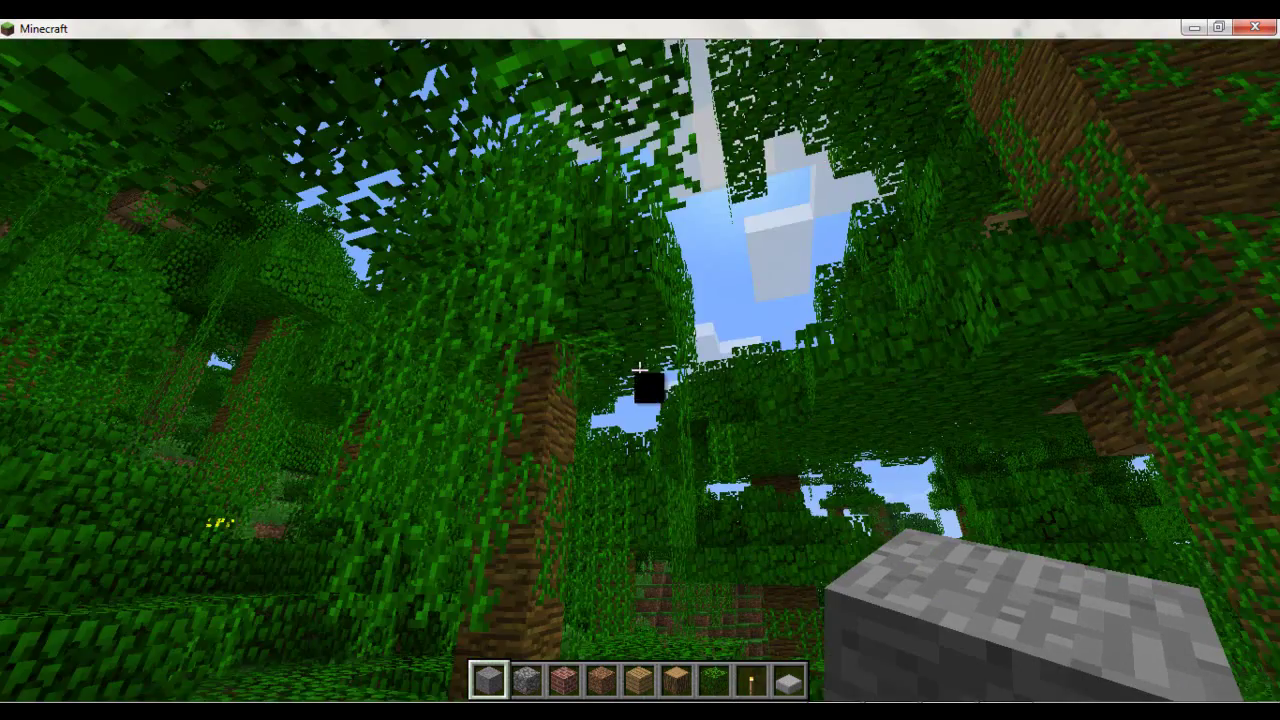
Fly back up above the canopy and look out over the jungle and the snowy forest
key(space)
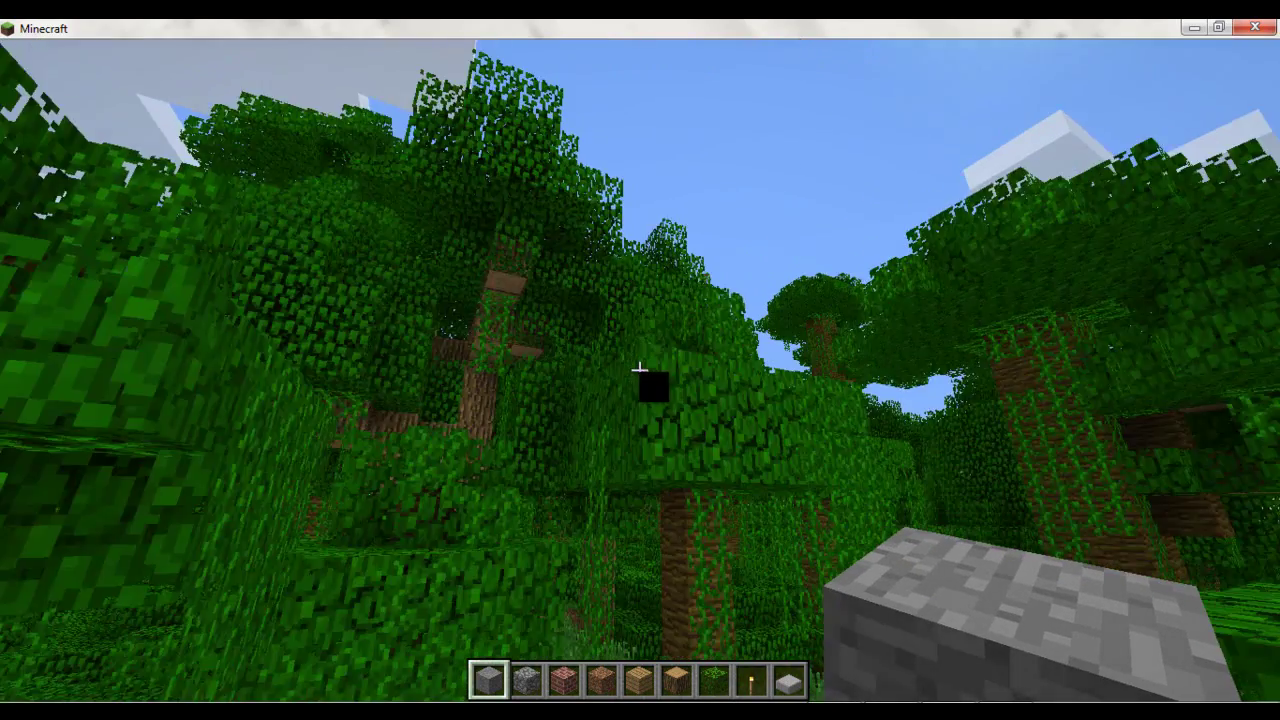
key(w)
key(space)
key(w)
key(space)
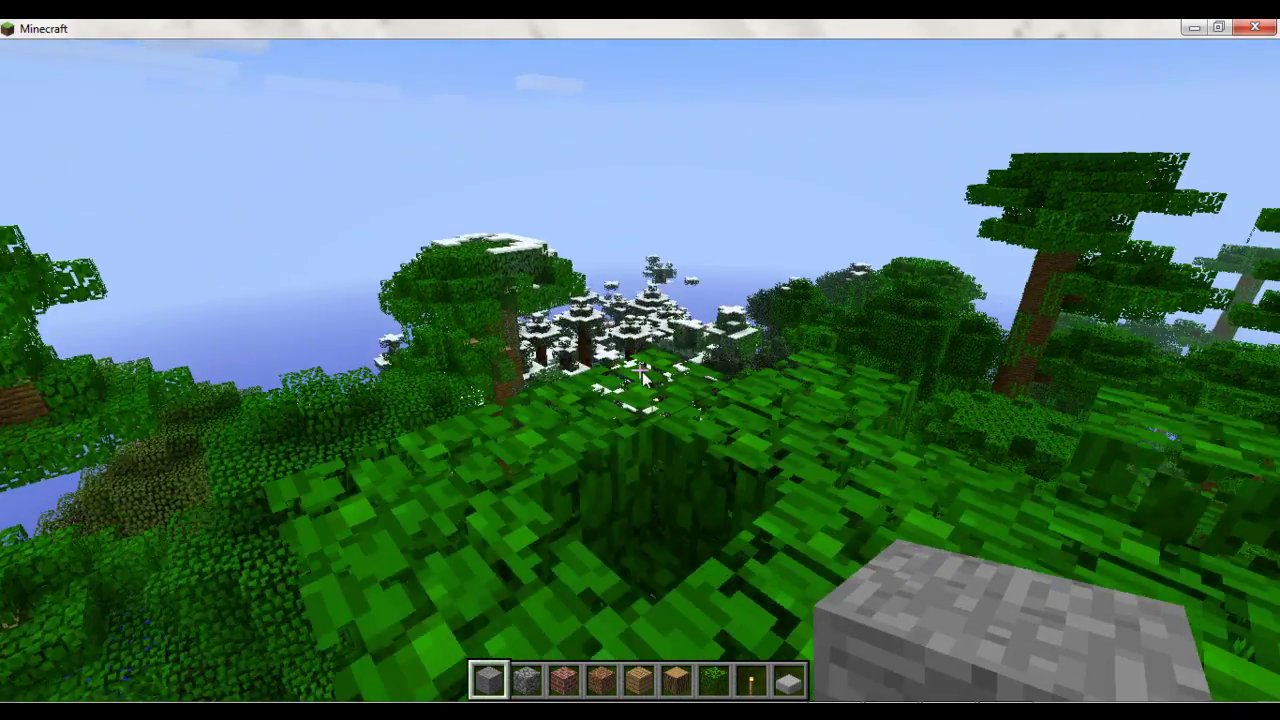
mouse_move(676, 336)
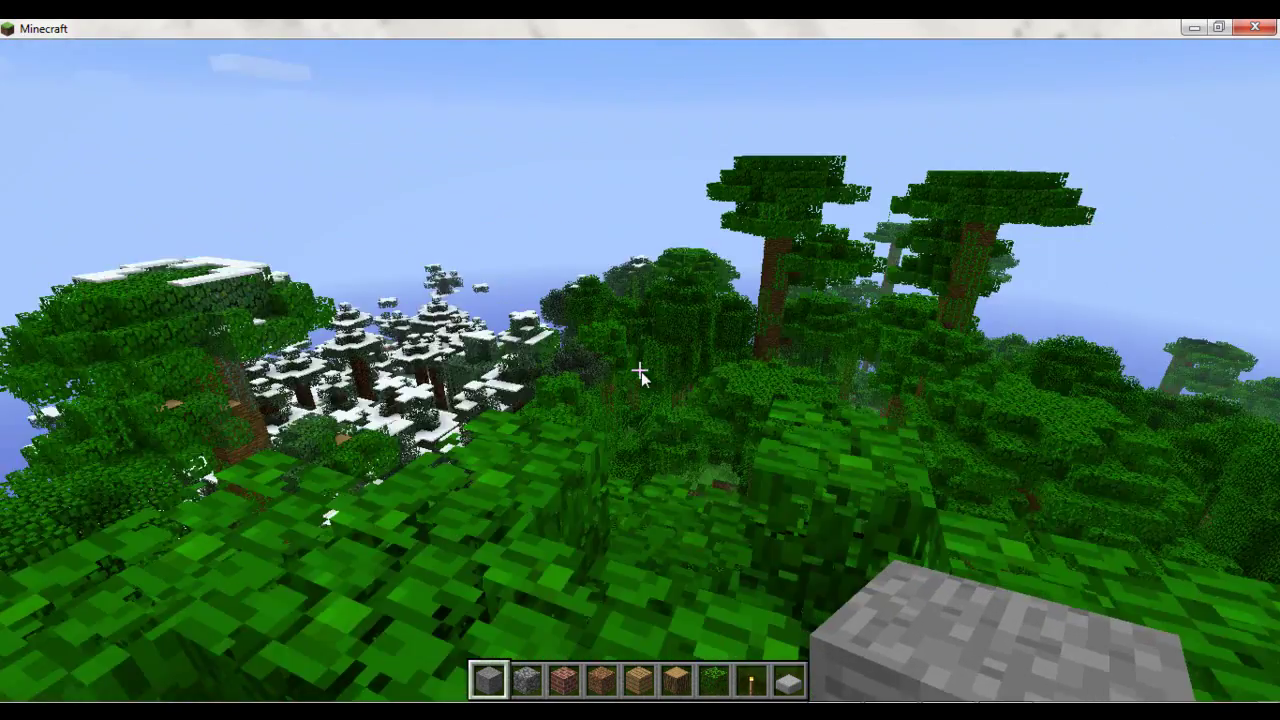
key(w)
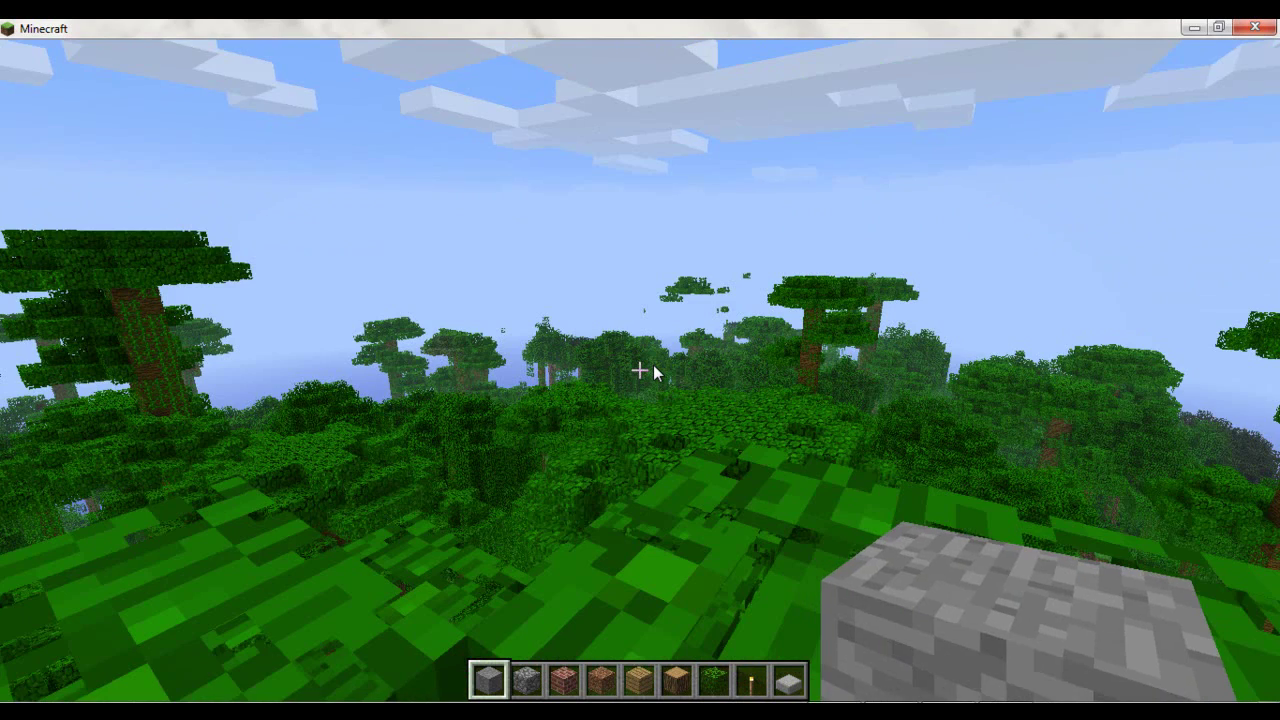
Save the world, return to the title screen and quit the game
key(Escape)
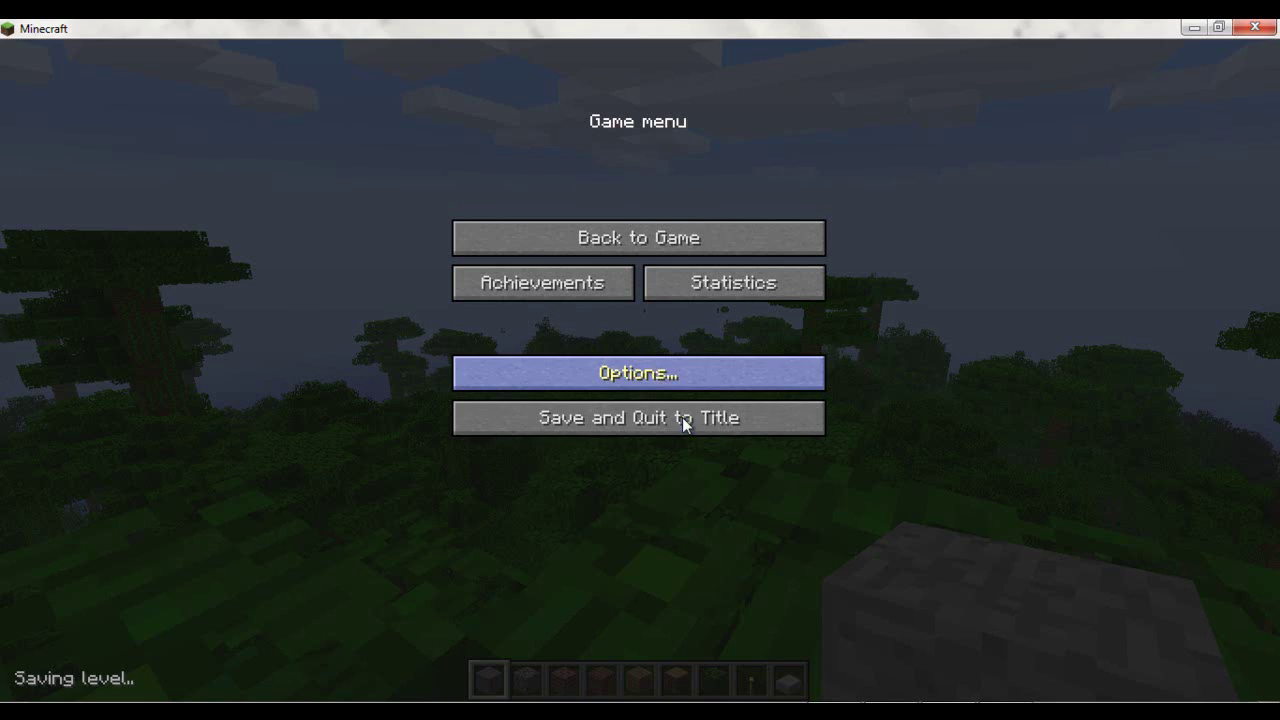
click(682, 417)
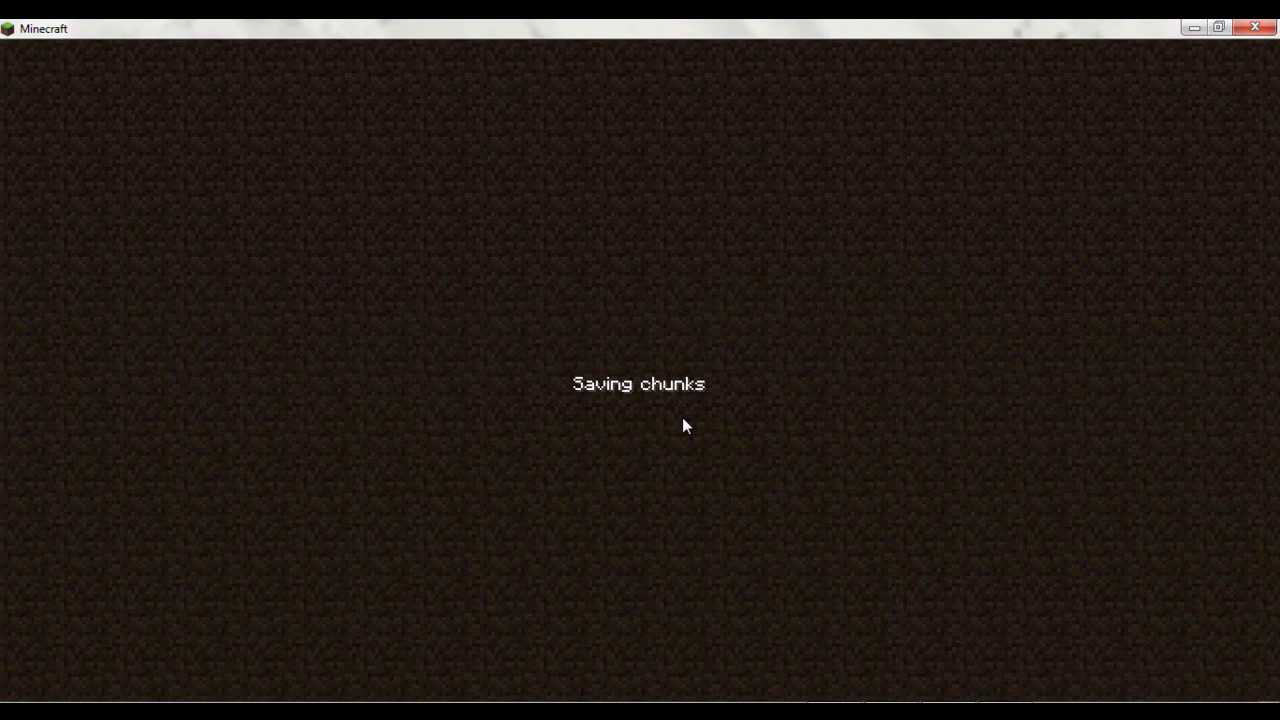
click(714, 470)
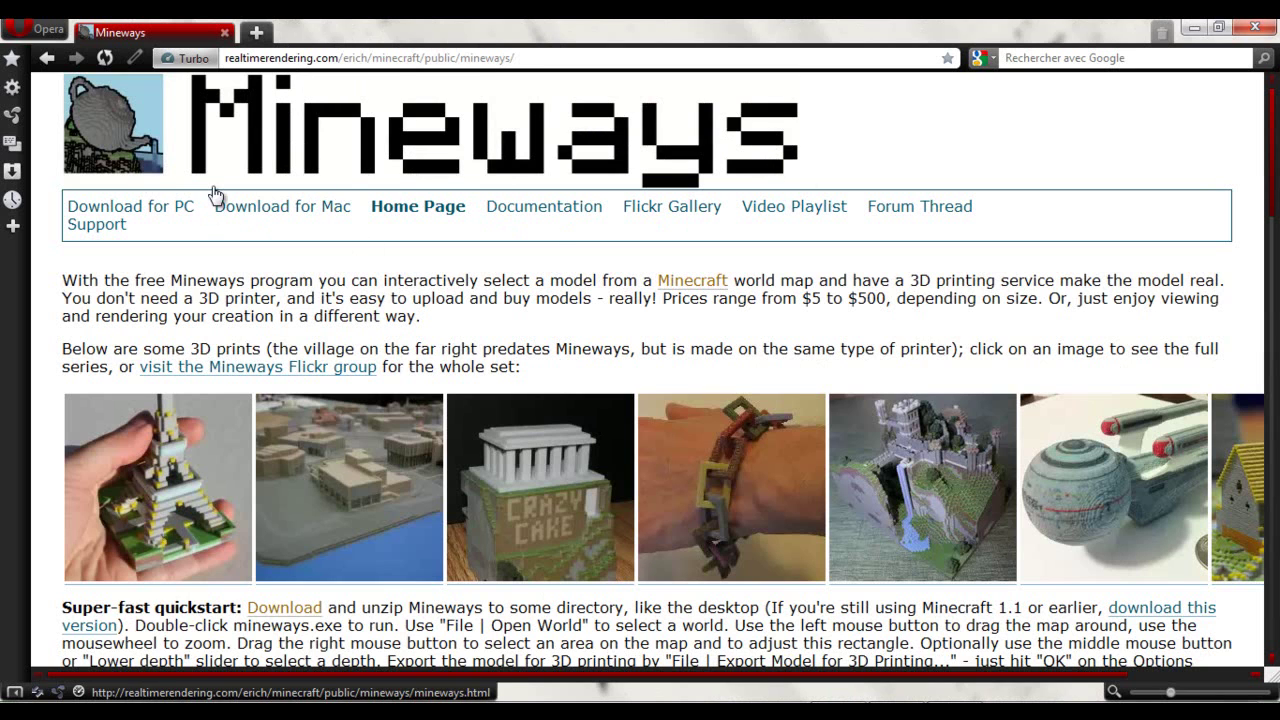
Look through the Mineways home page, from its 3D print examples and quickstart text to the full L'Effie Tower image row
scroll(392, 140, down, 5)
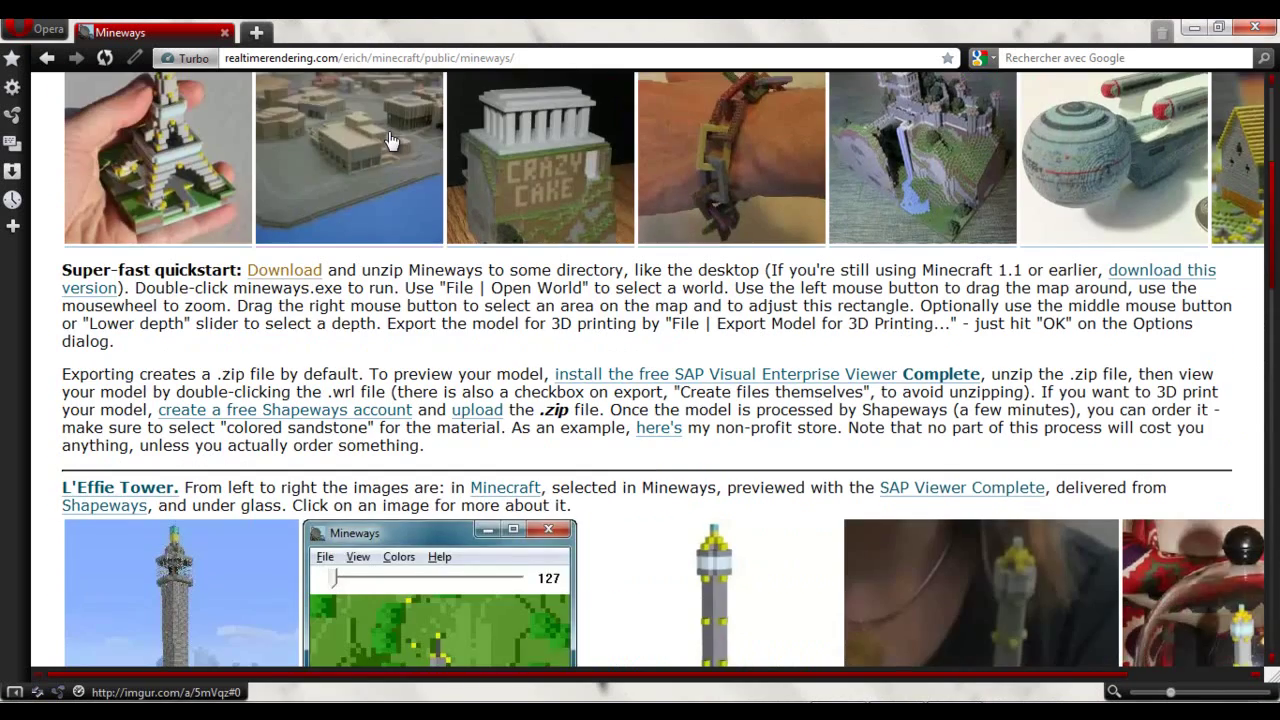
scroll(390, 140, down, 3)
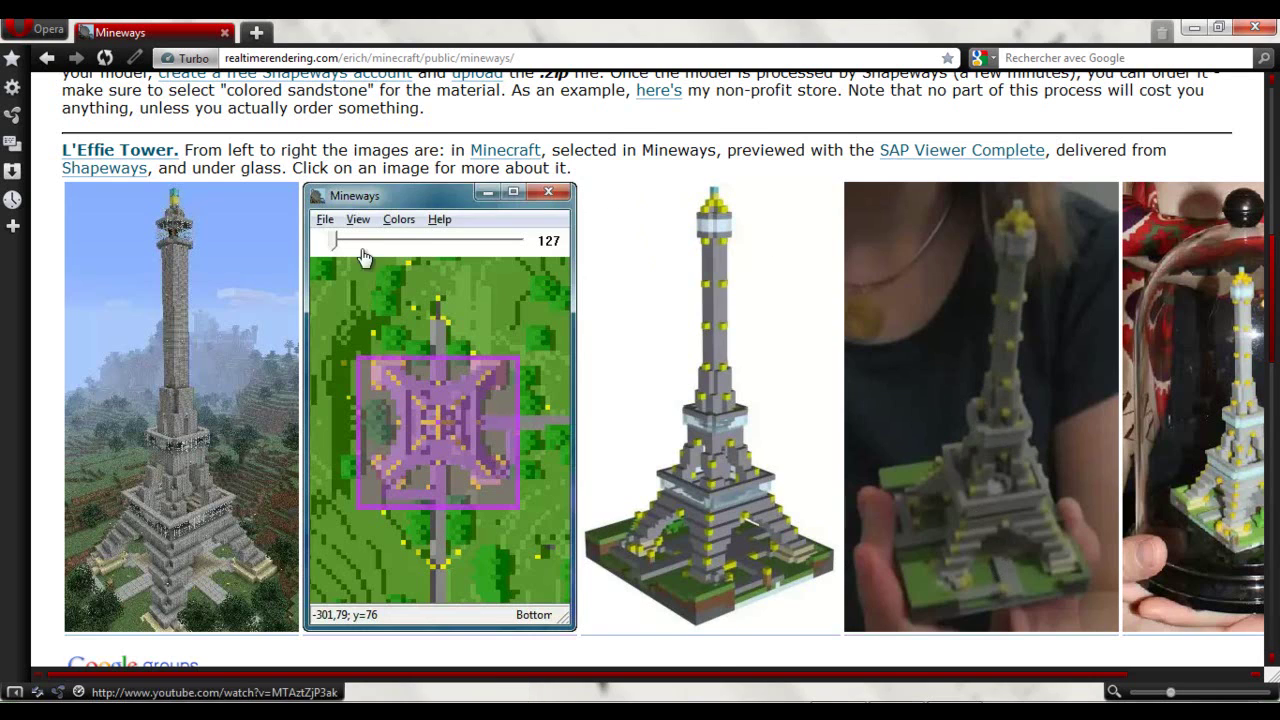
scroll(337, 200, up, 7)
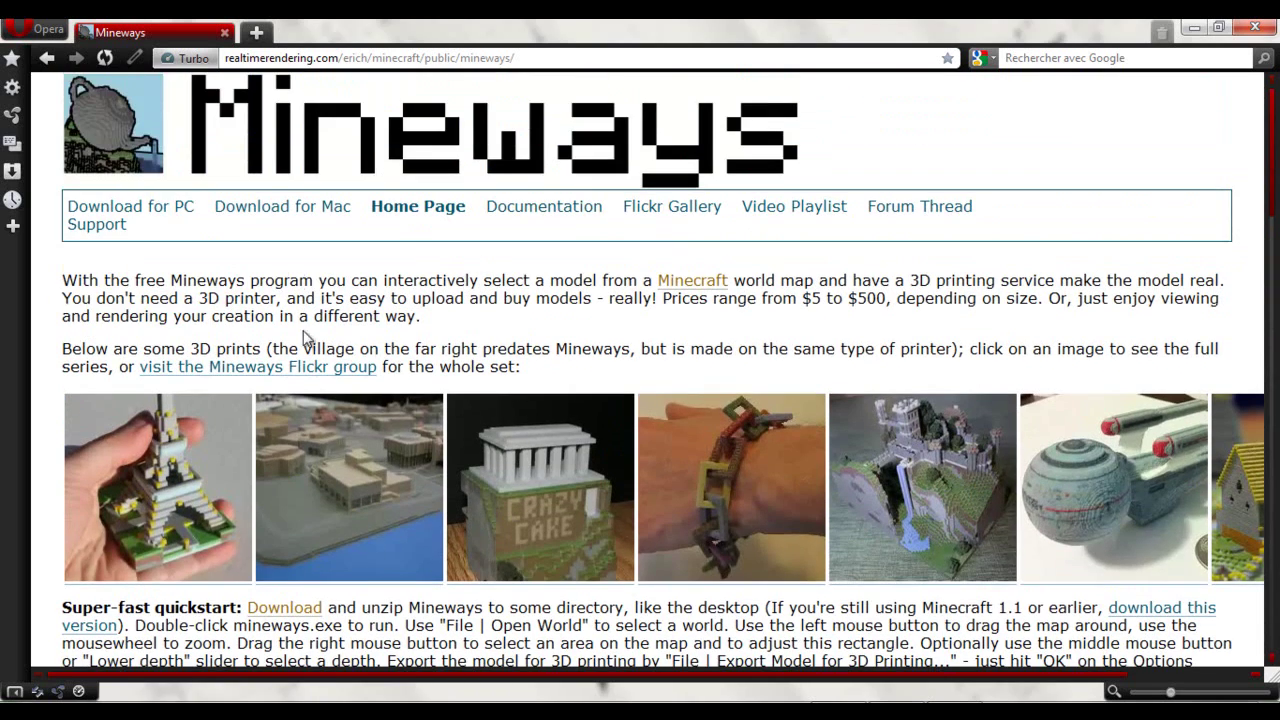
scroll(325, 272, down, 7)
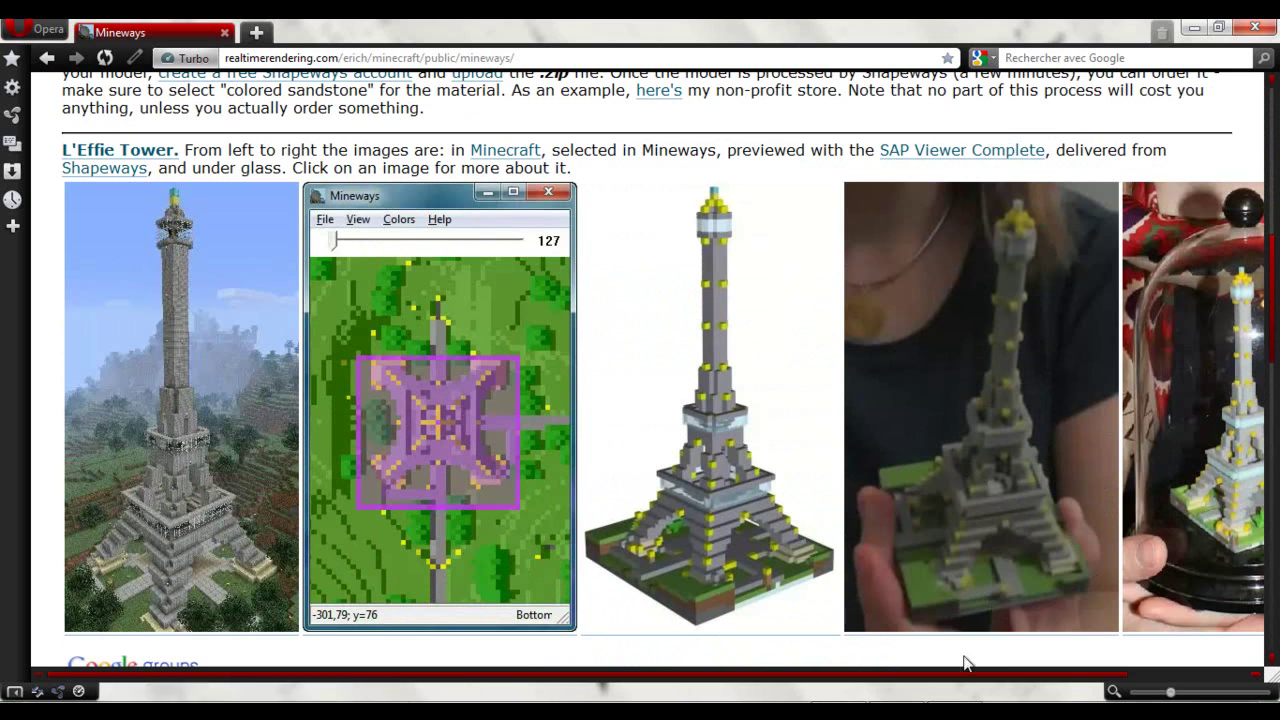
drag(1017, 674, 1204, 677)
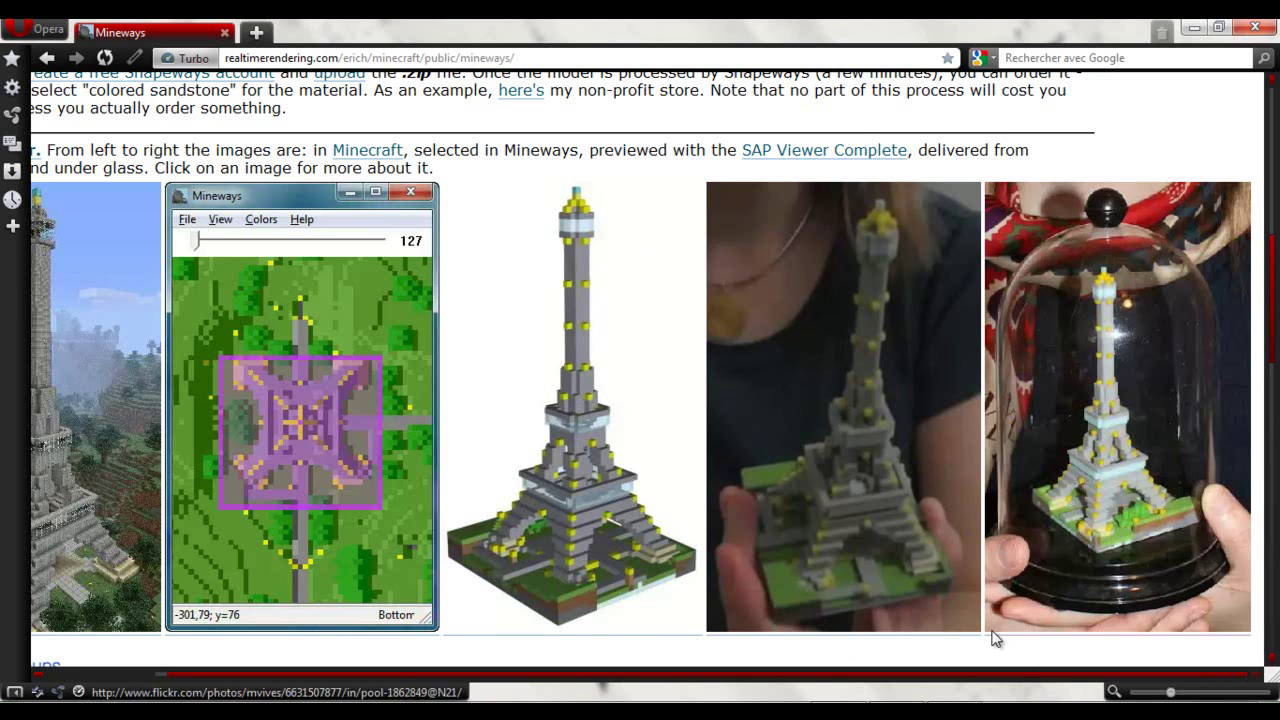
drag(1040, 680, 856, 690)
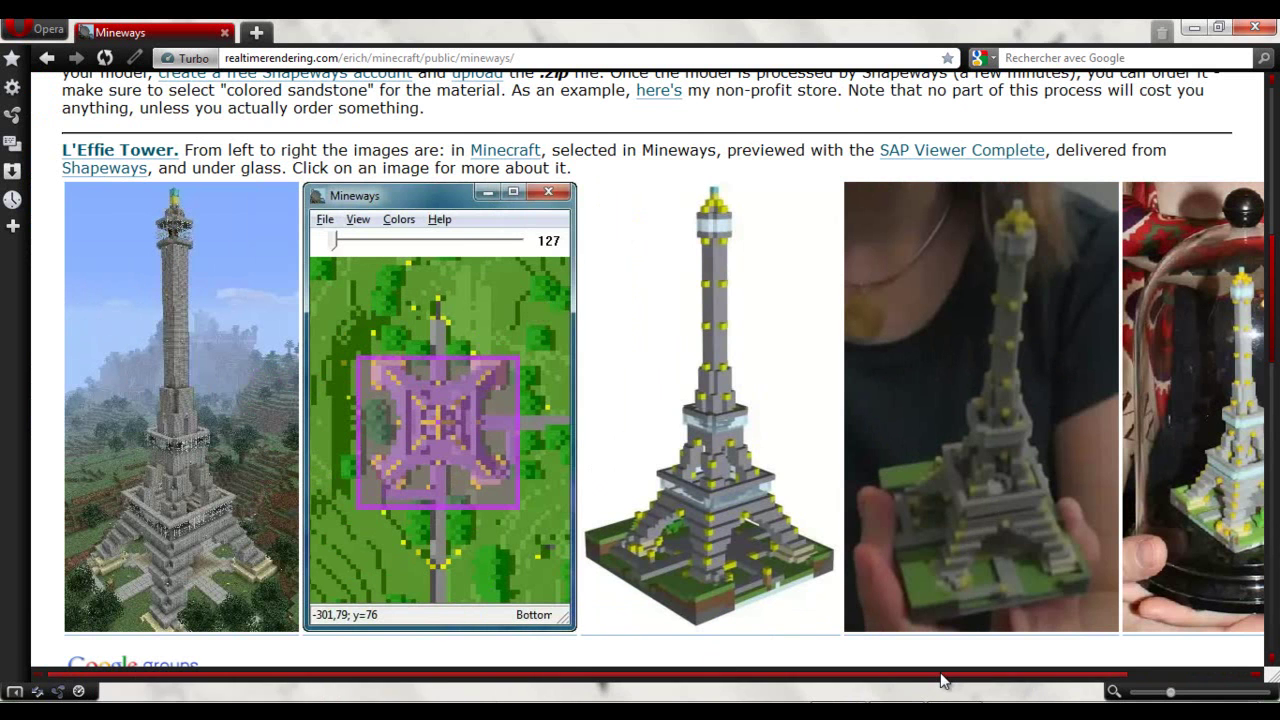
Highlight the "Super-fast quickstart:" heading before the download link on the Mineways page
scroll(581, 404, up, 3)
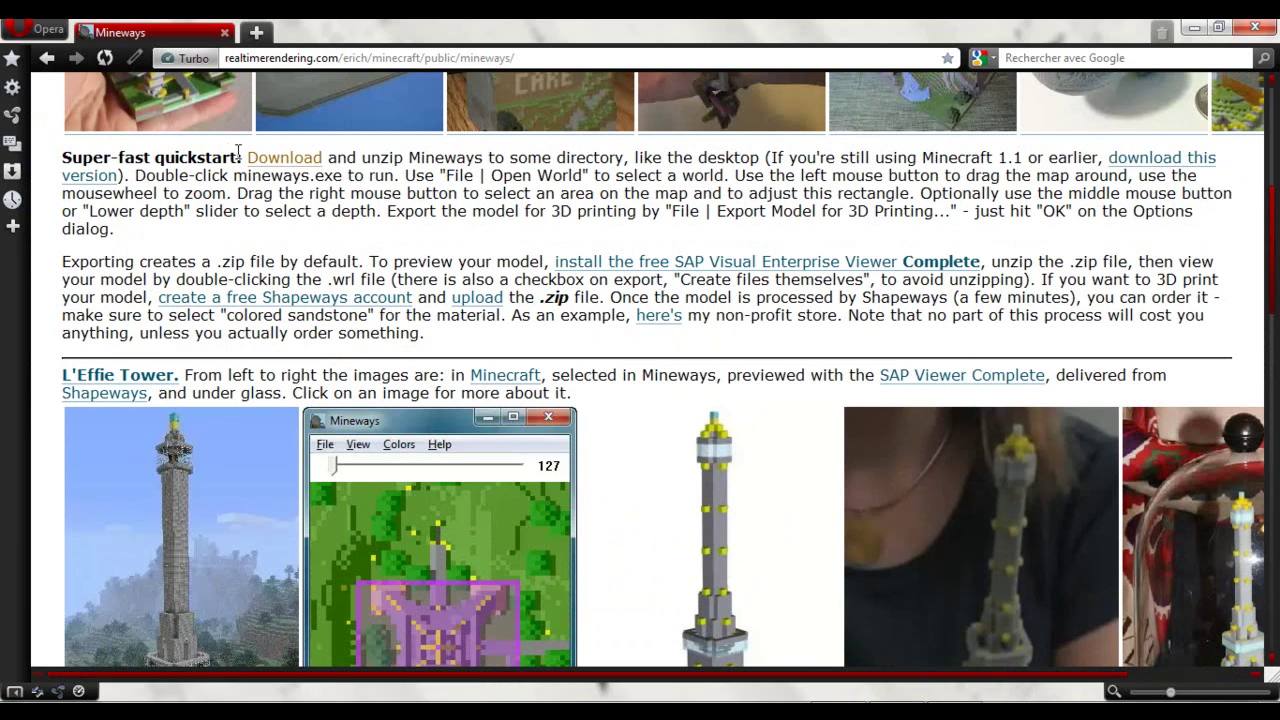
drag(358, 158, 326, 158)
drag(64, 160, 243, 158)
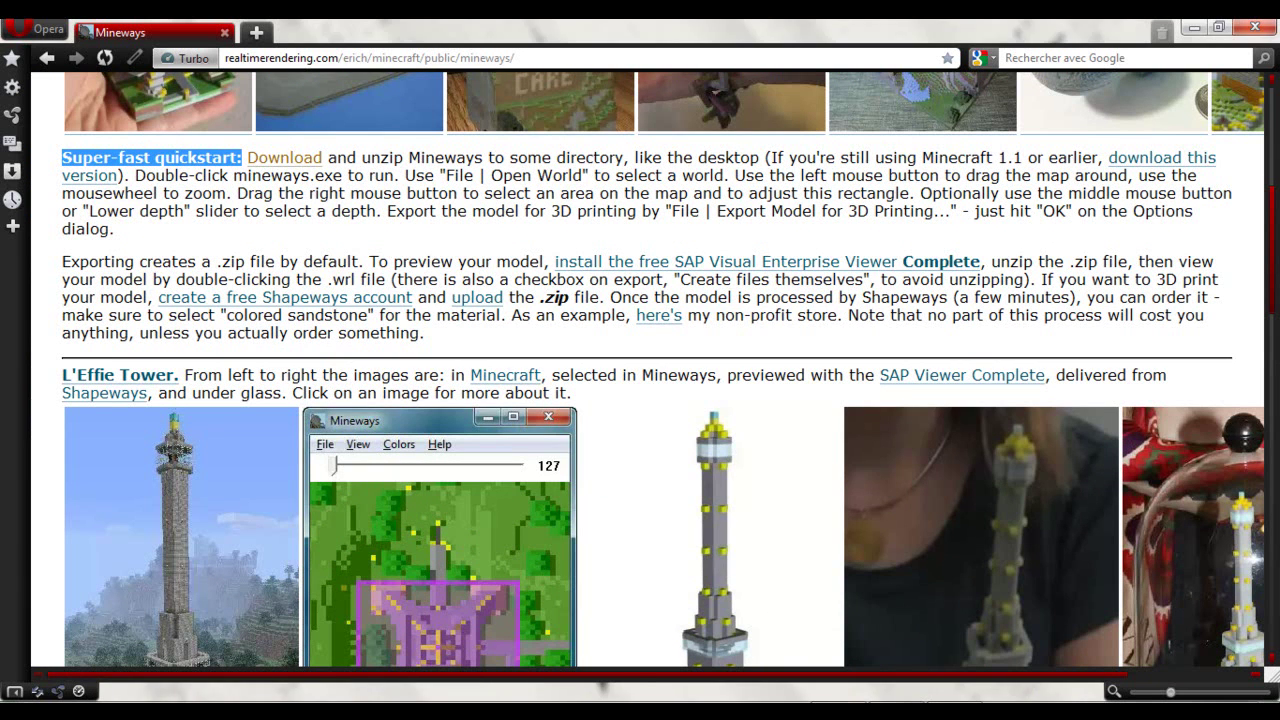
Bring up the mineways.zip archive window and look through the terrain texture files it contains
drag(609, 274, 591, 111)
scroll(520, 300, down, 3)
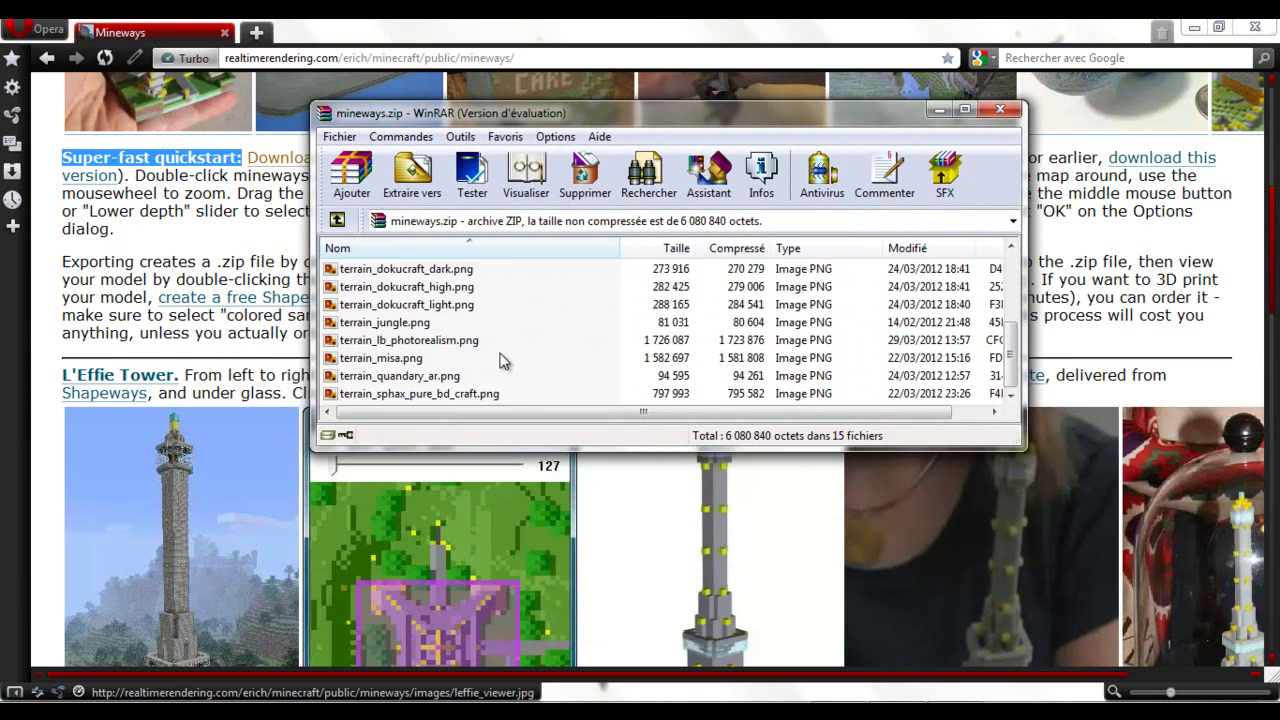
scroll(503, 360, up, 3)
scroll(490, 350, down, 3)
scroll(500, 340, up, 3)
scroll(513, 340, down, 3)
scroll(408, 340, up, 1)
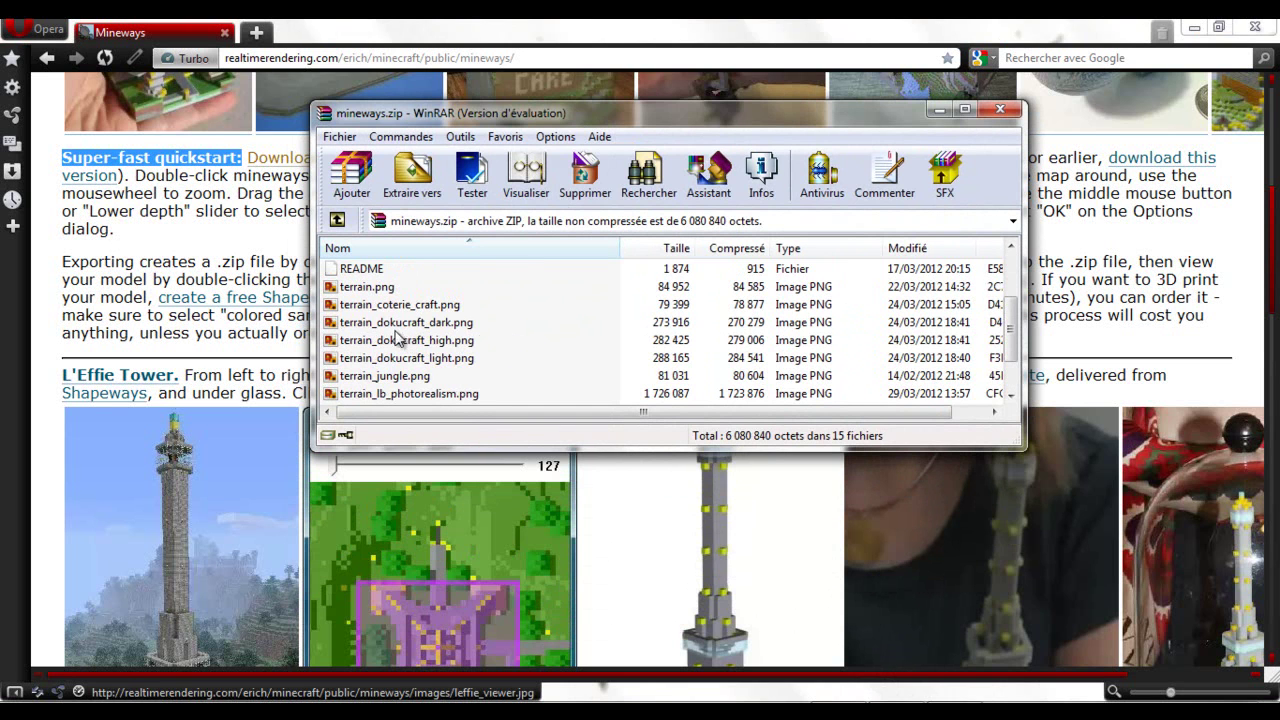
View terrain_coterie_craft.png from the archive enlarged, and close the image
click(385, 305)
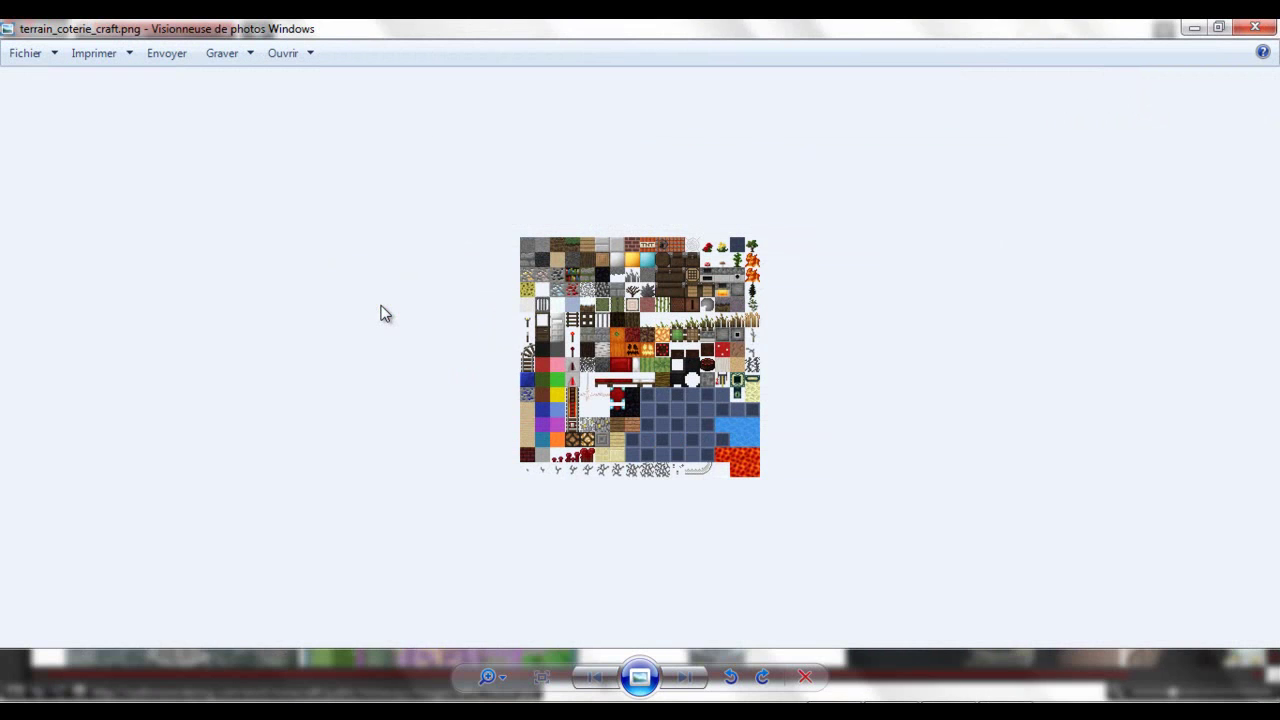
click(485, 682)
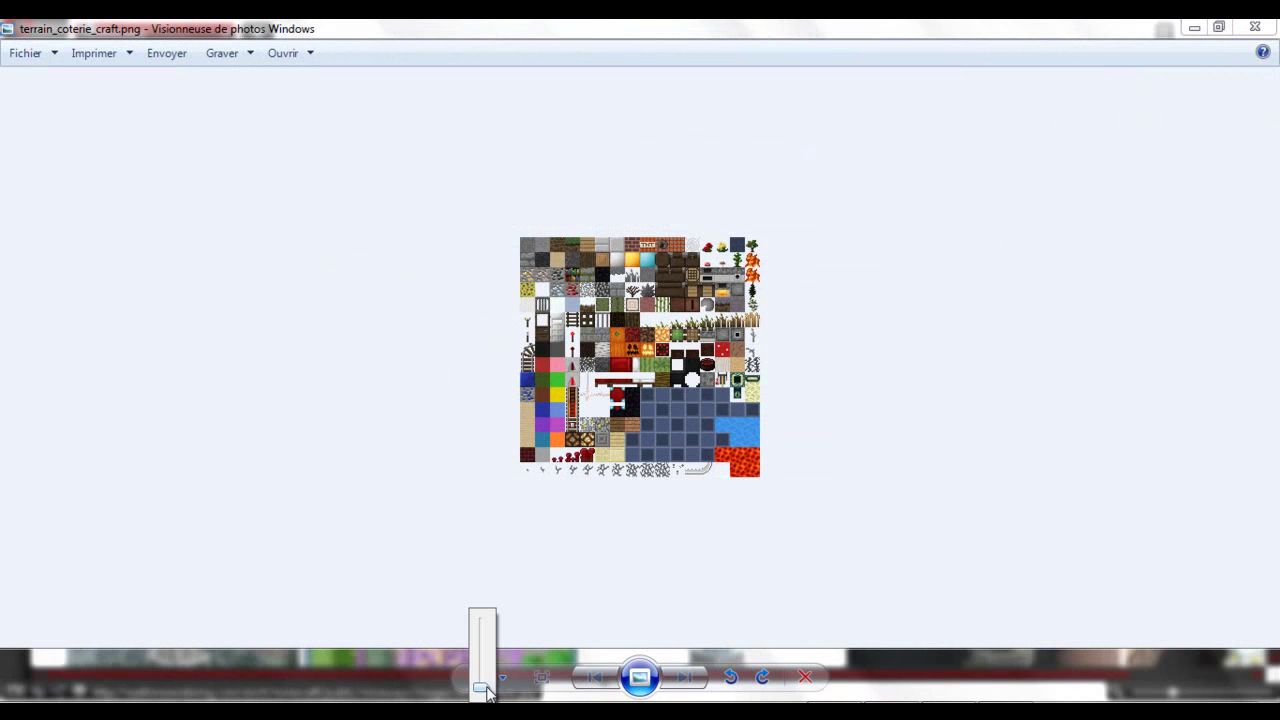
drag(485, 688, 494, 670)
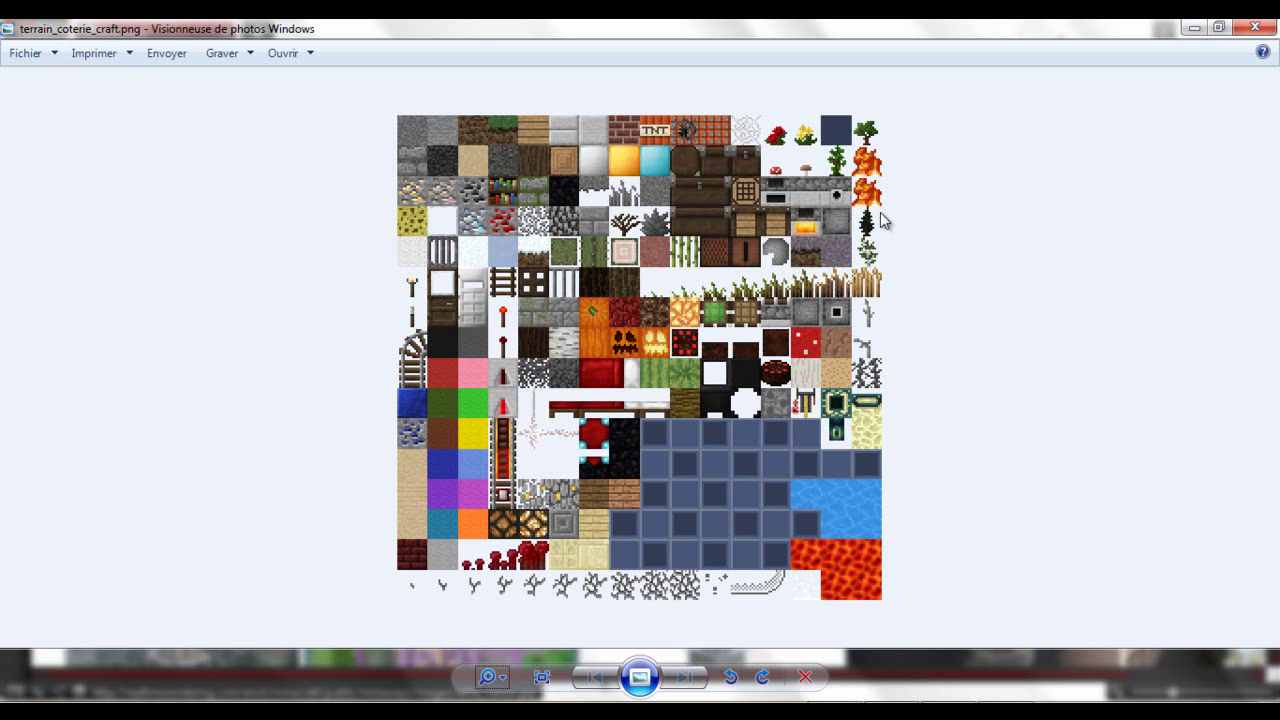
click(1218, 27)
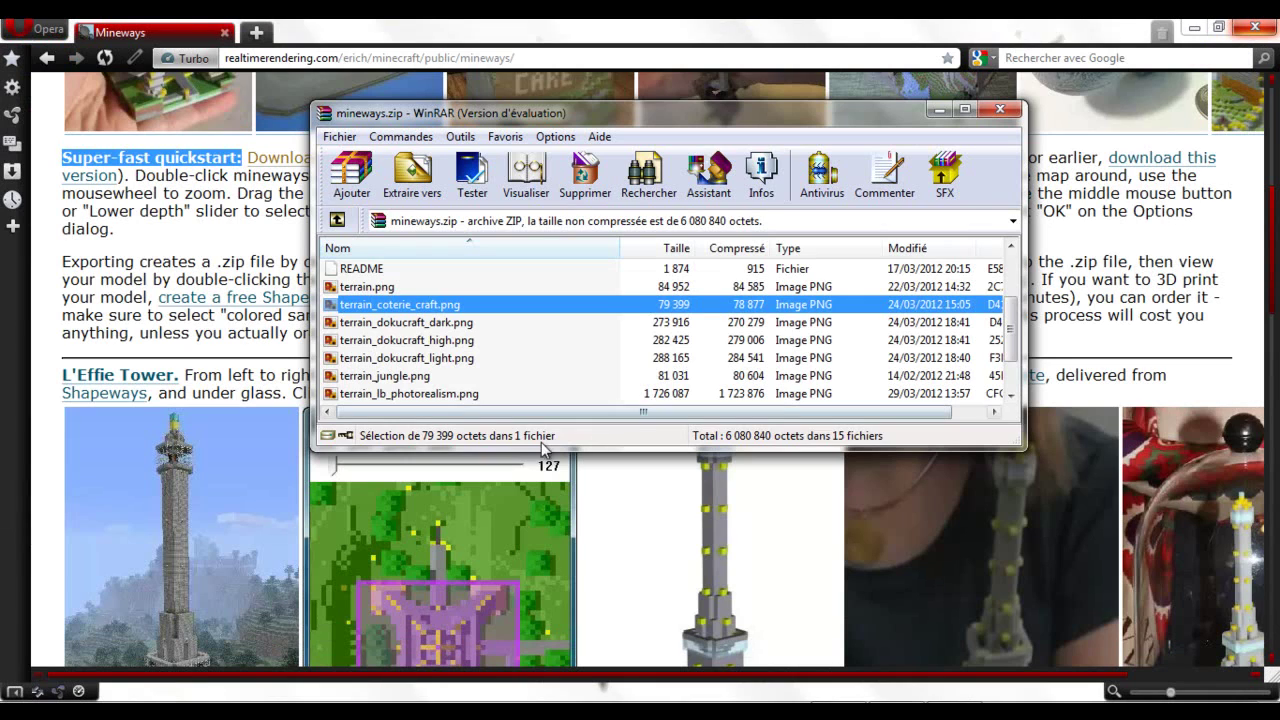
View terrain_dokucraft_high.png and terrain_jungle.png from the archive, closing each image after viewing
double_click(407, 341)
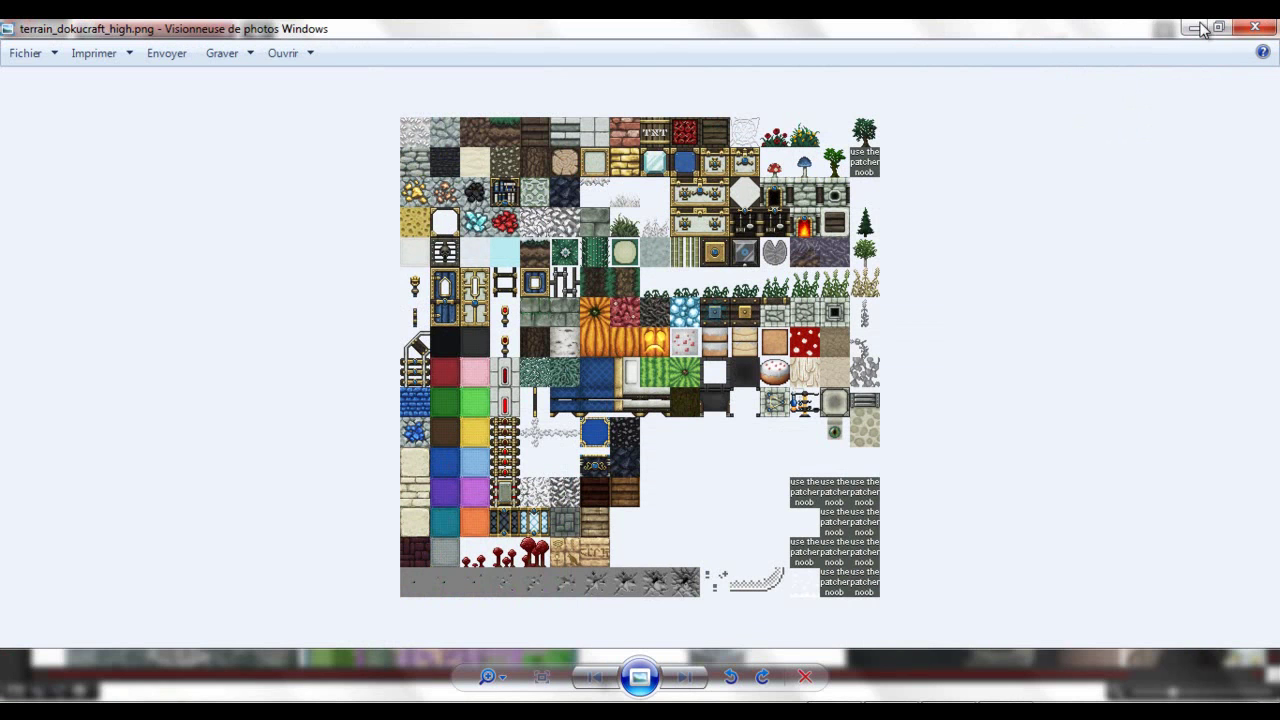
click(1255, 28)
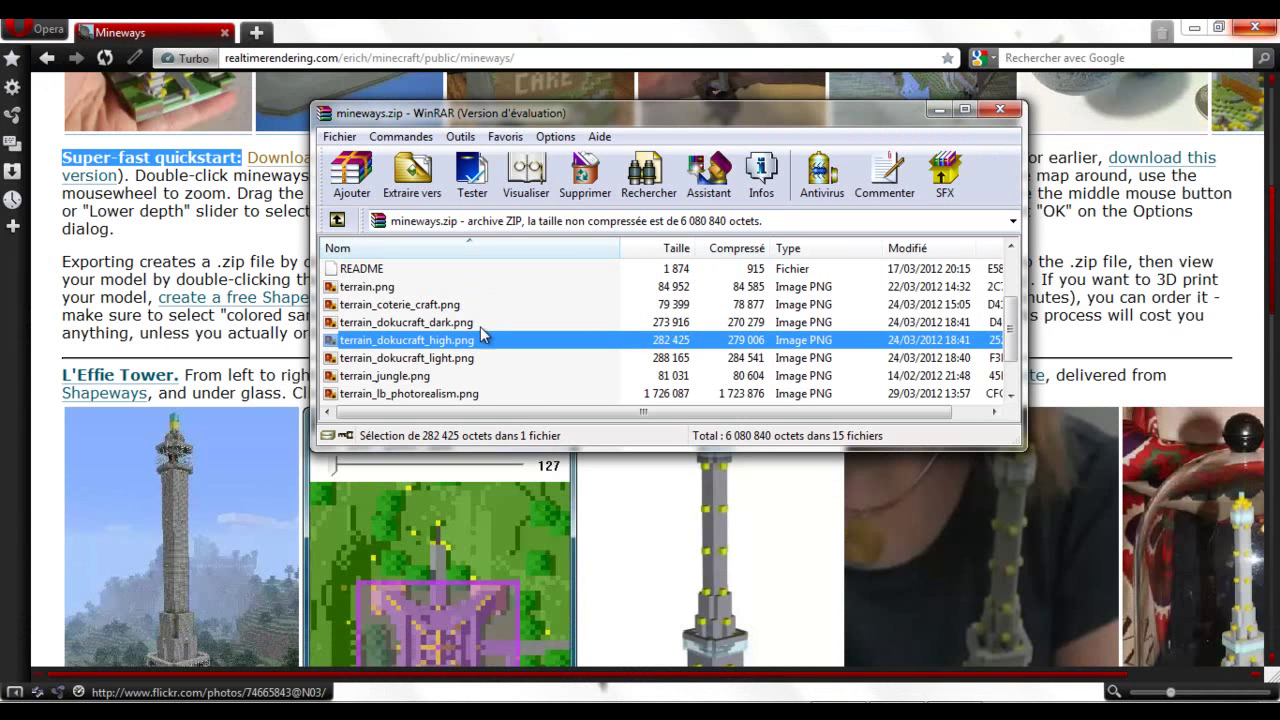
scroll(481, 346, up, 1)
scroll(481, 346, down, 1)
double_click(406, 377)
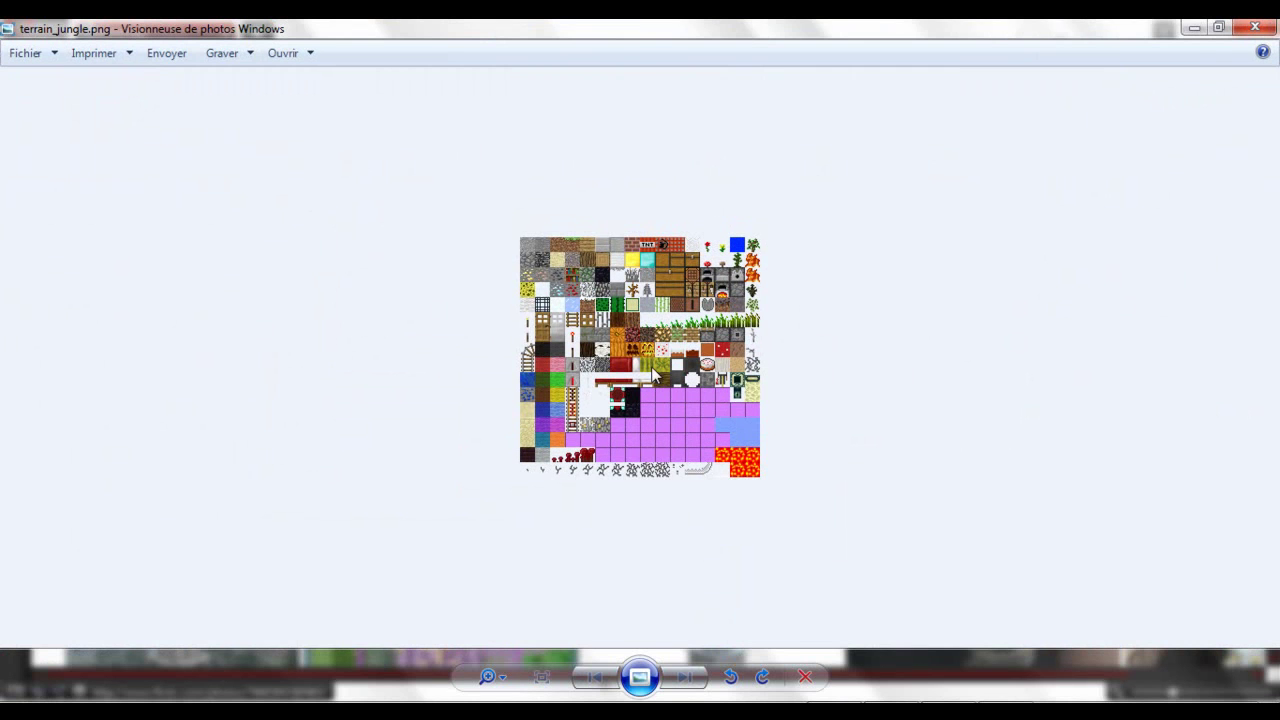
click(1255, 28)
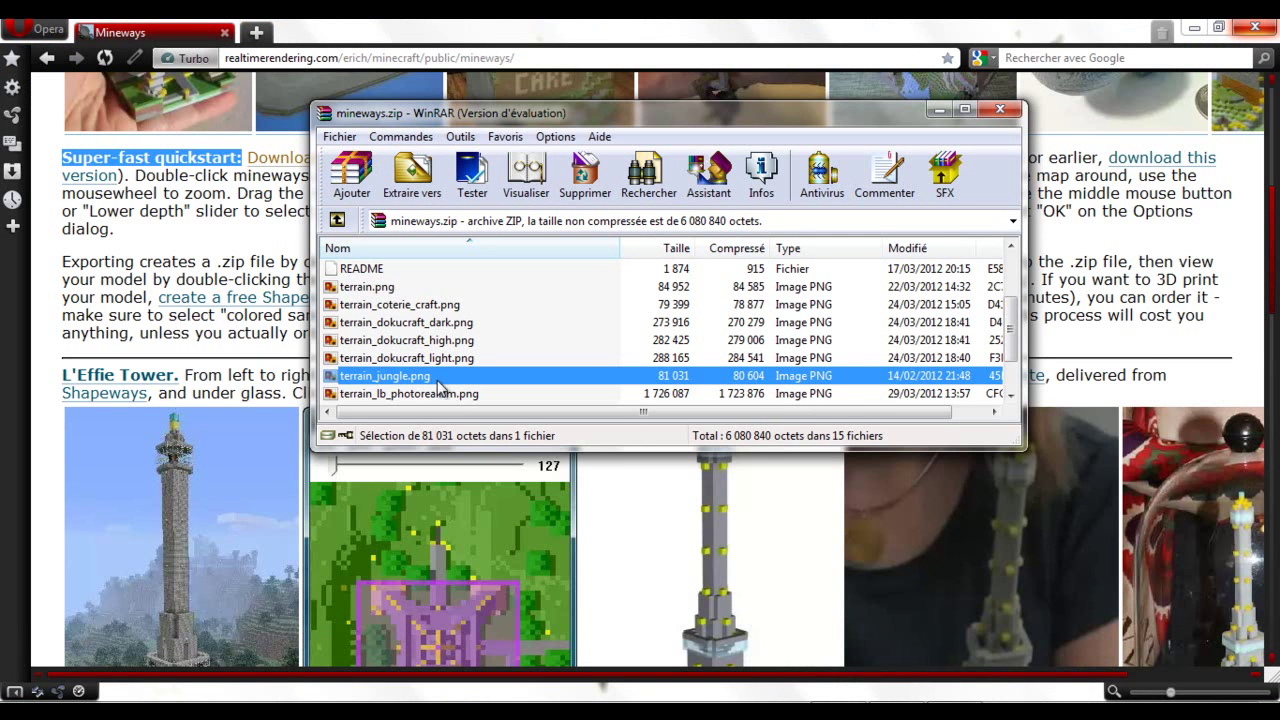
View the terrain_lb_photorealism.png texture image from the archive and close it
double_click(412, 396)
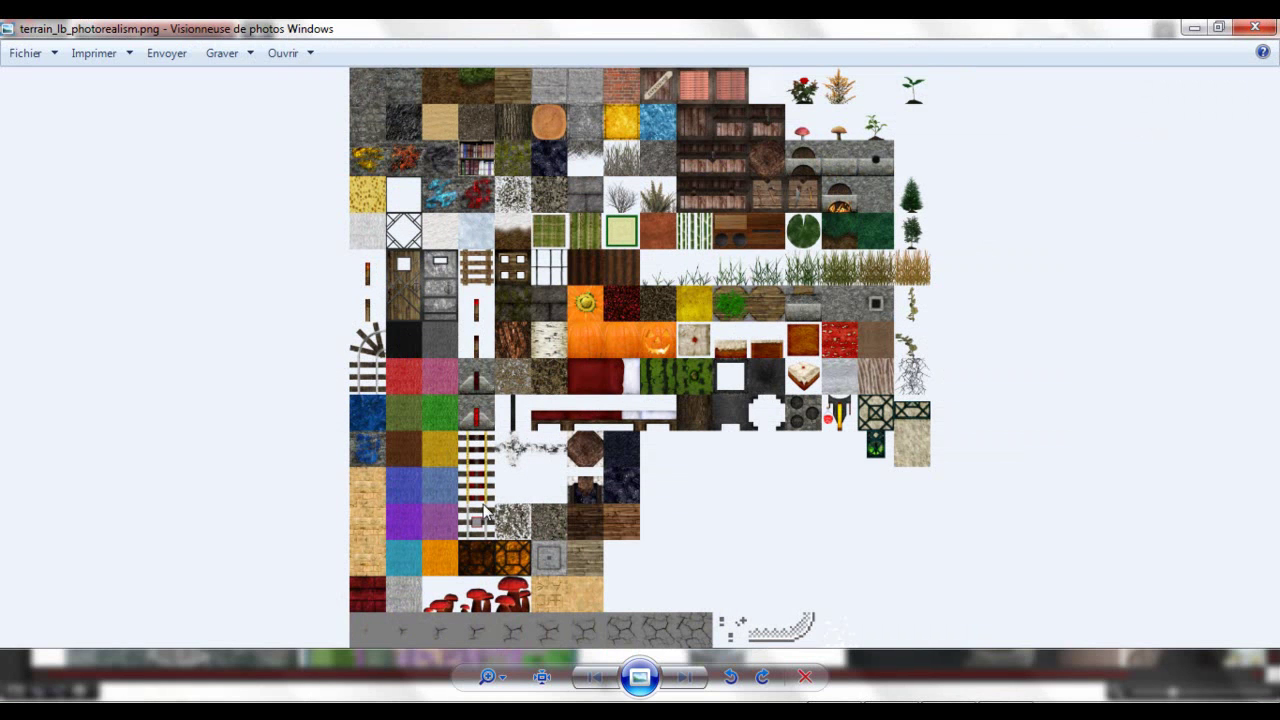
click(1255, 27)
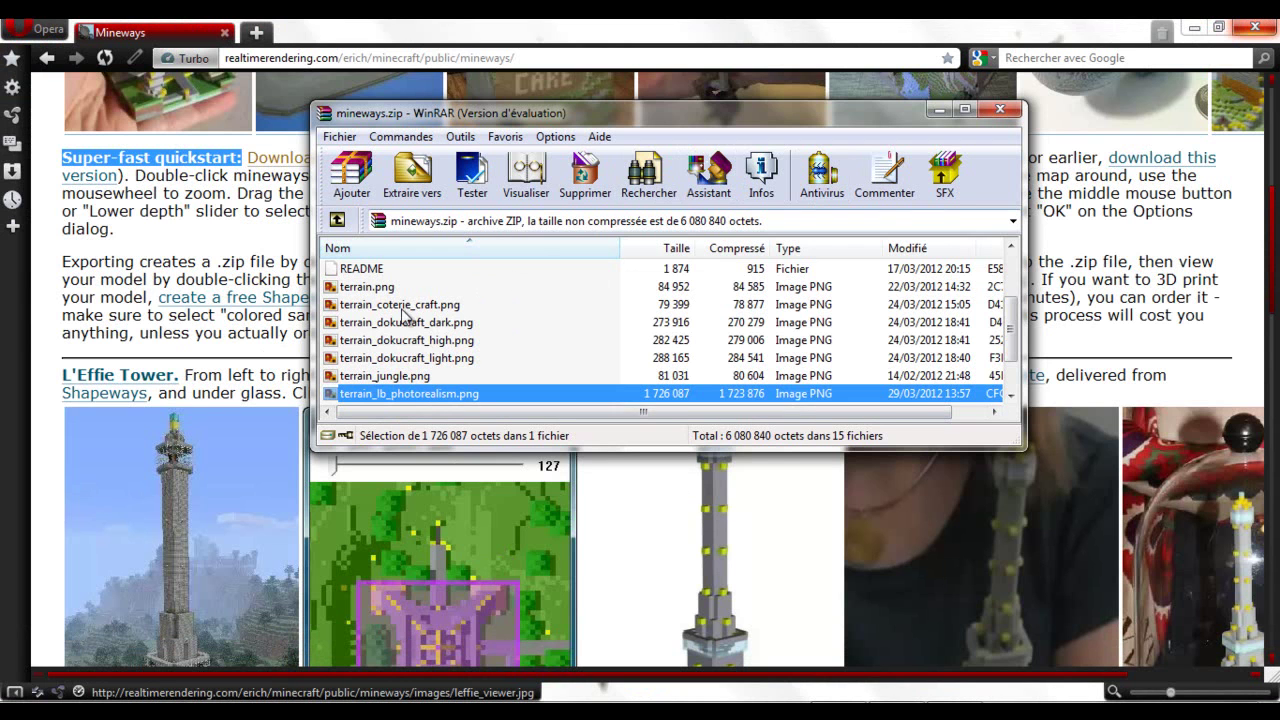
Launch Mineways.exe from the mineways.zip archive and move its window clear over the archive window
scroll(405, 316, up, 2)
scroll(405, 325, down, 3)
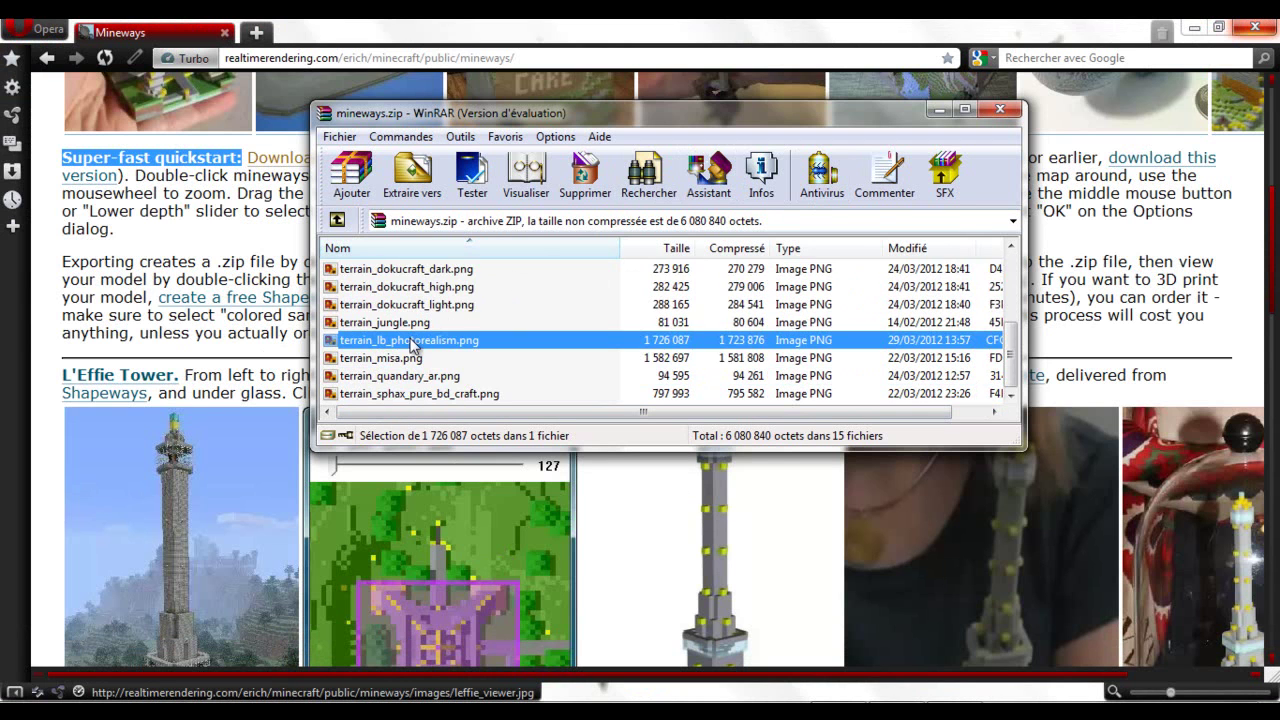
scroll(435, 345, up, 1)
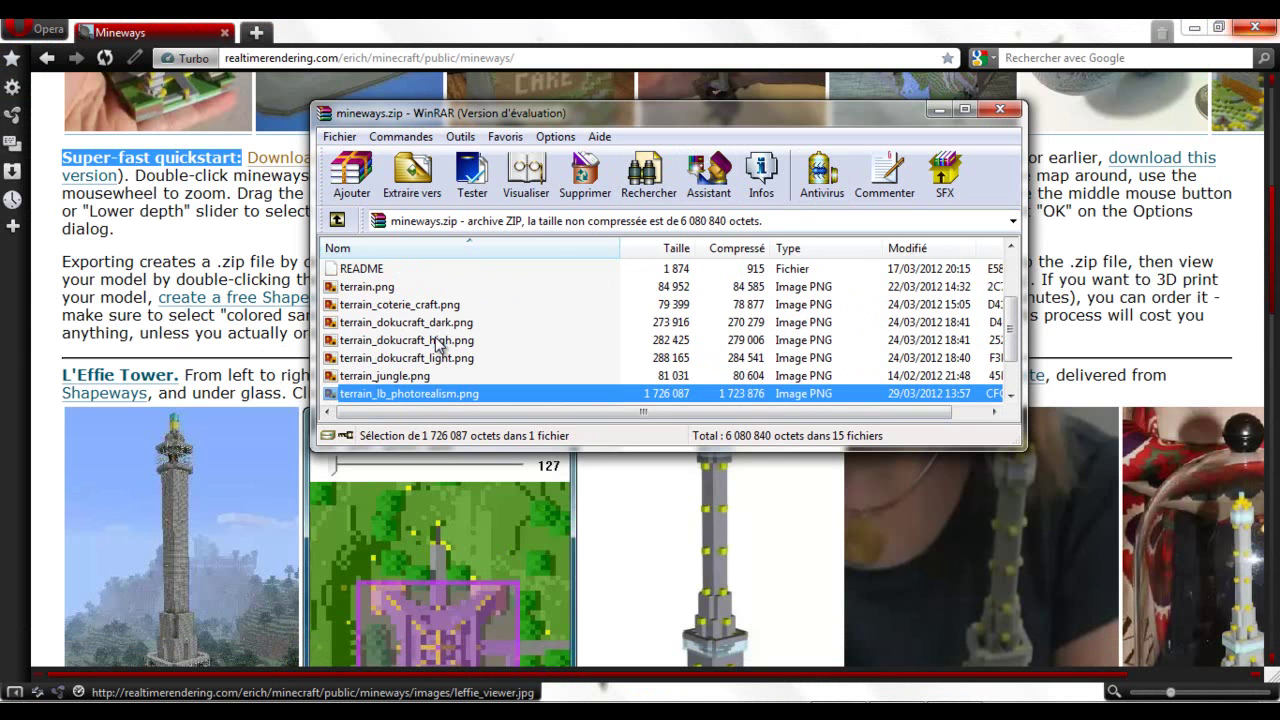
scroll(410, 300, up, 2)
double_click(400, 322)
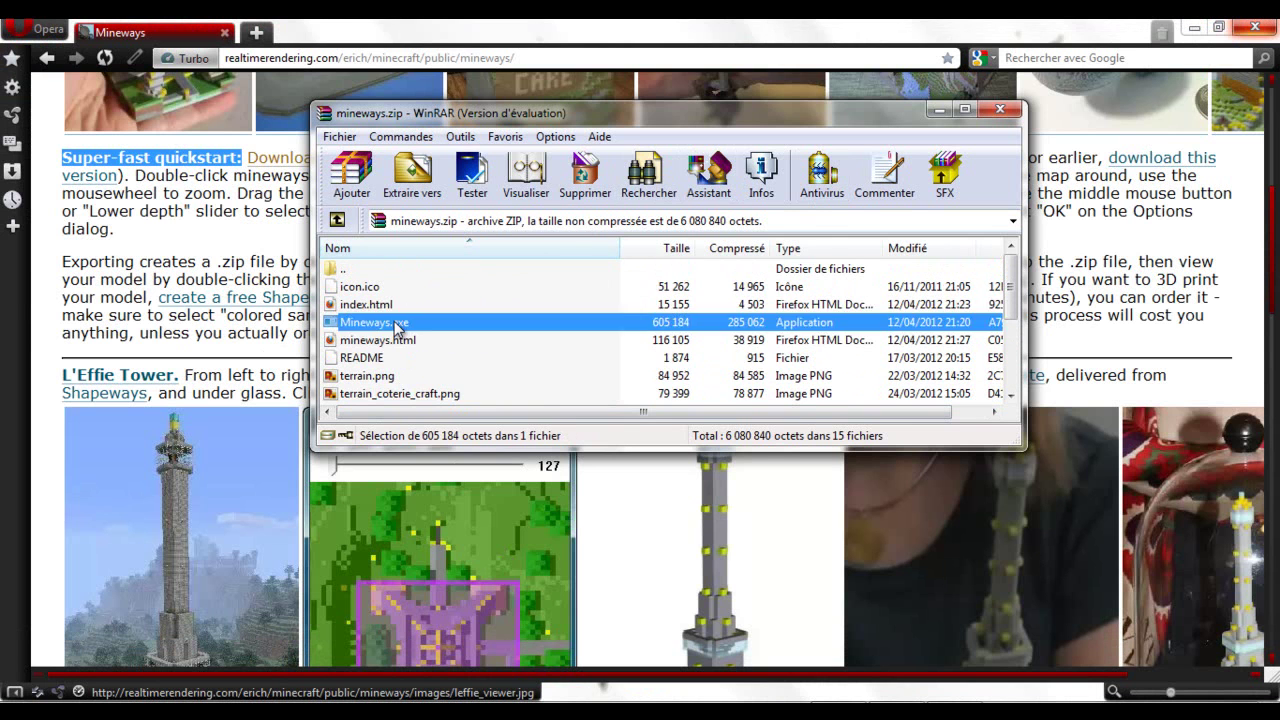
drag(300, 132, 637, 104)
View the terrain.png texture from the archive, close the image and return to the Mineways window
click(502, 115)
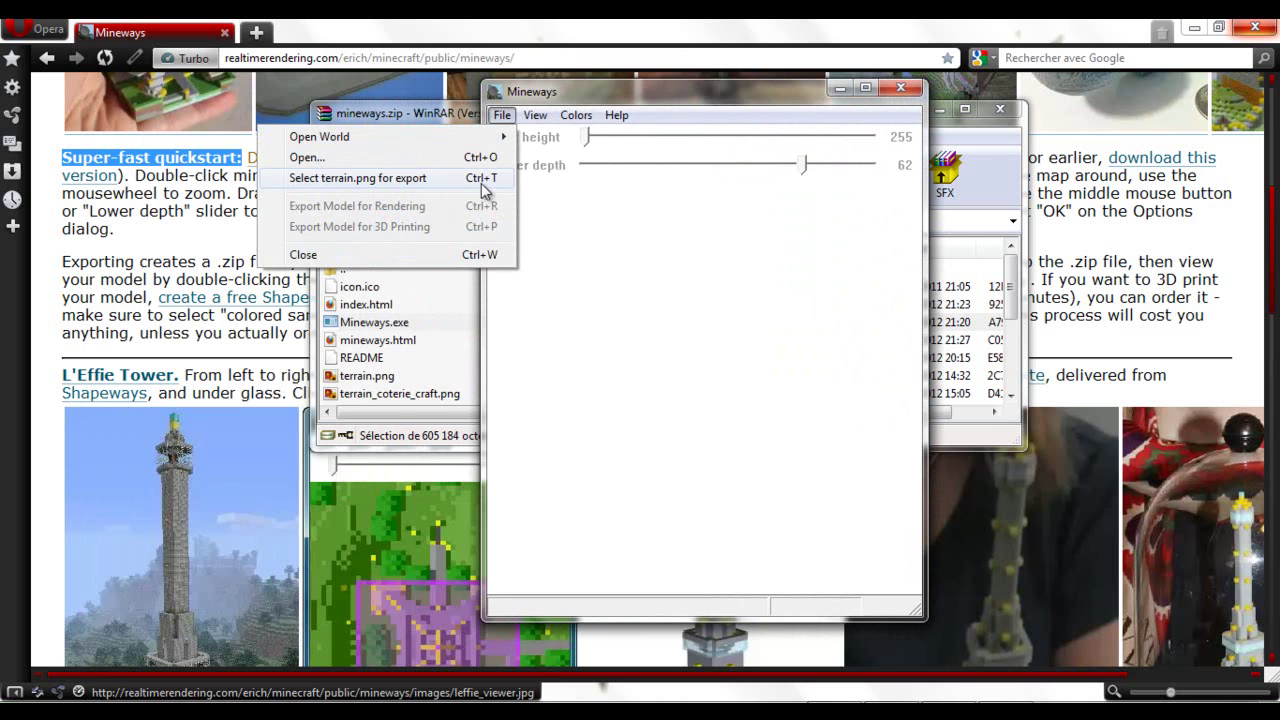
click(608, 222)
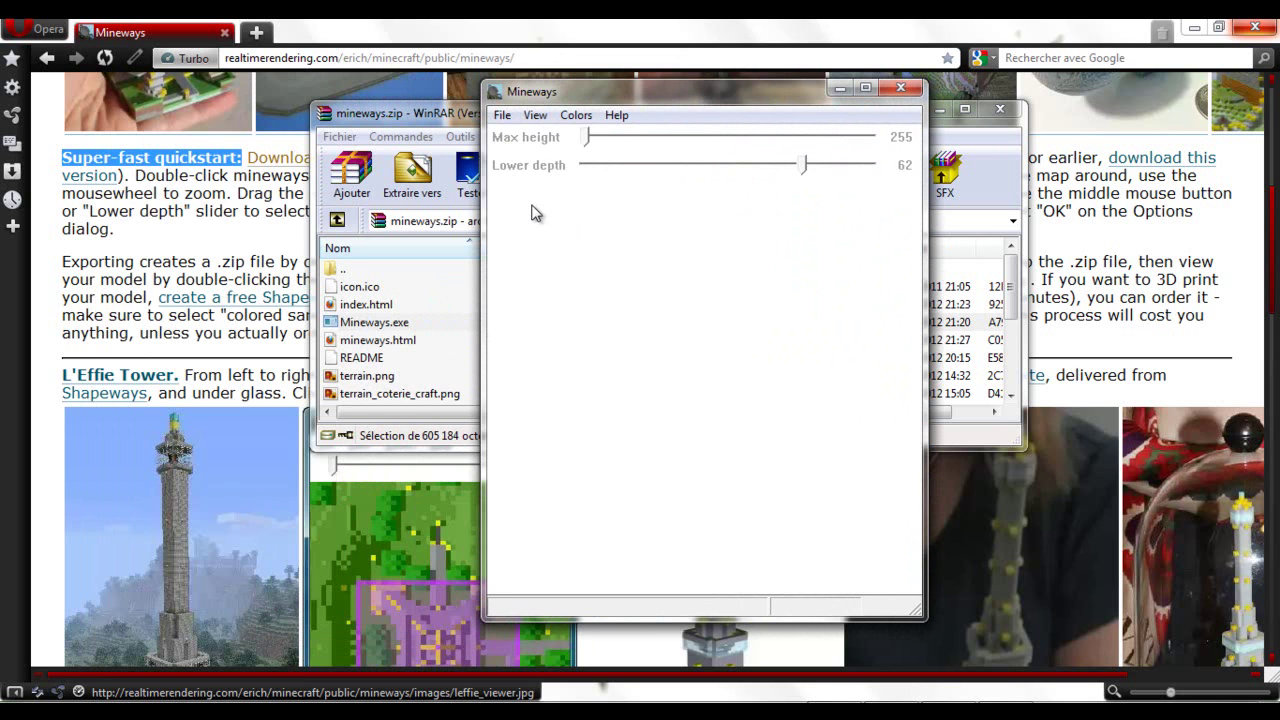
double_click(388, 374)
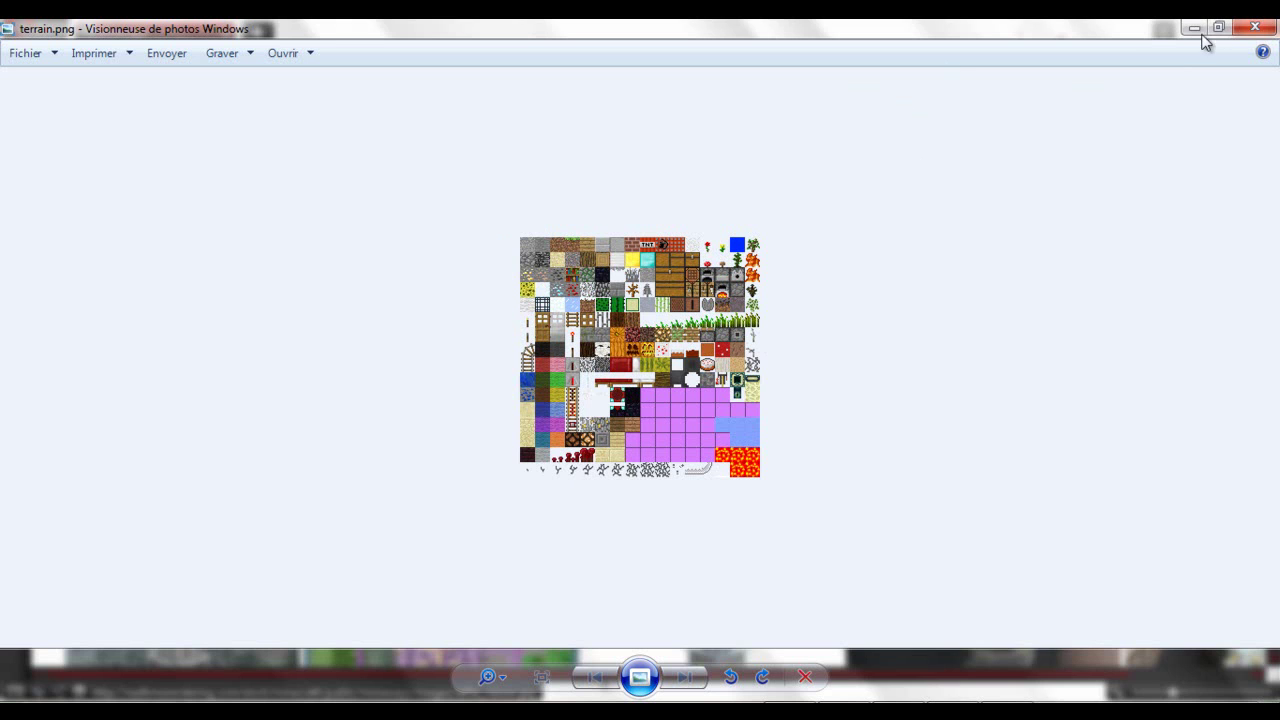
click(1257, 27)
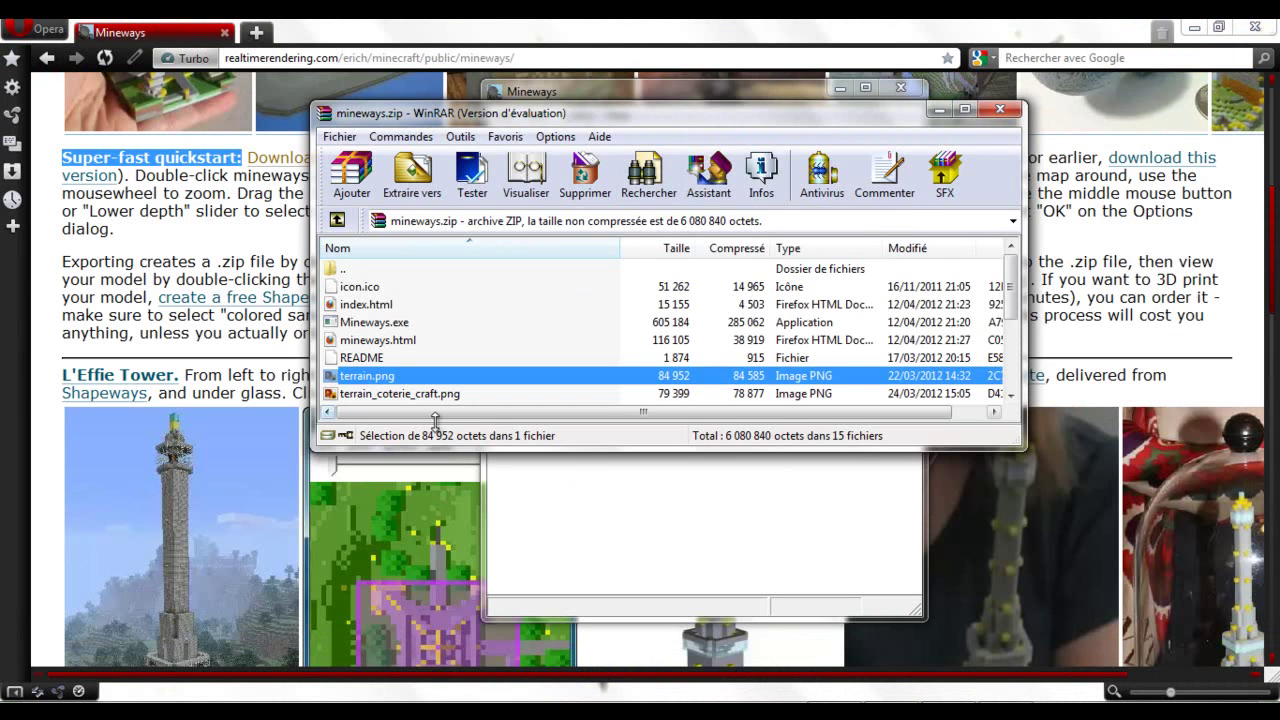
click(602, 497)
click(502, 115)
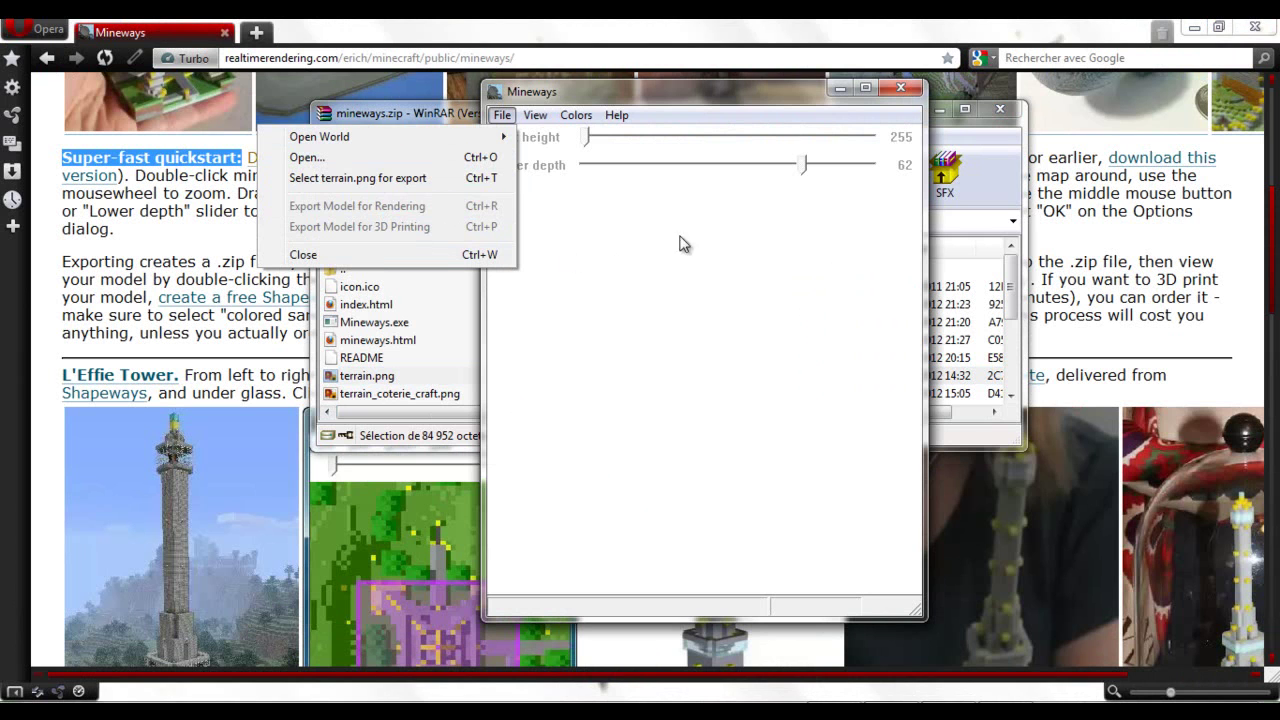
click(568, 322)
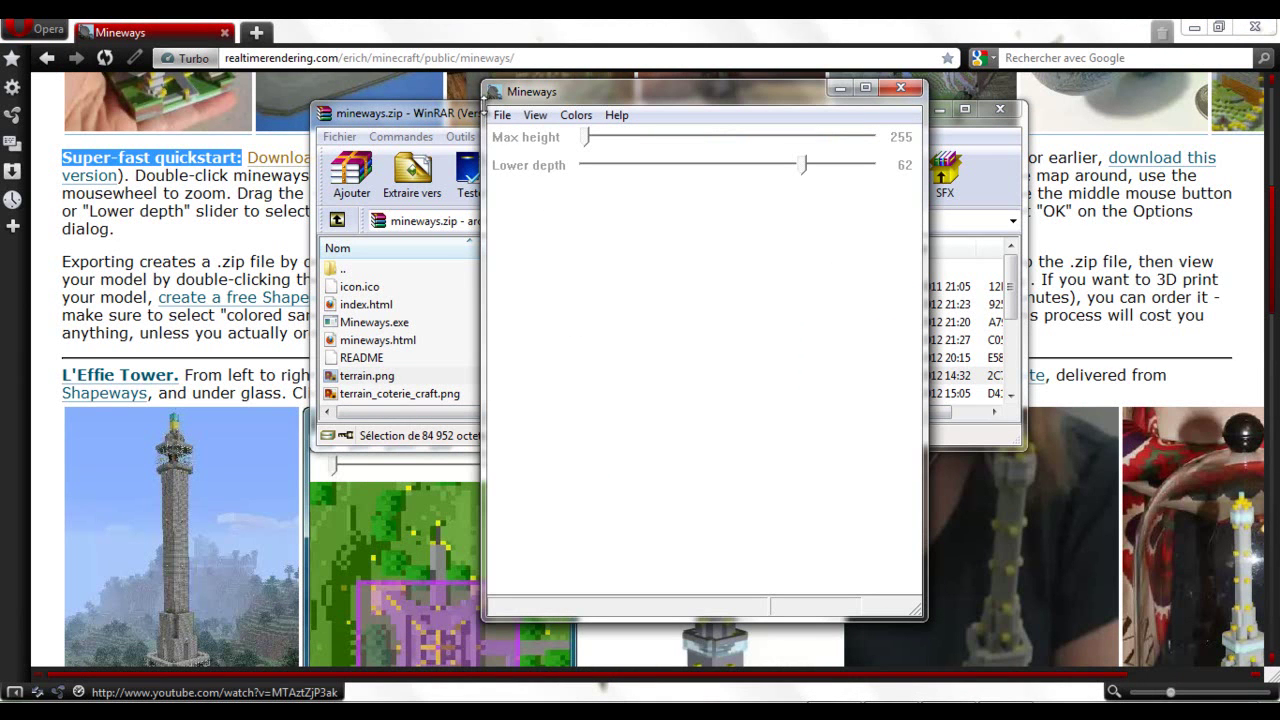
click(501, 115)
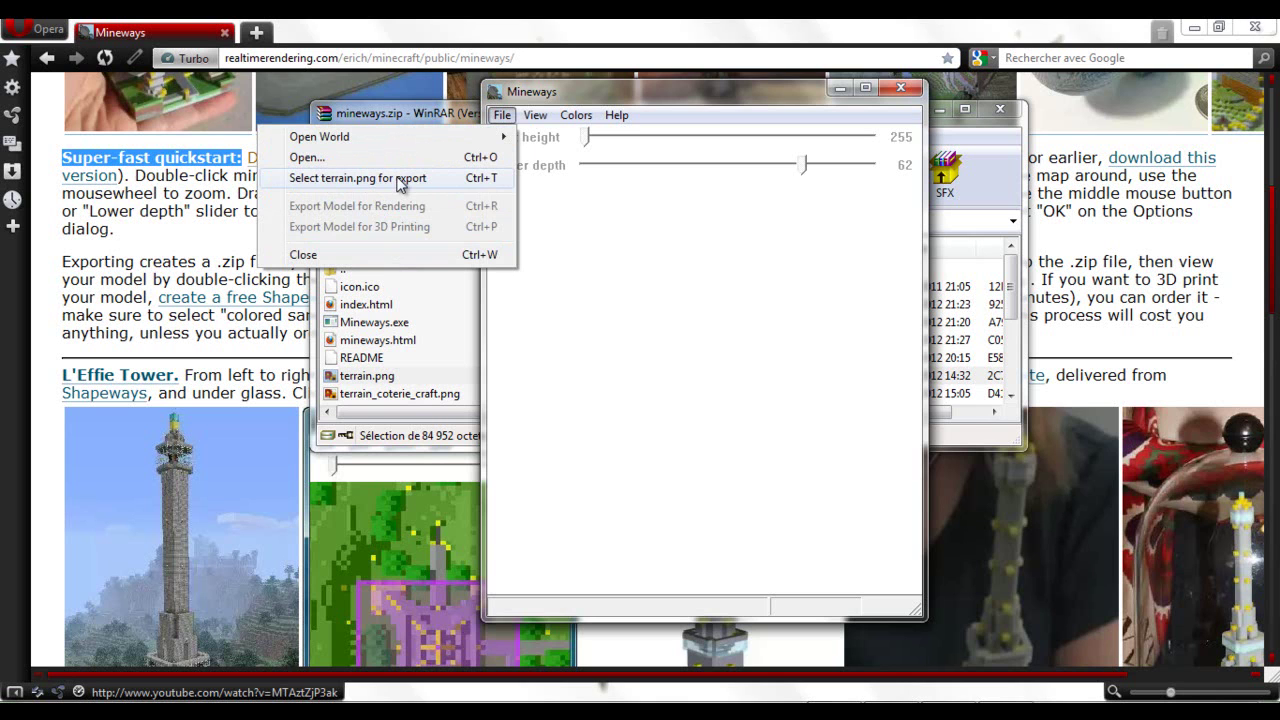
click(564, 218)
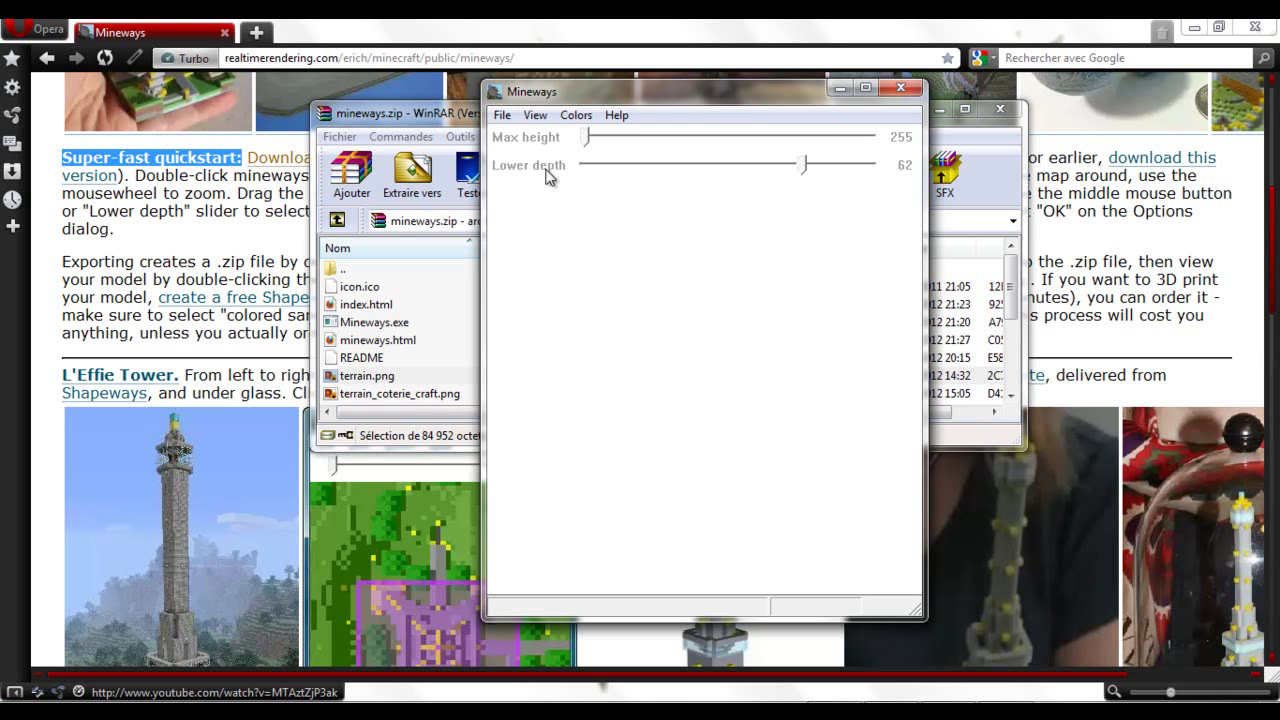
click(502, 116)
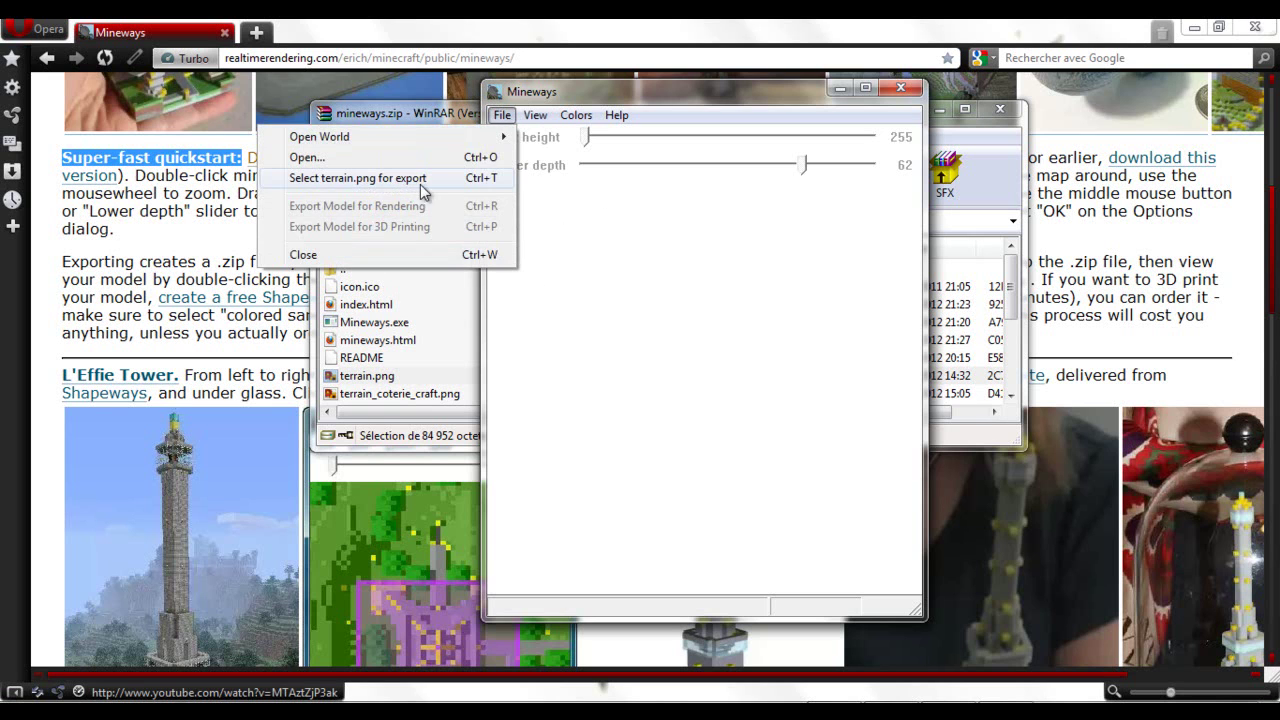
click(591, 212)
Open the saved world named Mineways and maximize the map window
click(502, 115)
mouse_move(490, 135)
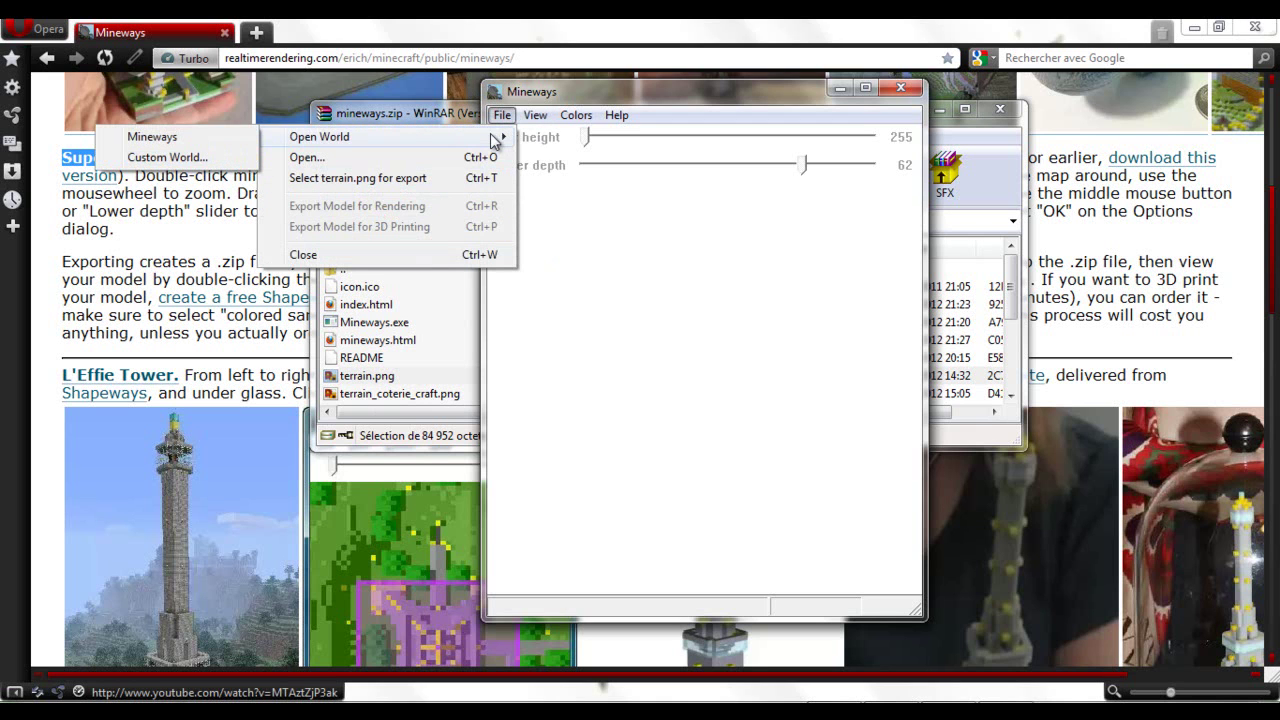
click(182, 136)
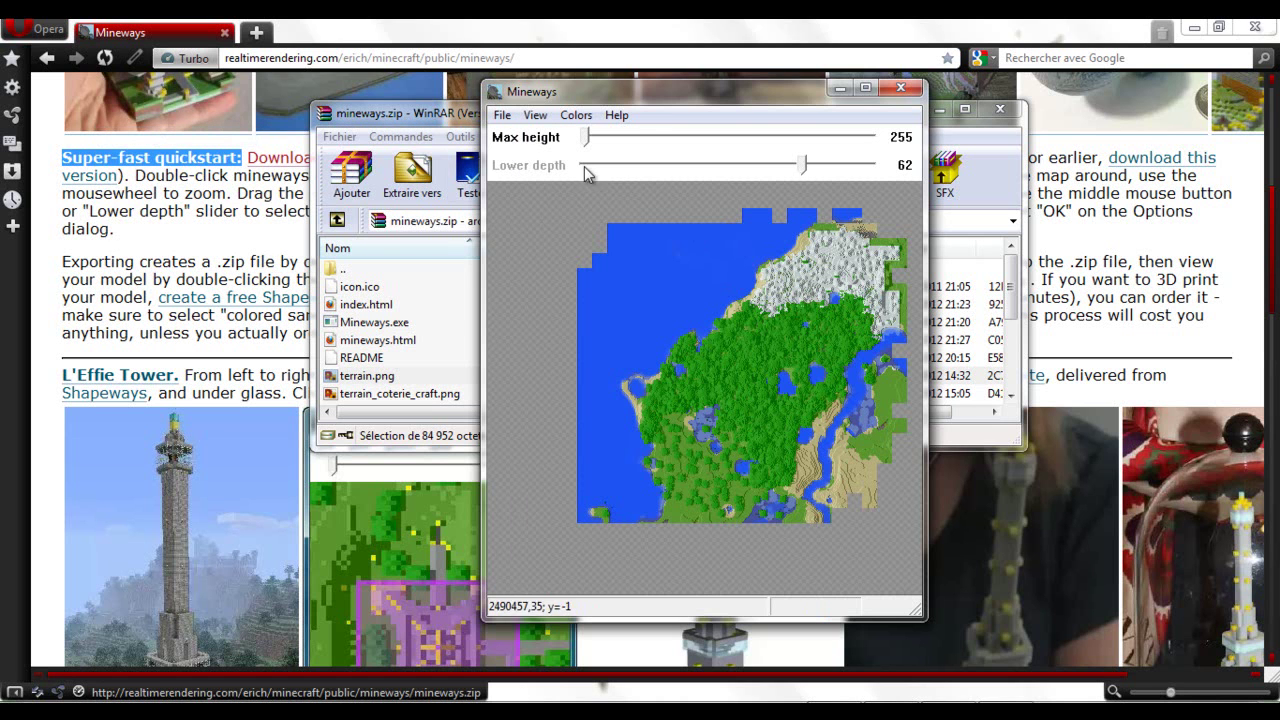
click(502, 115)
mouse_move(340, 136)
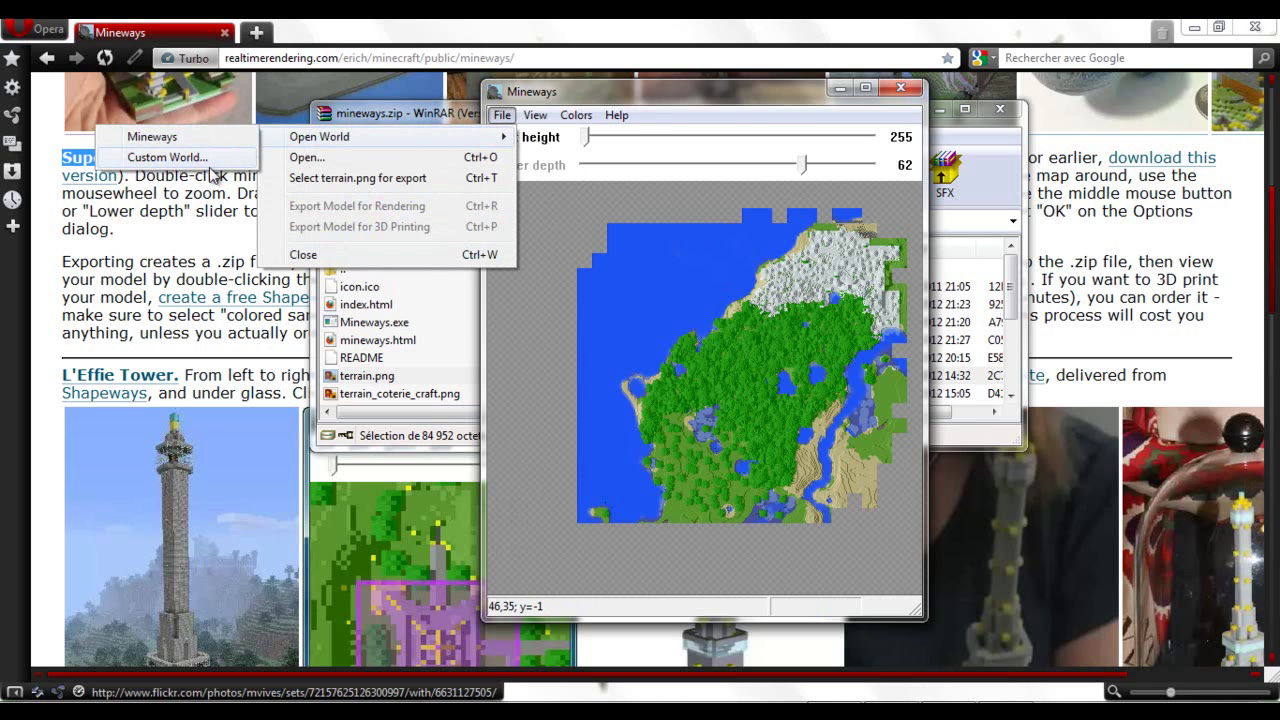
click(616, 279)
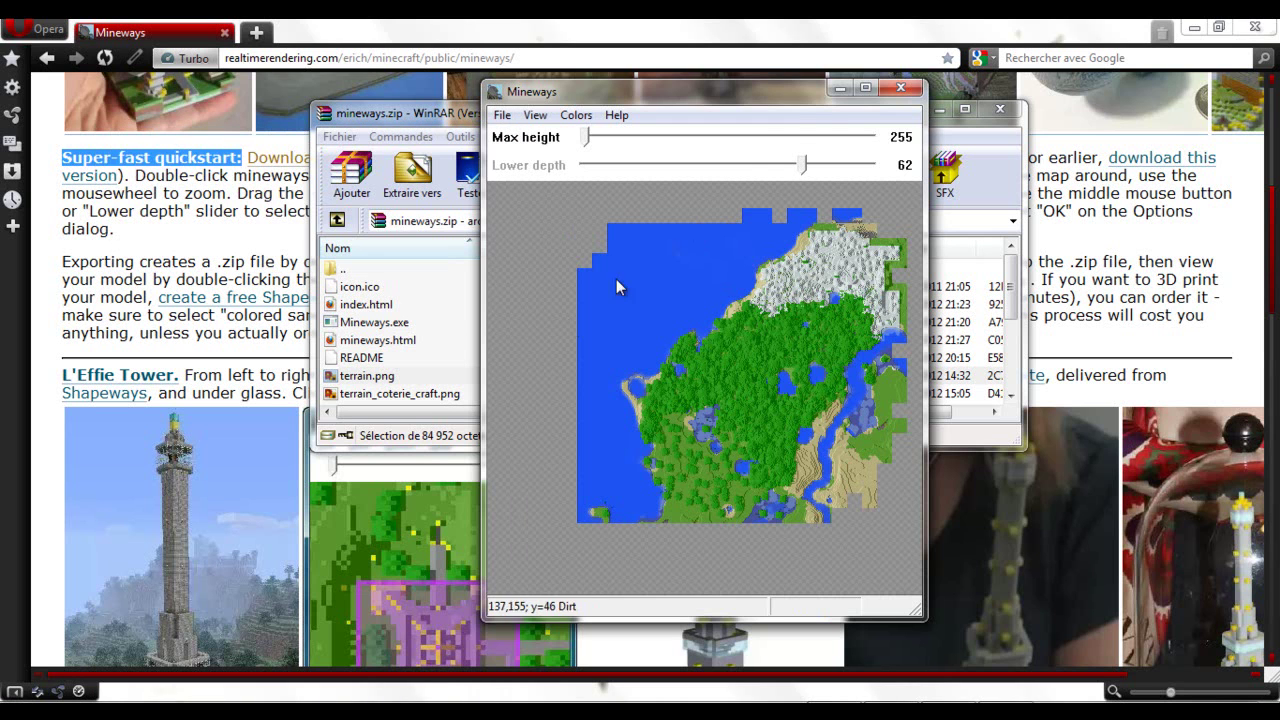
click(866, 89)
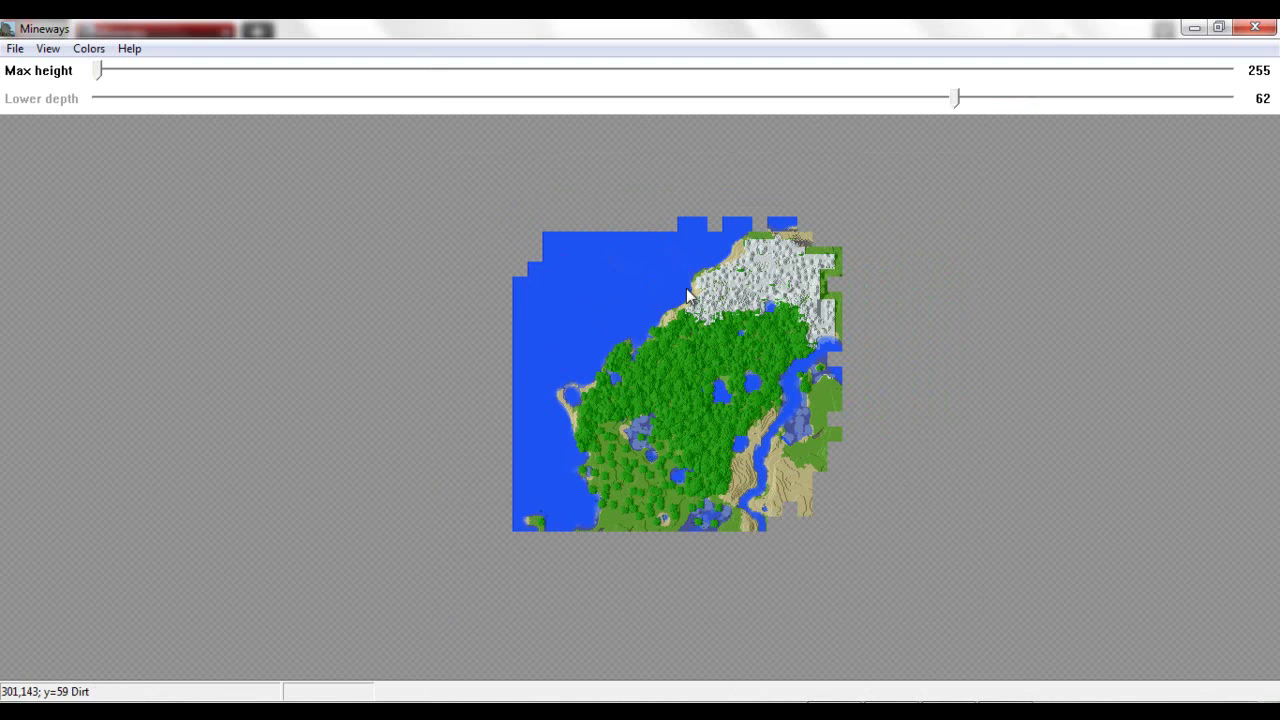
Select a rectangular export area across the northern coast, covering sea, snow and forest, and accept setting the depth to 59
drag(601, 268, 529, 258)
right_drag(537, 233, 677, 347)
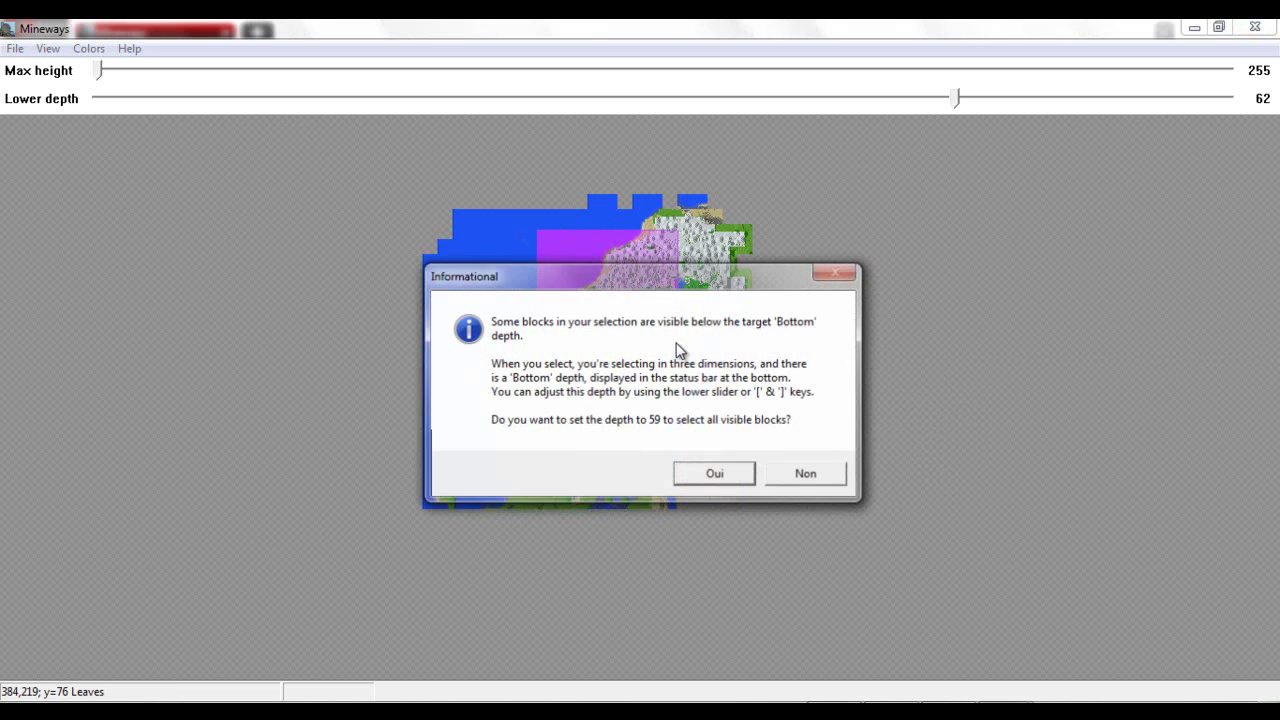
drag(614, 286, 382, 237)
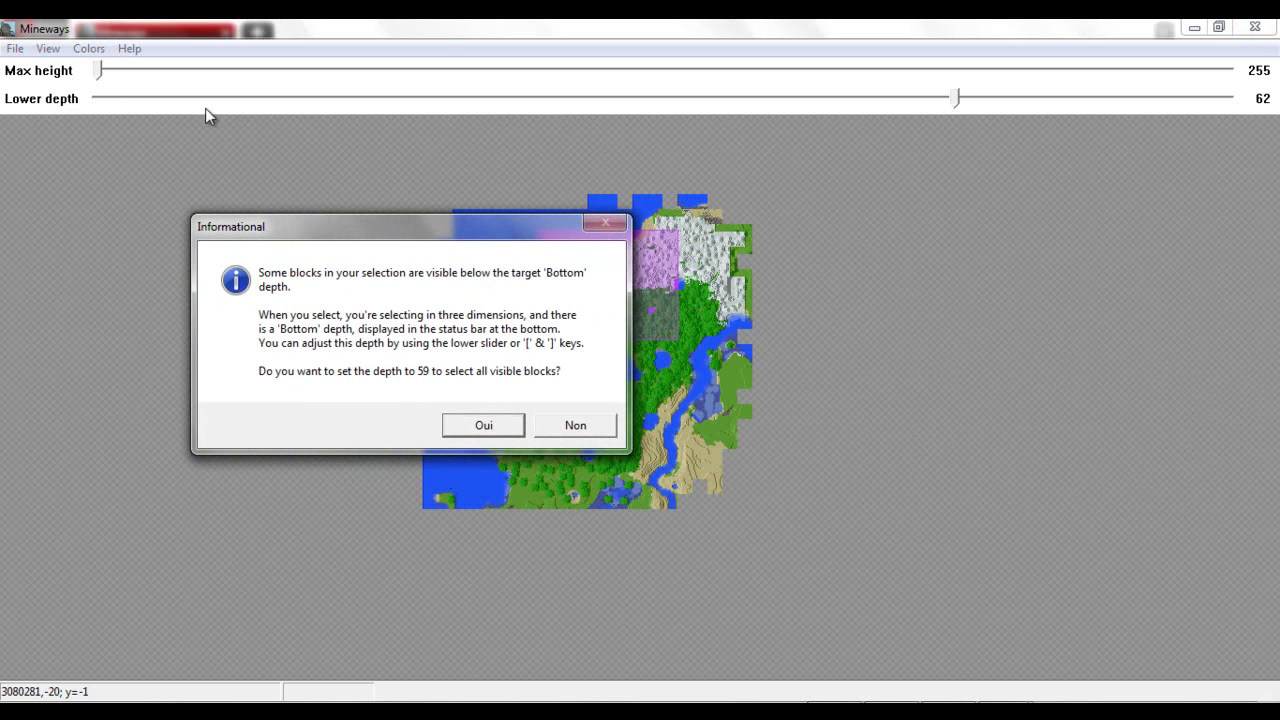
drag(478, 237, 466, 345)
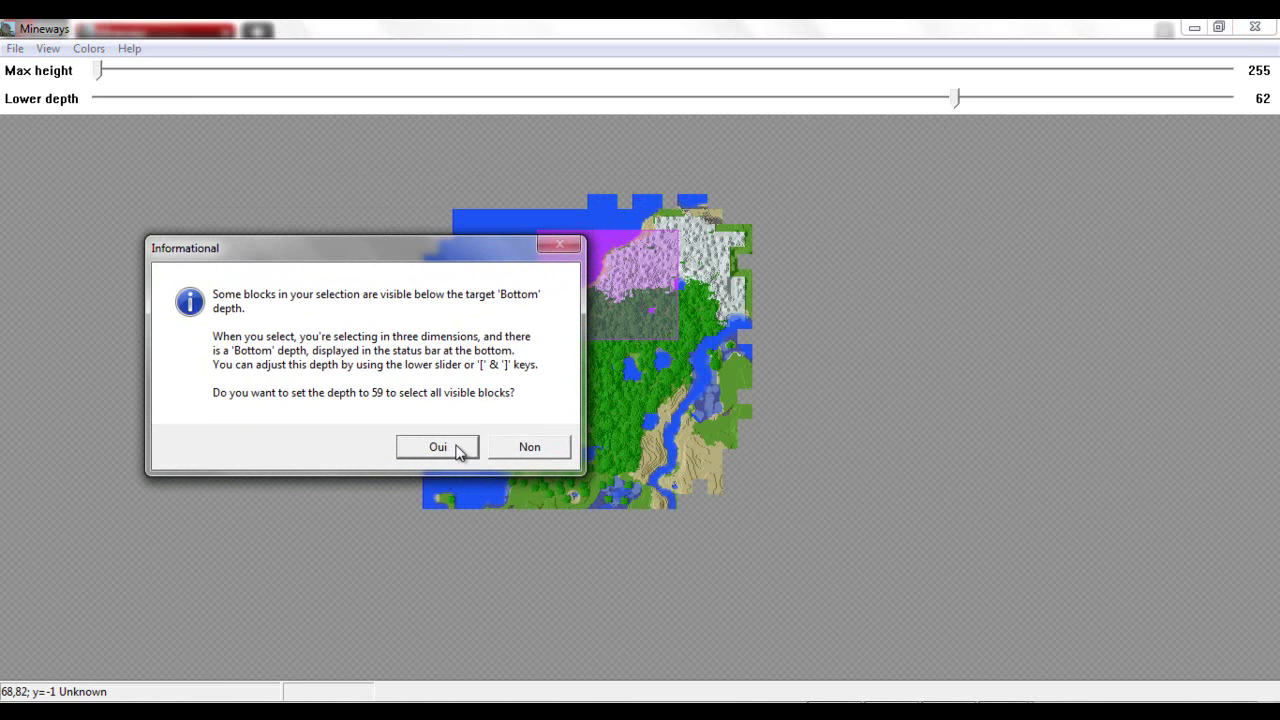
click(459, 450)
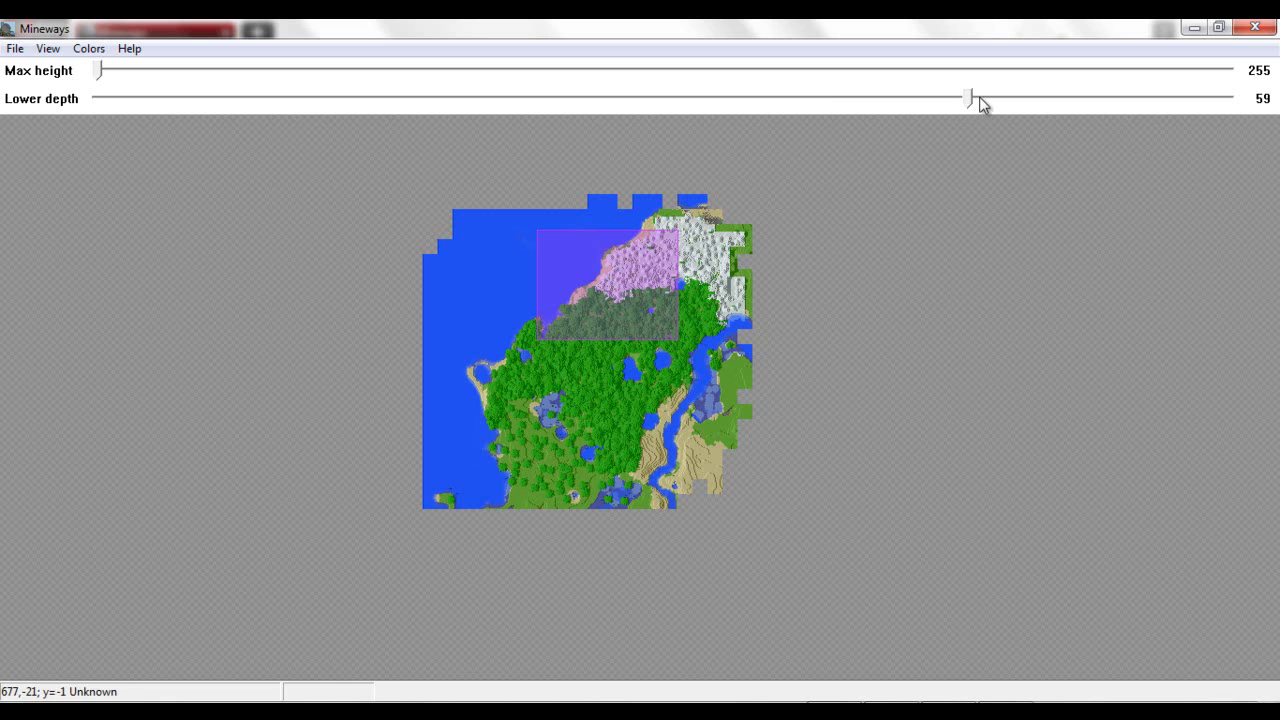
Switch the map's Lighting display on to preview it, and switch it back off
mouse_move(649, 294)
mouse_down()
mouse_move(666, 310)
mouse_move(657, 303)
mouse_up()
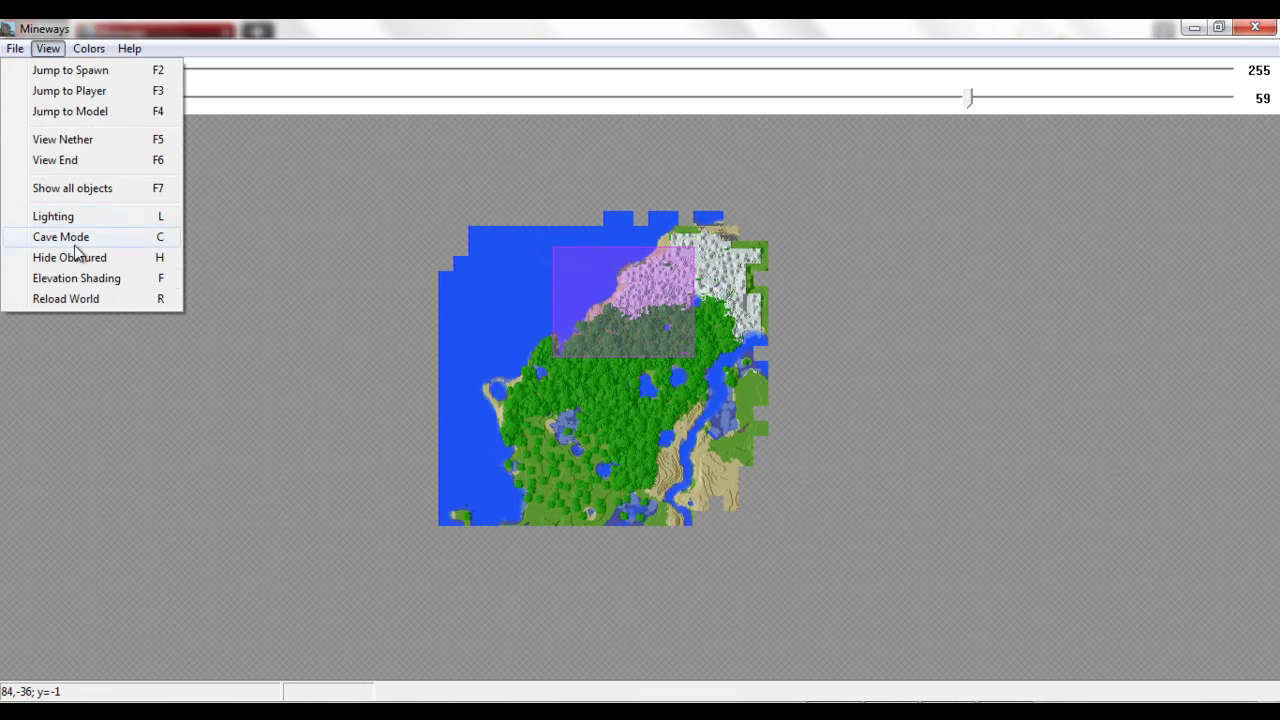
click(60, 217)
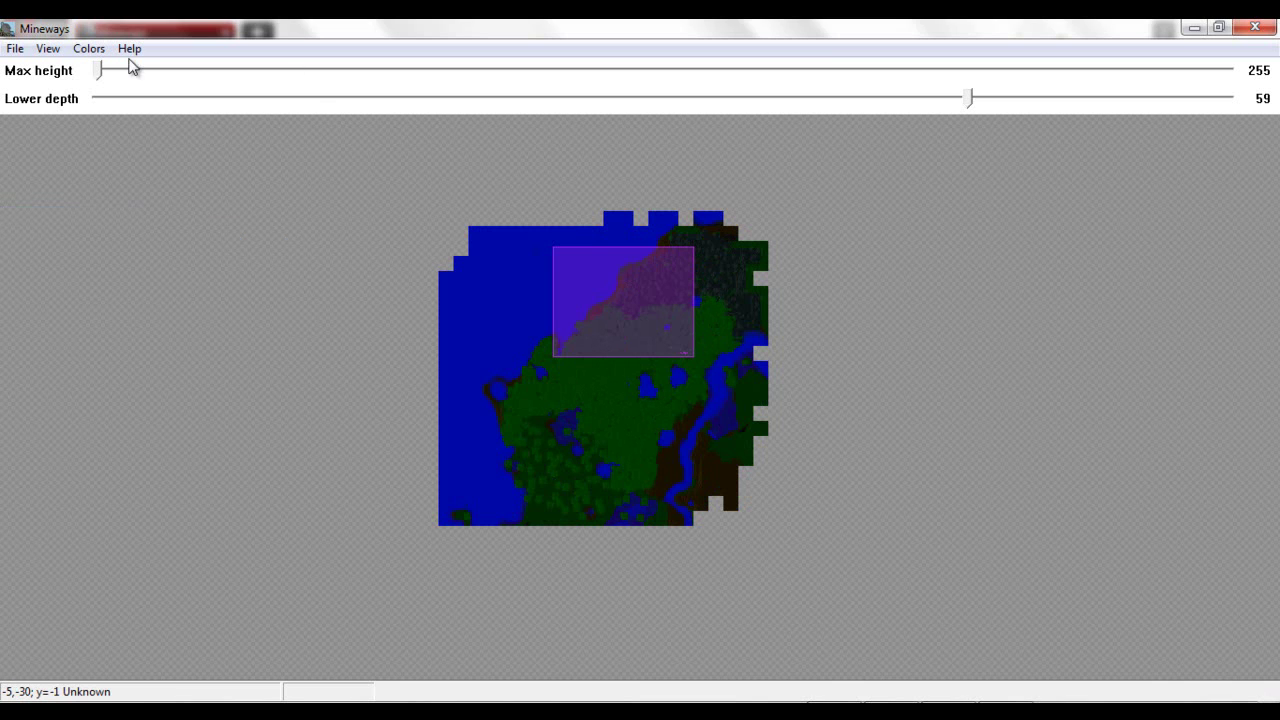
click(47, 48)
click(46, 217)
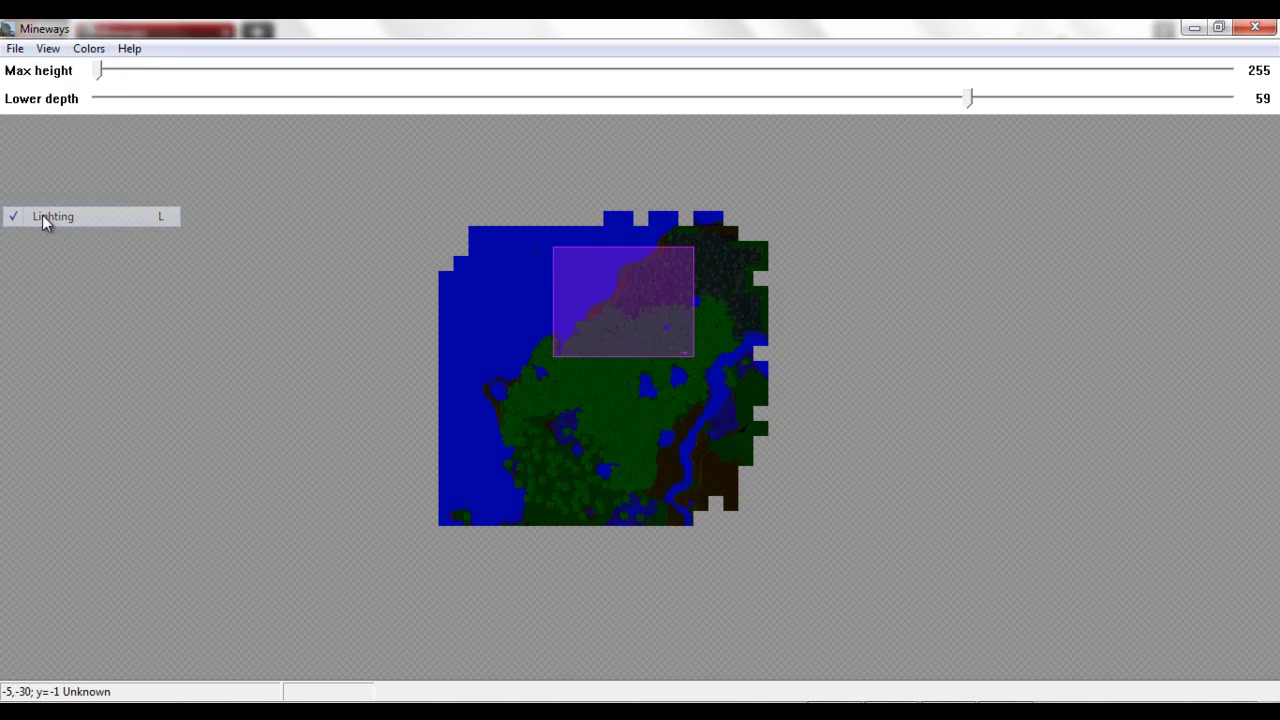
Preview the map in Cave Mode and return to the normal surface display
click(89, 48)
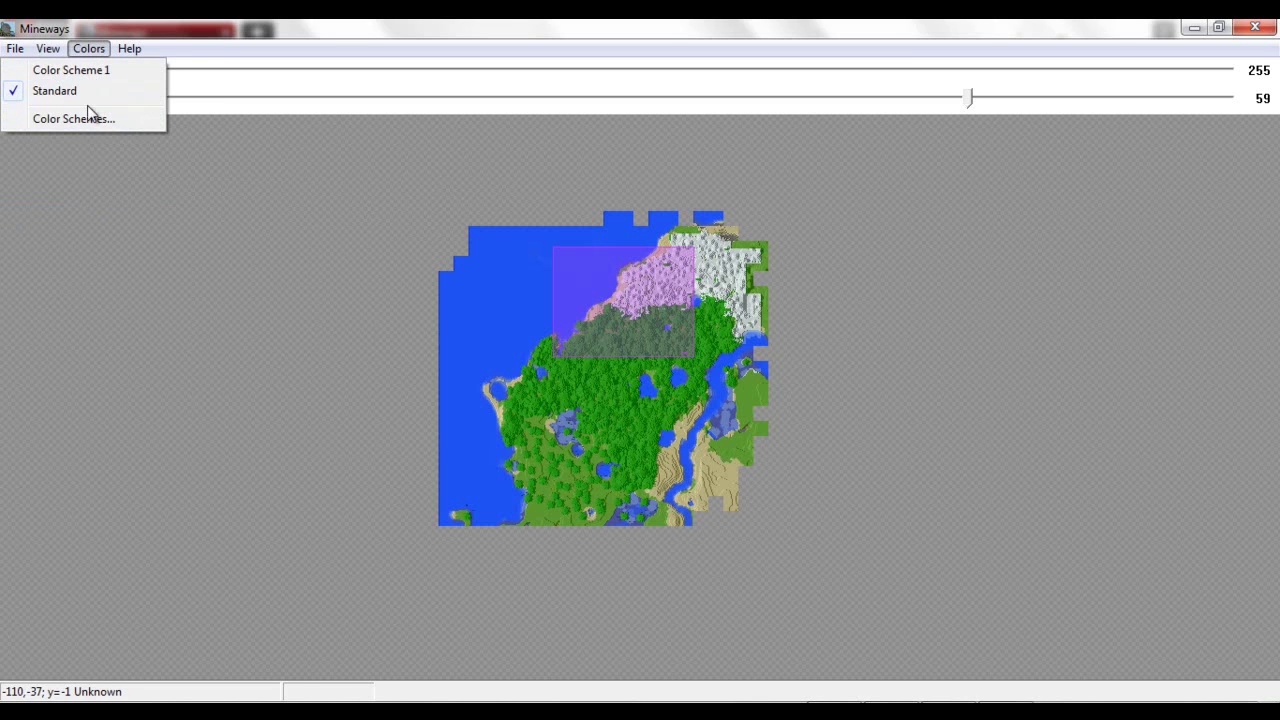
mouse_move(47, 48)
click(73, 244)
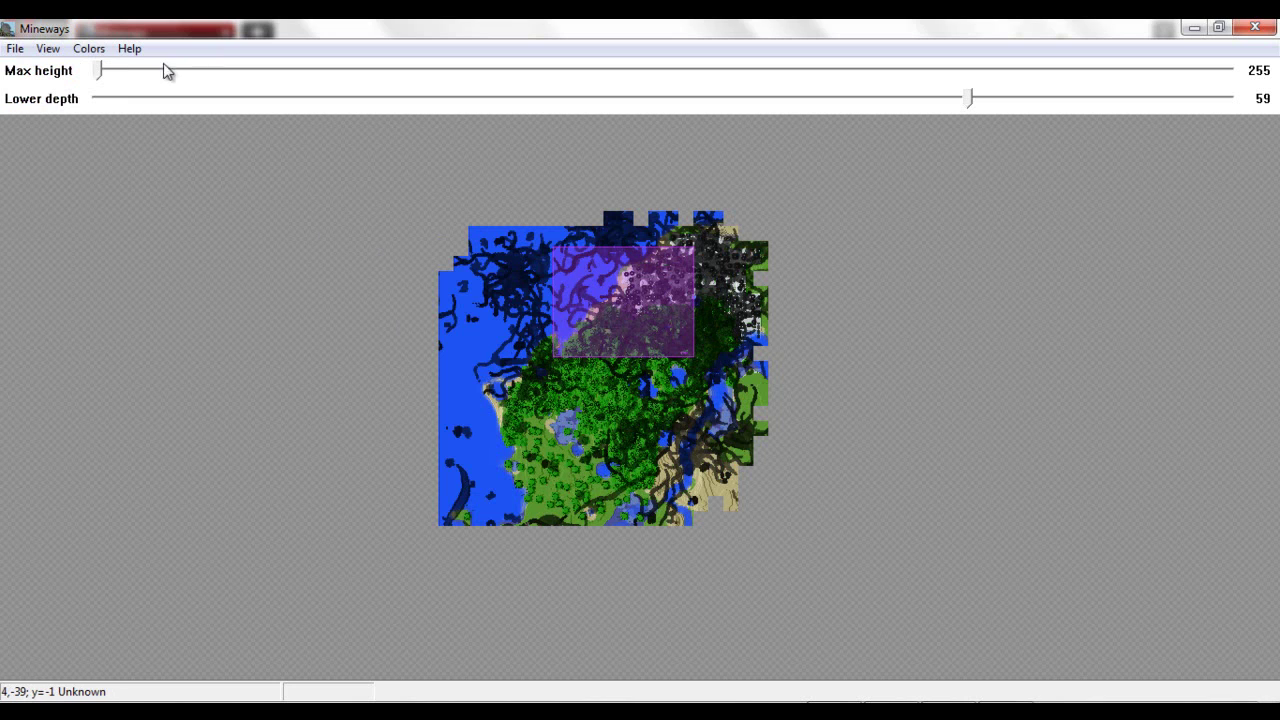
click(47, 48)
click(95, 240)
Turn the Hide Obscured display option on and back off
click(47, 48)
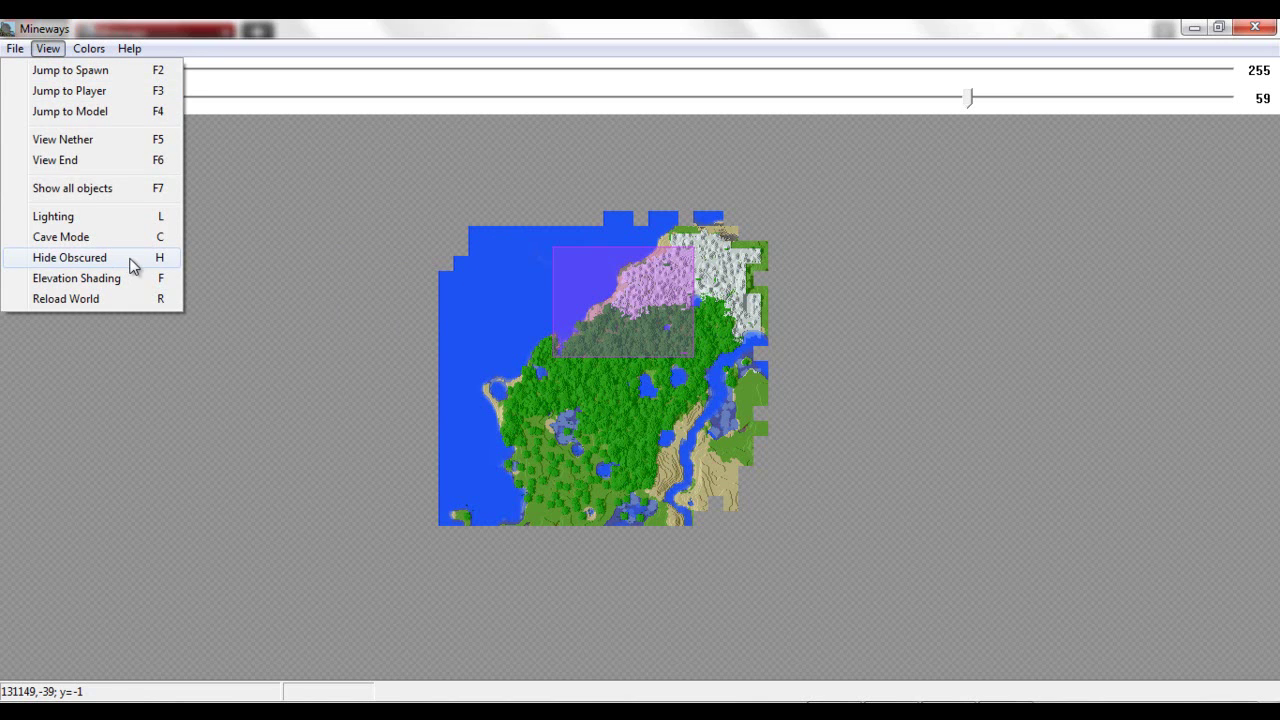
click(129, 258)
click(60, 50)
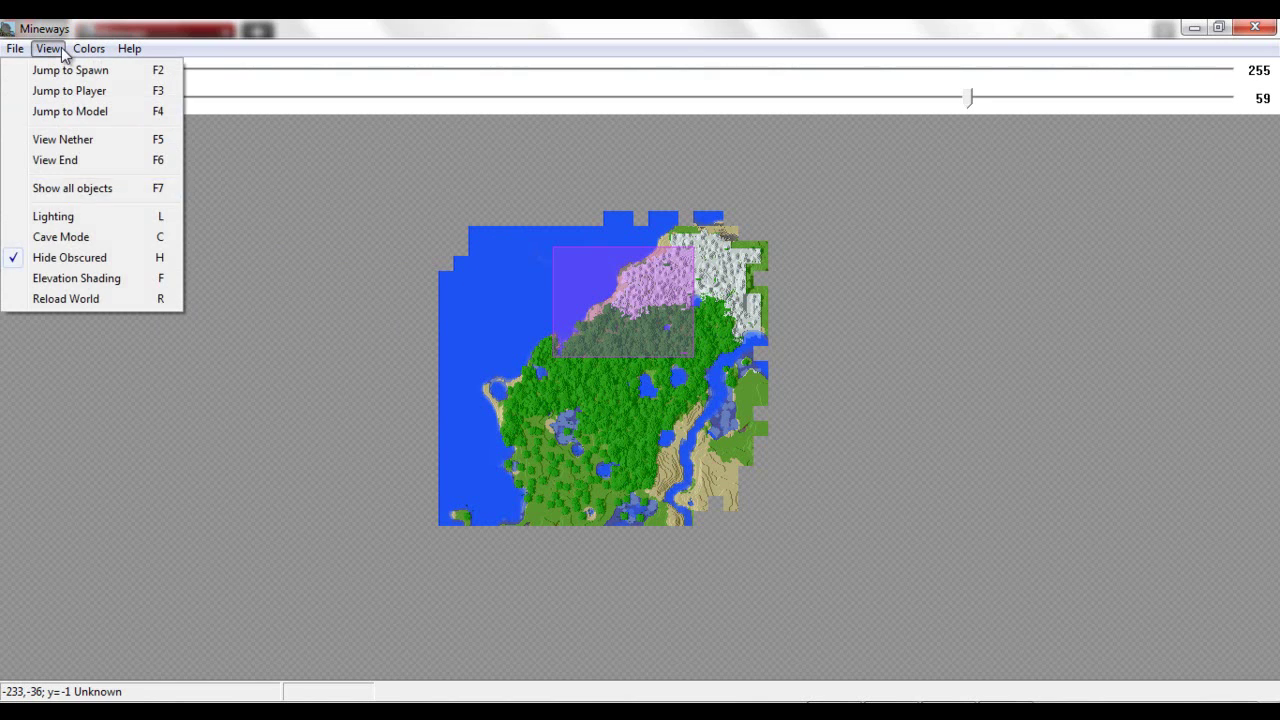
click(53, 261)
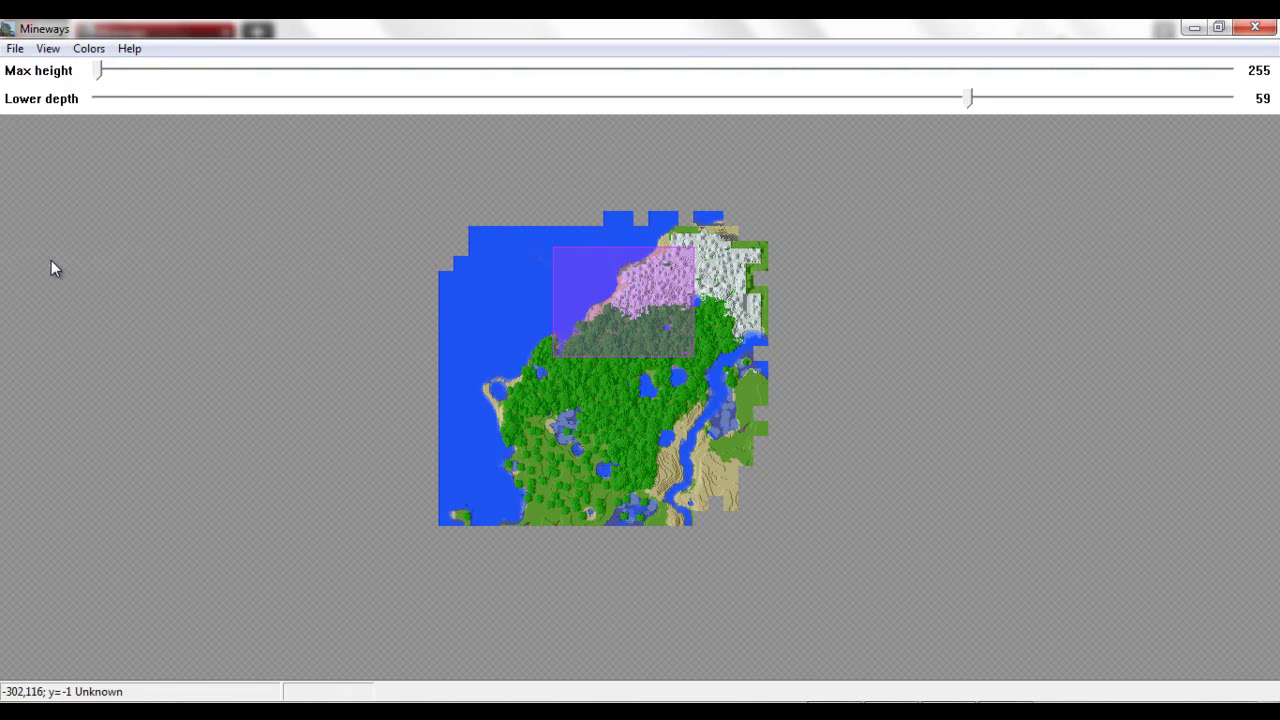
Reload the world and centre the map on the selected model area
click(50, 50)
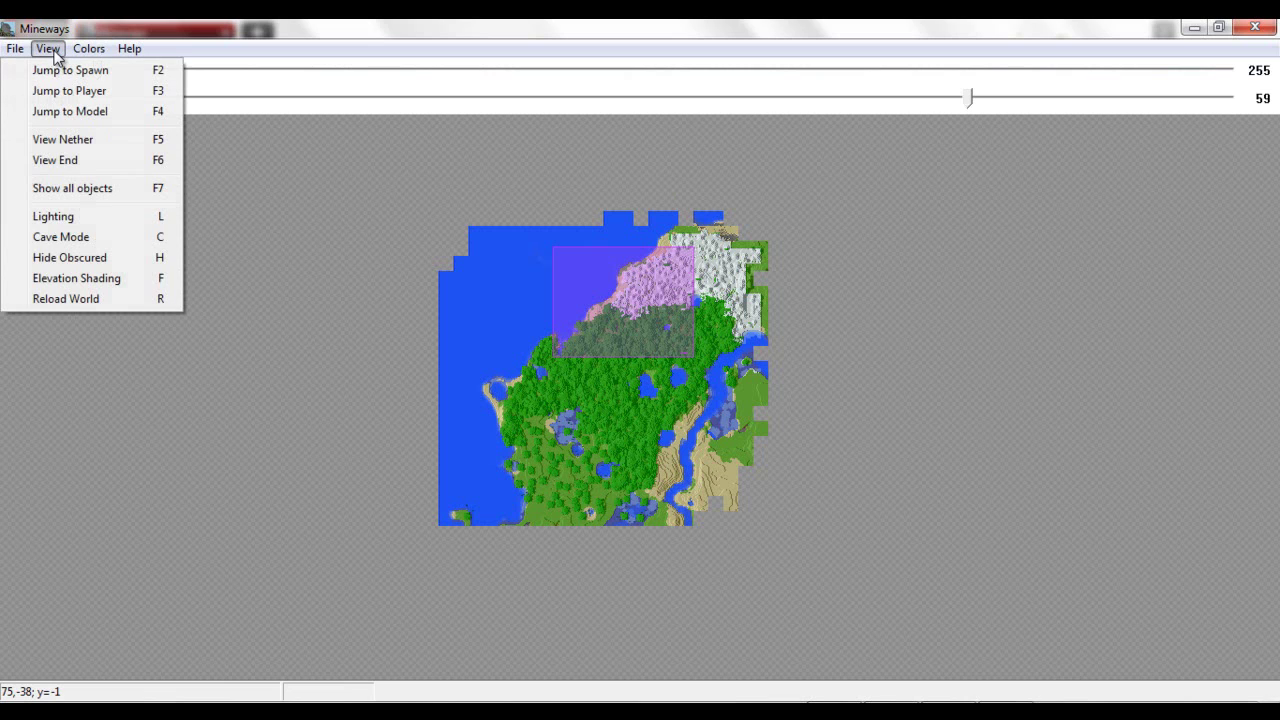
click(55, 299)
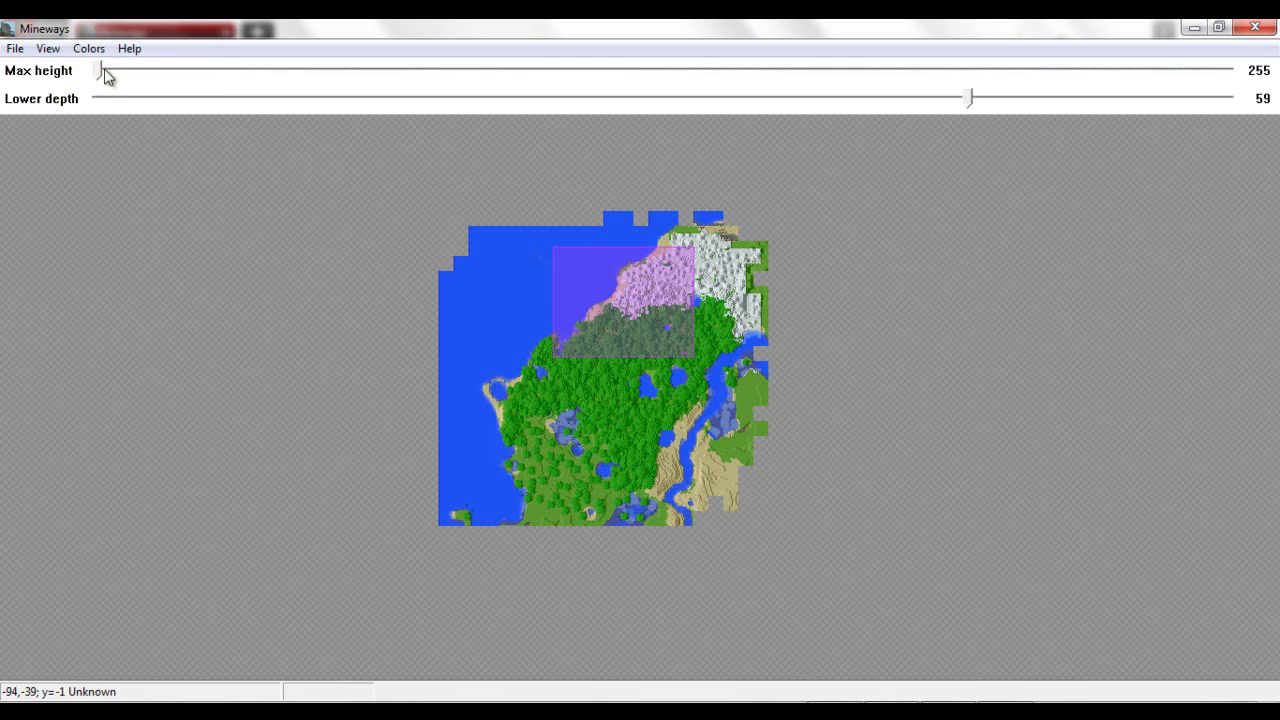
click(46, 50)
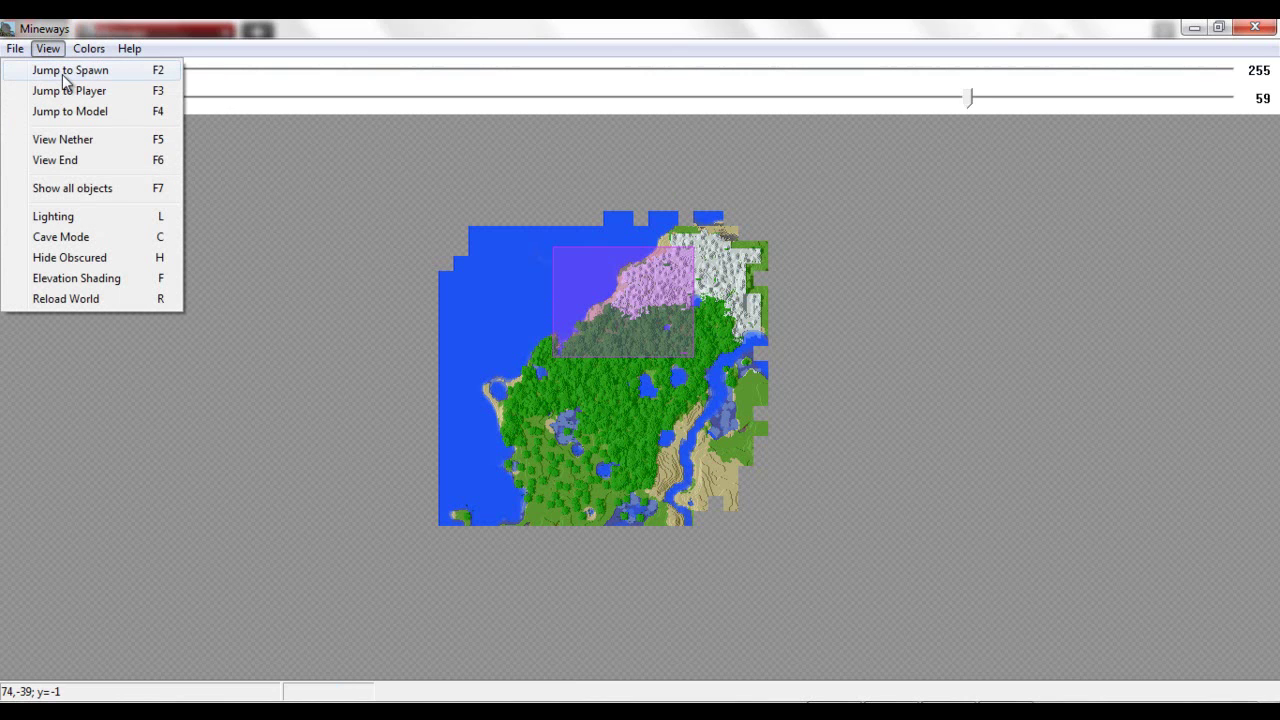
click(157, 125)
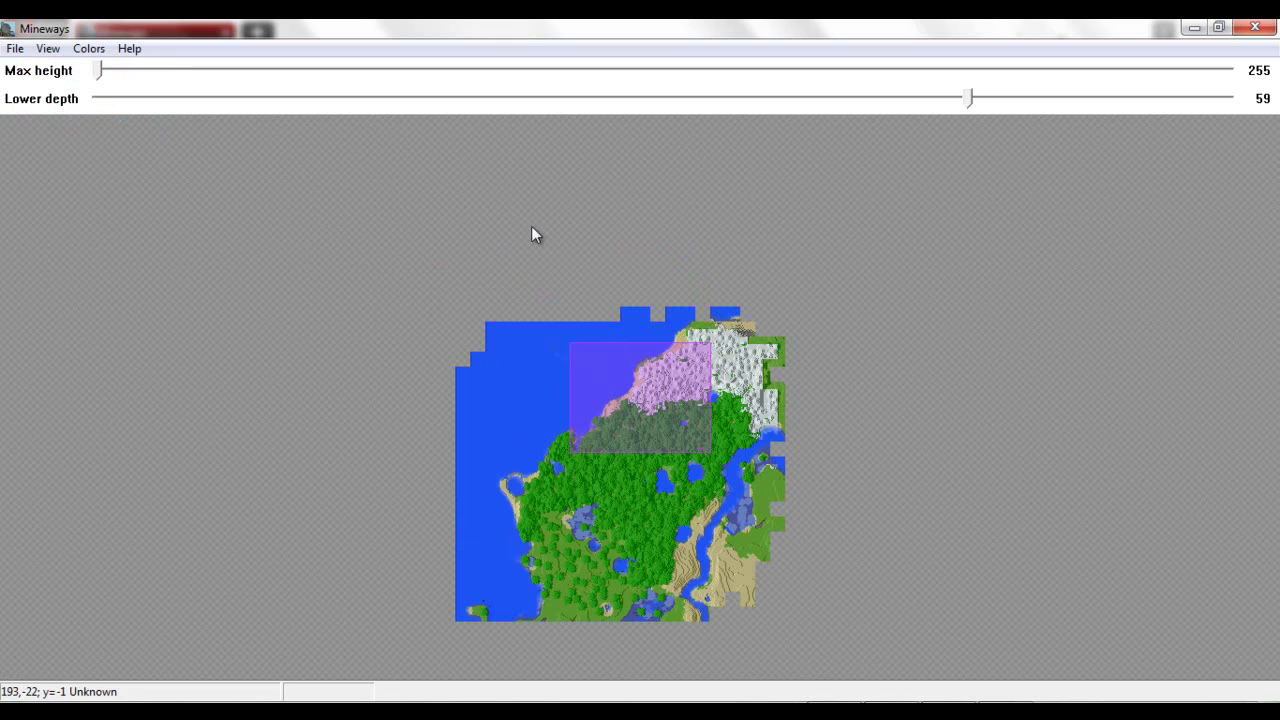
click(88, 49)
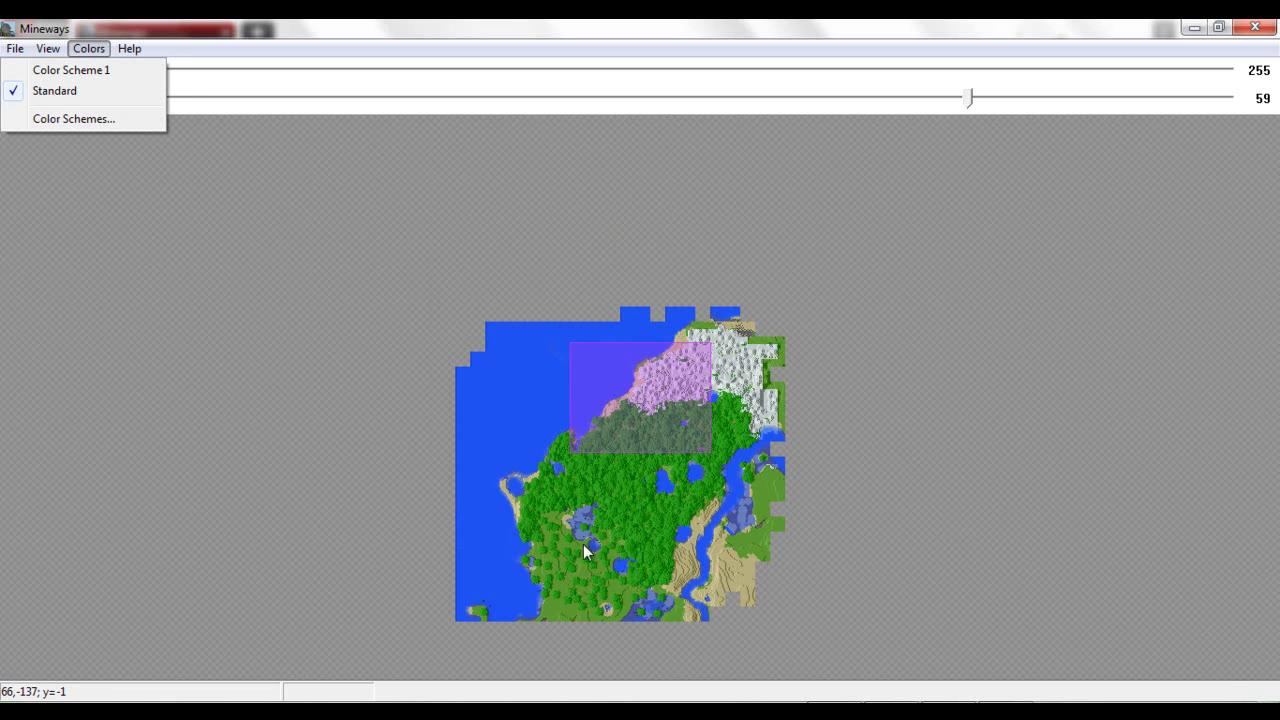
click(406, 440)
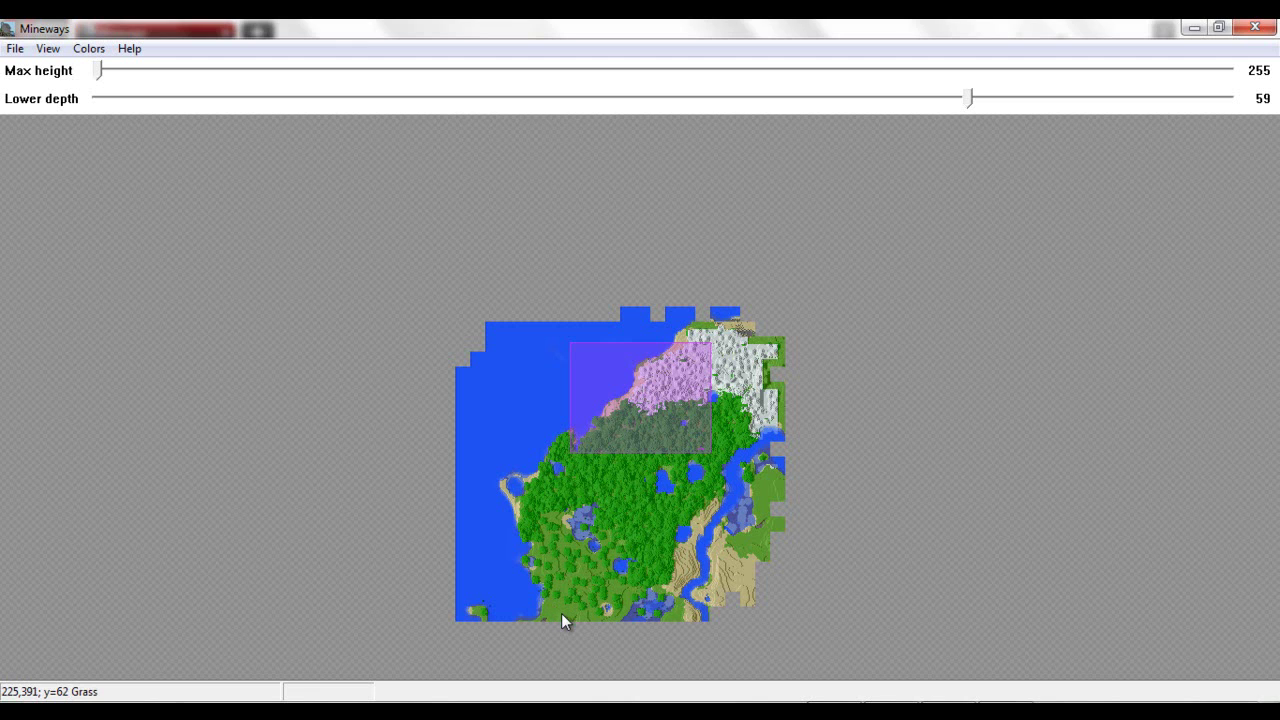
Apply Color Scheme 1 to the map and open that scheme for editing
click(88, 48)
click(77, 74)
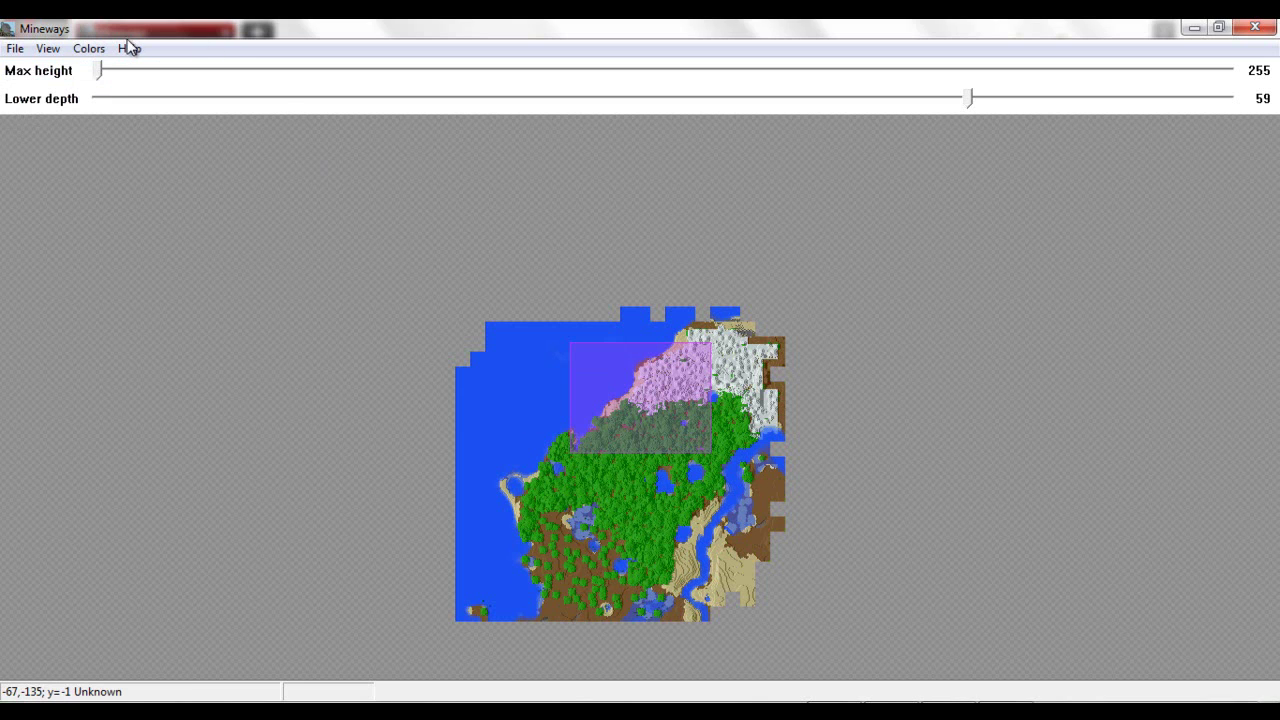
click(88, 48)
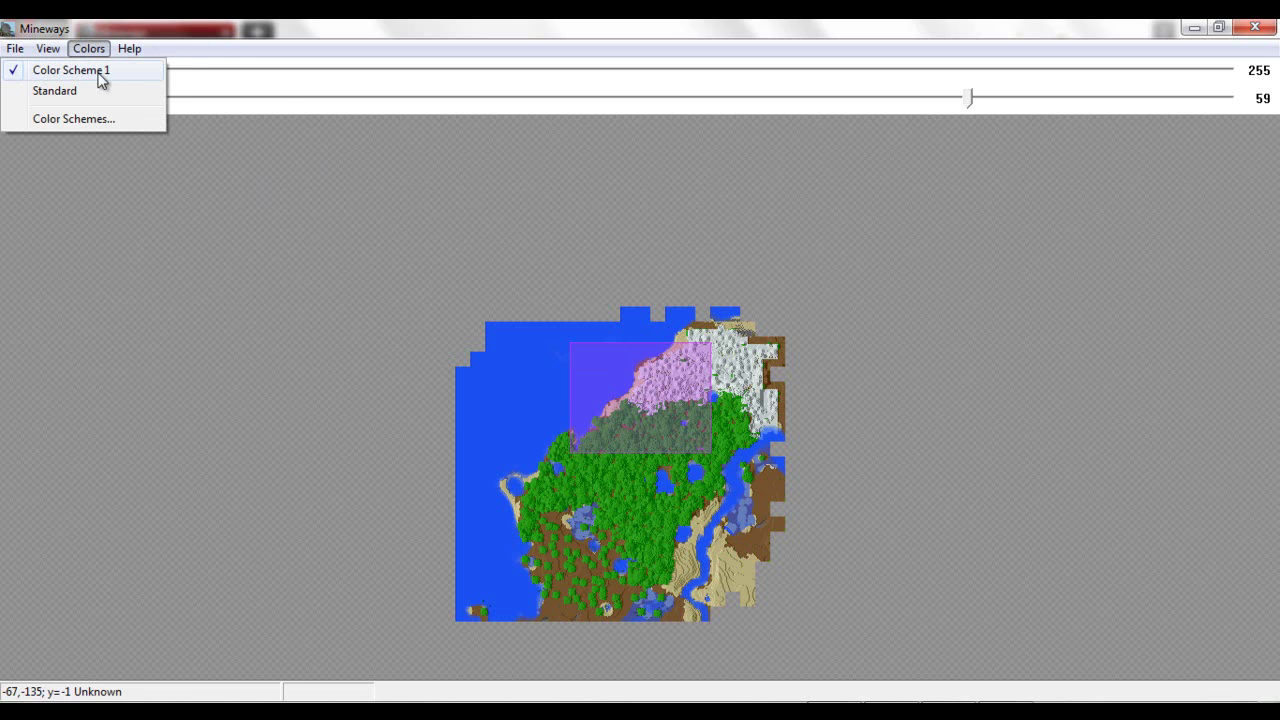
click(99, 119)
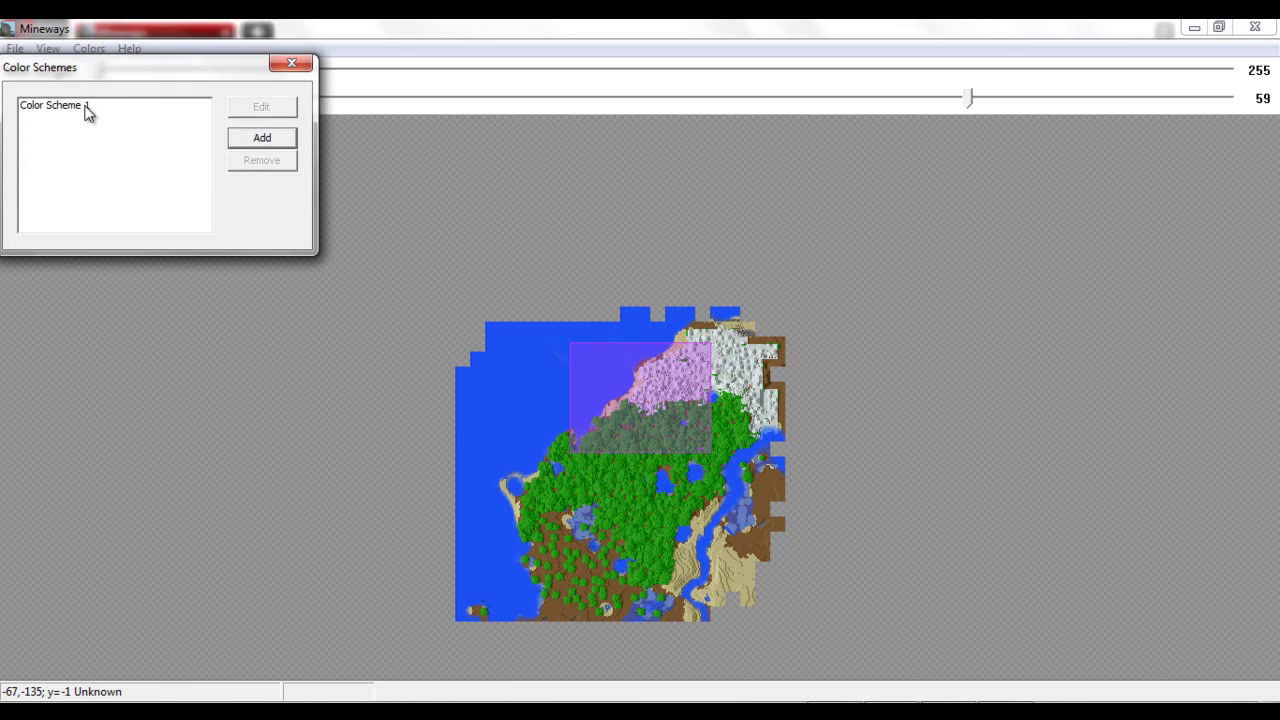
click(92, 108)
click(252, 112)
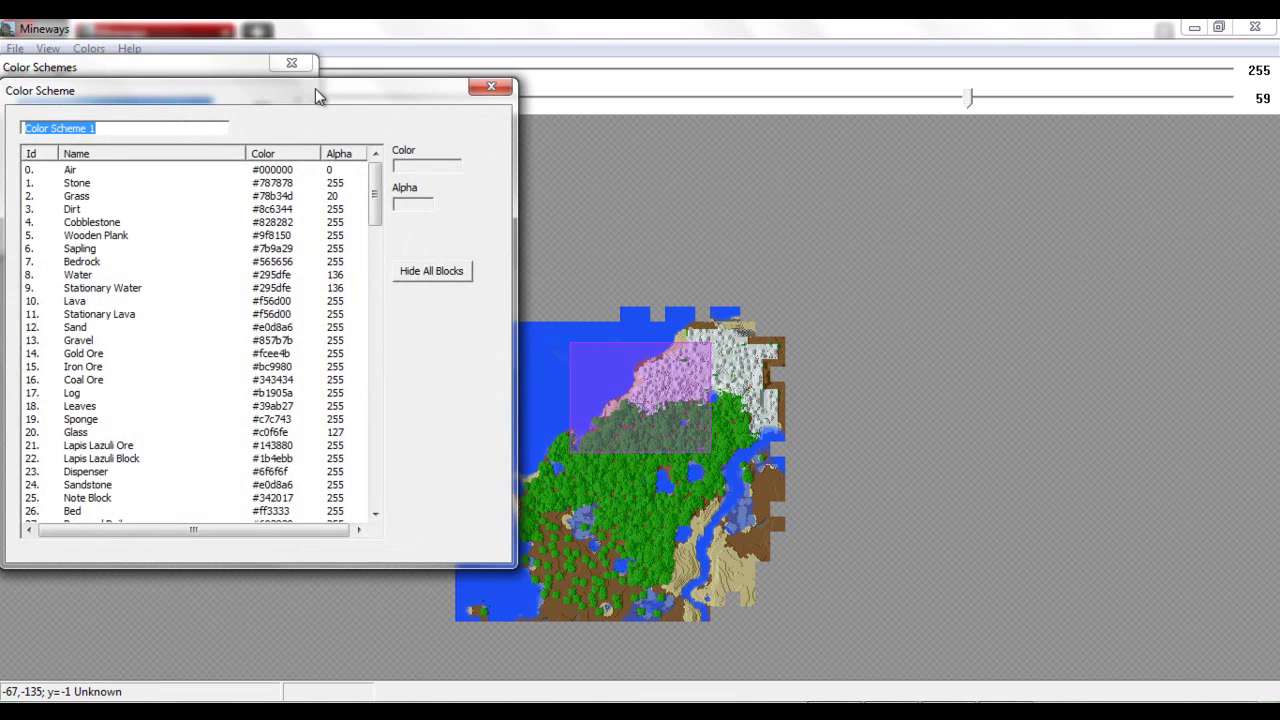
drag(317, 86, 607, 153)
mouse_move(670, 267)
mouse_down()
mouse_move(658, 622)
mouse_move(660, 285)
mouse_up()
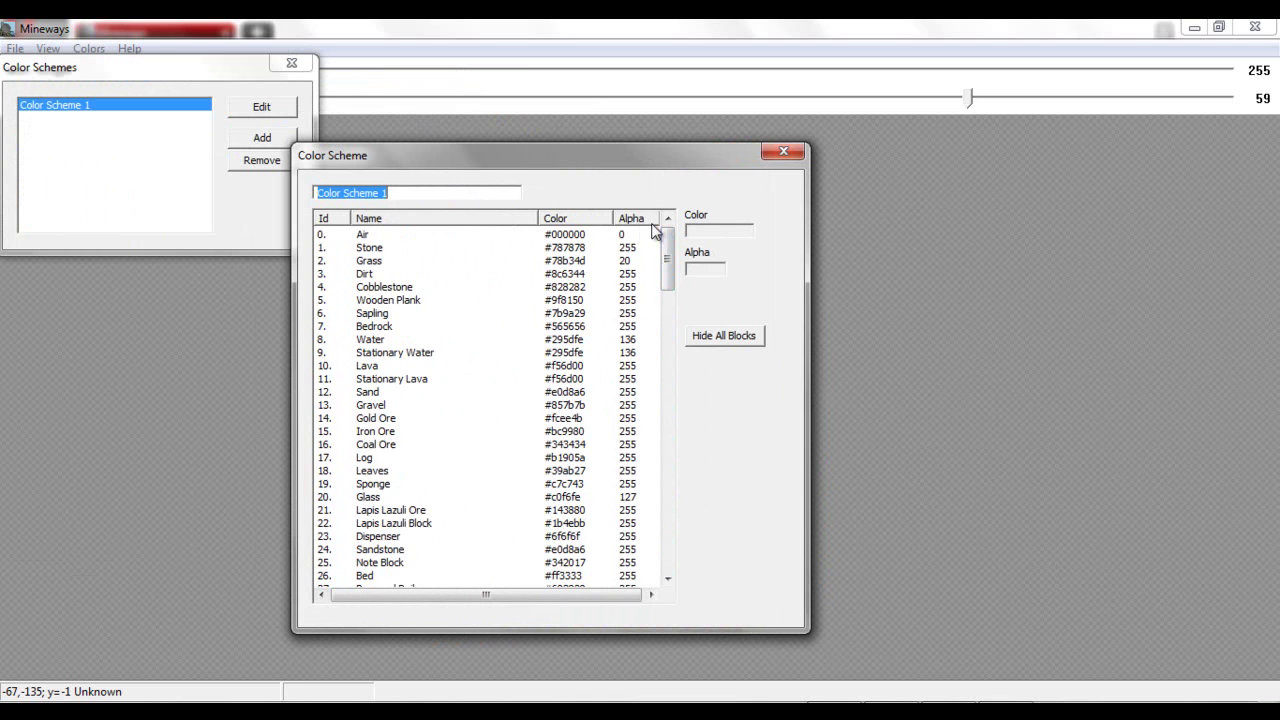
Set the Grass block's color to #ffffff in Color Scheme 1, then close the scheme dialogs
click(400, 262)
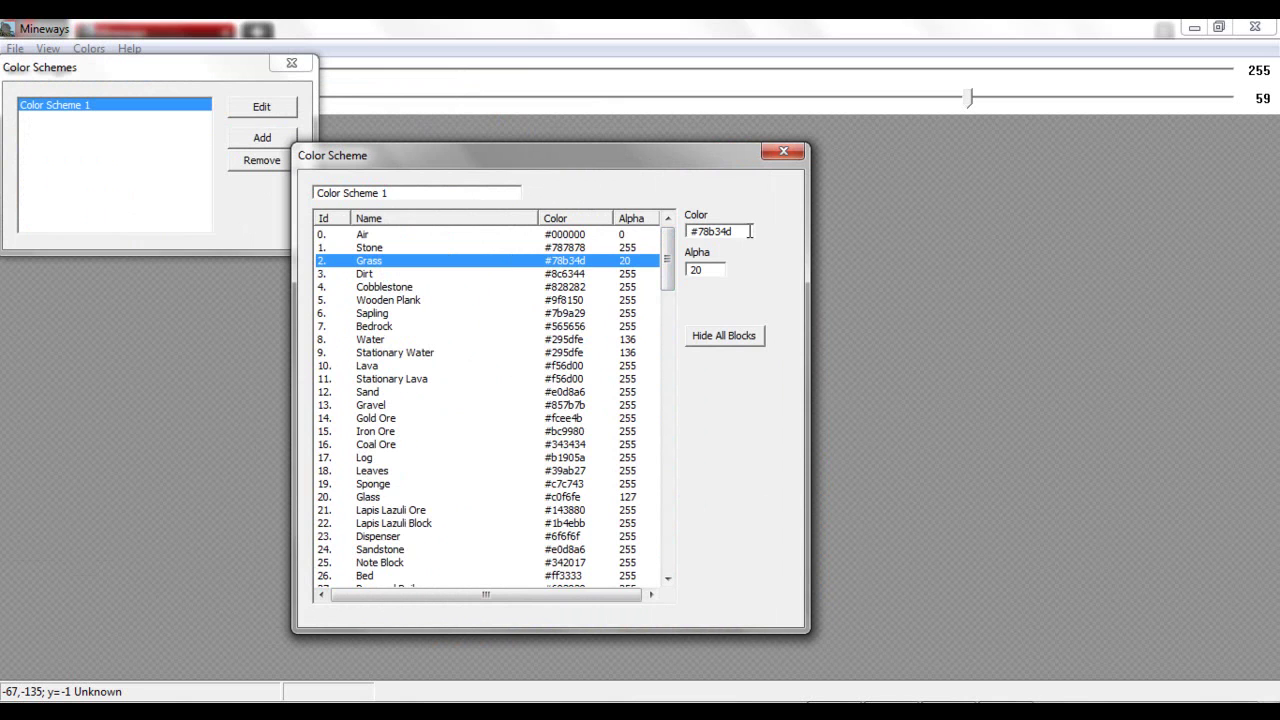
drag(740, 232, 700, 230)
text(ffffff)
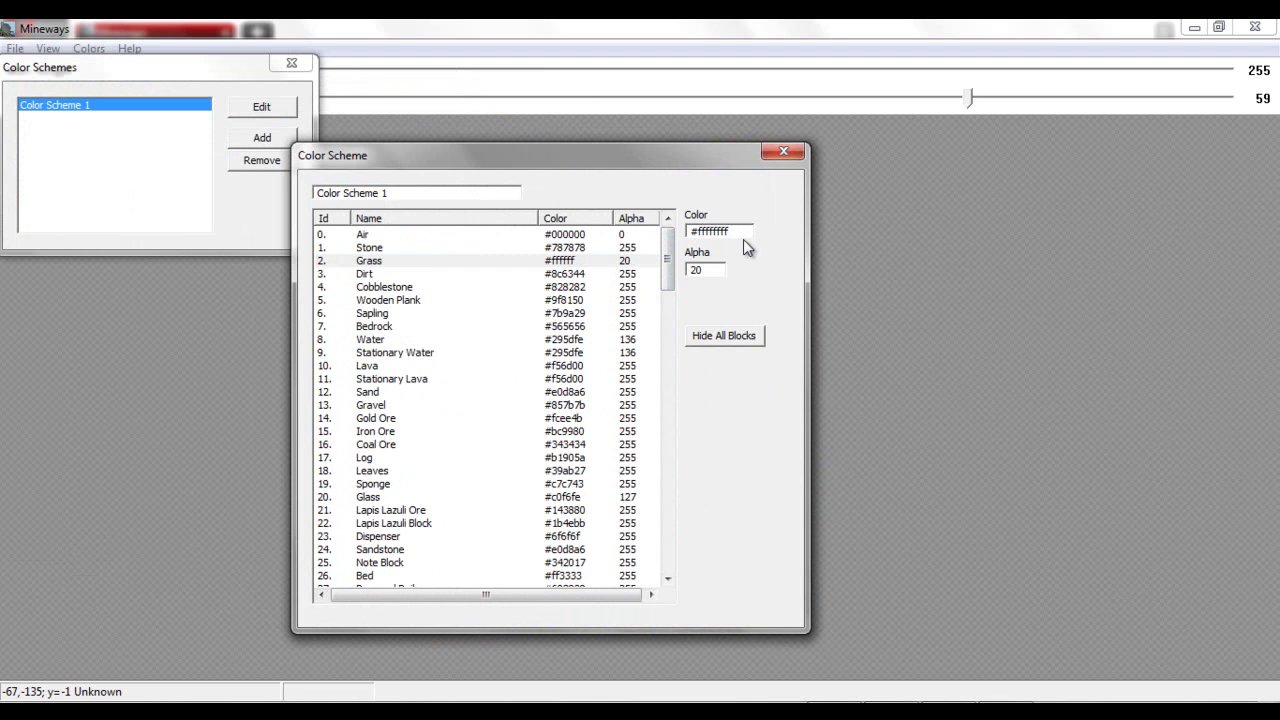
key(Return)
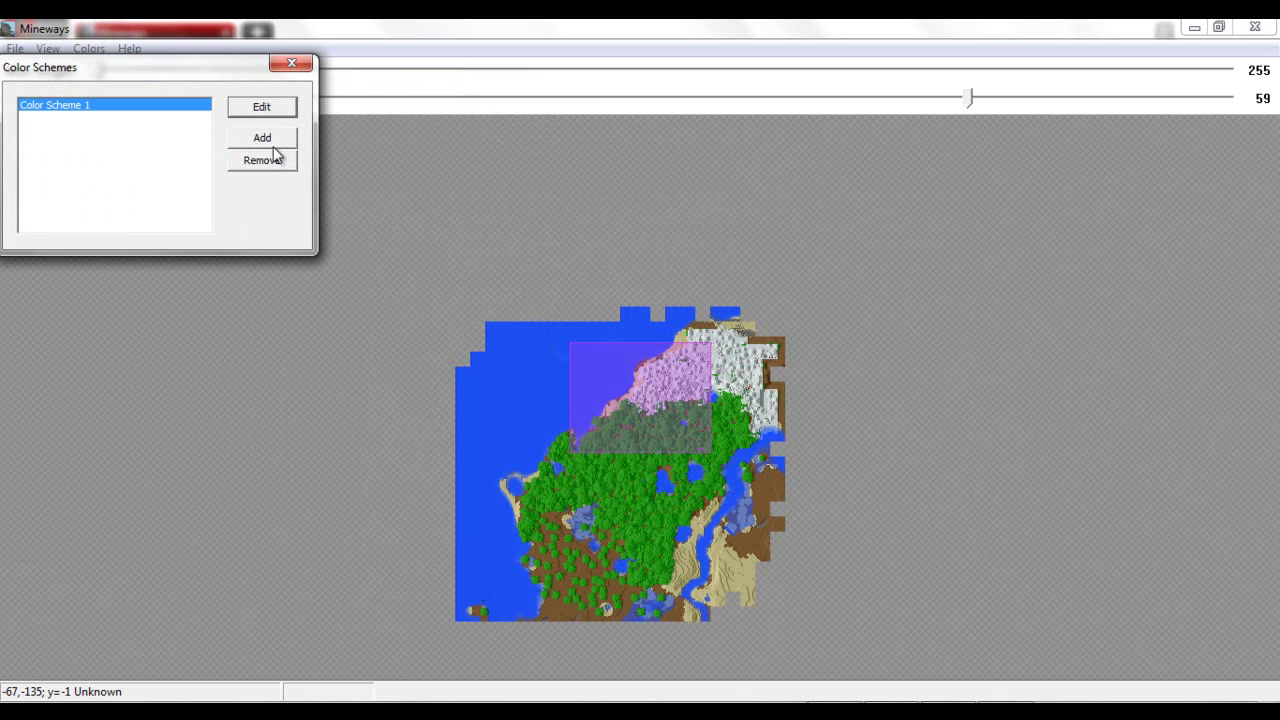
click(292, 63)
Reopen Color Scheme 1 and set the Grass block's alpha to 100
click(100, 50)
click(104, 56)
click(97, 55)
click(82, 120)
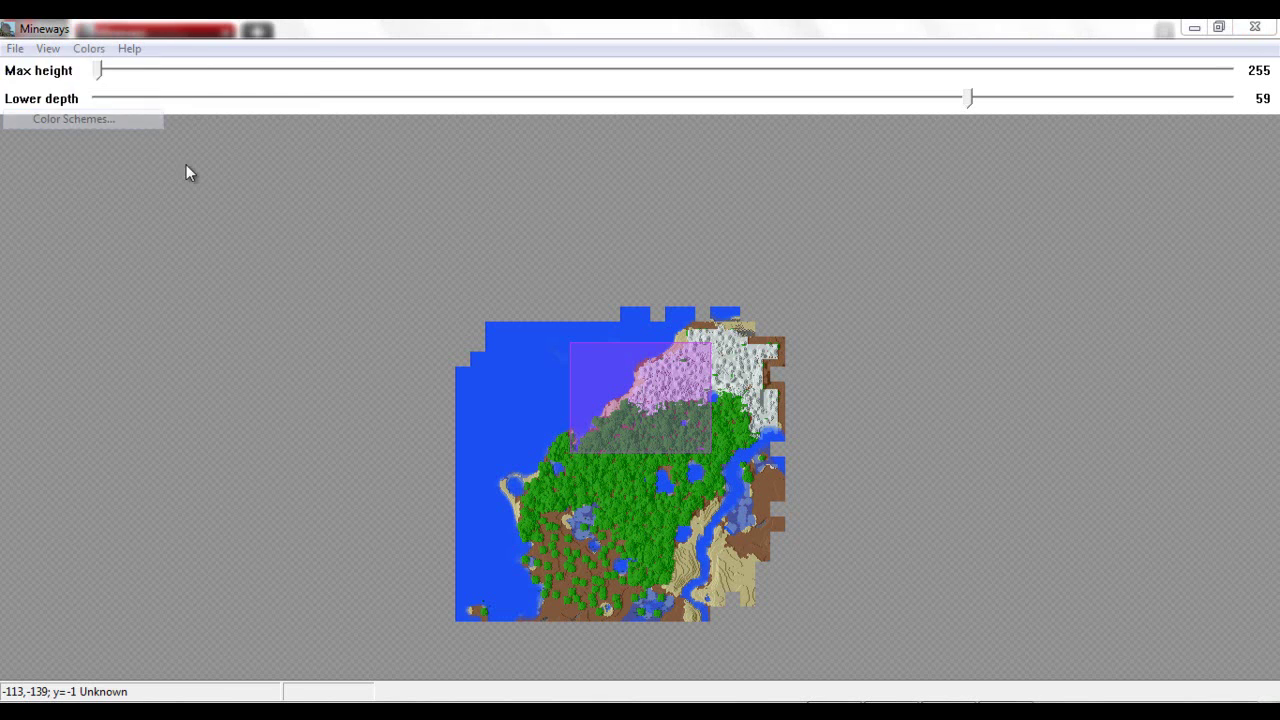
click(105, 106)
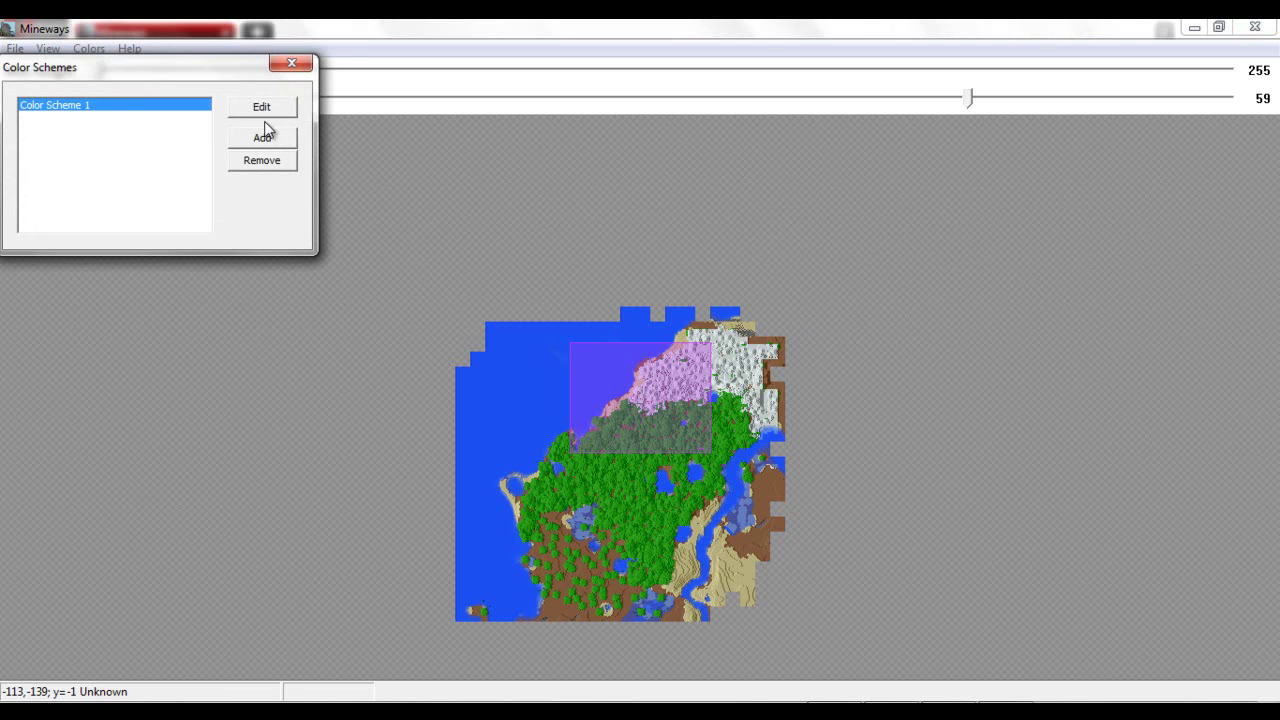
click(263, 110)
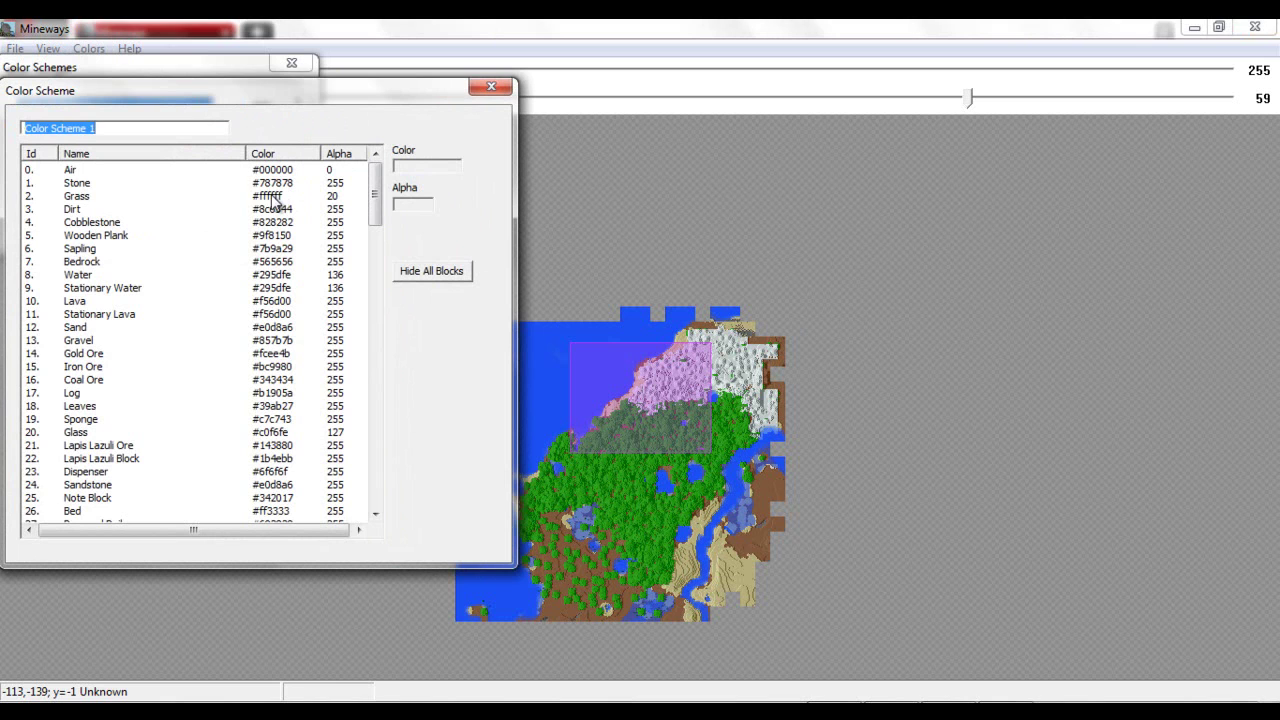
click(274, 200)
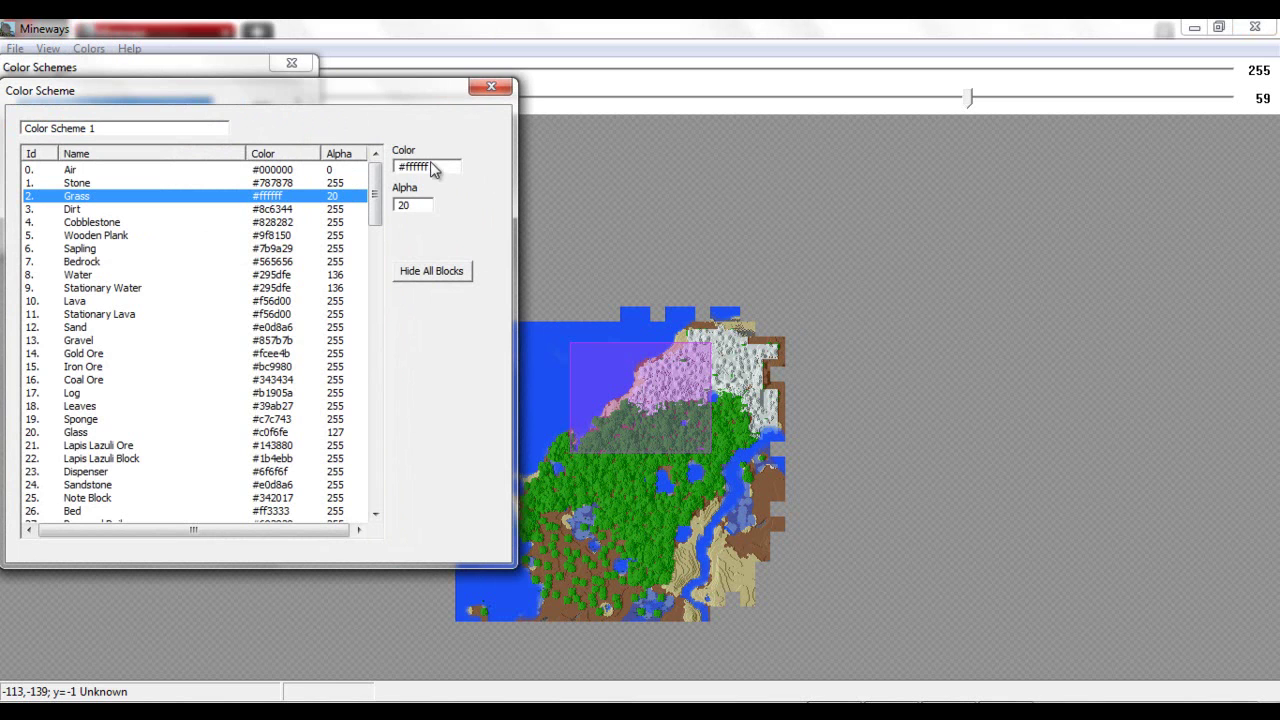
double_click(405, 205)
key(Return)
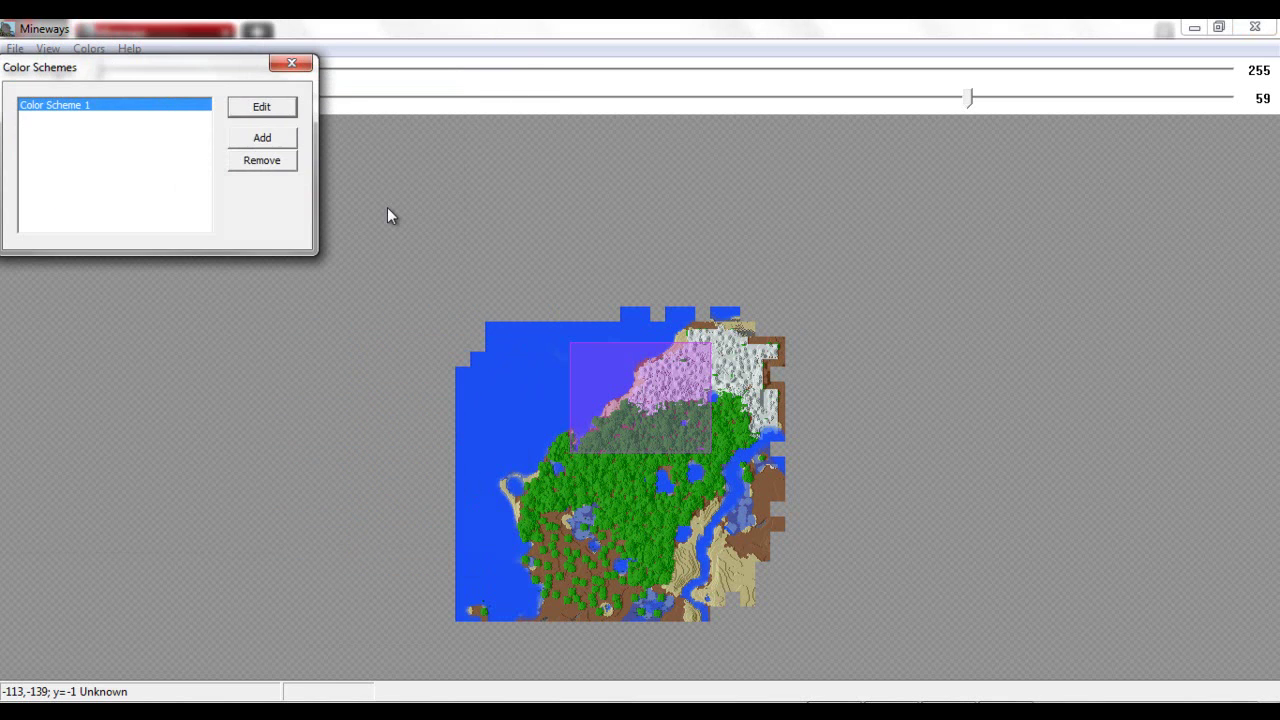
Set the Grass block's alpha to 255 in Color Scheme 1, and switch the map back to the Standard colors
click(263, 108)
click(340, 196)
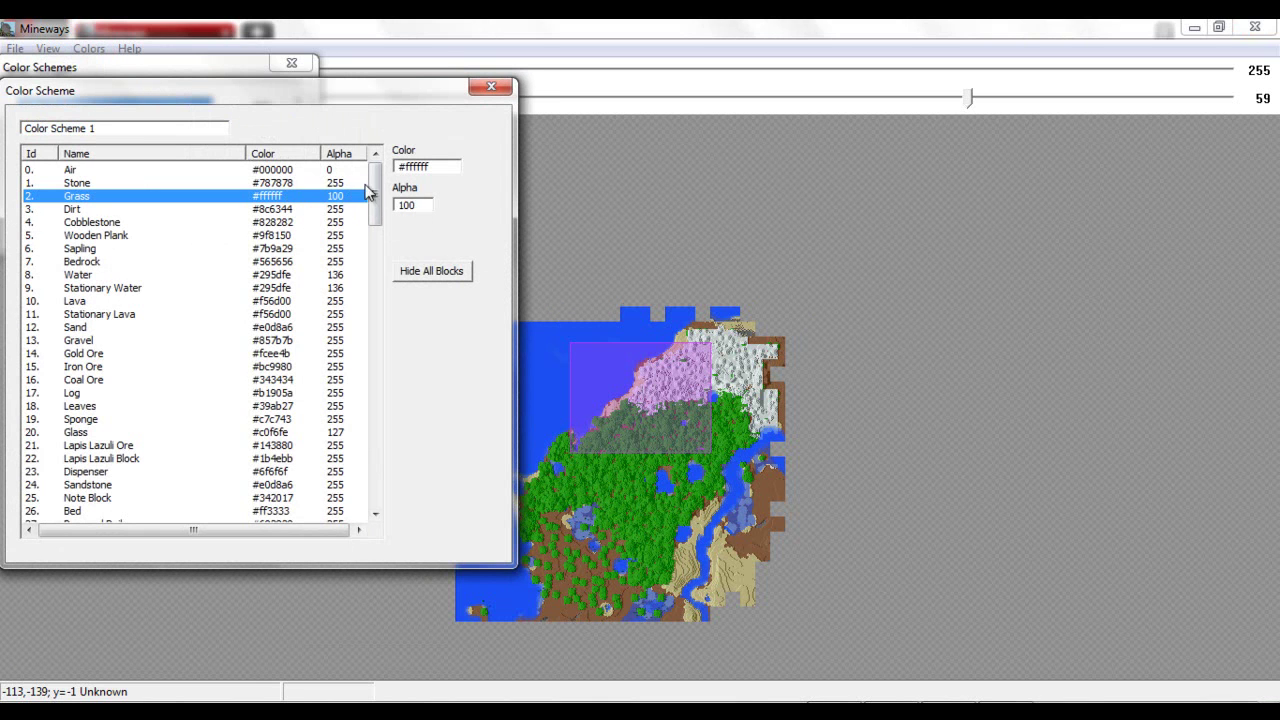
double_click(410, 205)
text(255)
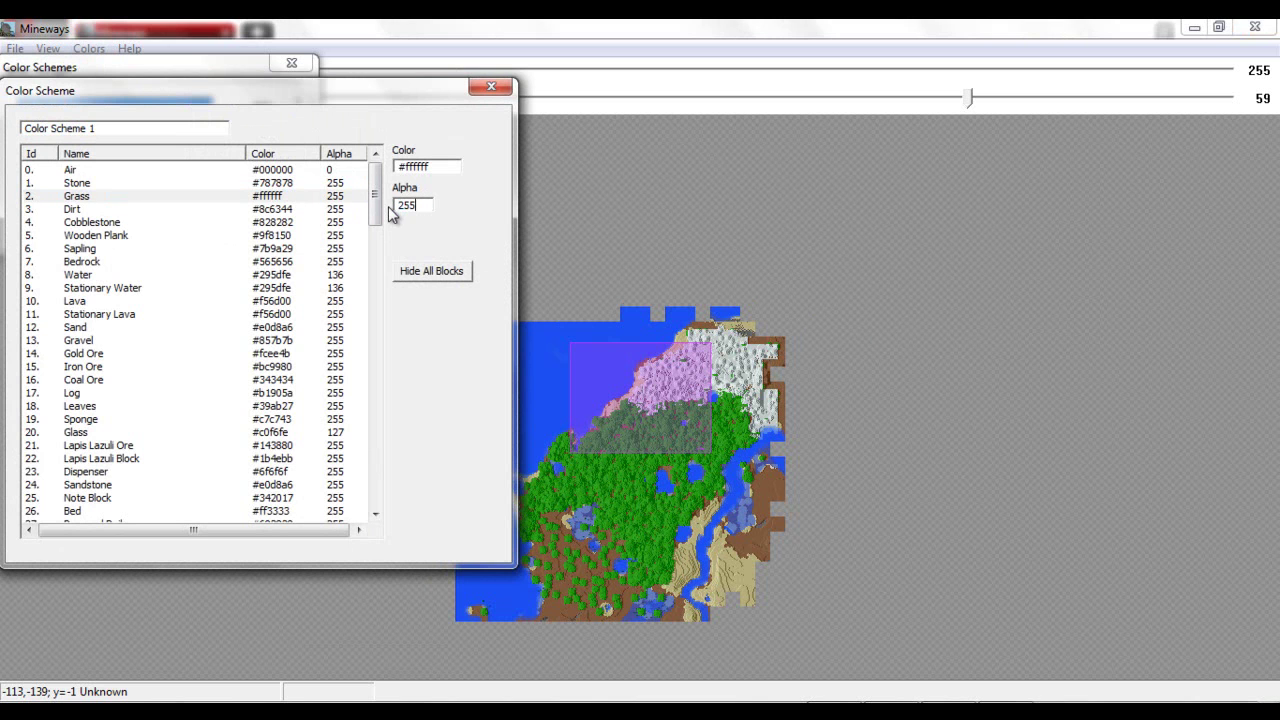
key(Return)
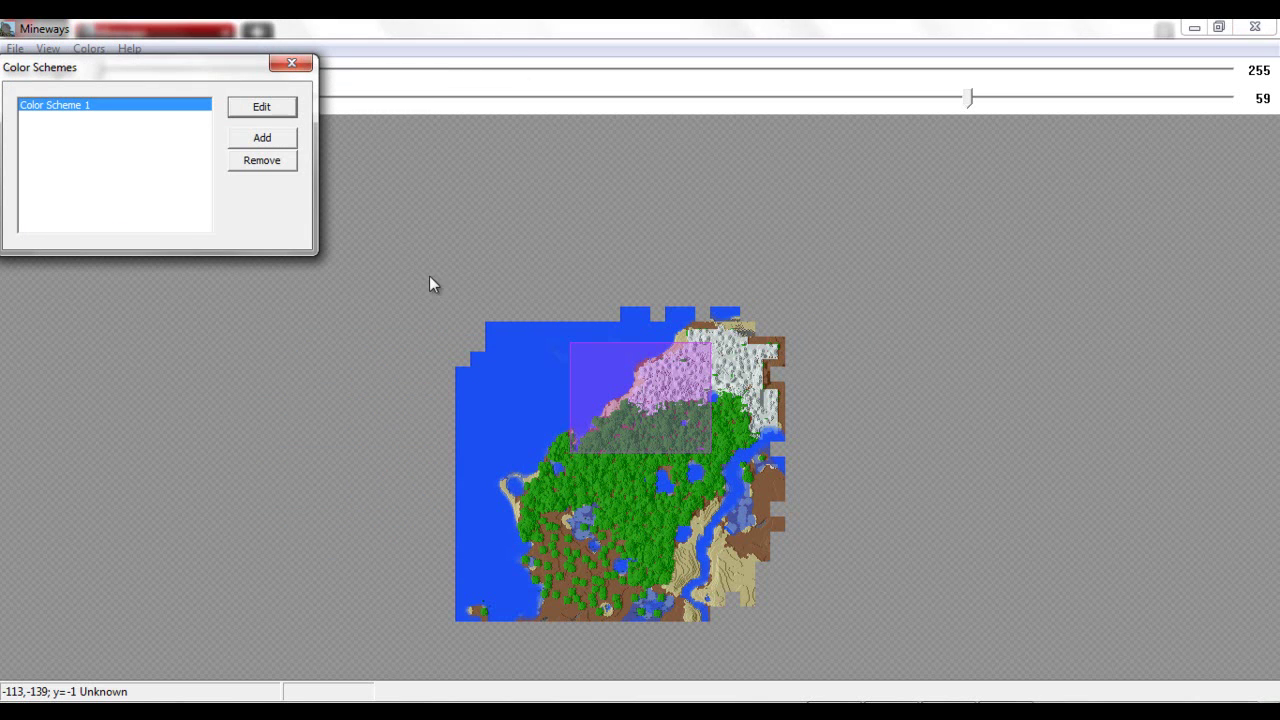
click(291, 63)
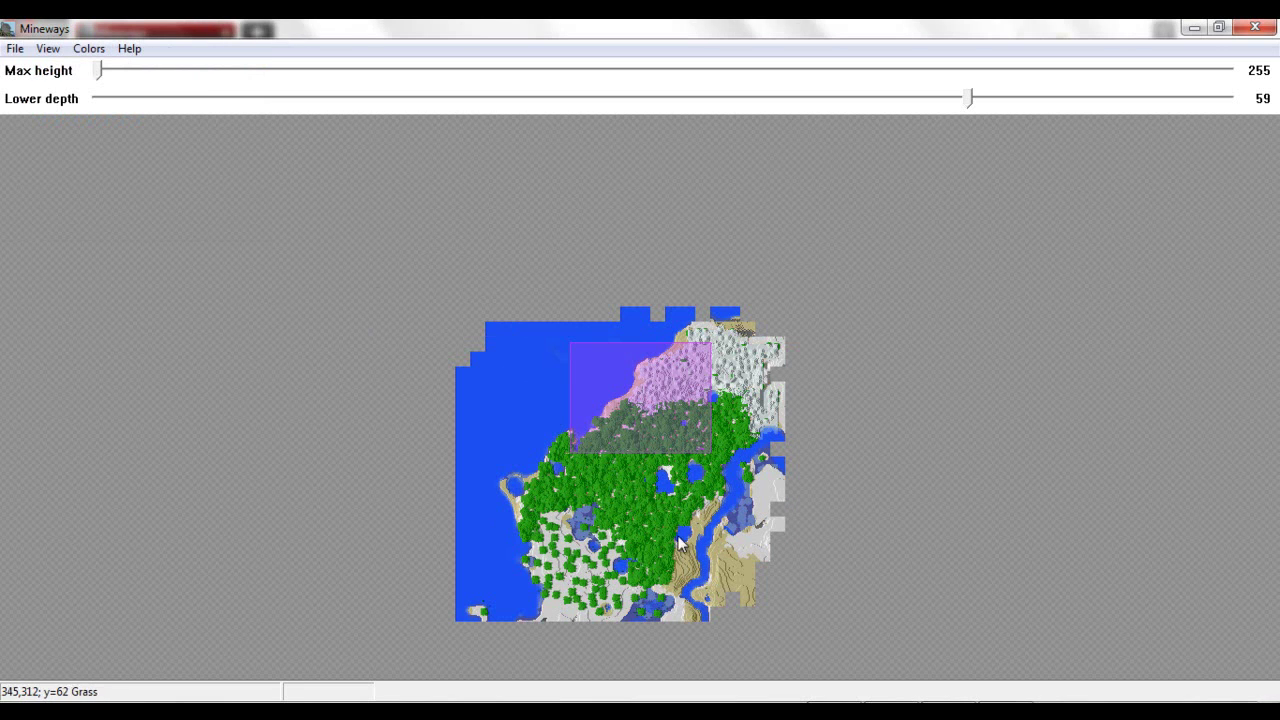
click(89, 48)
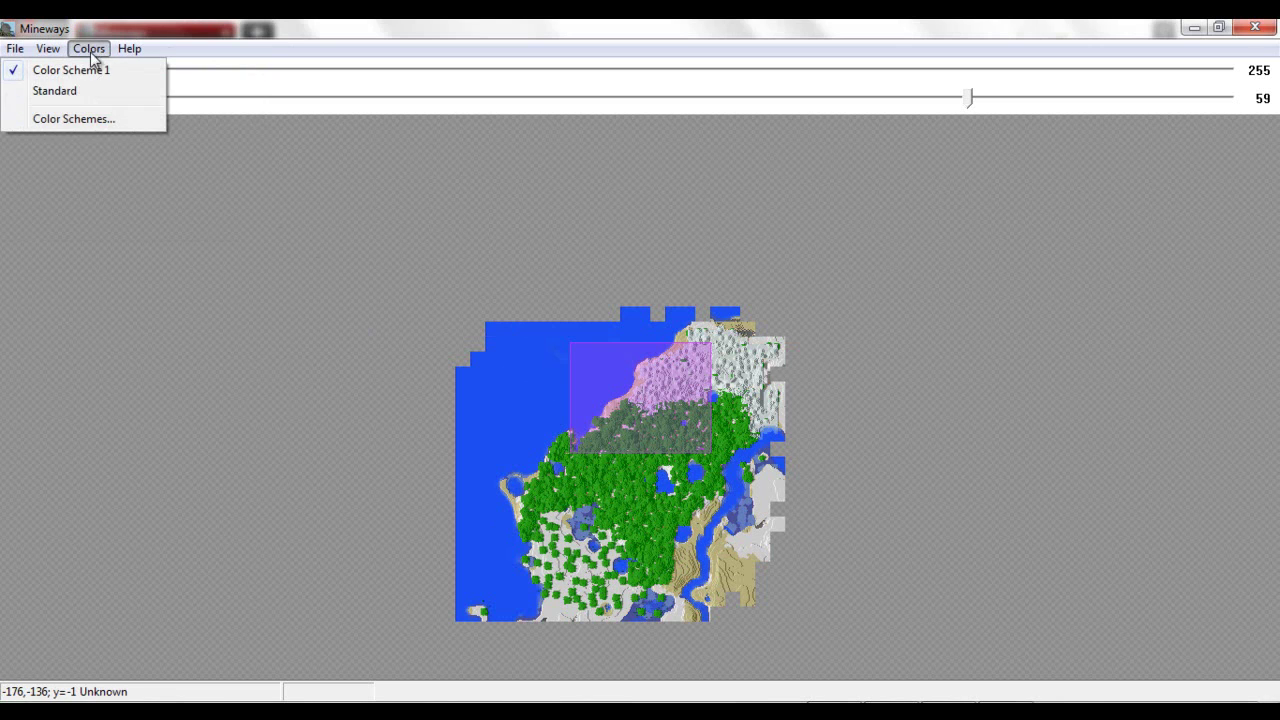
click(87, 92)
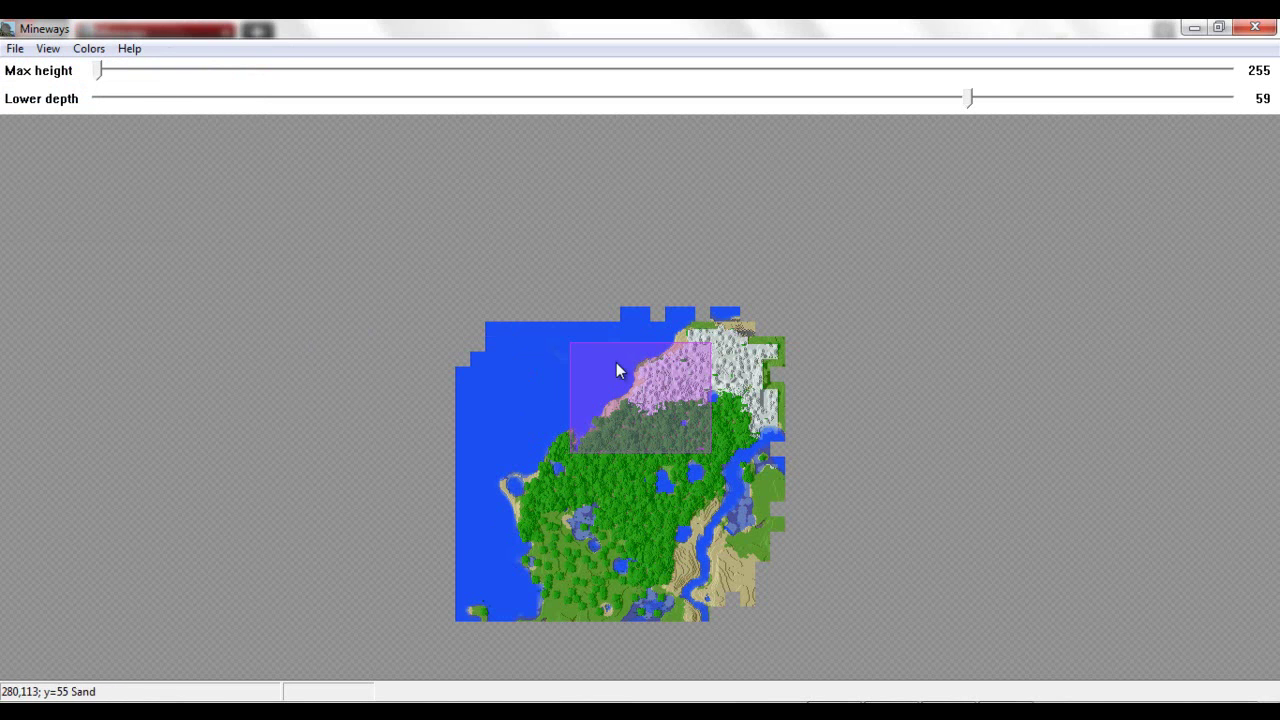
Save the model for rendering as mapTest in the Mineways save folder, using the Wavefront OBJ, absolute and true spec format
click(15, 50)
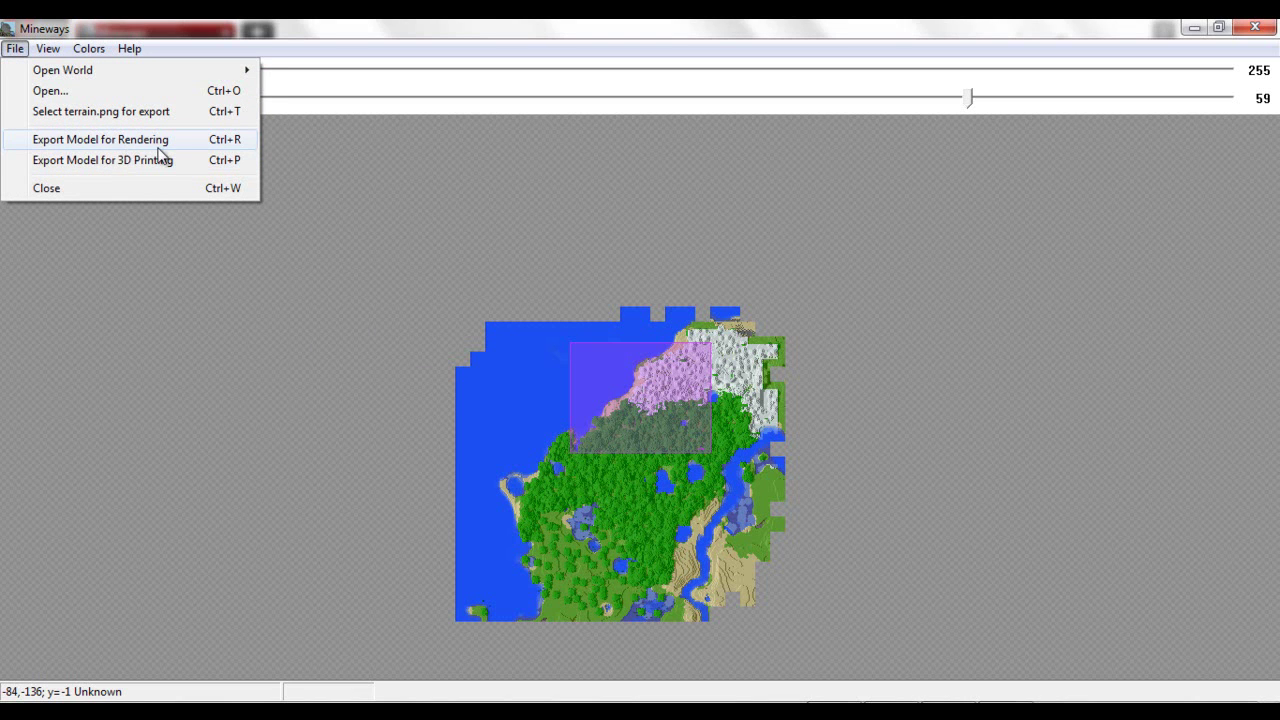
click(214, 146)
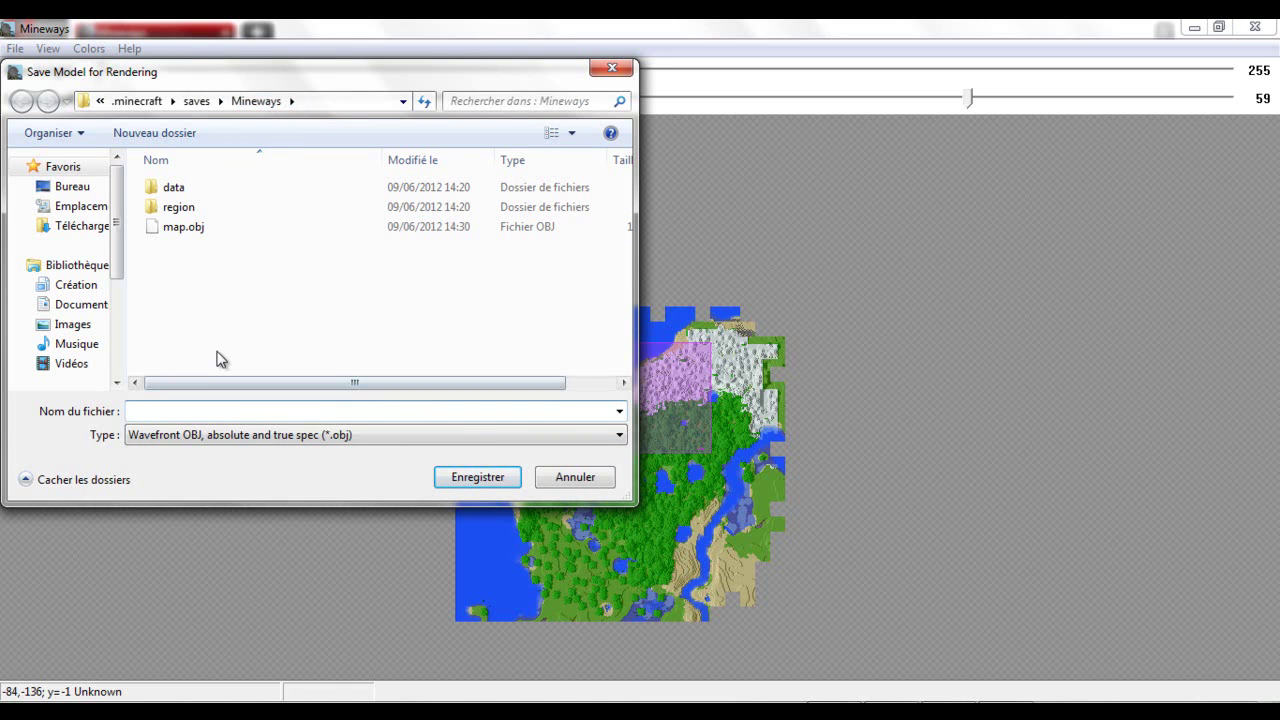
click(356, 97)
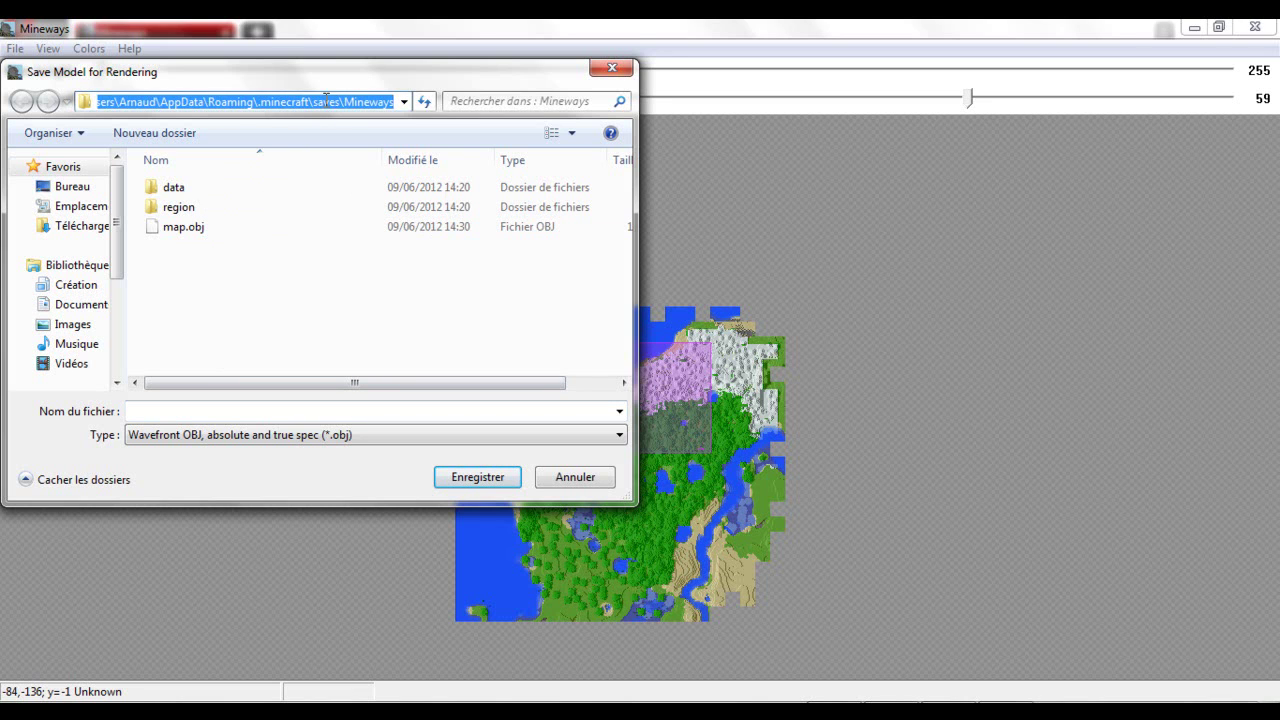
click(224, 265)
click(187, 414)
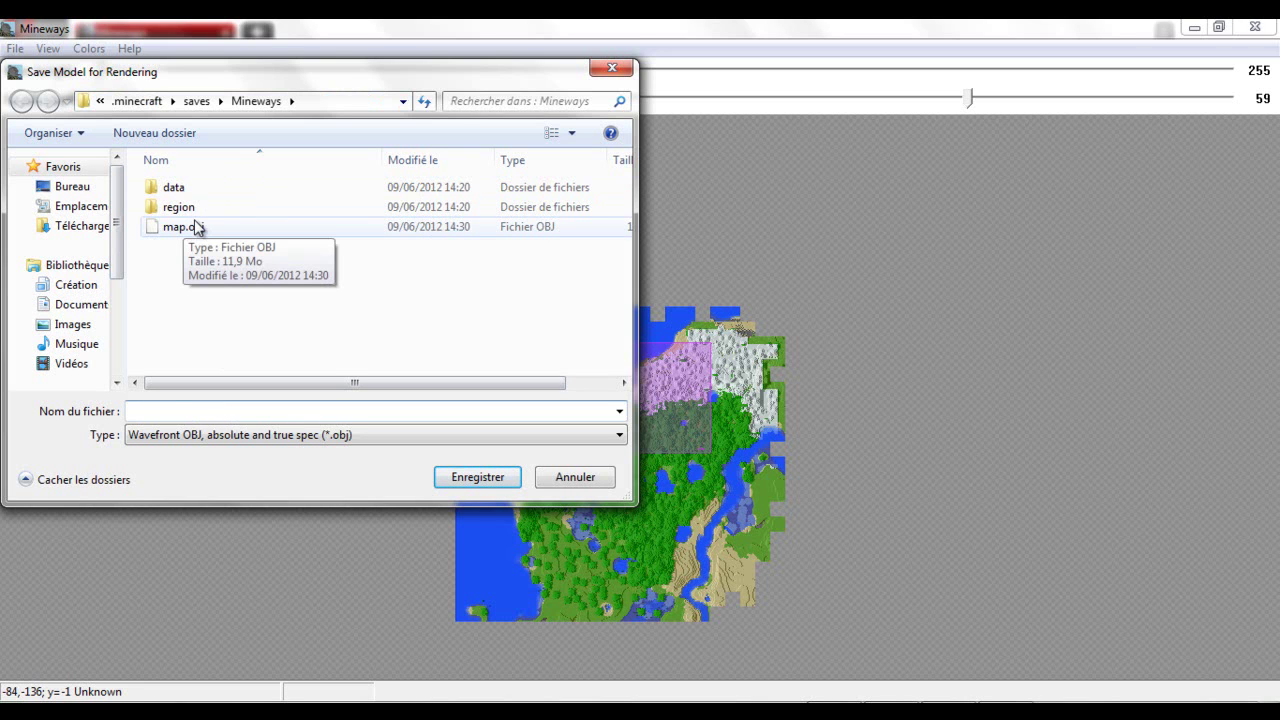
text(ap)
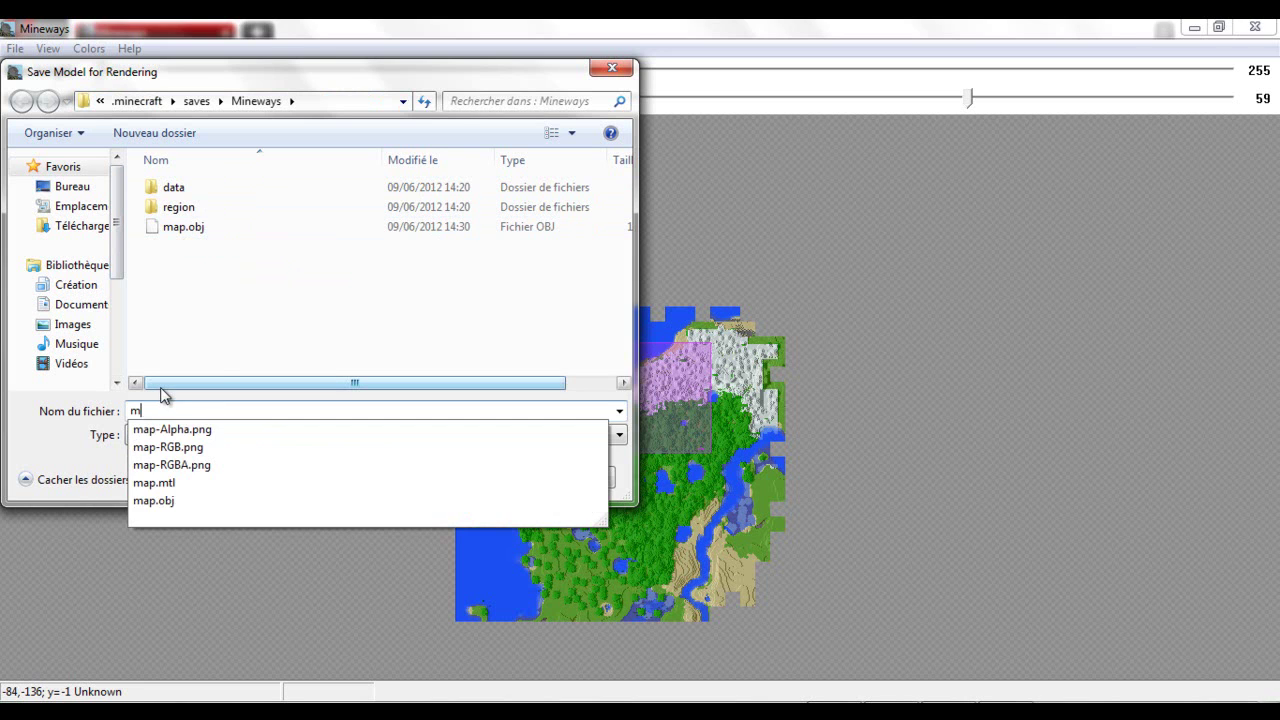
text(Test)
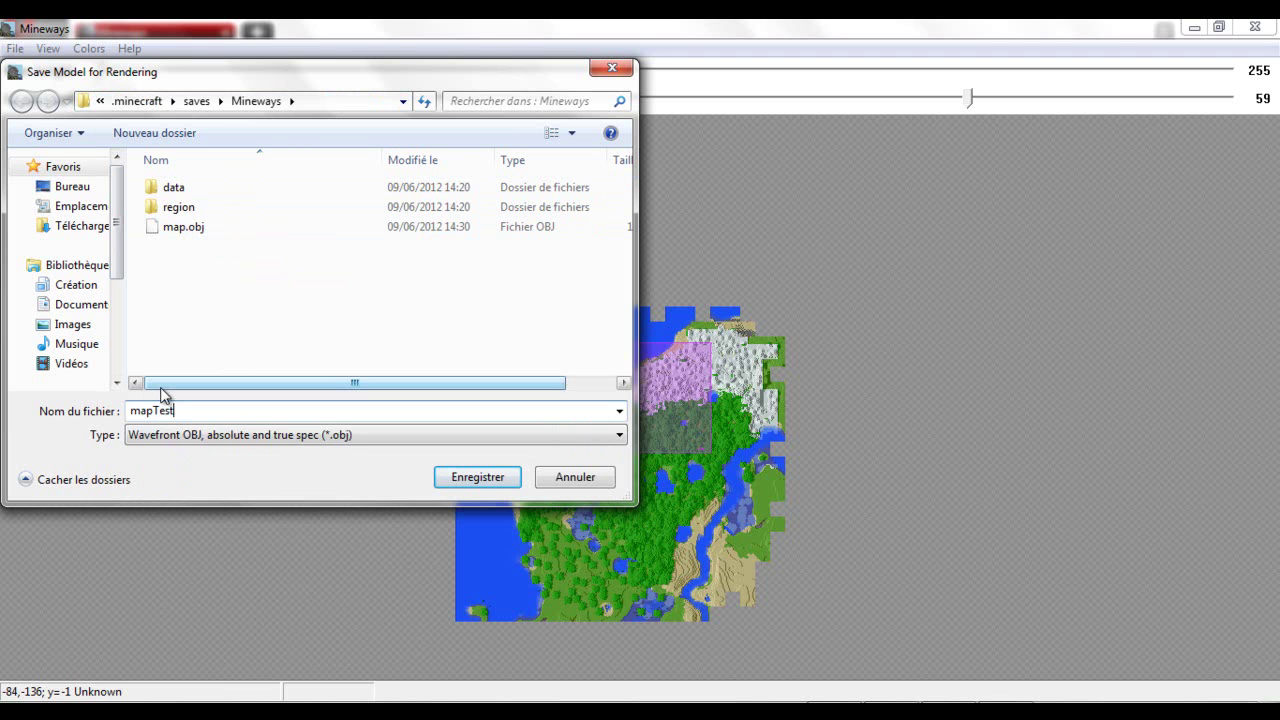
click(476, 477)
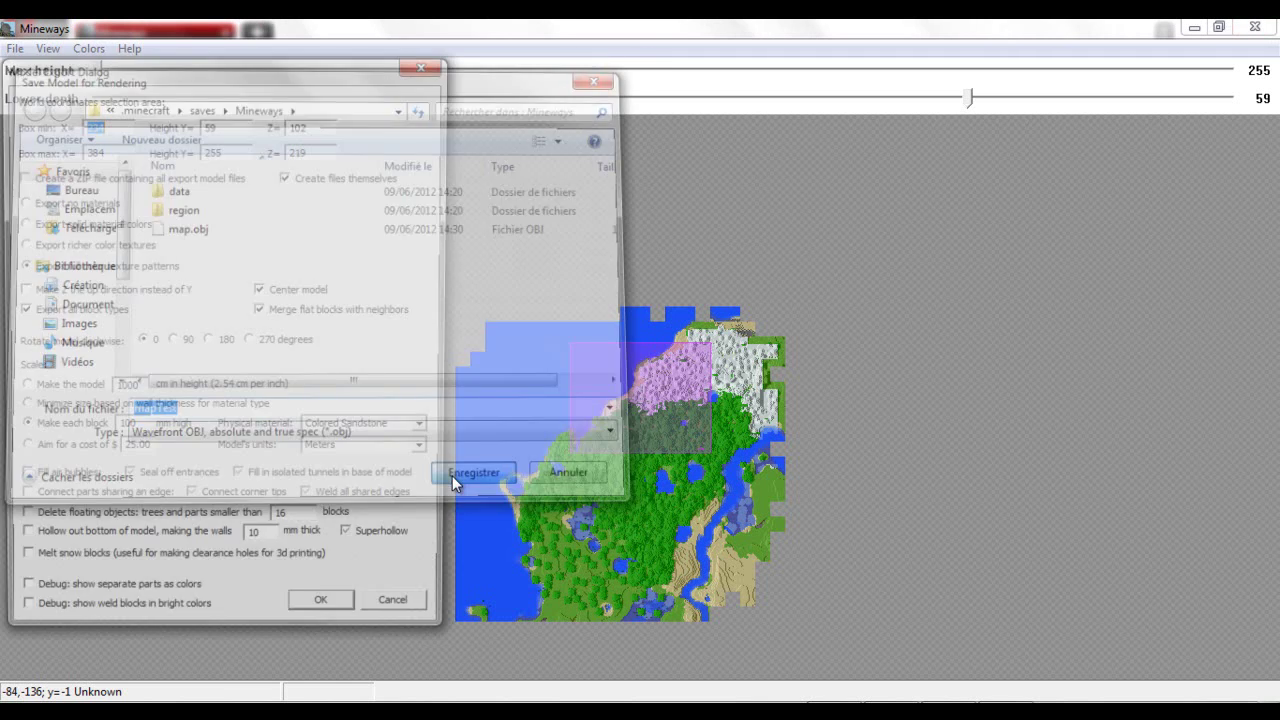
Move the Model Export Dialog clear of the selected map area and examine the selection's minimum and maximum coordinates
drag(323, 69, 507, 108)
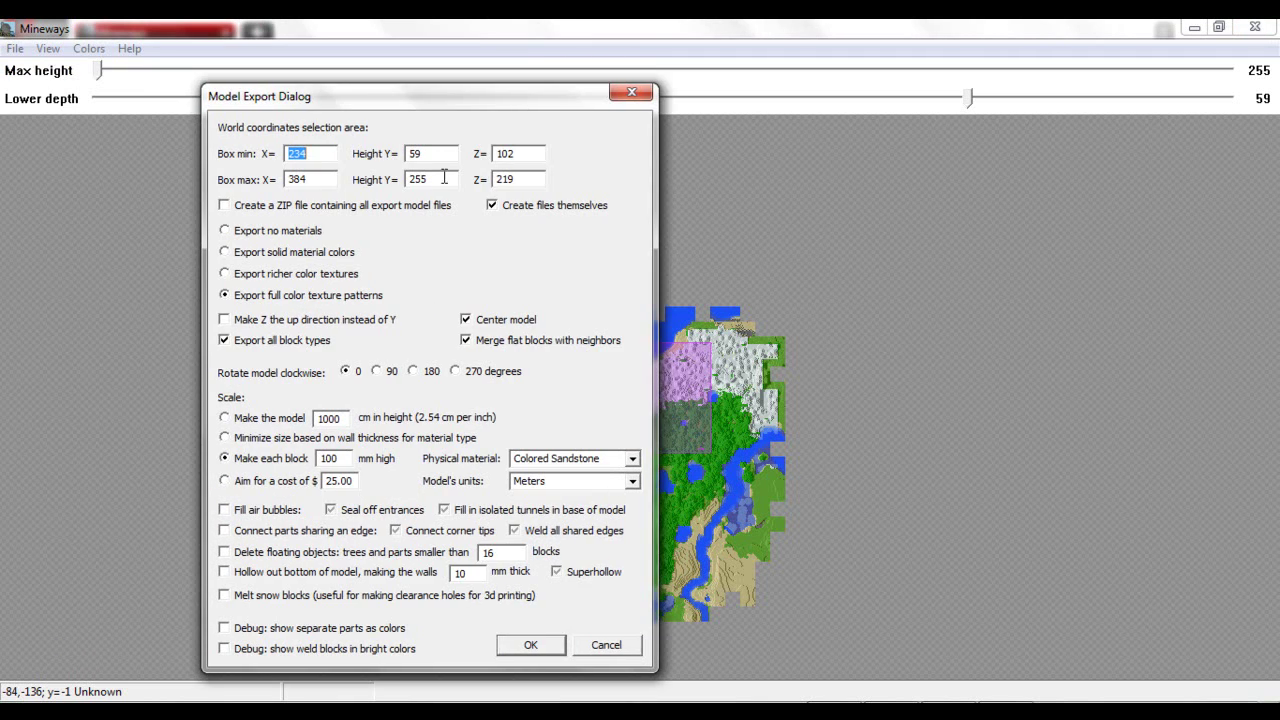
drag(340, 96, 155, 108)
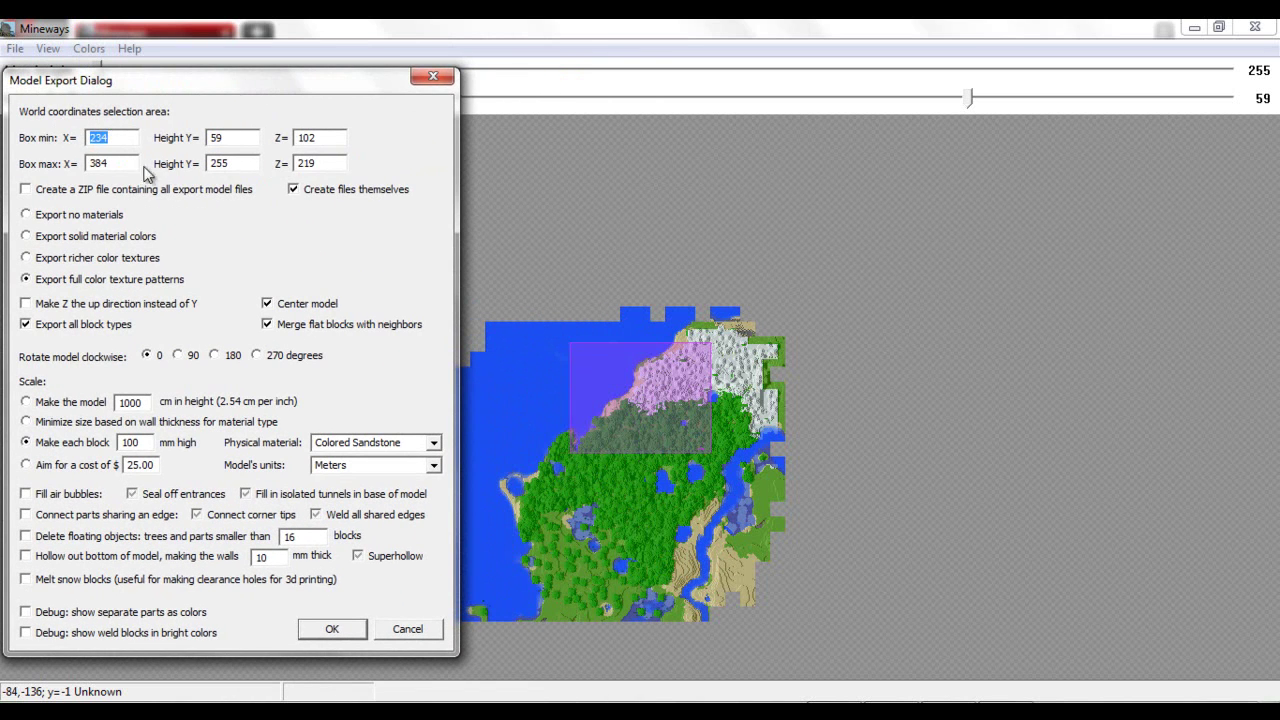
drag(252, 80, 262, 186)
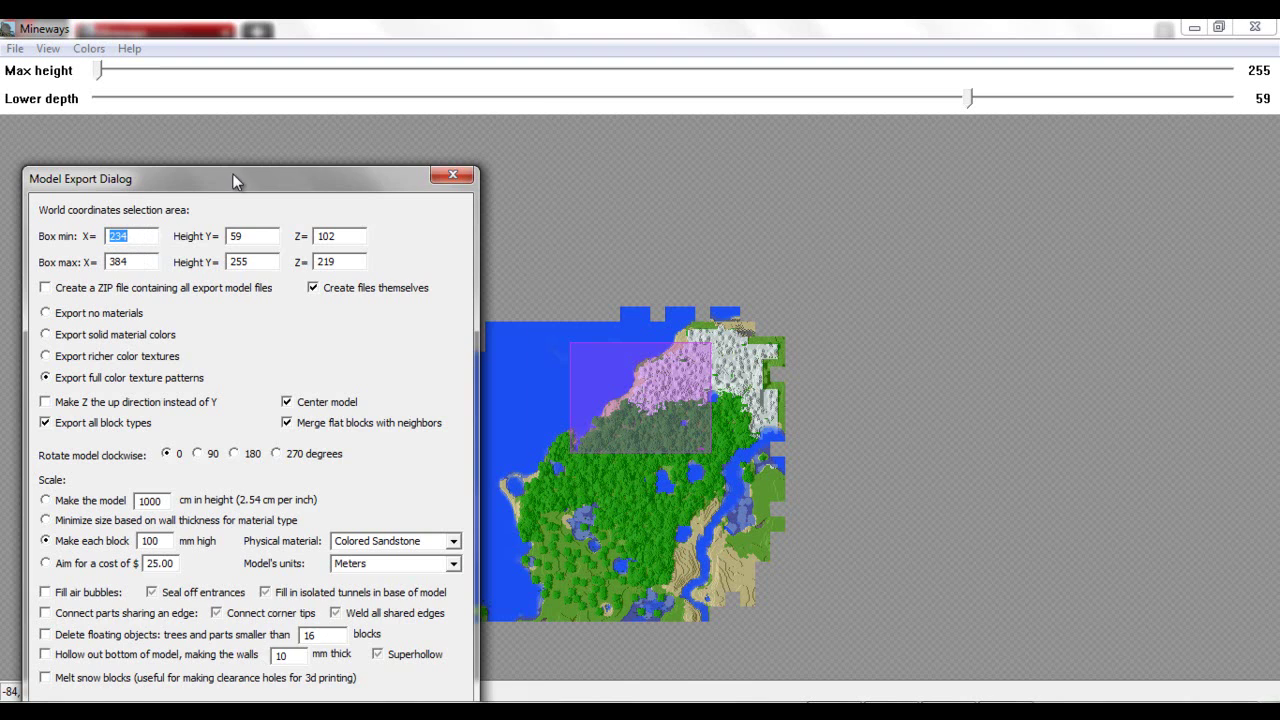
drag(231, 174, 207, 110)
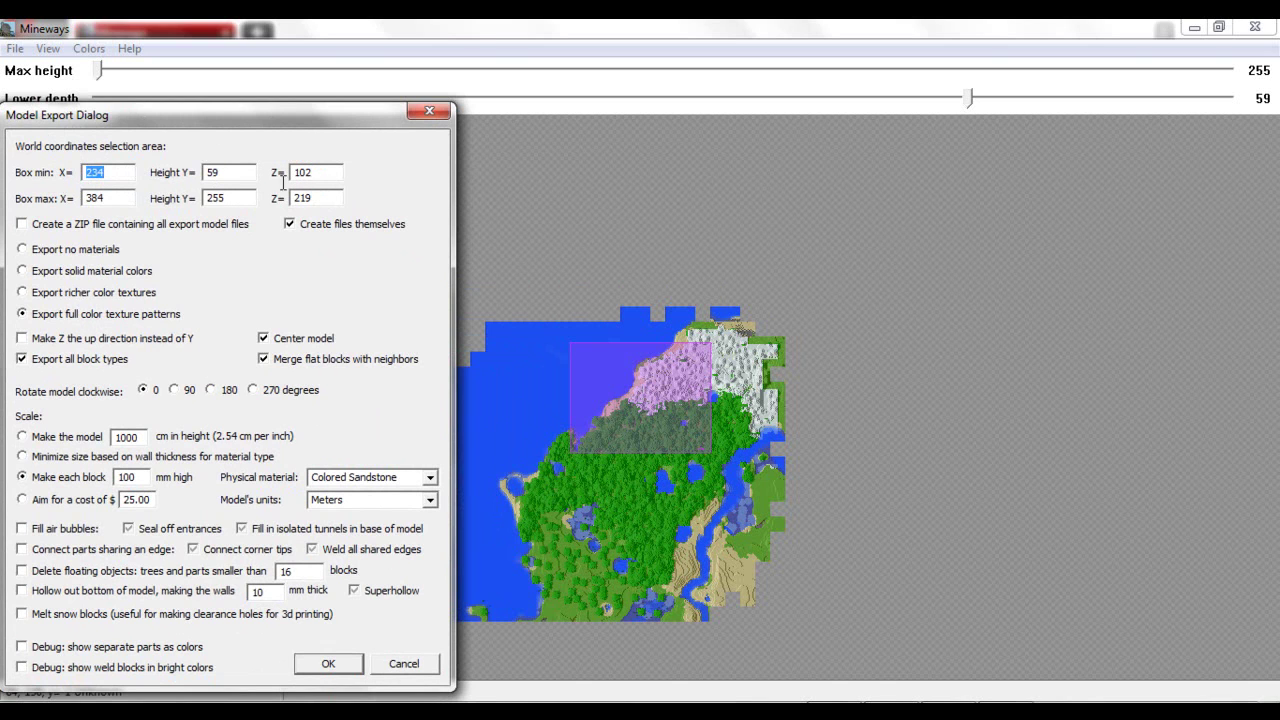
drag(112, 172, 93, 168)
Try the other material export options and a 90-degree rotation, returning to full color texture patterns and 0 degrees
click(23, 250)
click(24, 272)
click(23, 293)
click(23, 315)
click(174, 392)
click(144, 390)
Review the physical materials, choose Colored Sandstone, and run the model export
click(430, 478)
click(430, 480)
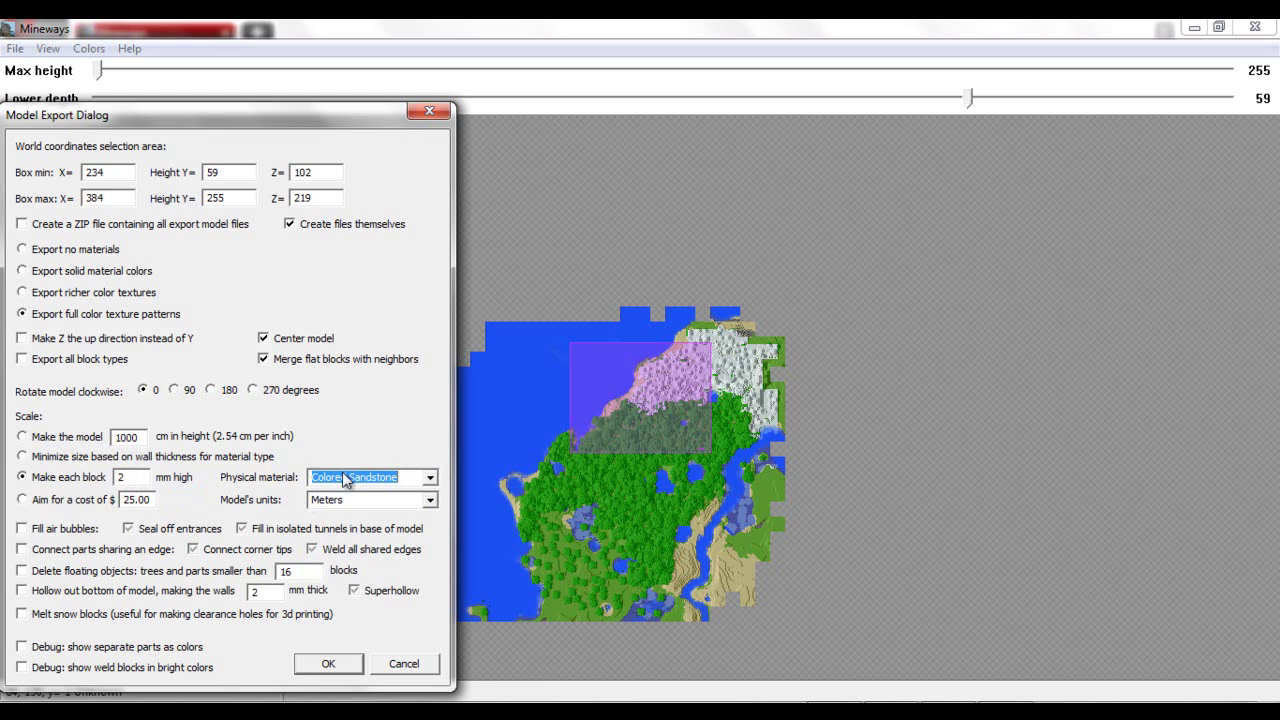
click(530, 445)
click(430, 479)
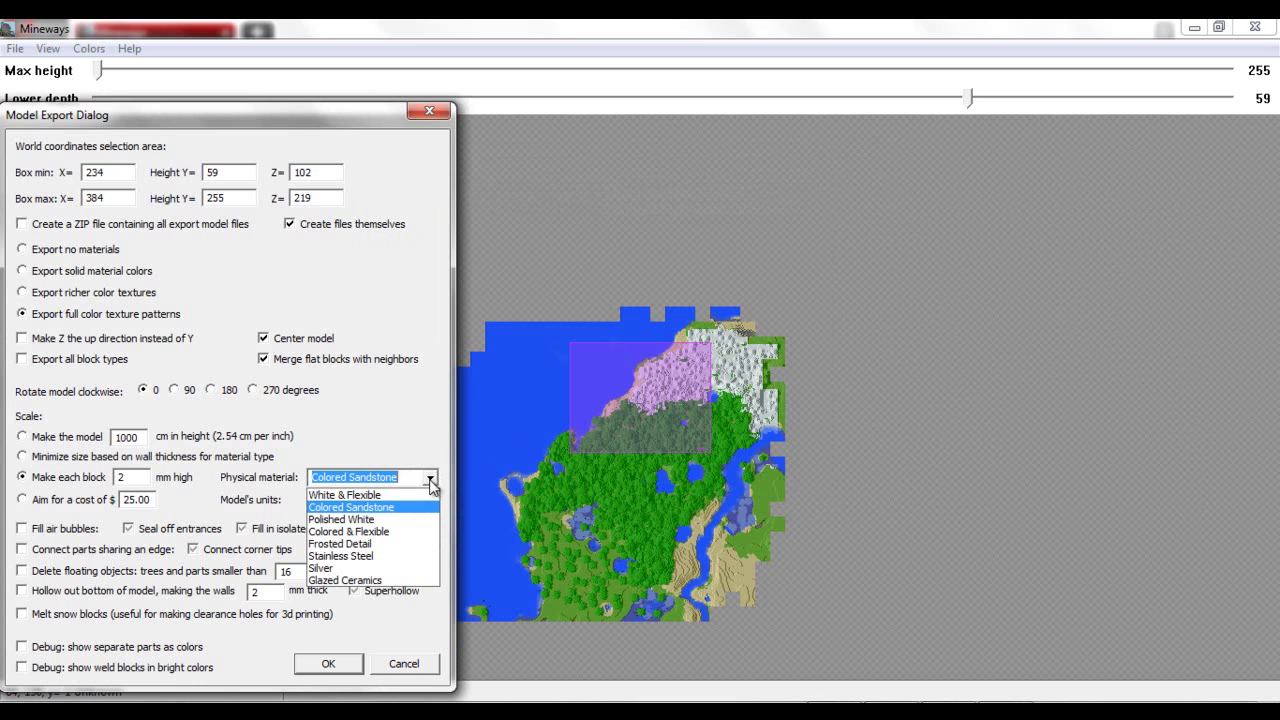
click(378, 507)
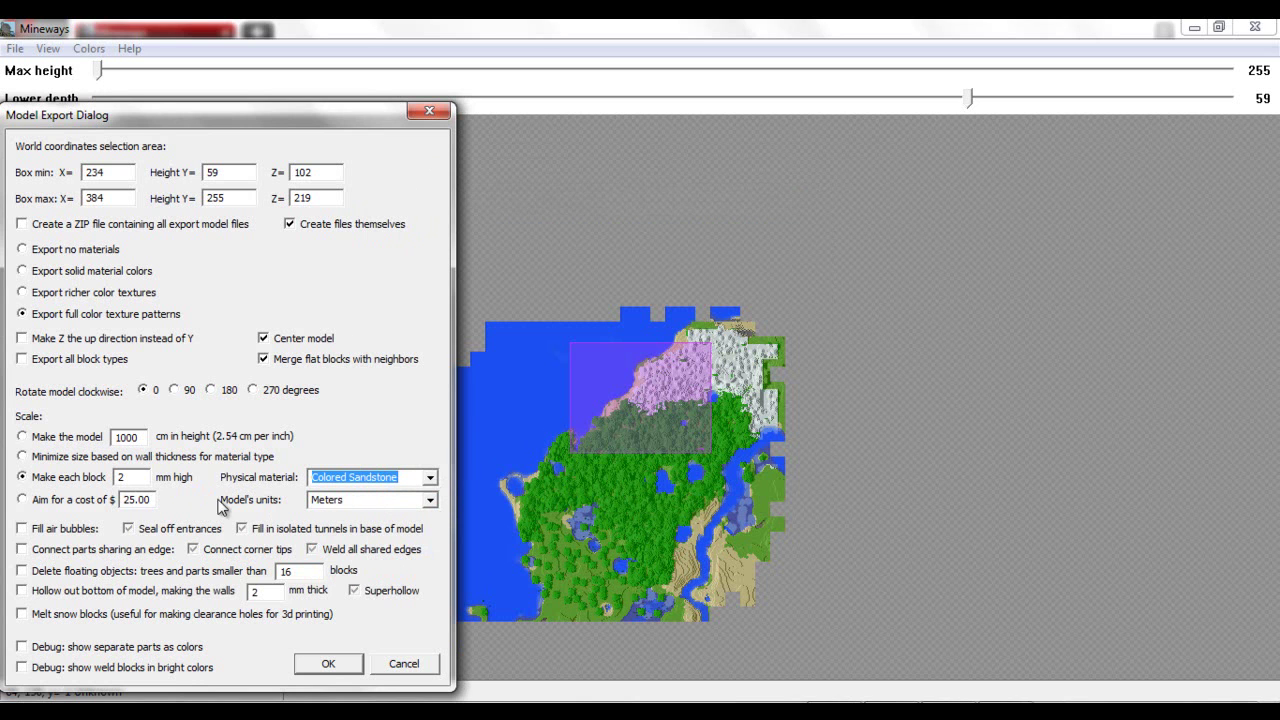
click(328, 663)
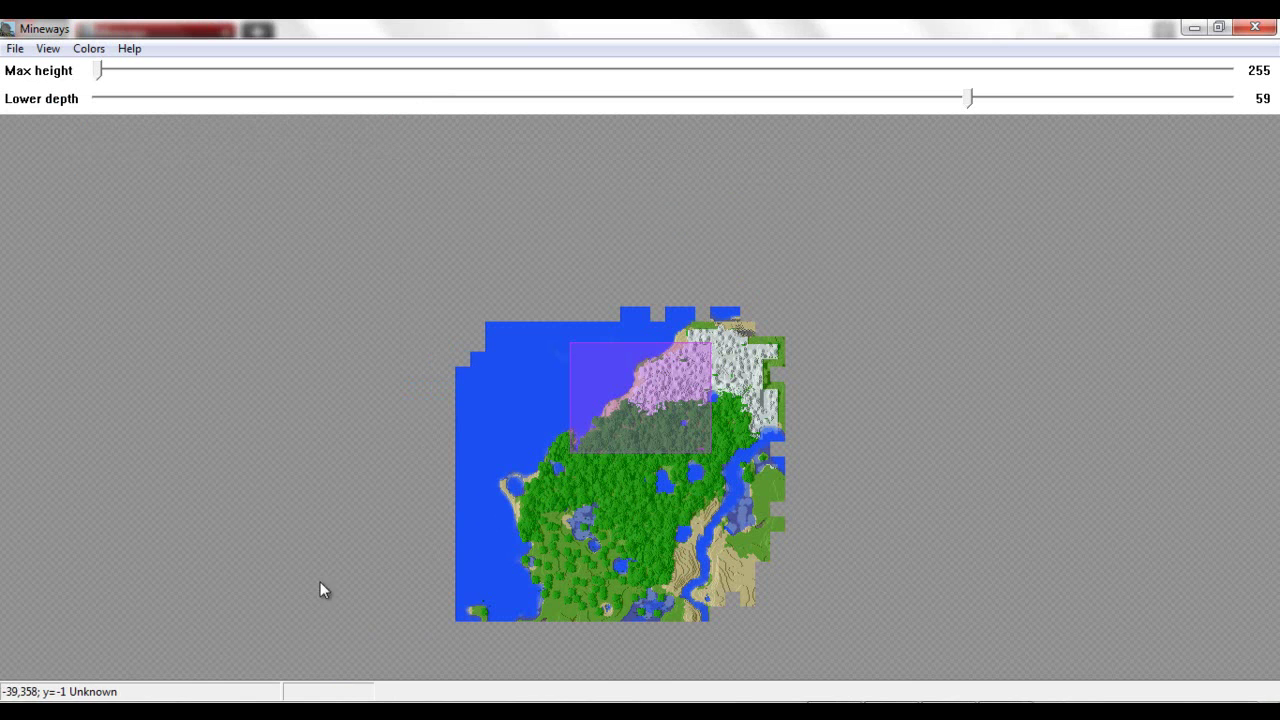
Open the Mineways folder inside .minecraft\saves in the file explorer and select the five exported mapTest files
click(157, 695)
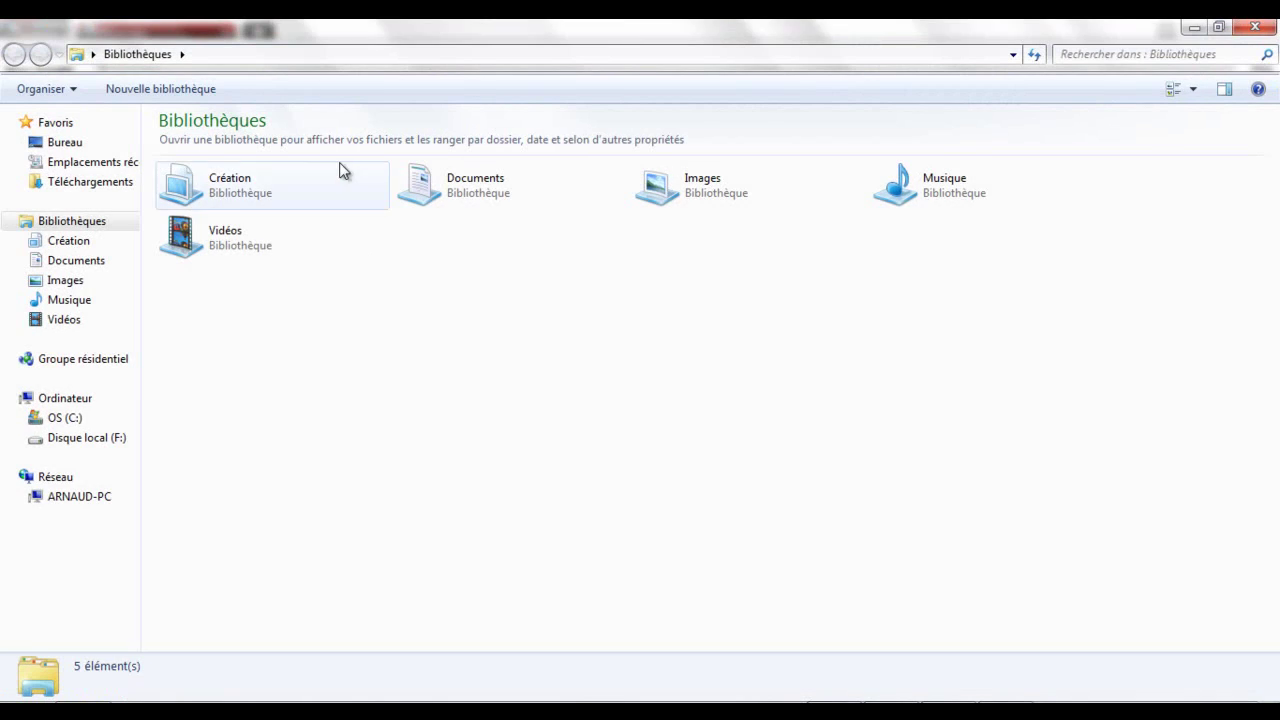
click(323, 54)
text(C:\Users\Arnaud\AppData\Roaming\.minecraft\saves\Mineways)
key(Return)
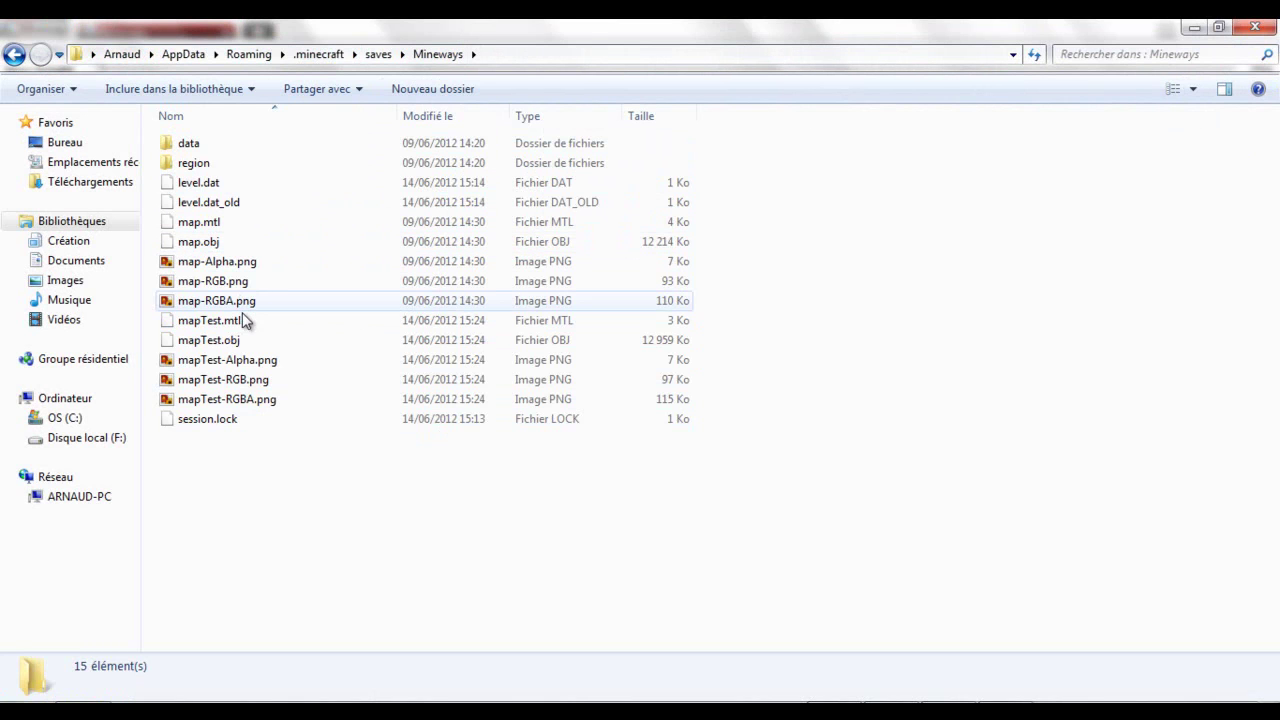
drag(252, 496, 203, 322)
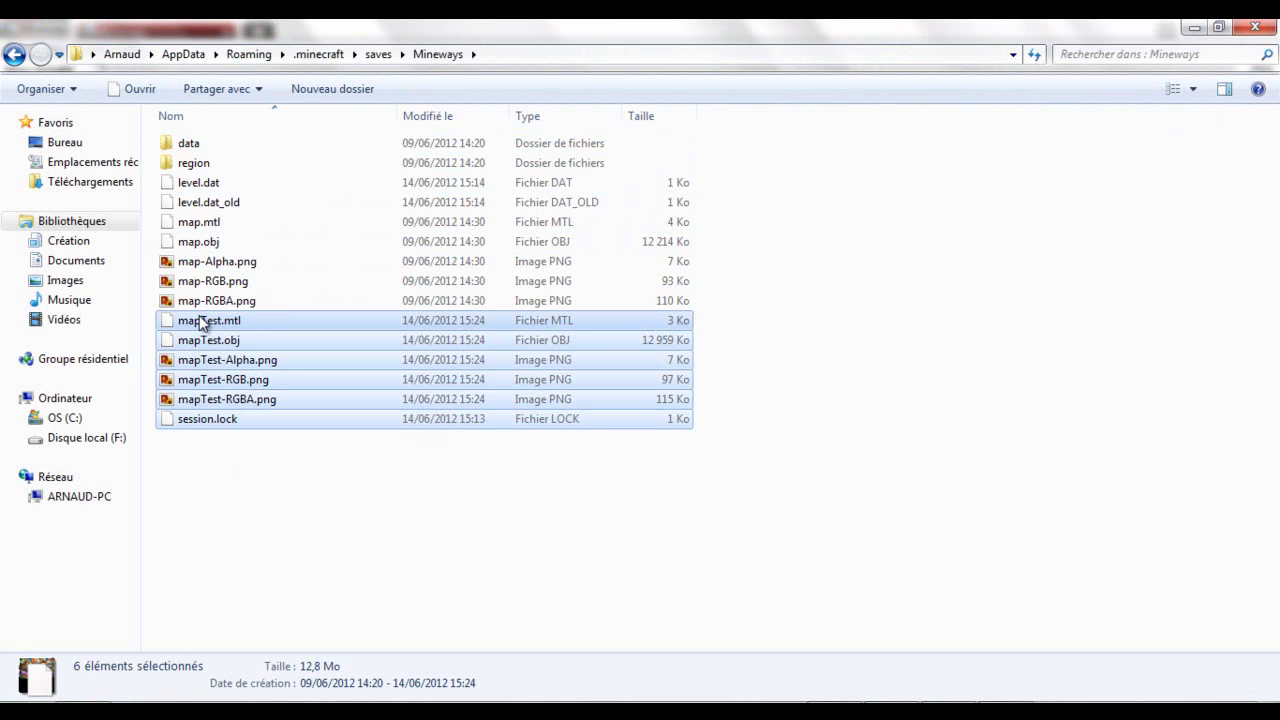
ctrl+click(226, 418)
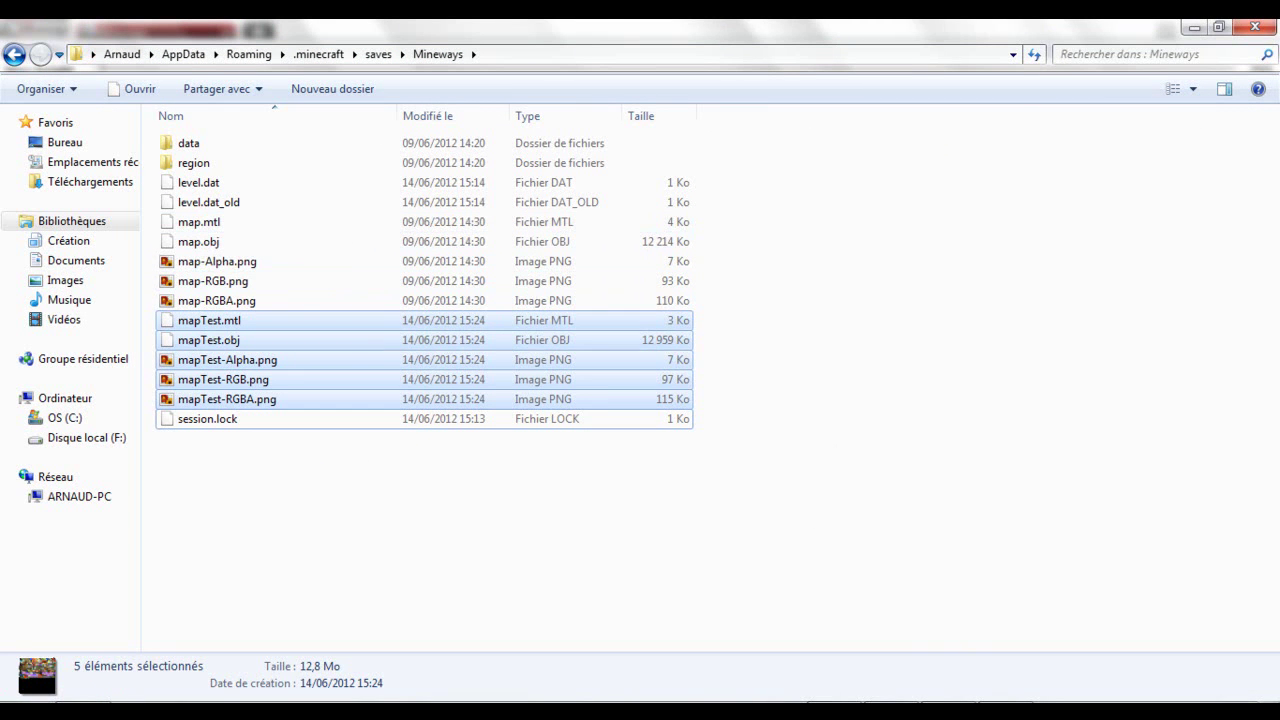
Close Mineways and the other background windows, keeping the folder with the exported files open
click(835, 711)
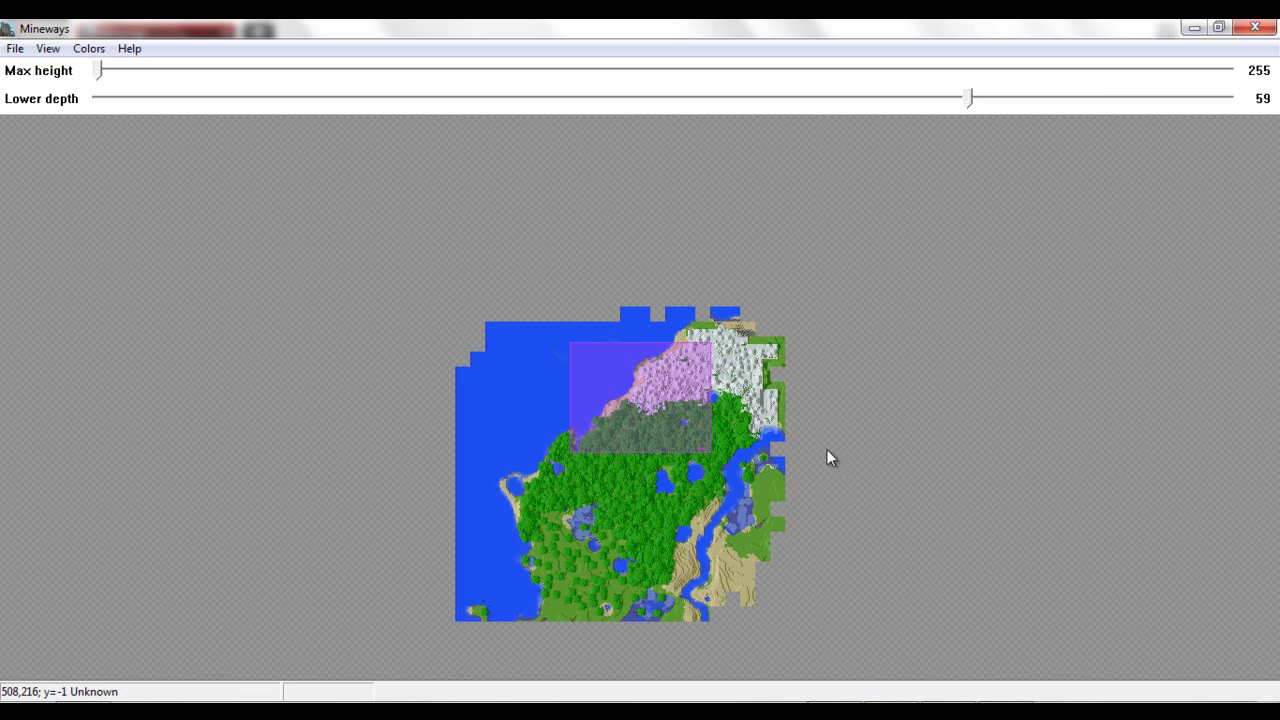
click(1256, 29)
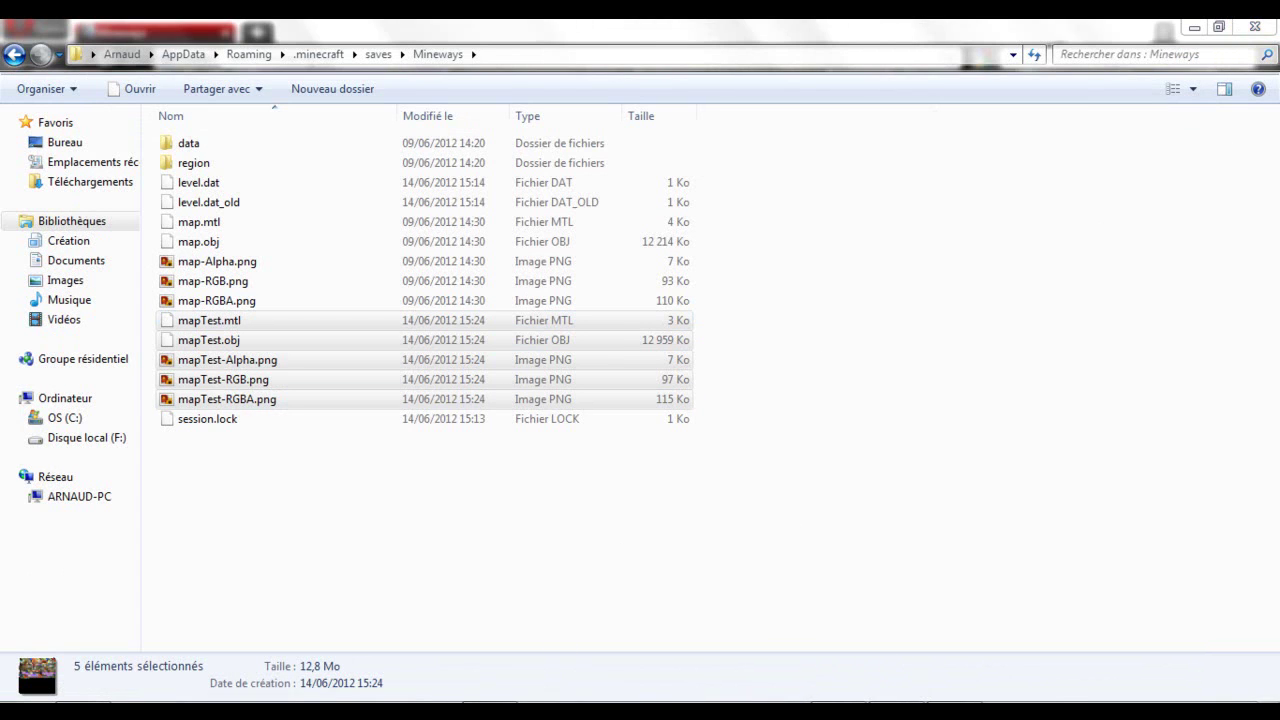
right_click(897, 711)
click(844, 672)
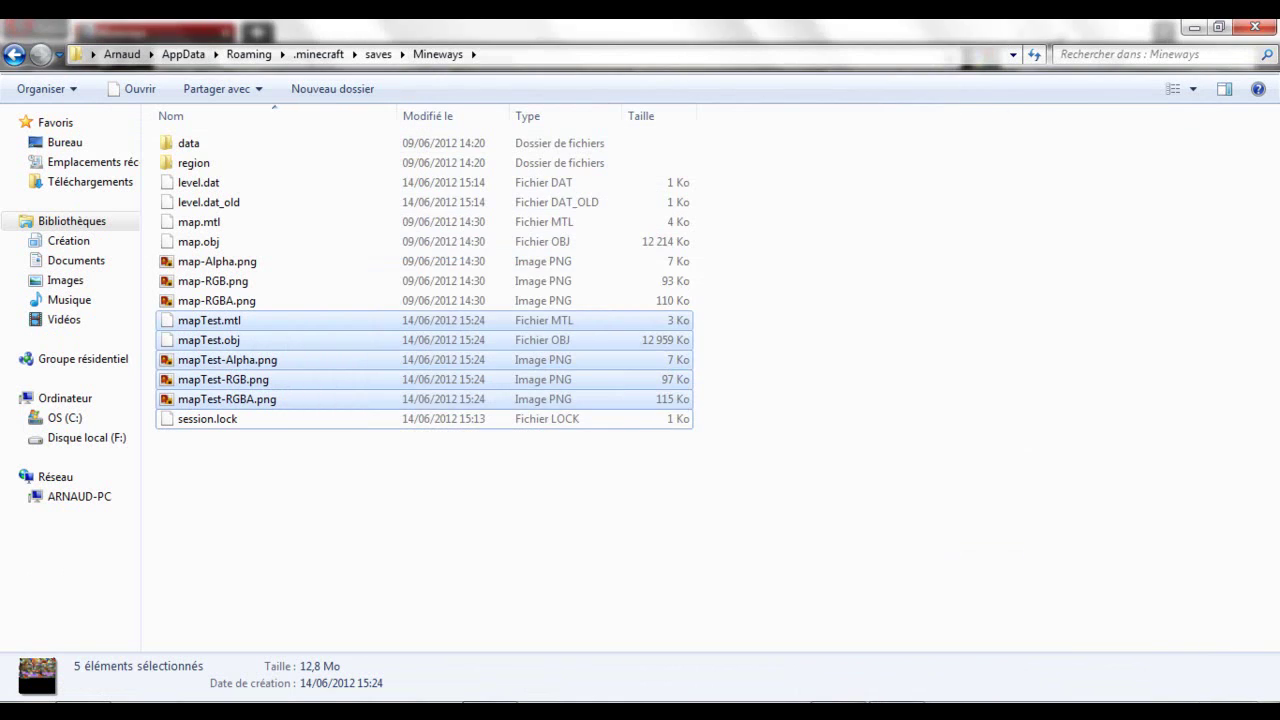
right_click(838, 711)
click(809, 669)
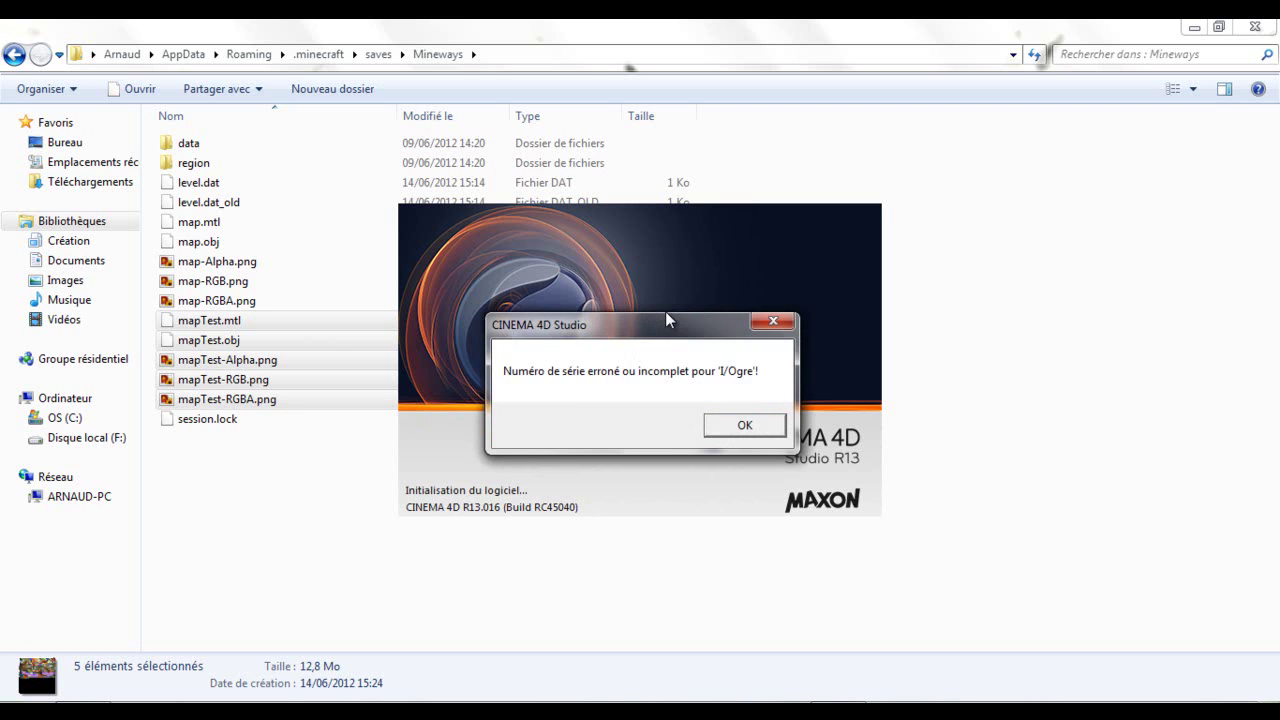
Get into CINEMA 4D by dismissing the serial number message, cancelling the registration dialog and closing the online updater
click(748, 425)
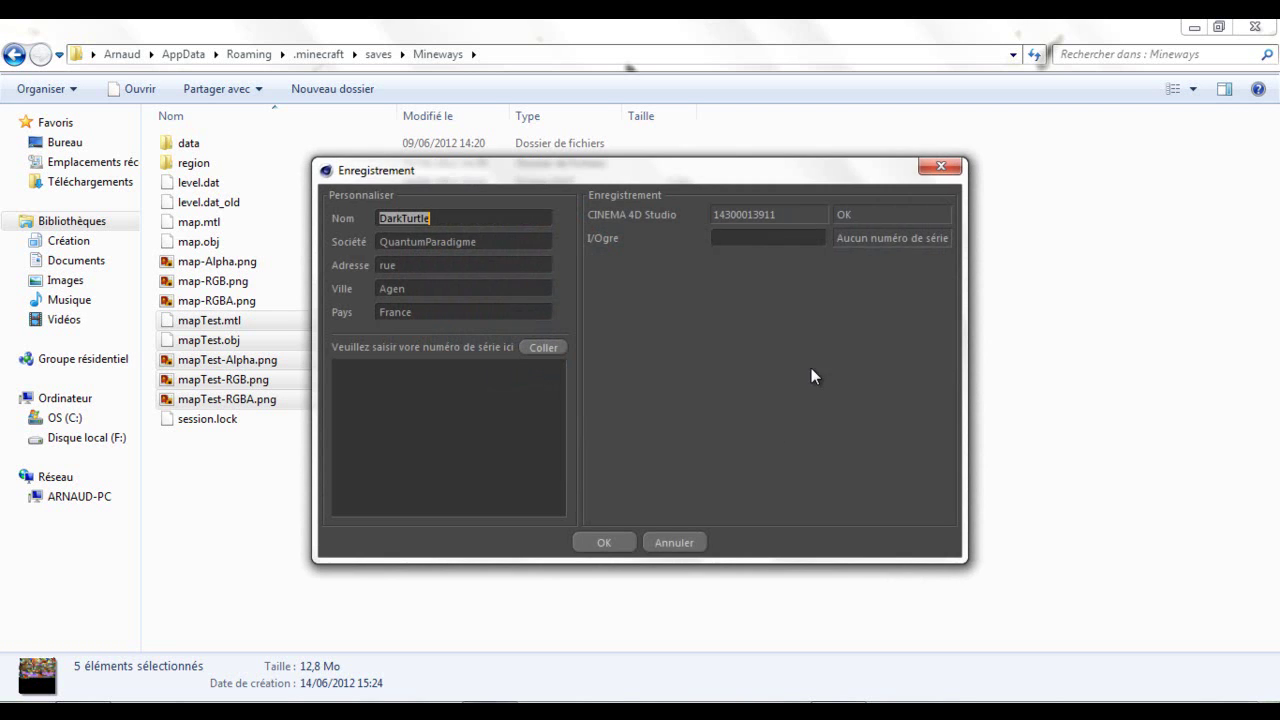
click(683, 546)
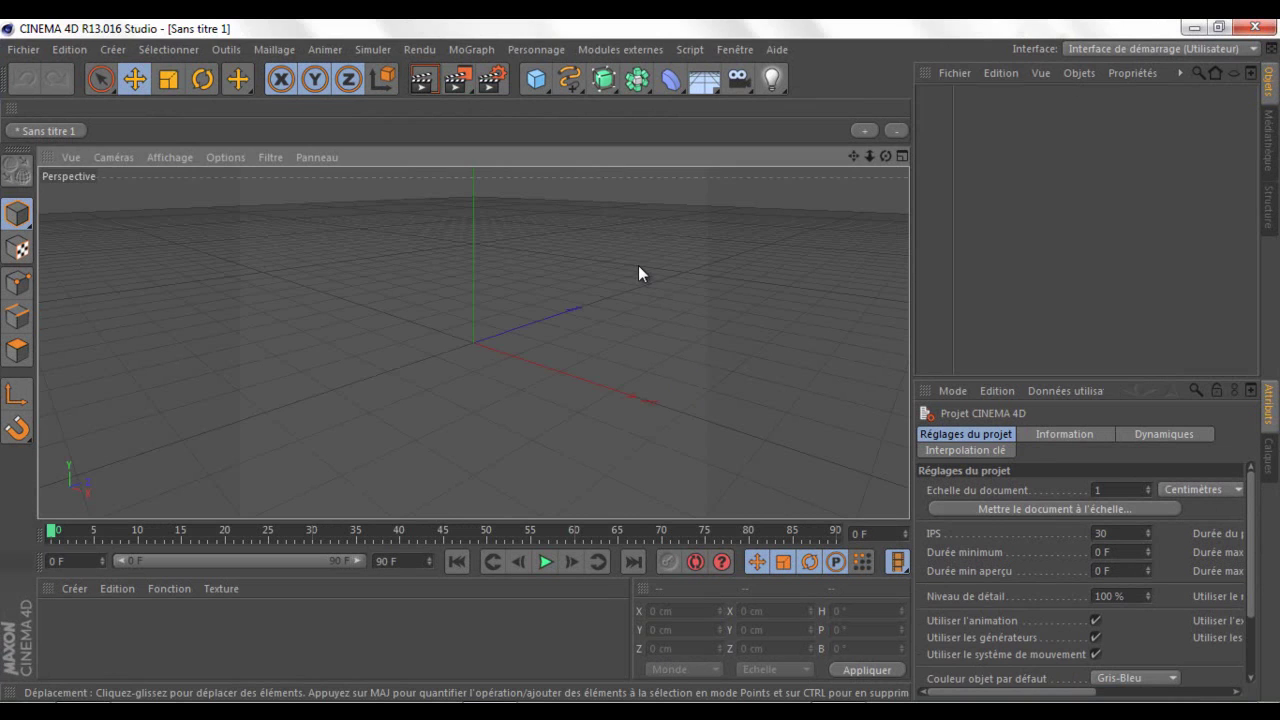
click(540, 49)
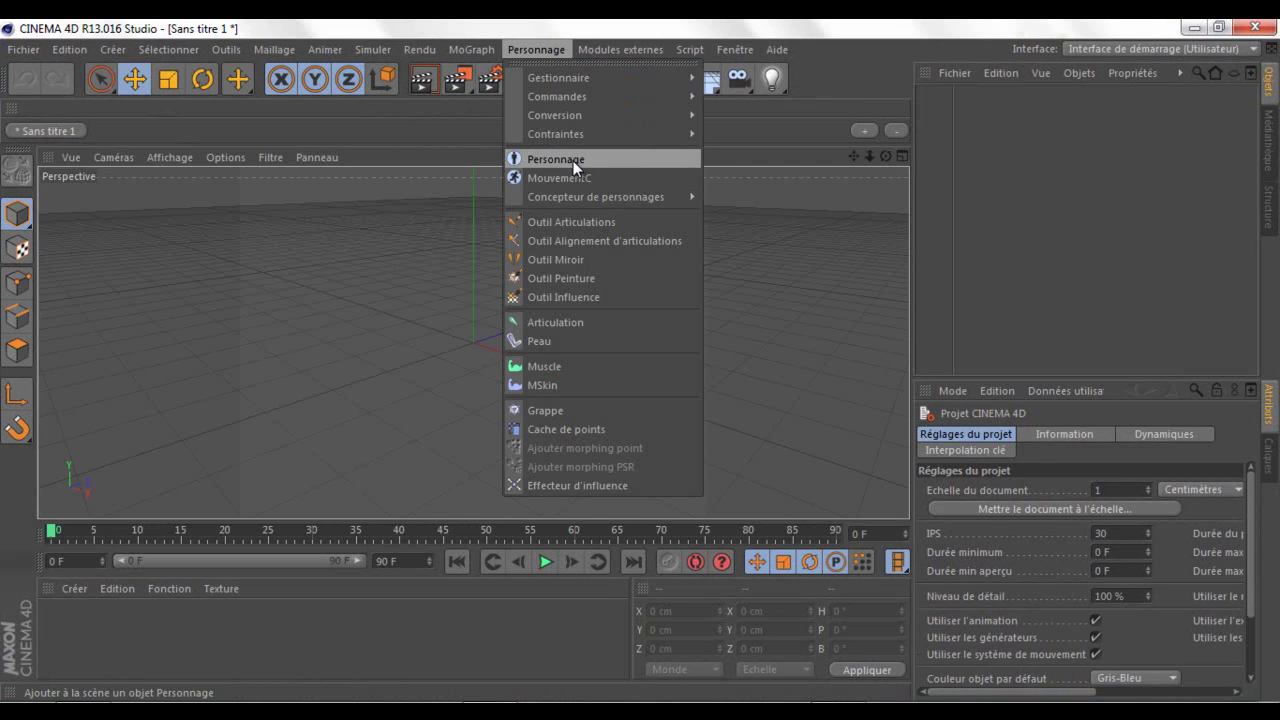
click(786, 172)
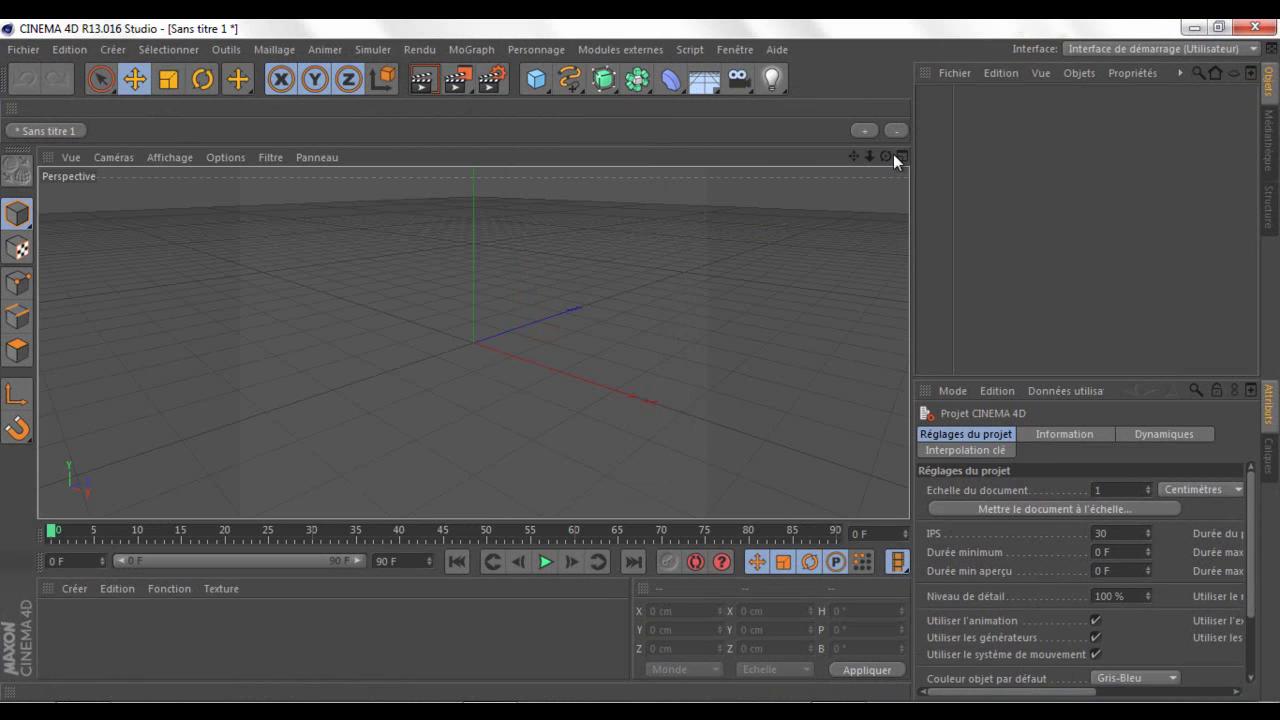
drag(885, 156, 642, 369)
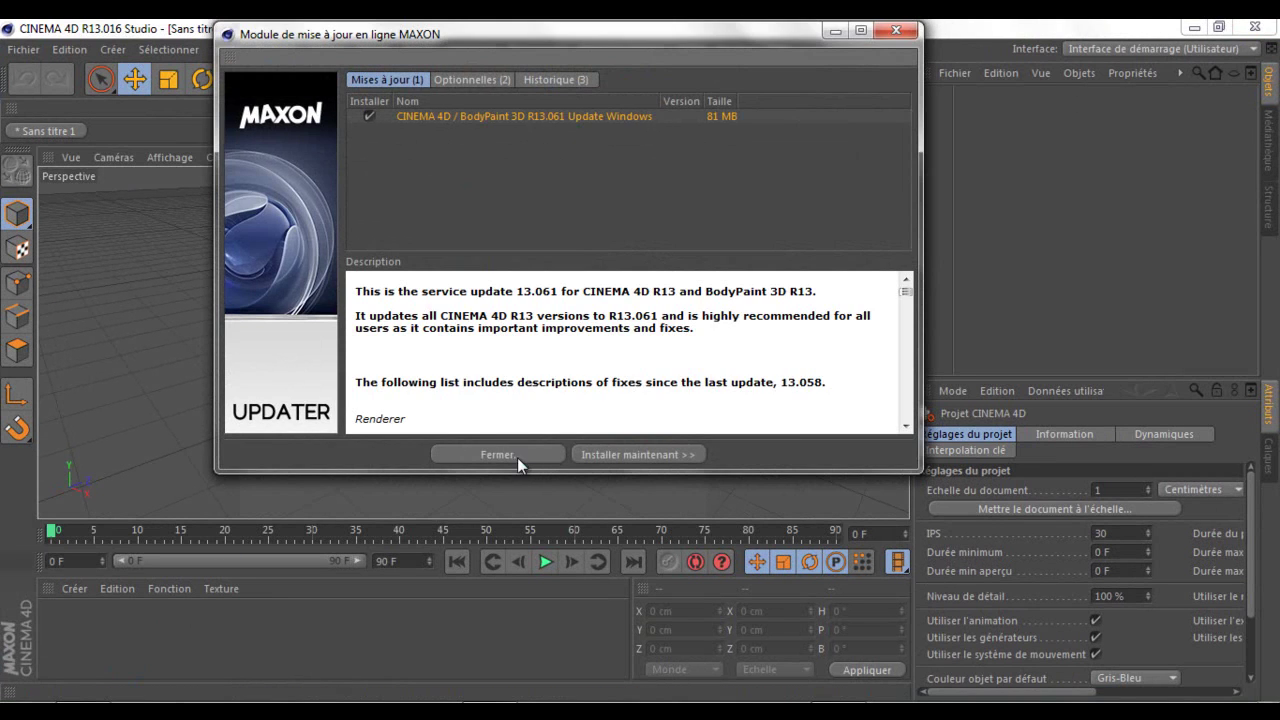
click(517, 457)
Import mapTest.obj from the Mineways save folder into CINEMA 4D with a scale factor of 1 centimetre
click(103, 697)
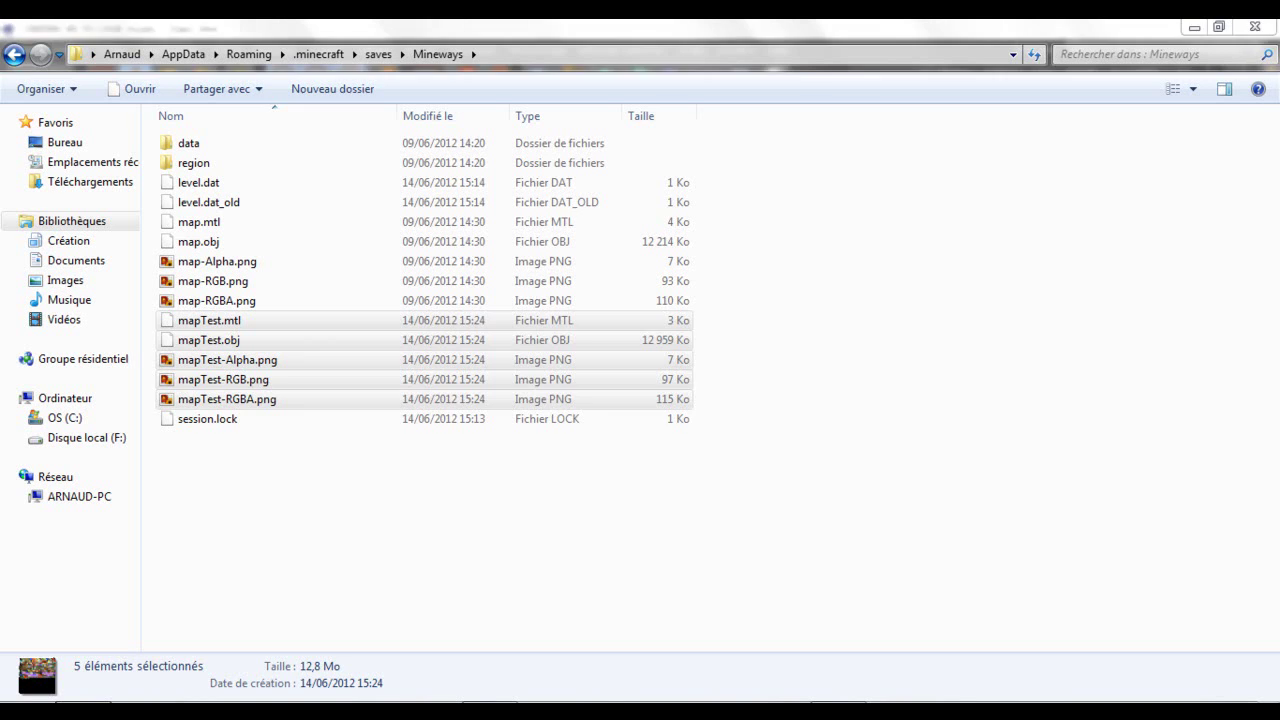
click(242, 479)
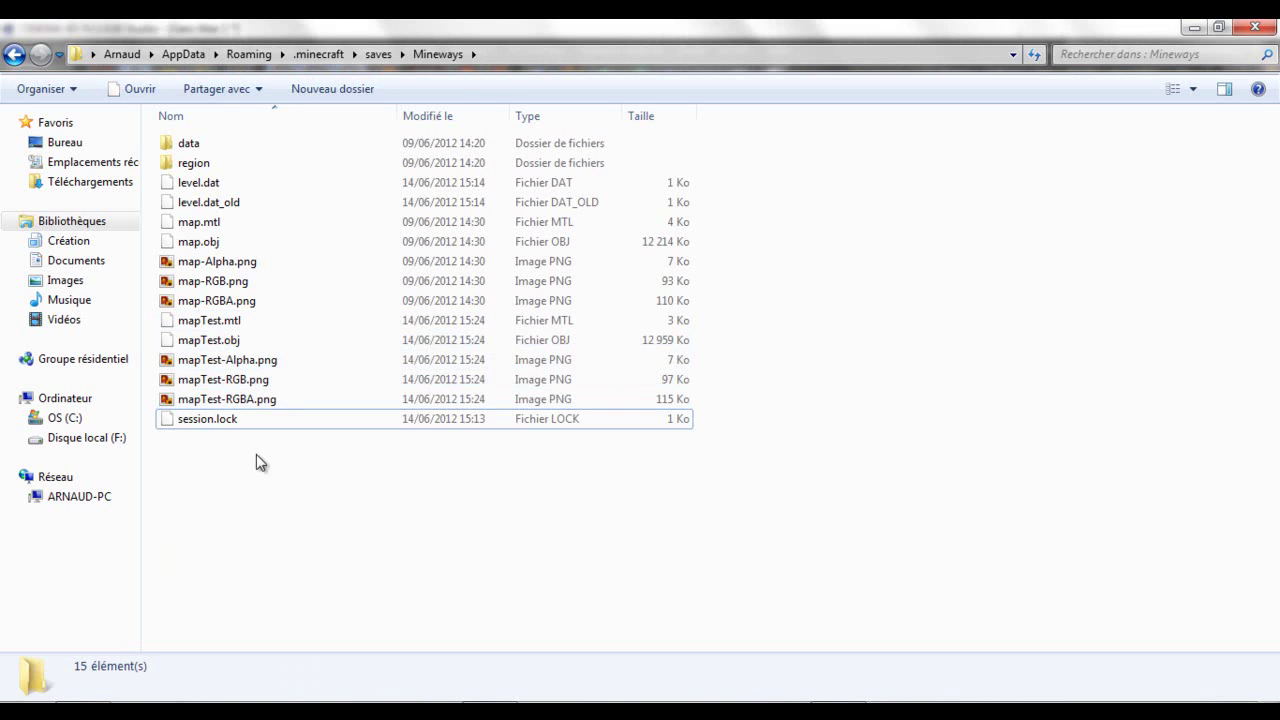
click(234, 344)
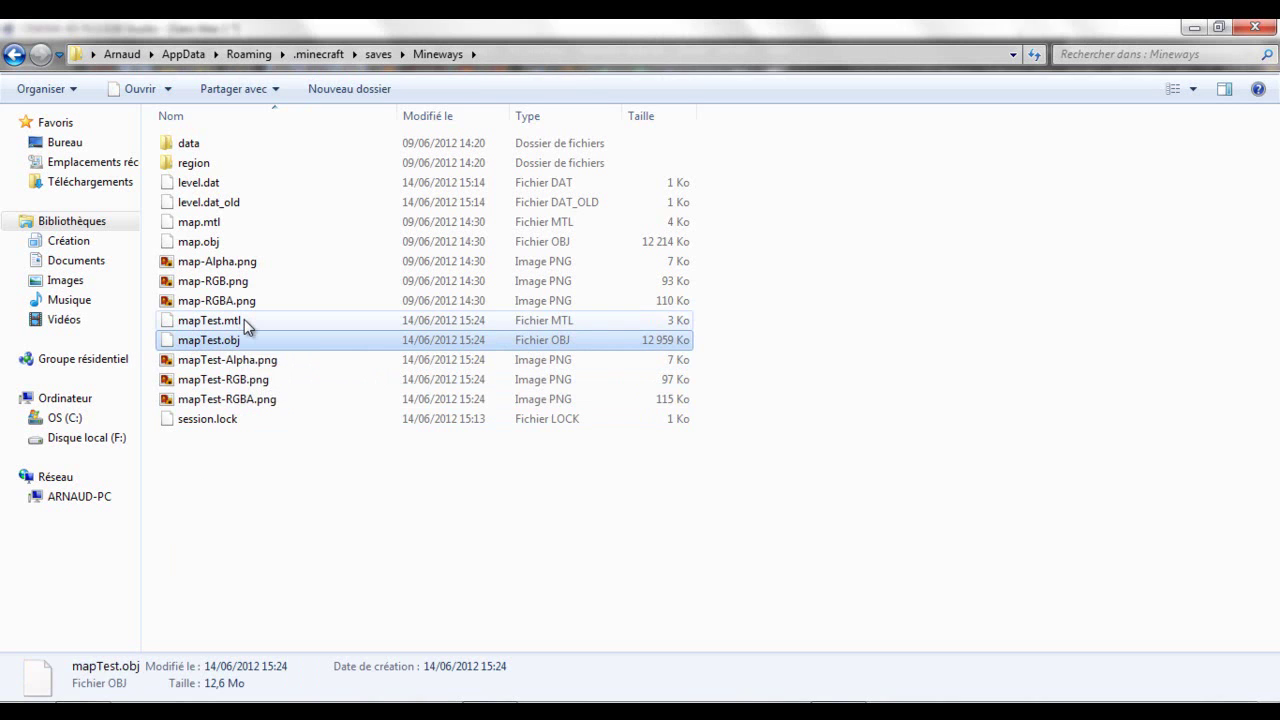
click(244, 322)
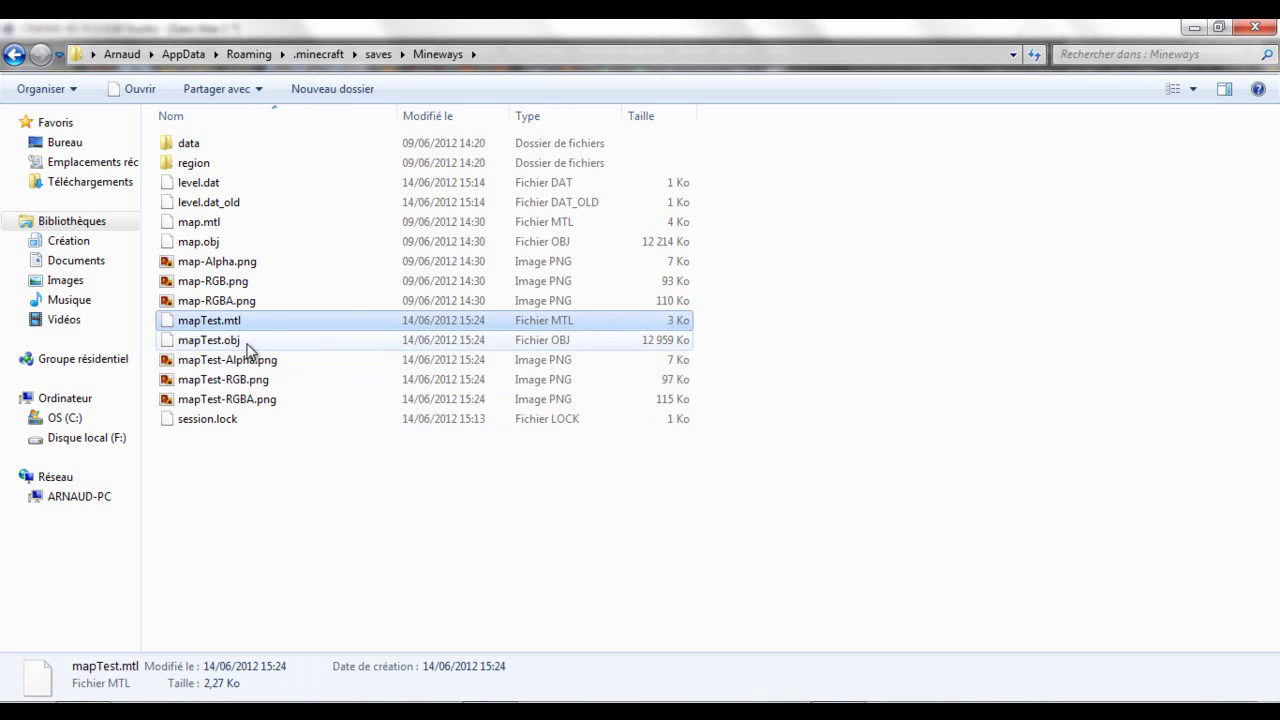
click(248, 342)
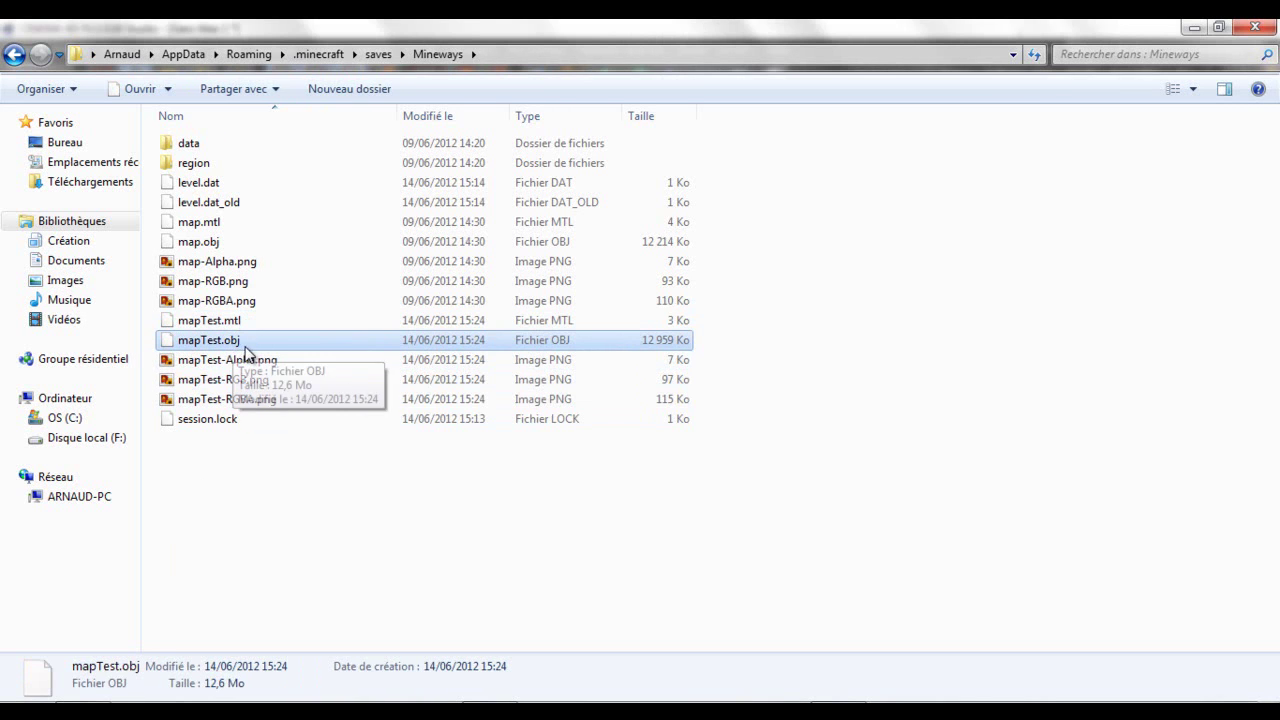
drag(240, 343, 486, 425)
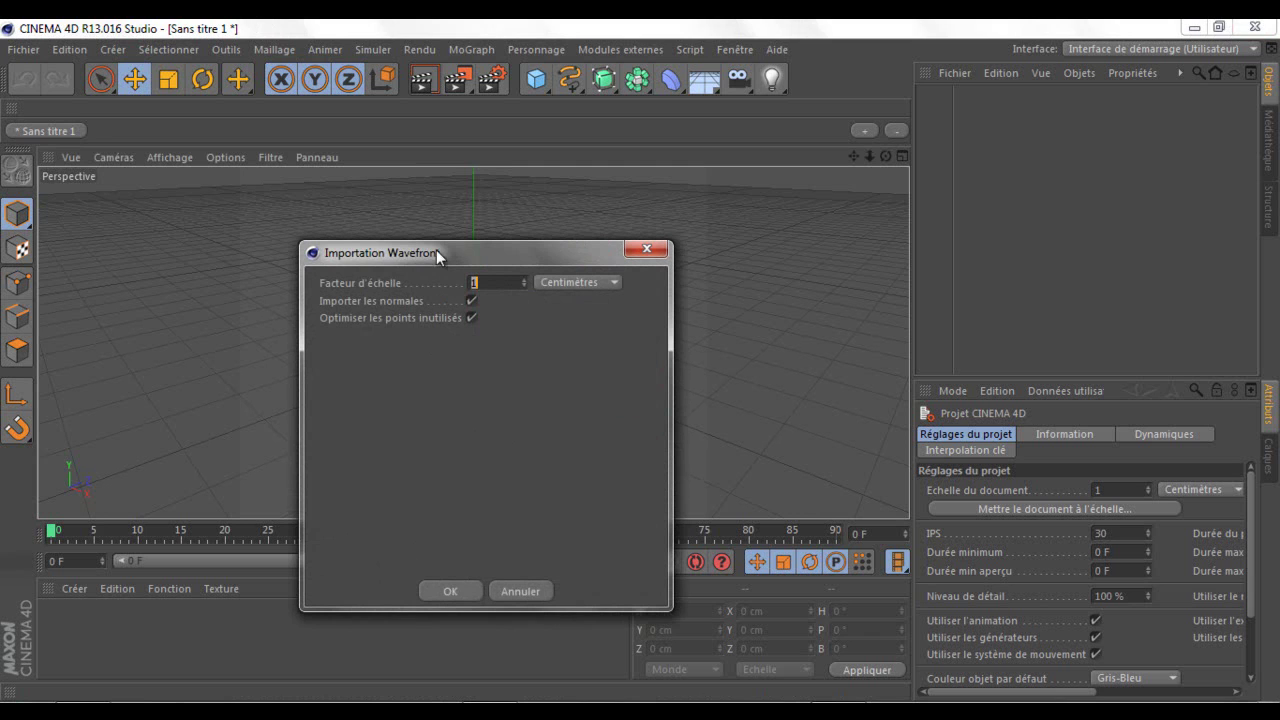
click(542, 281)
click(542, 281)
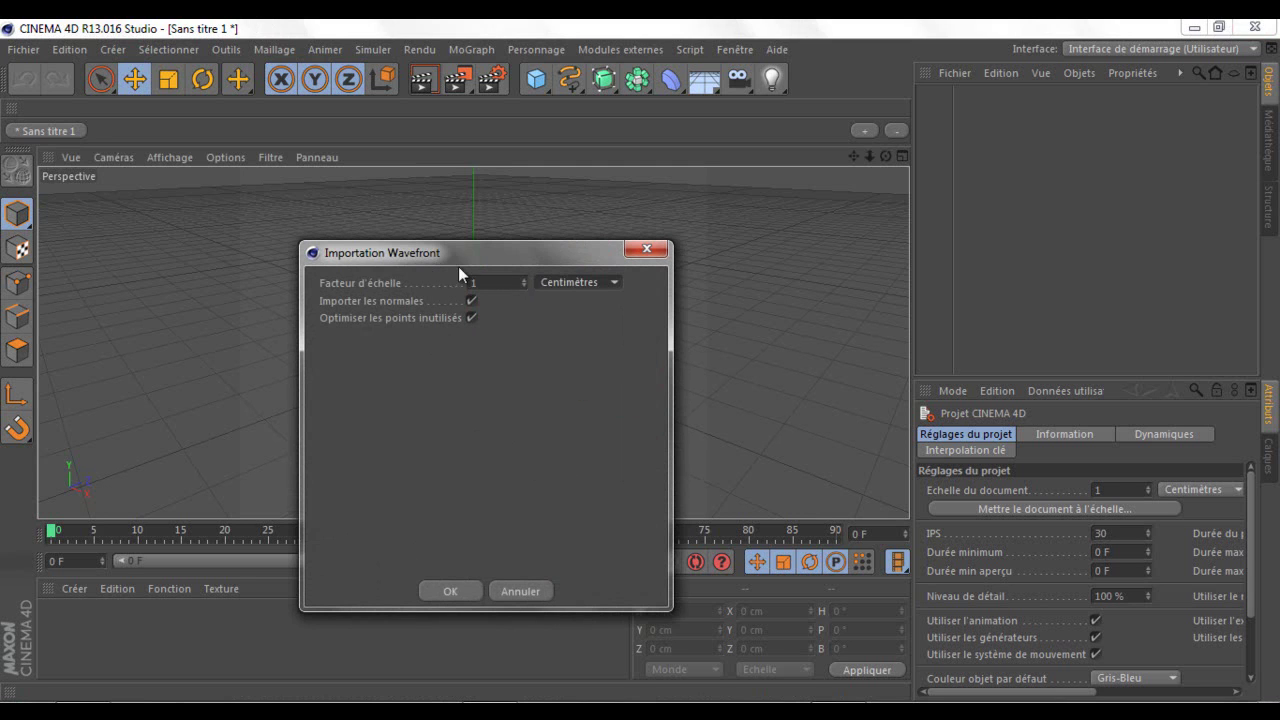
click(455, 591)
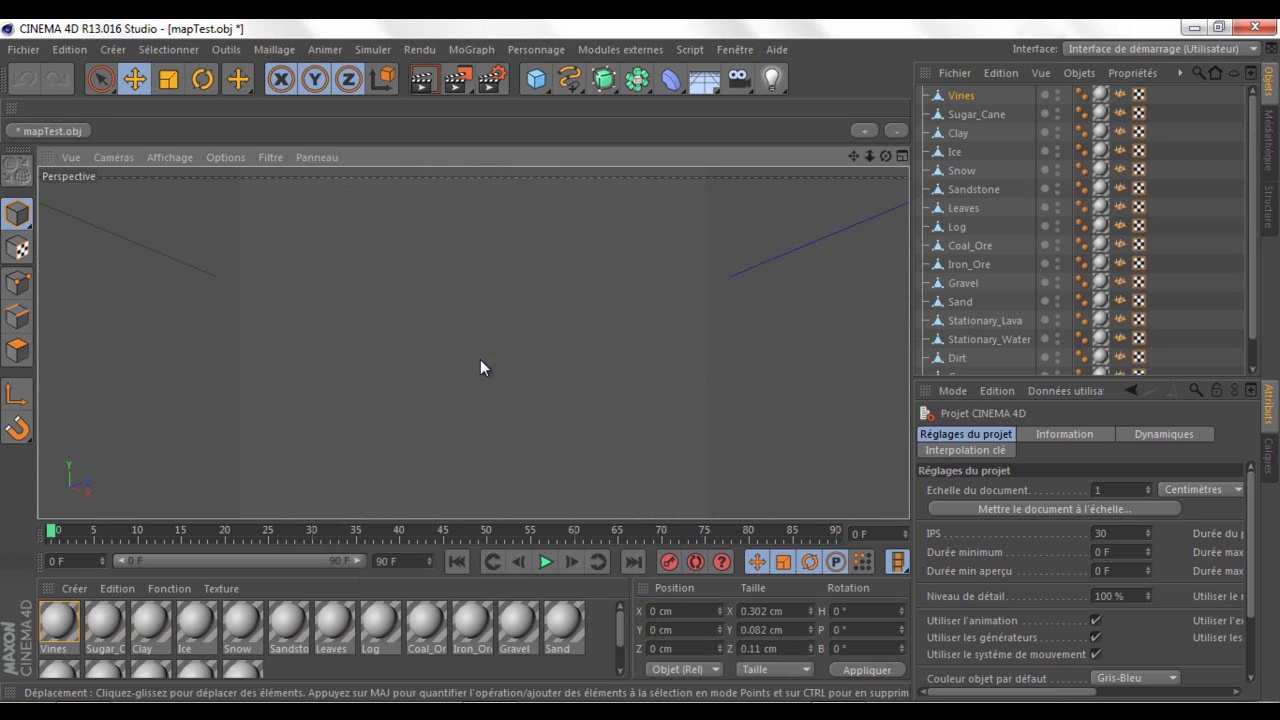
Examine the size of the imported map model in the perspective view from near and far
scroll(514, 278, up, 6)
mouse_move(514, 277)
alt+mouse_down()
mouse_move(521, 317)
mouse_move(520, 292)
alt+mouse_up()
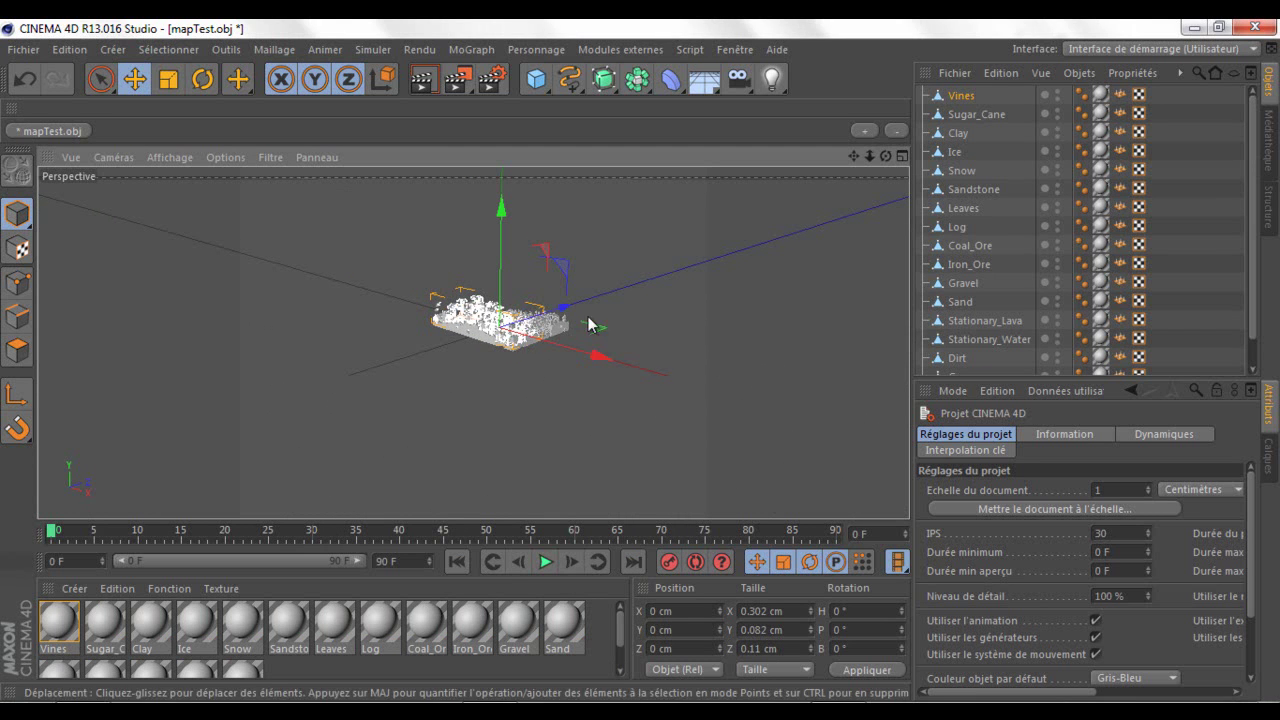
mouse_move(889, 160)
mouse_down()
mouse_move(638, 367)
mouse_move(876, 159)
mouse_up()
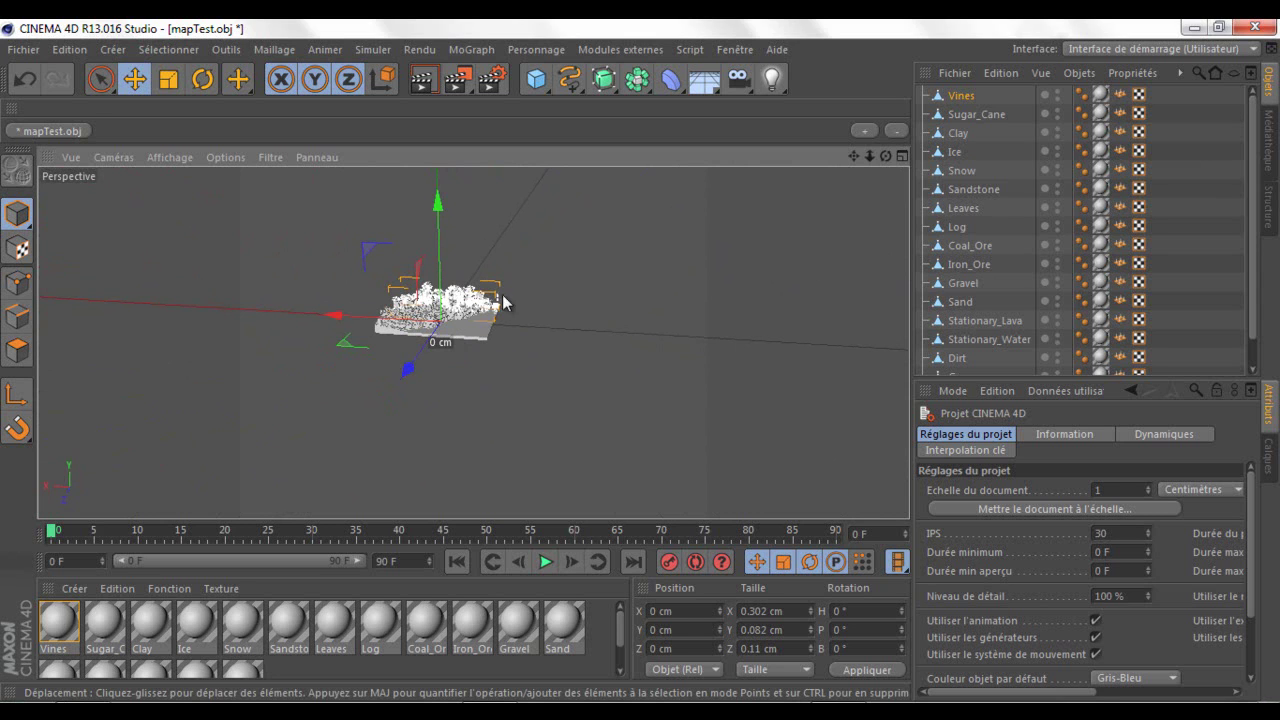
scroll(623, 263, down, 10)
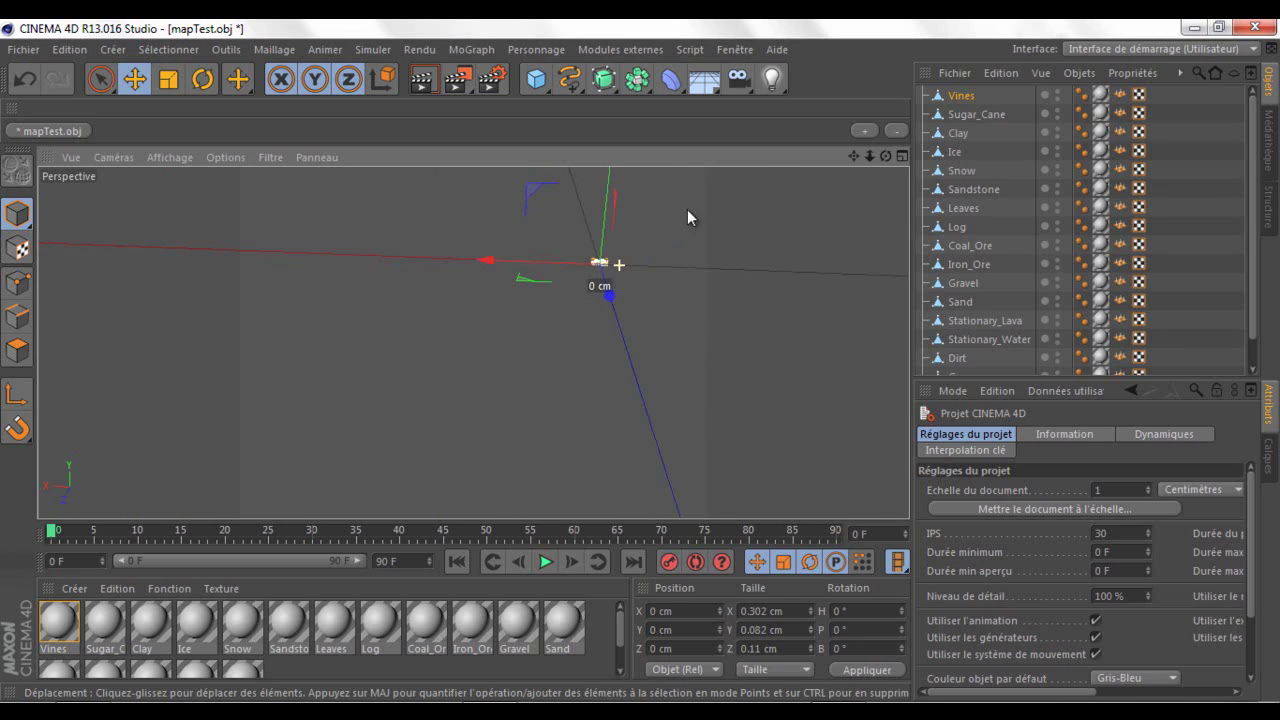
drag(869, 156, 636, 364)
drag(869, 156, 630, 355)
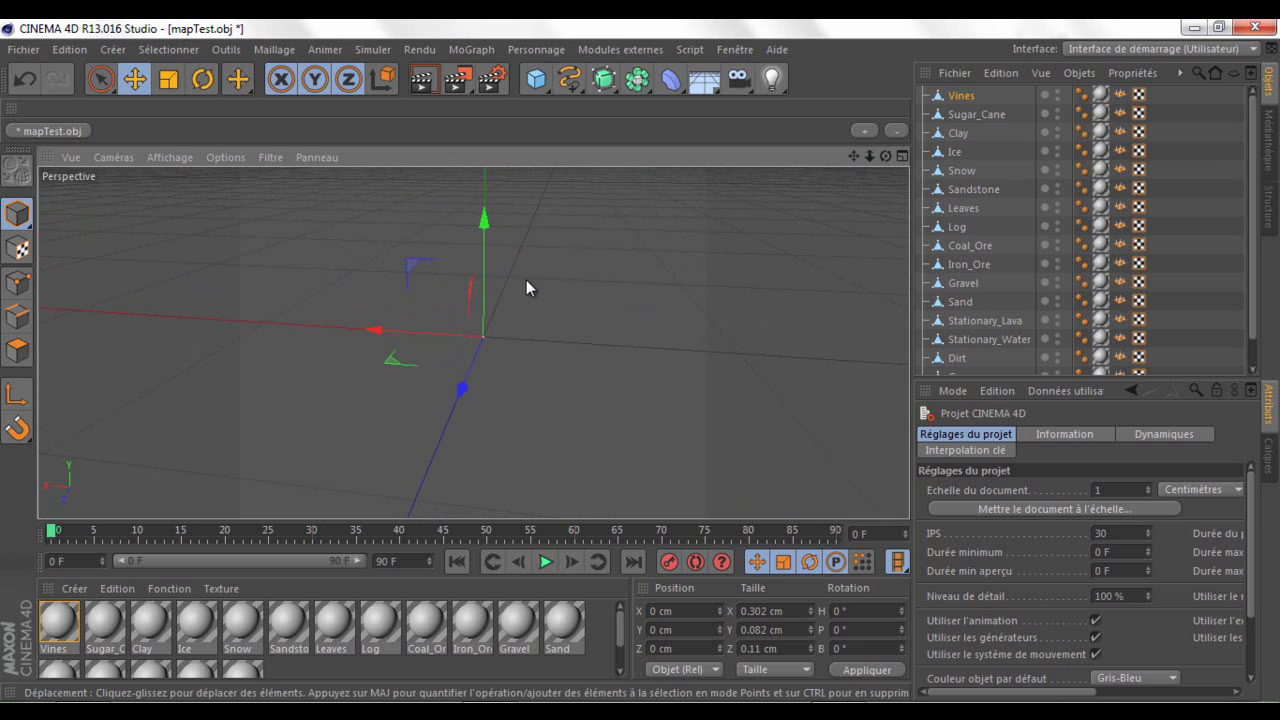
Close the mapTest.obj project and discard the first import
click(23, 49)
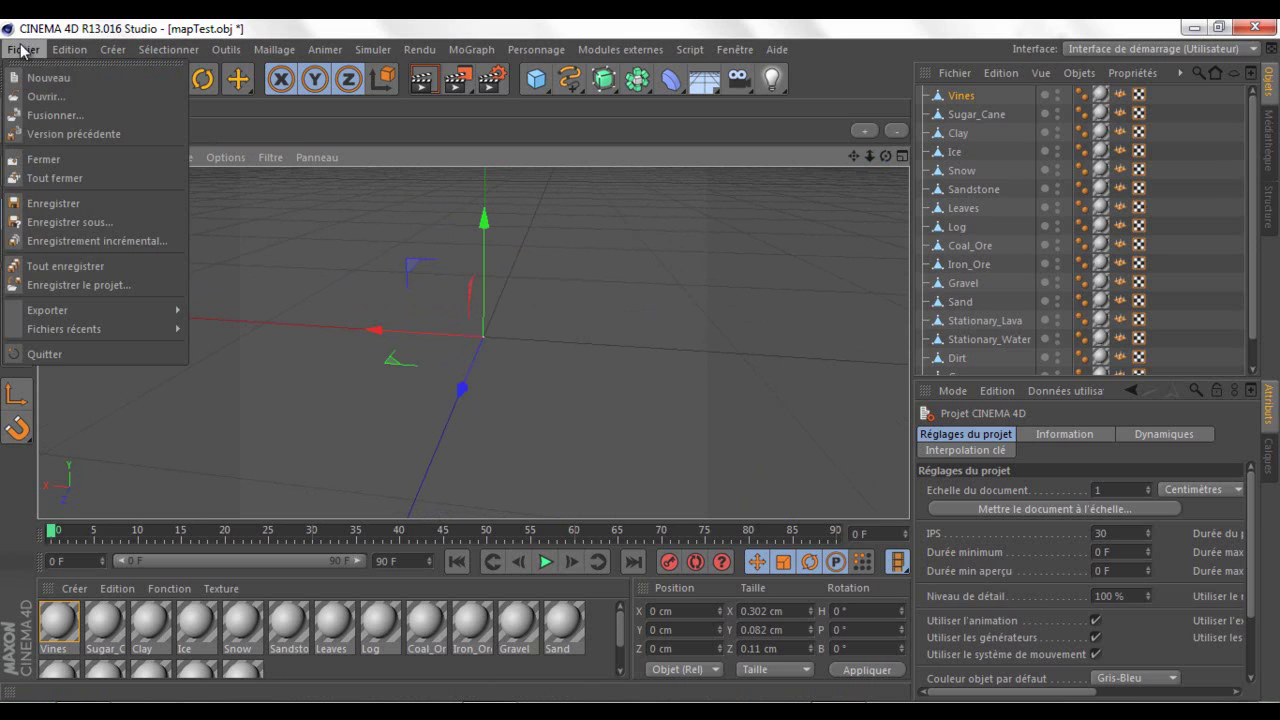
click(59, 159)
click(707, 447)
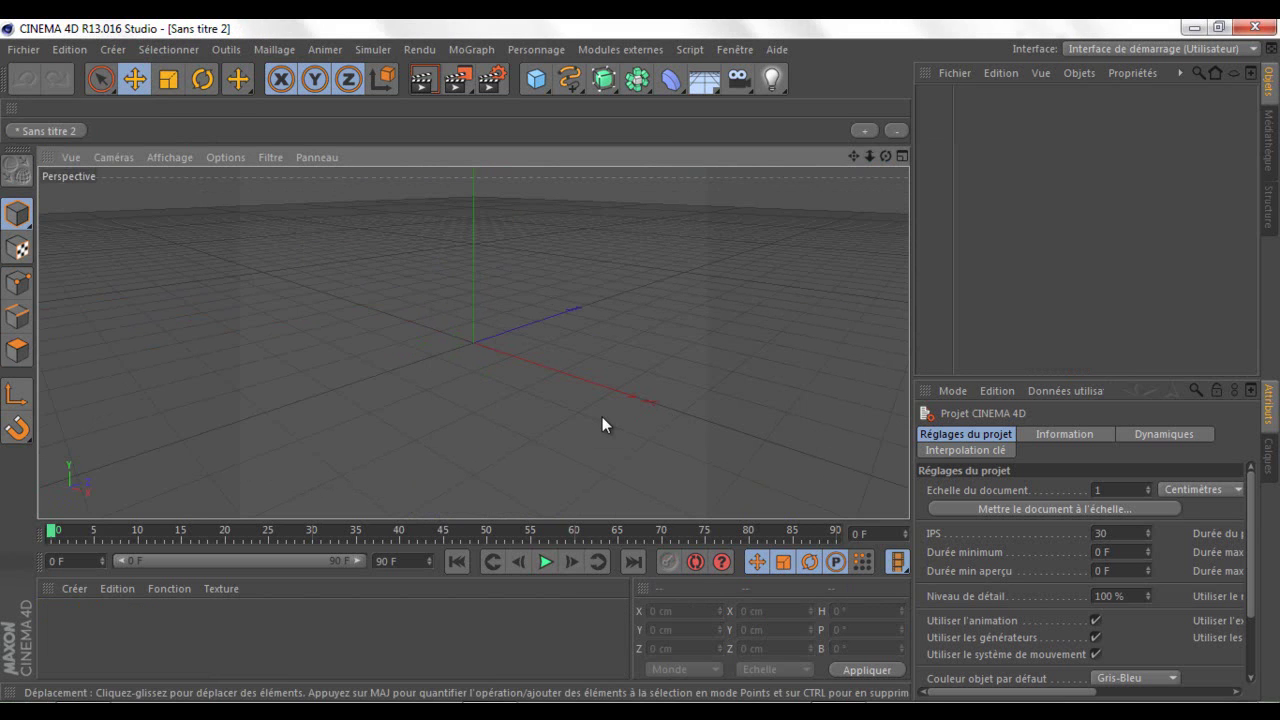
Import mapTest.obj from the save folder again with the scale factor raised to 10 centimetres
click(83, 712)
drag(234, 340, 506, 367)
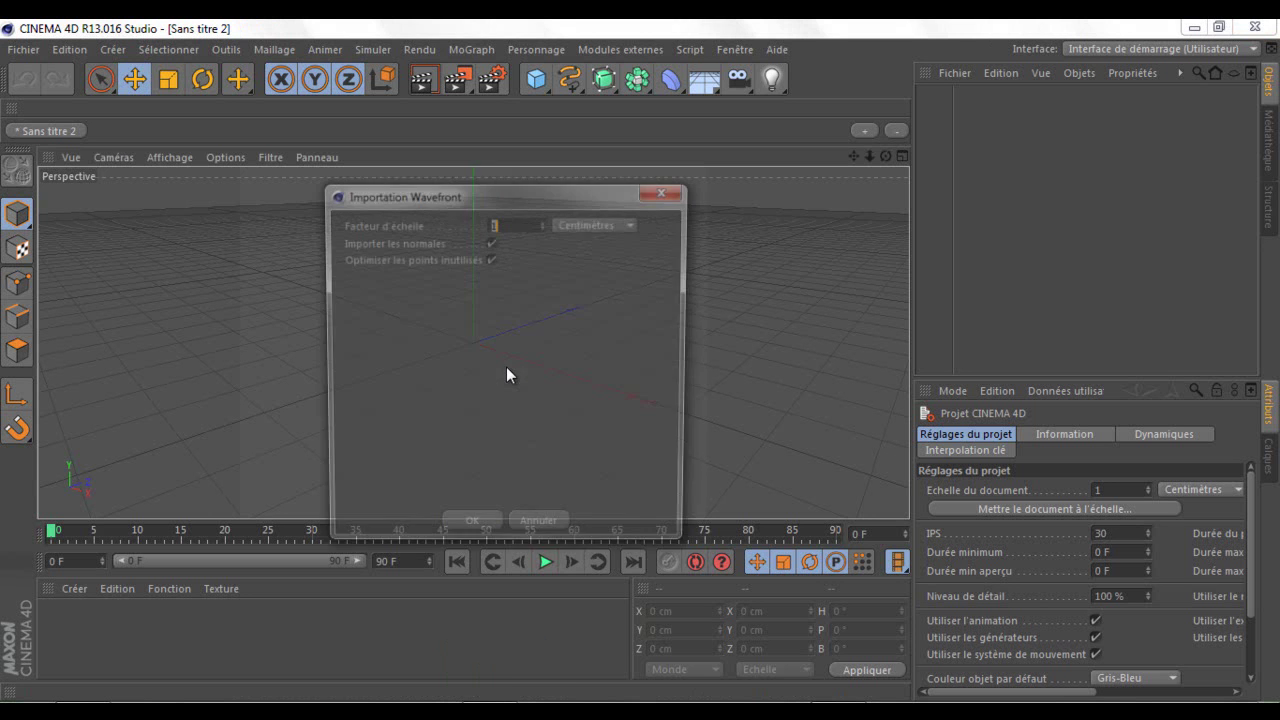
click(544, 220)
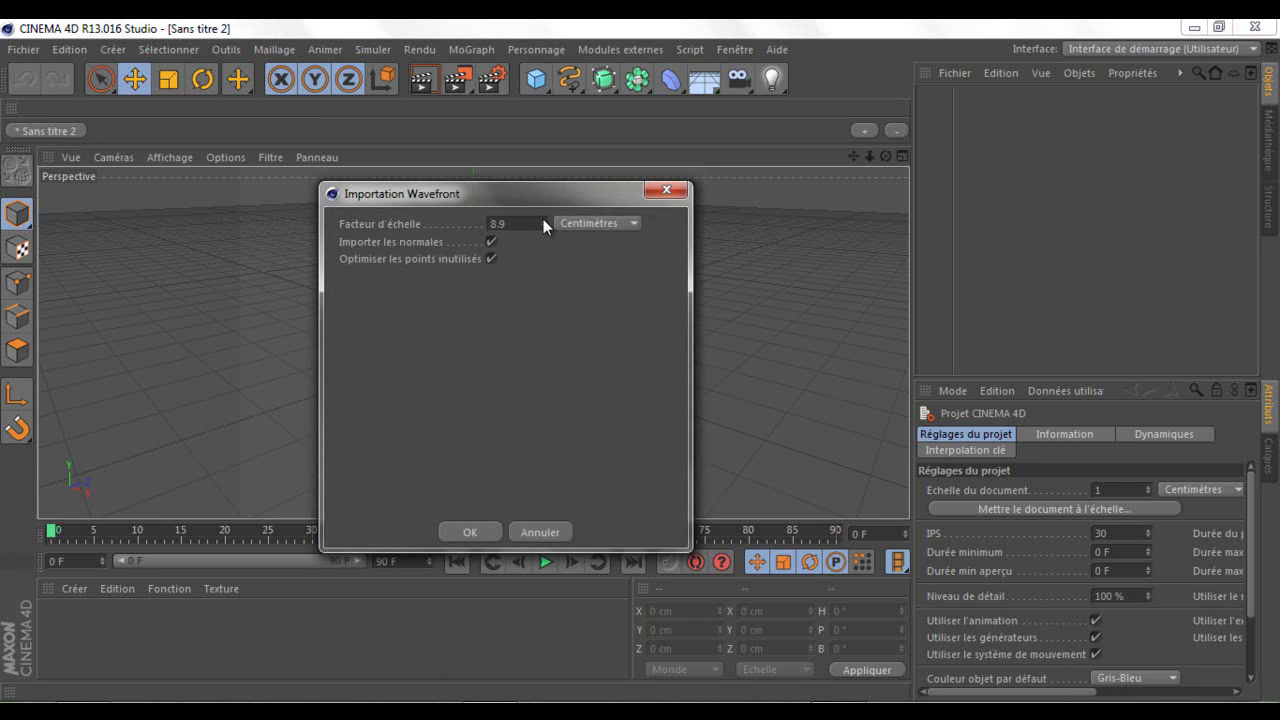
click(543, 219)
click(470, 532)
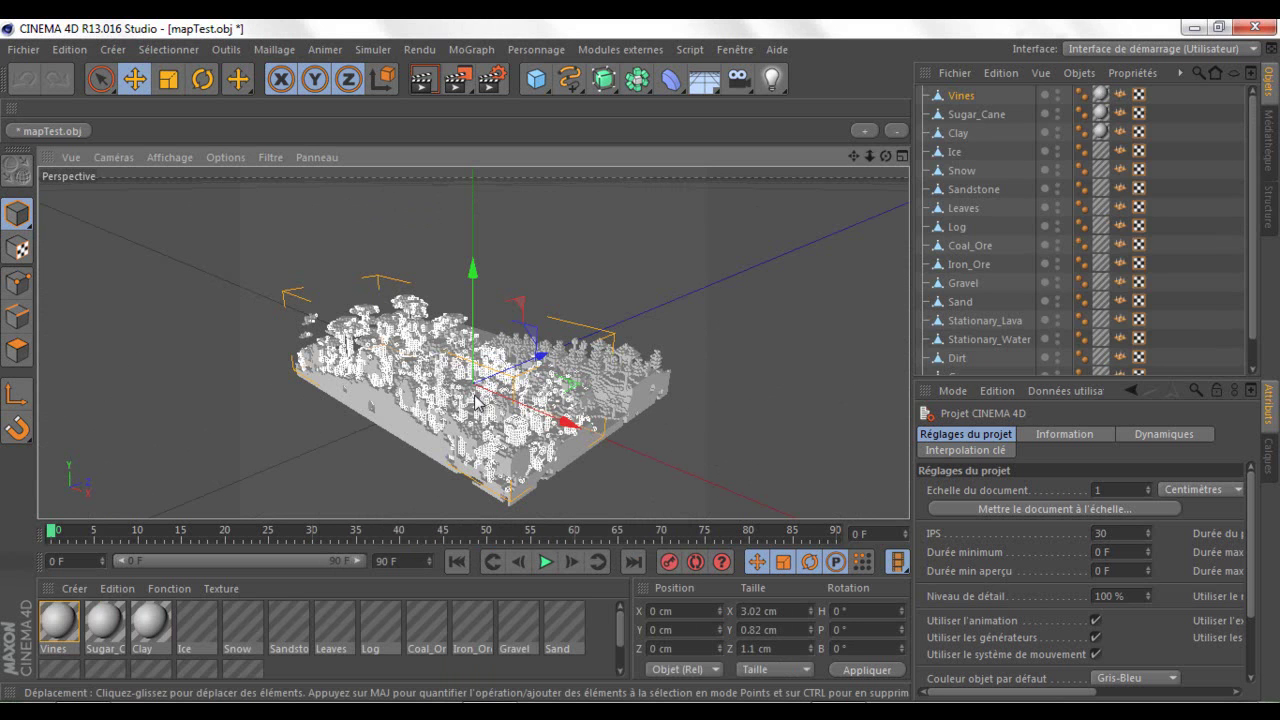
Deselect the Vines object and examine the imported terrain and trees from several angles
scroll(480, 395, up, 10)
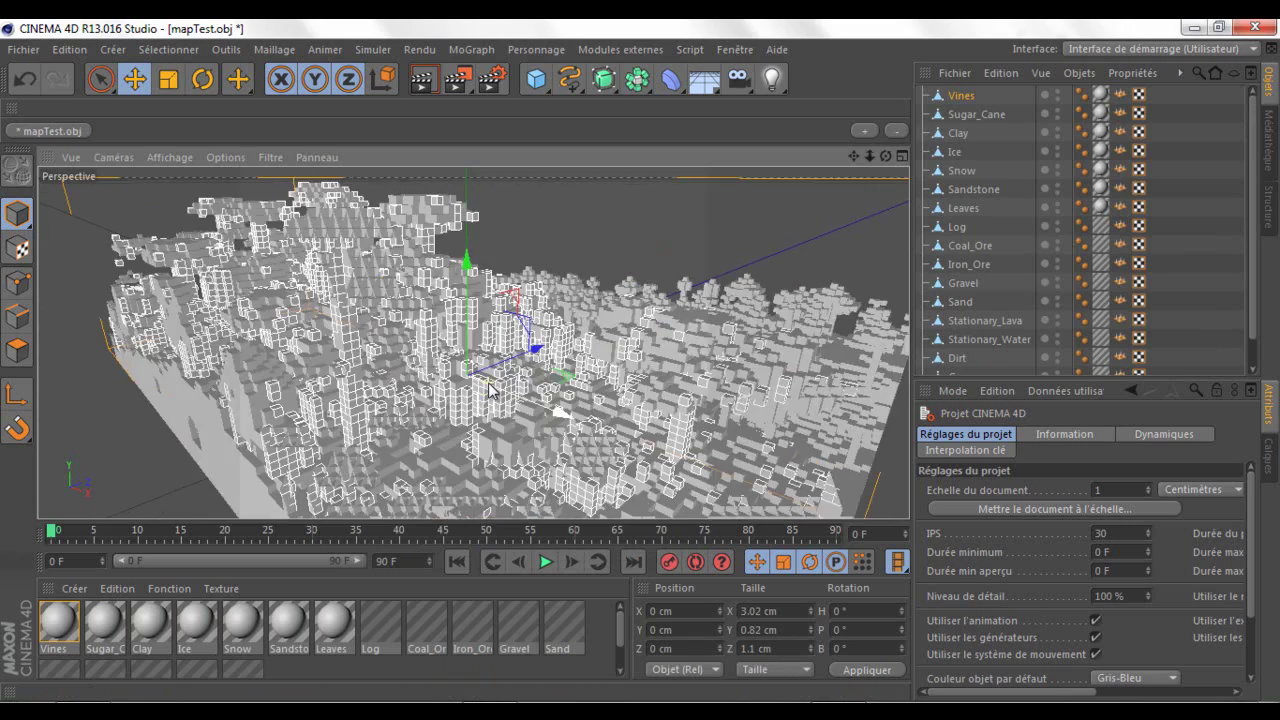
scroll(490, 389, down, 10)
click(721, 274)
drag(885, 157, 640, 366)
drag(870, 157, 639, 360)
drag(886, 157, 641, 358)
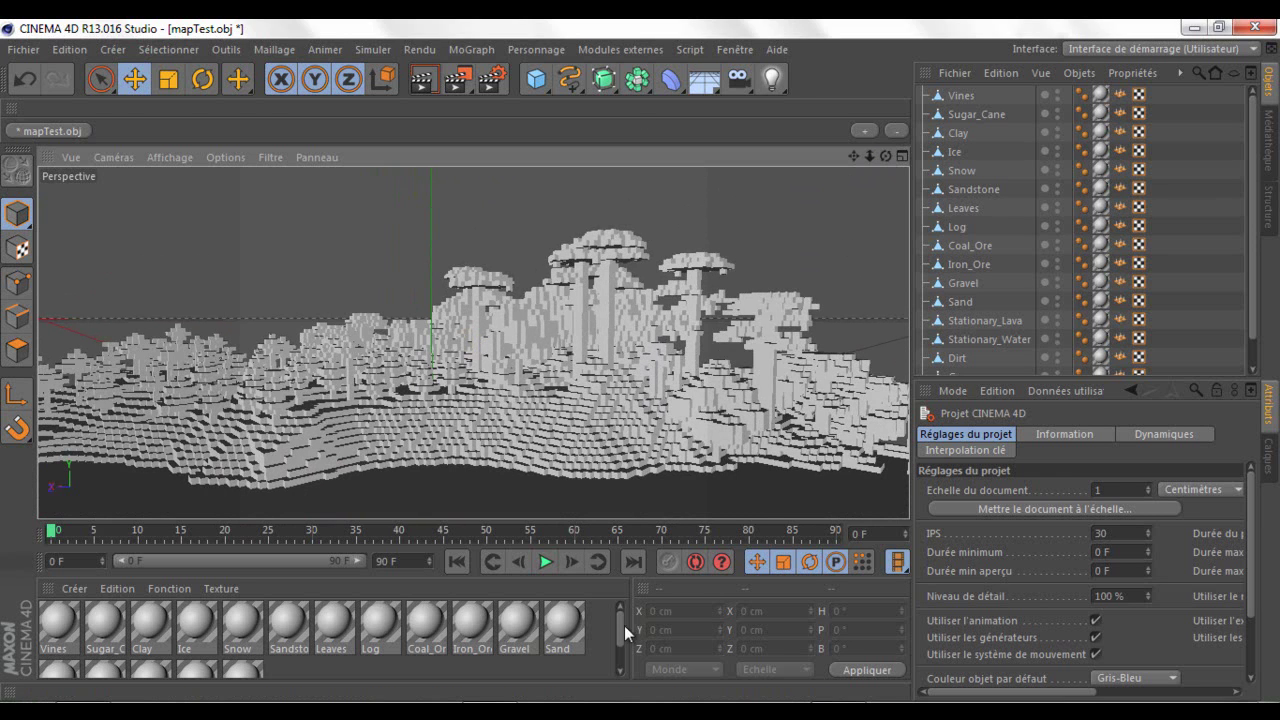
Load mapTest-RGB.png as the colour texture of all the imported materials at once and render the perspective view
drag(602, 605, 62, 649)
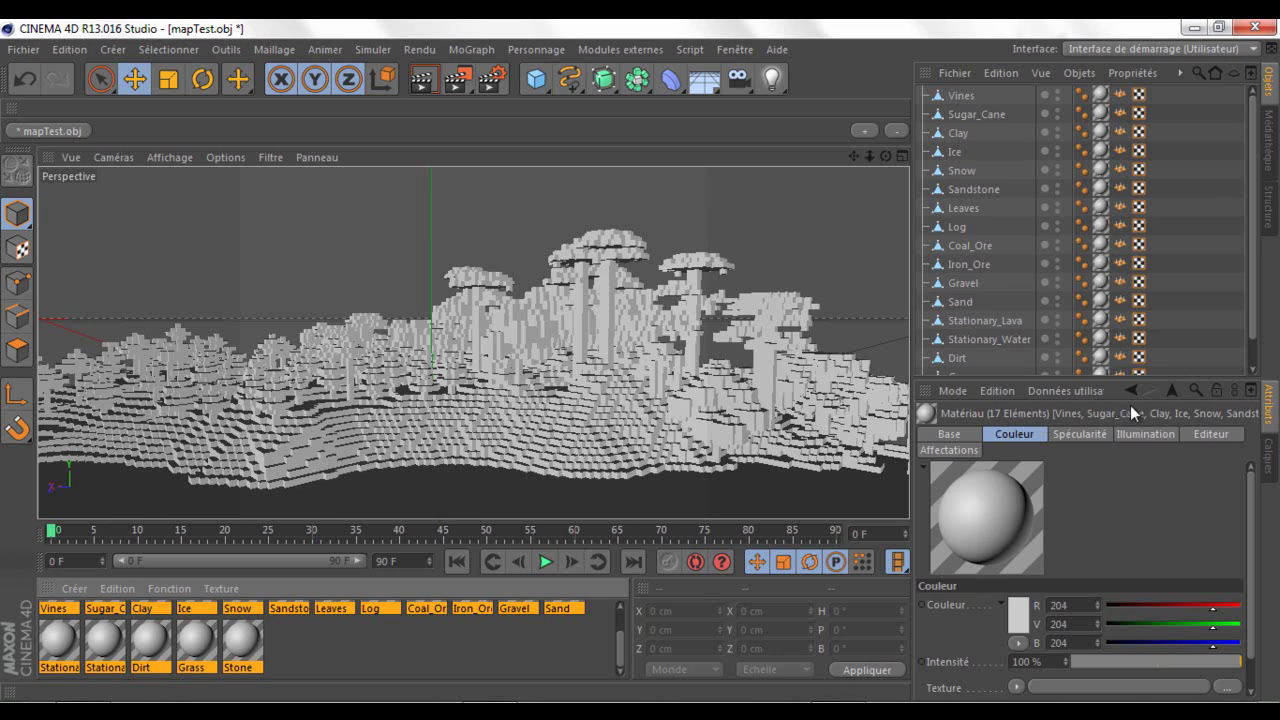
scroll(1251, 513, down, 2)
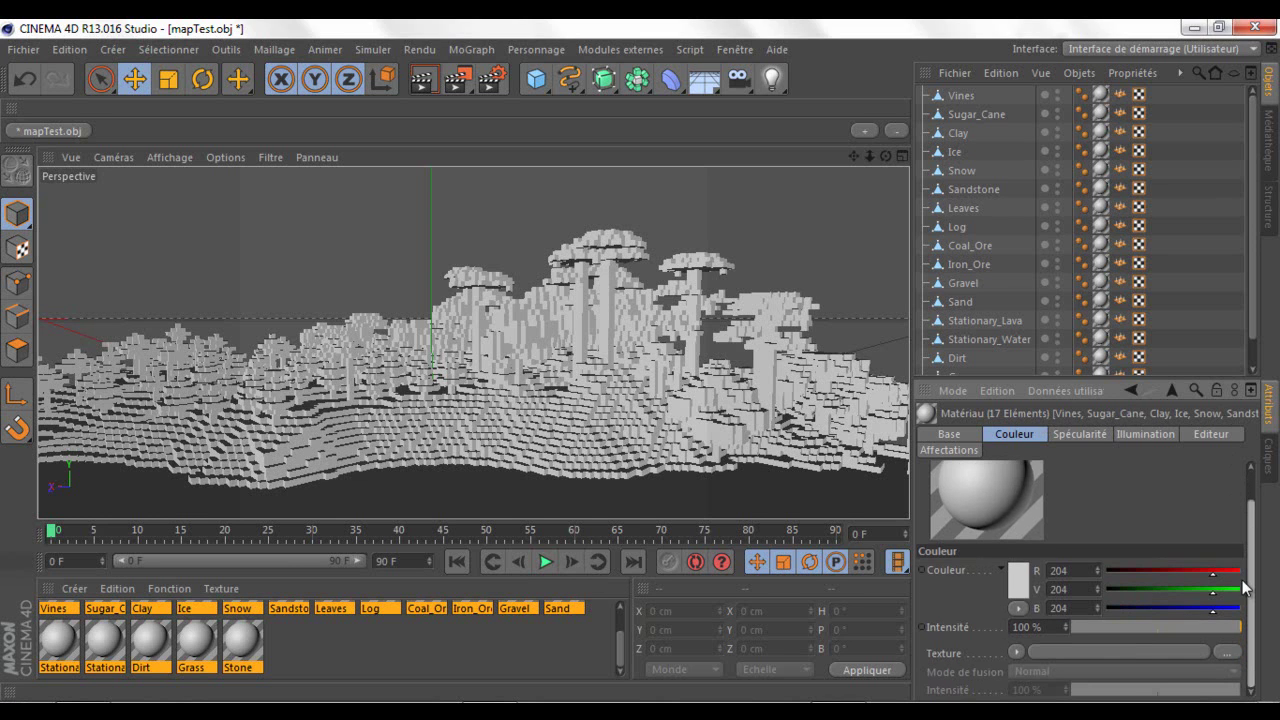
click(1017, 653)
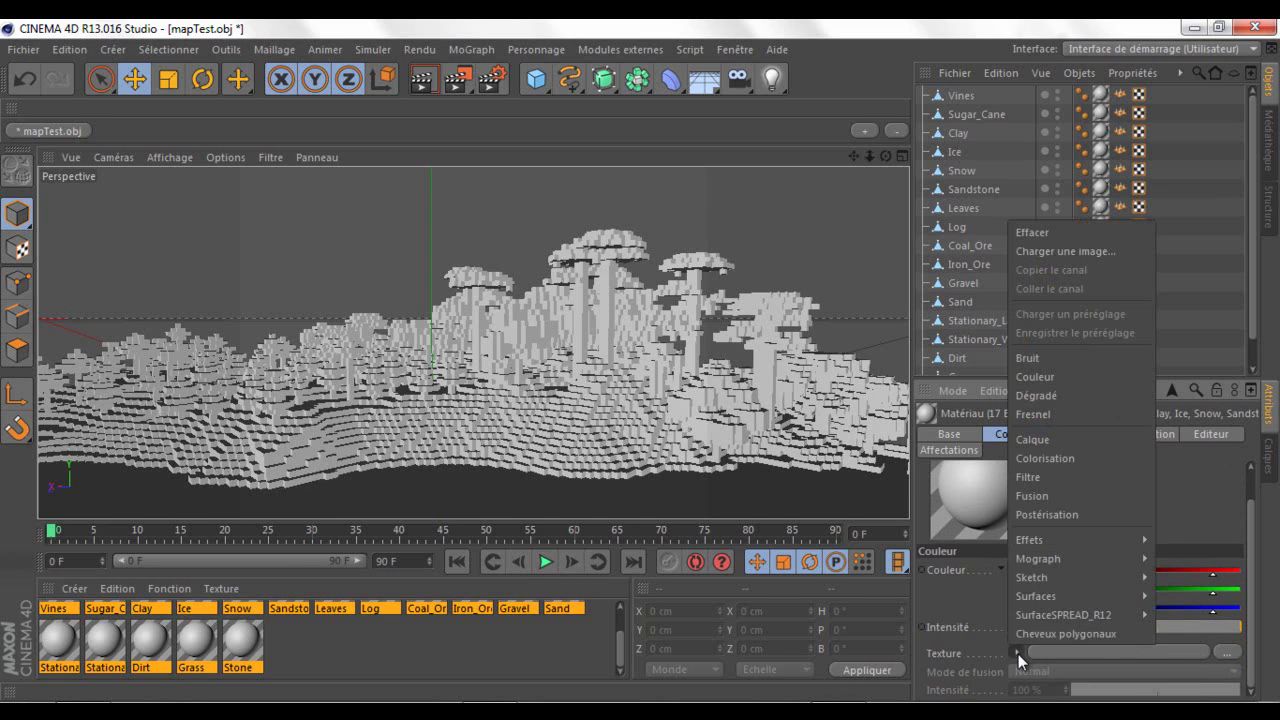
click(1062, 251)
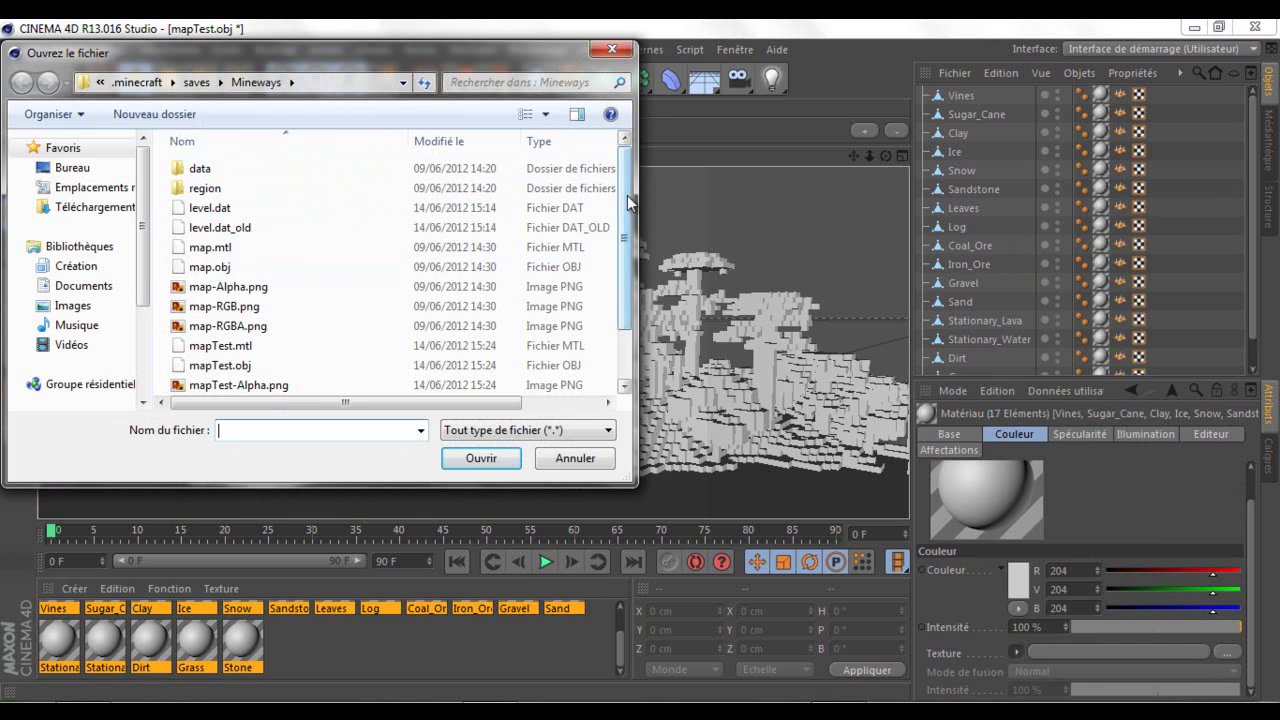
scroll(630, 280, down, 1)
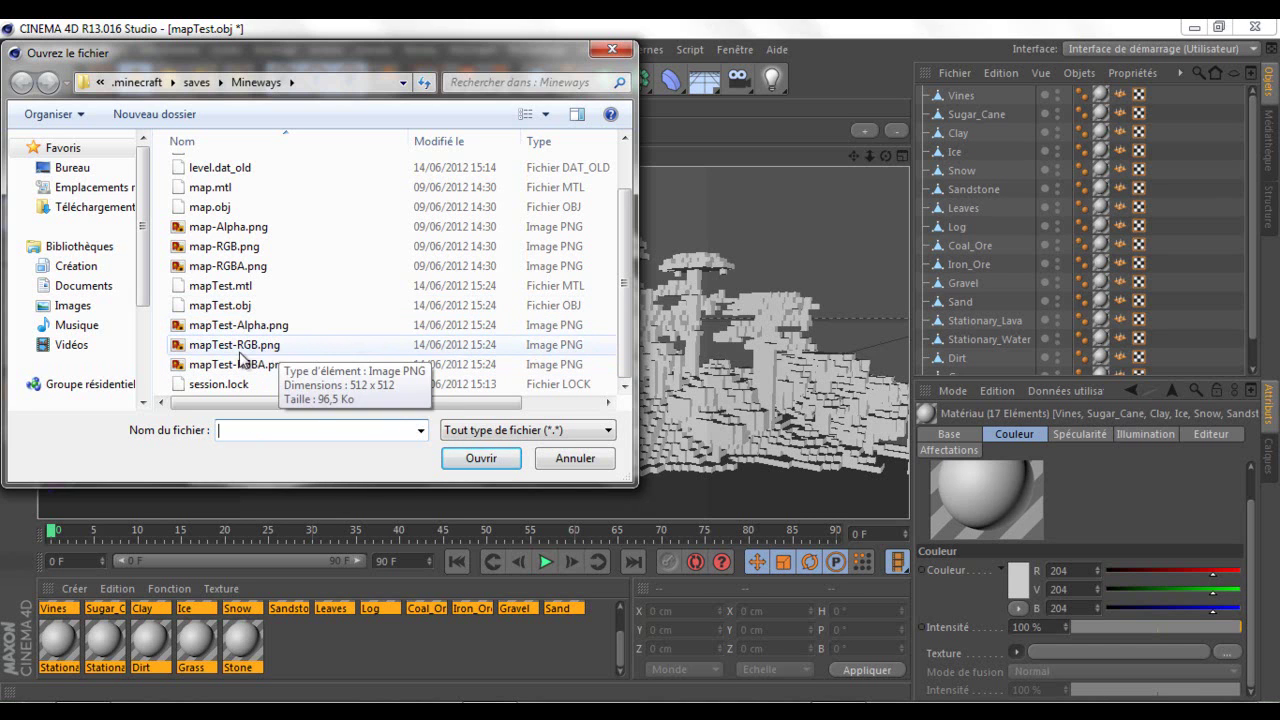
double_click(301, 344)
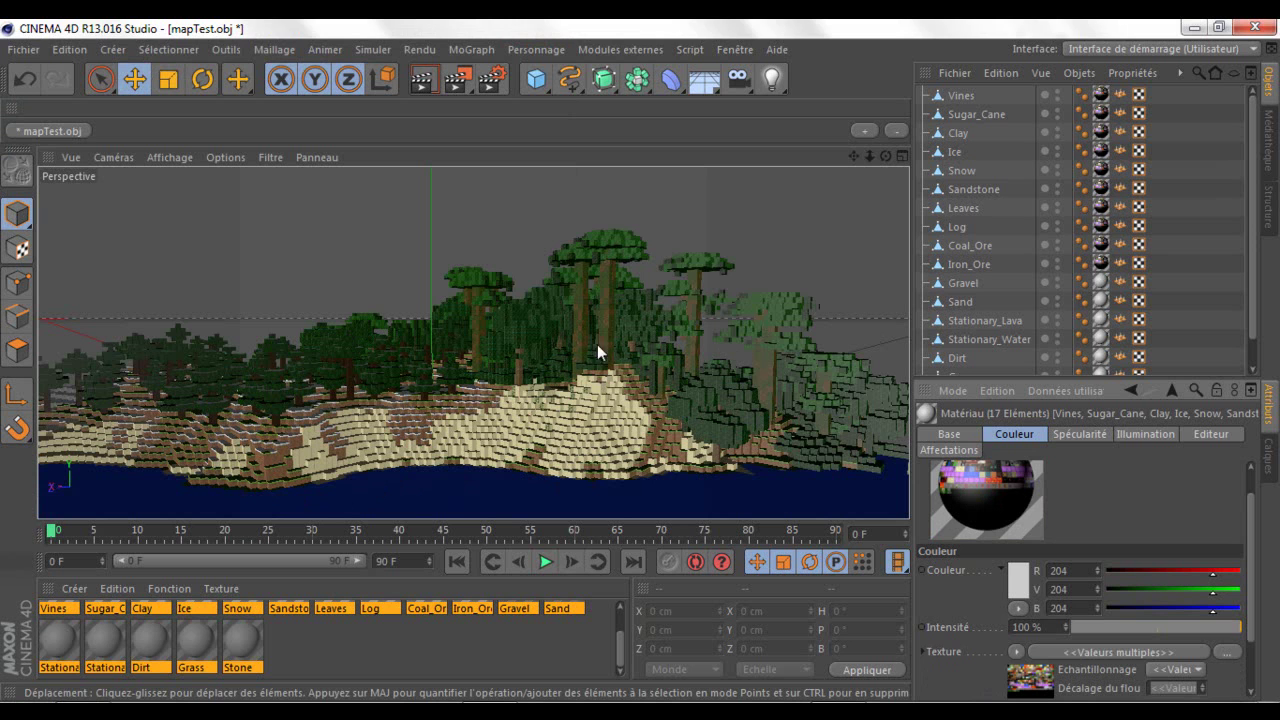
click(429, 78)
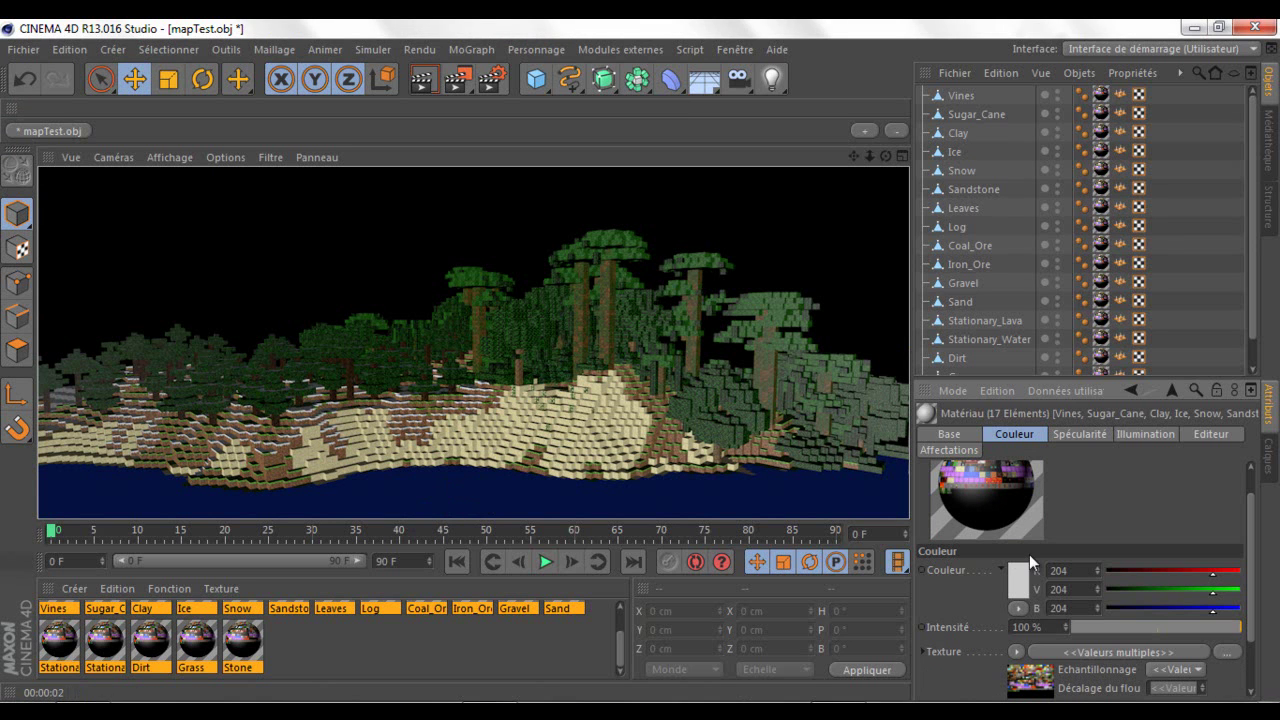
Enable the Alpha channel on all the materials, load mapTest-Alpha.png as its texture and turn off Image Alpha
click(968, 434)
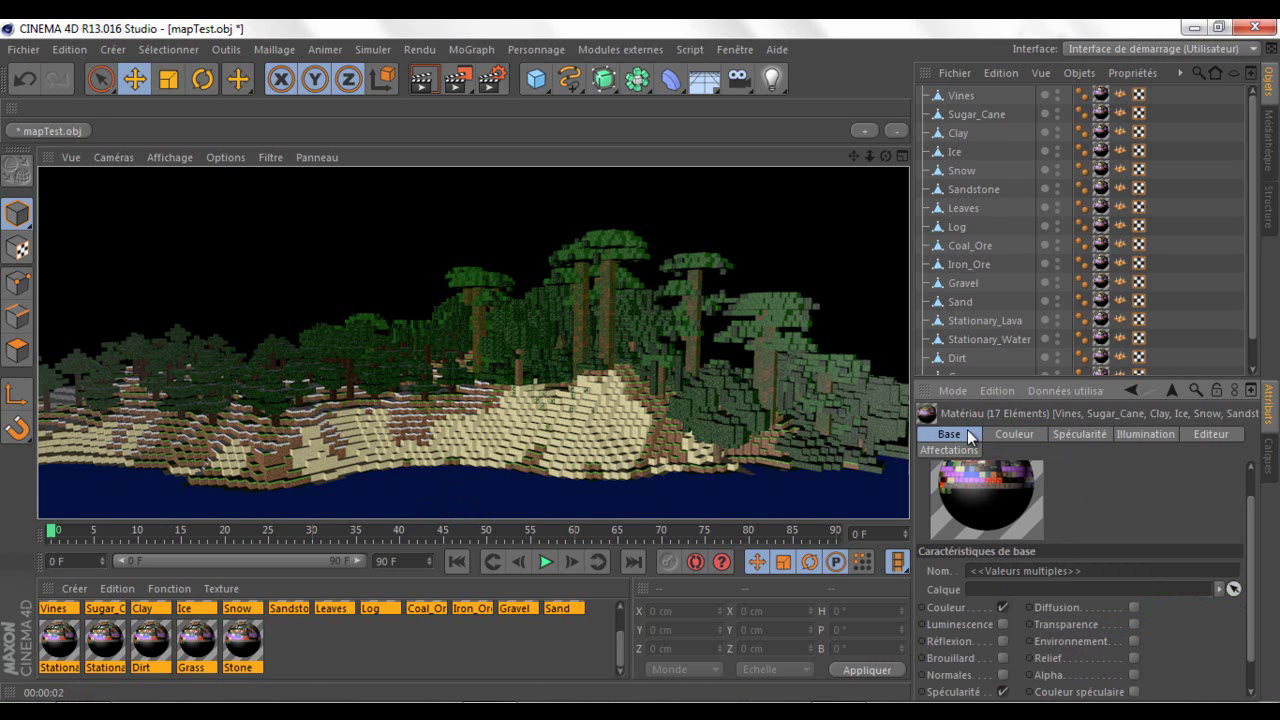
click(1133, 675)
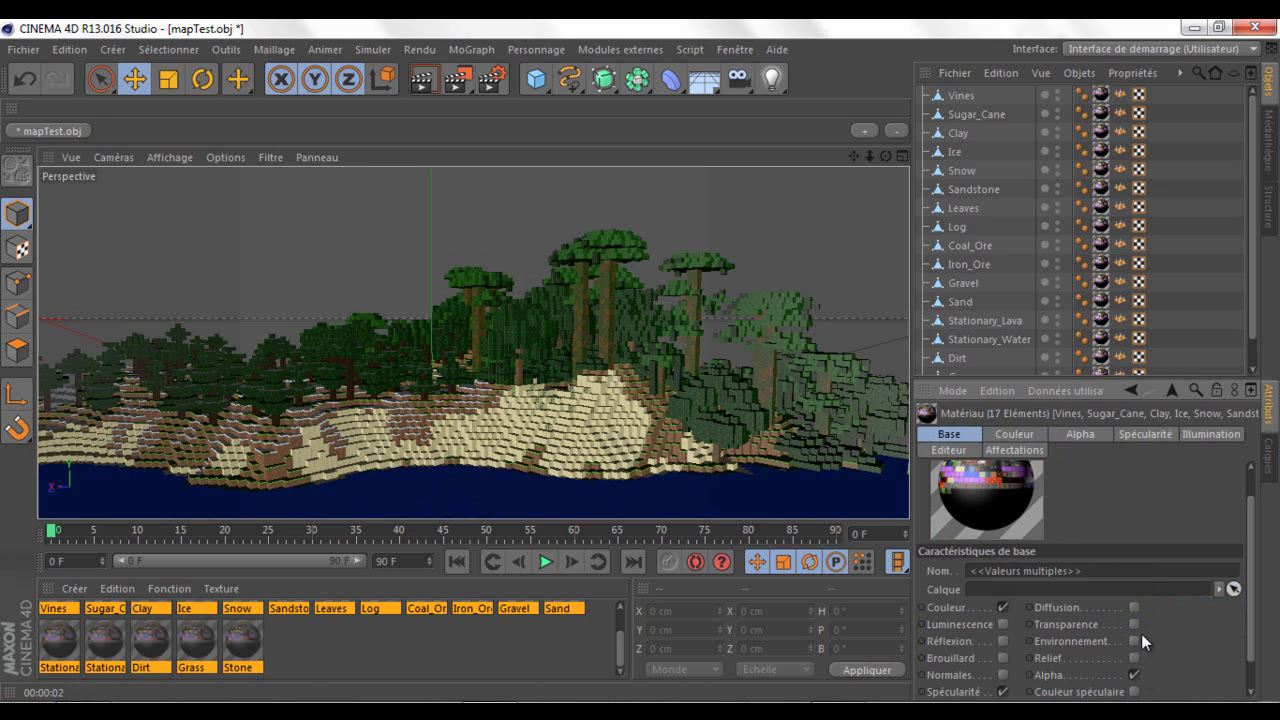
click(1078, 433)
click(1020, 688)
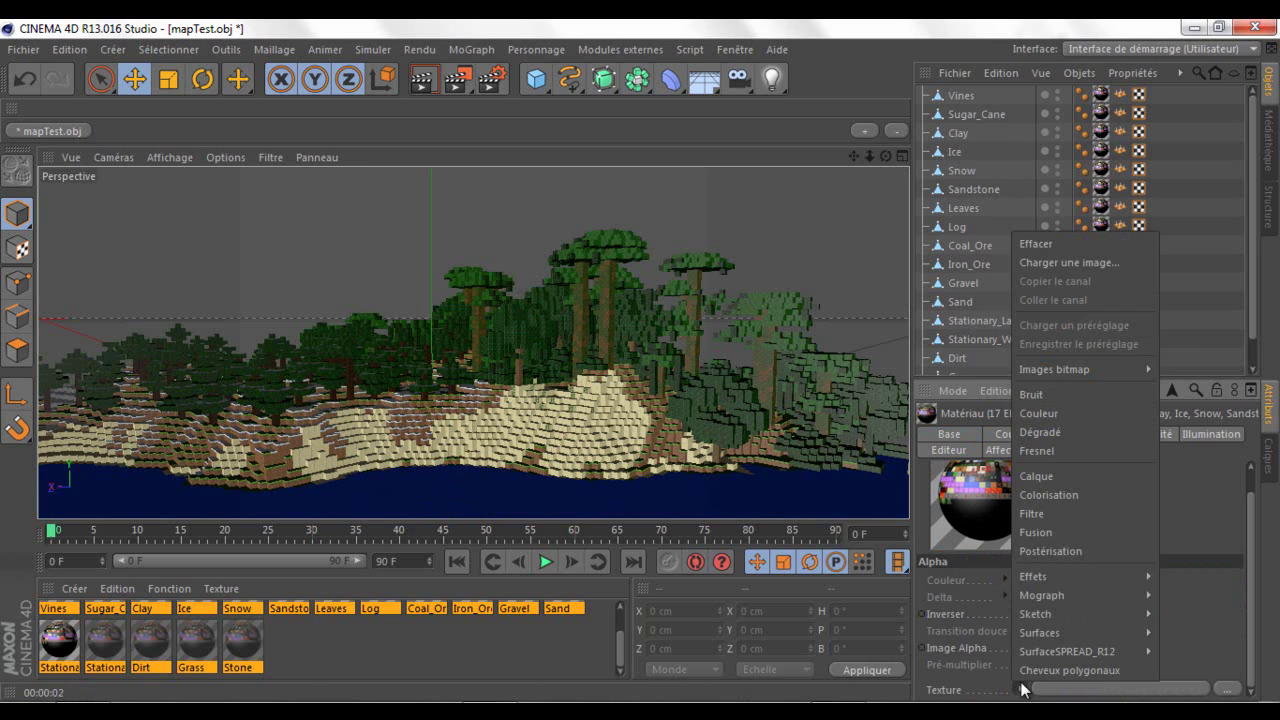
click(1051, 266)
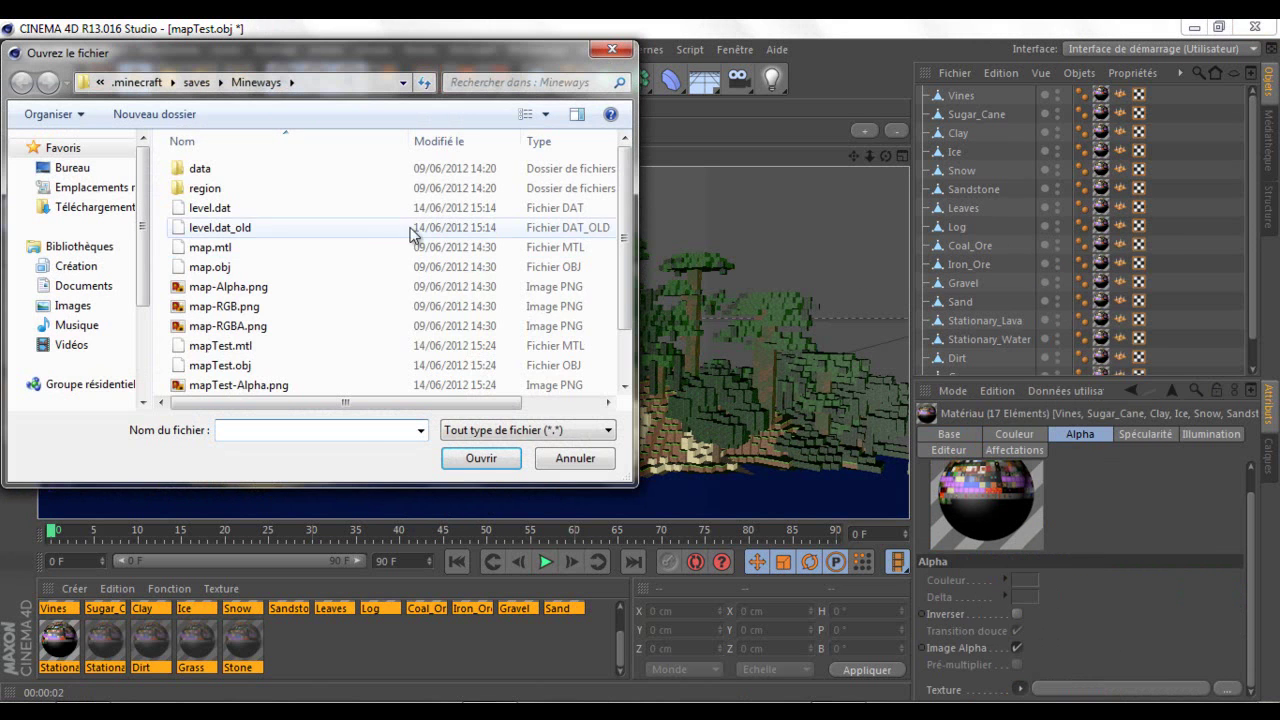
scroll(628, 300, down, 1)
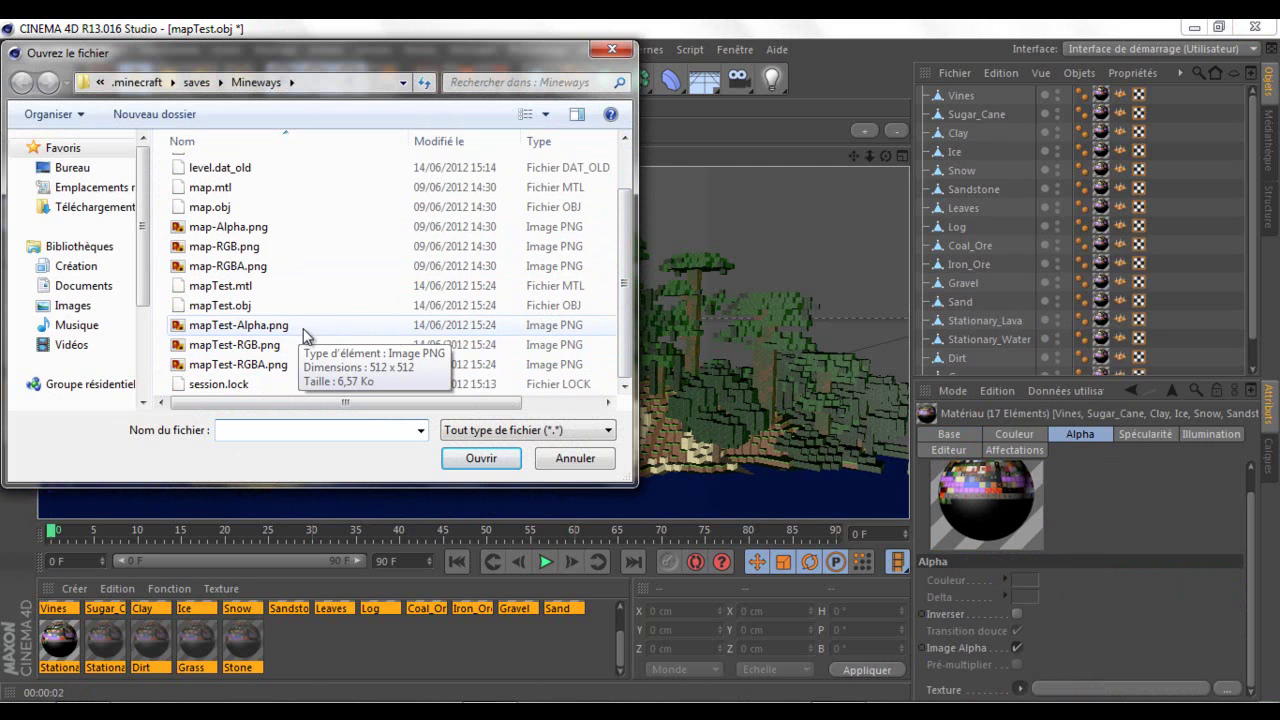
double_click(252, 333)
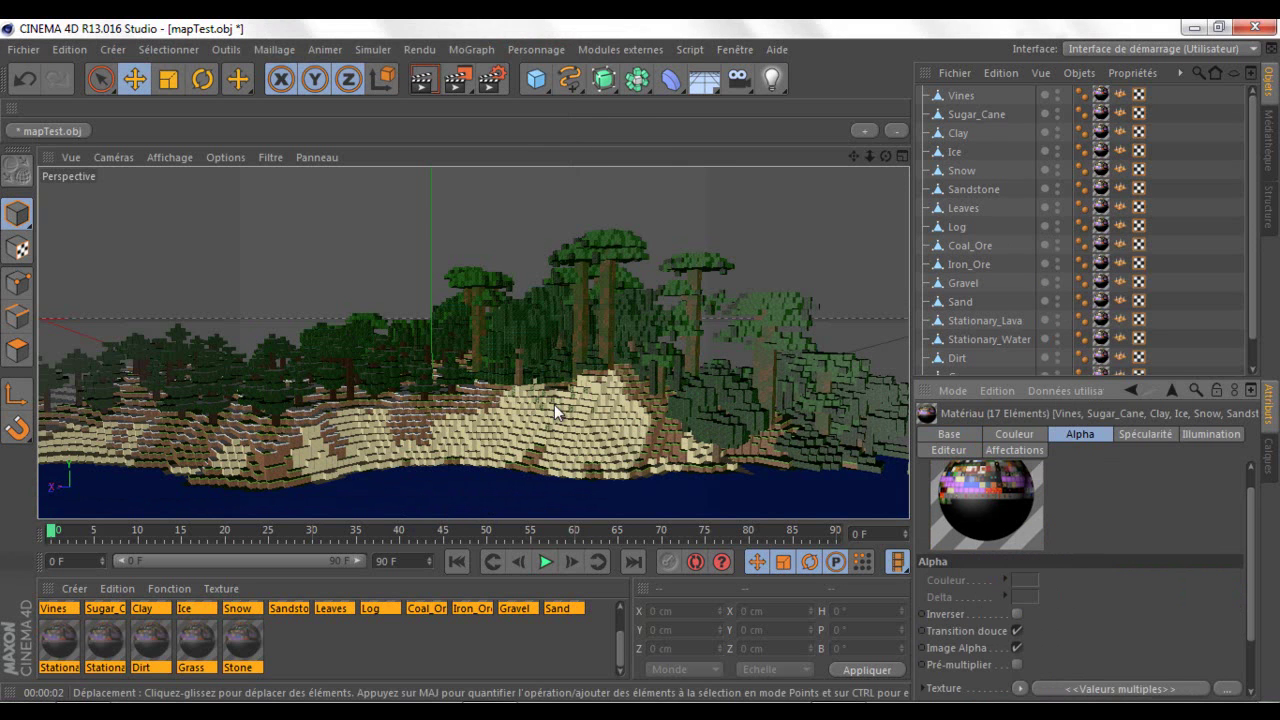
click(1016, 647)
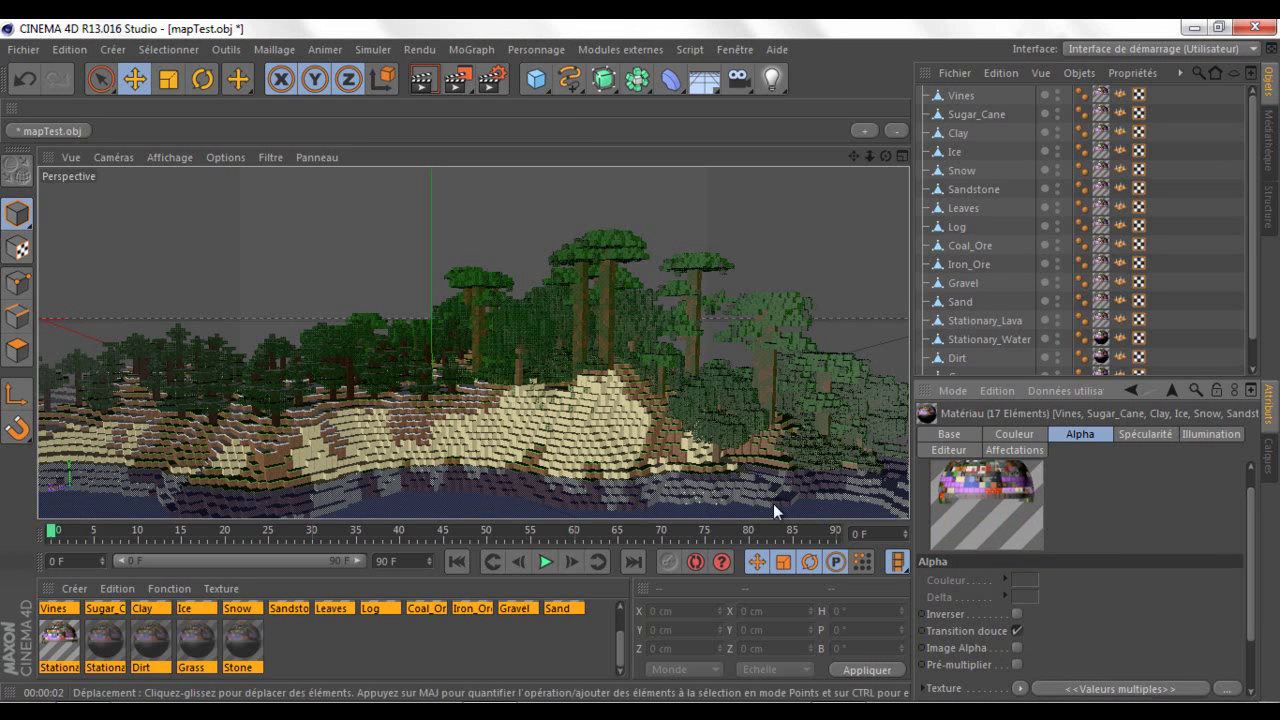
Render the textured map from several angles and distances to examine the leaves, water, sand and snowy trees
click(426, 79)
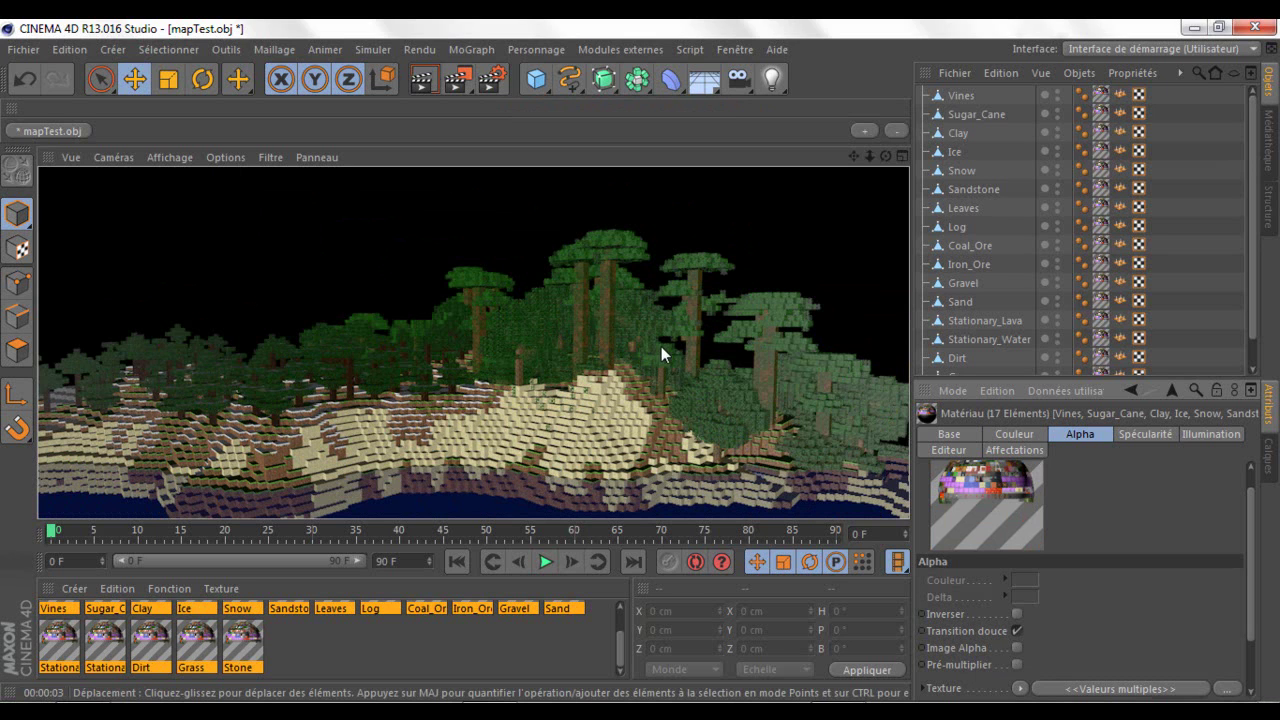
drag(869, 157, 640, 361)
drag(857, 156, 639, 360)
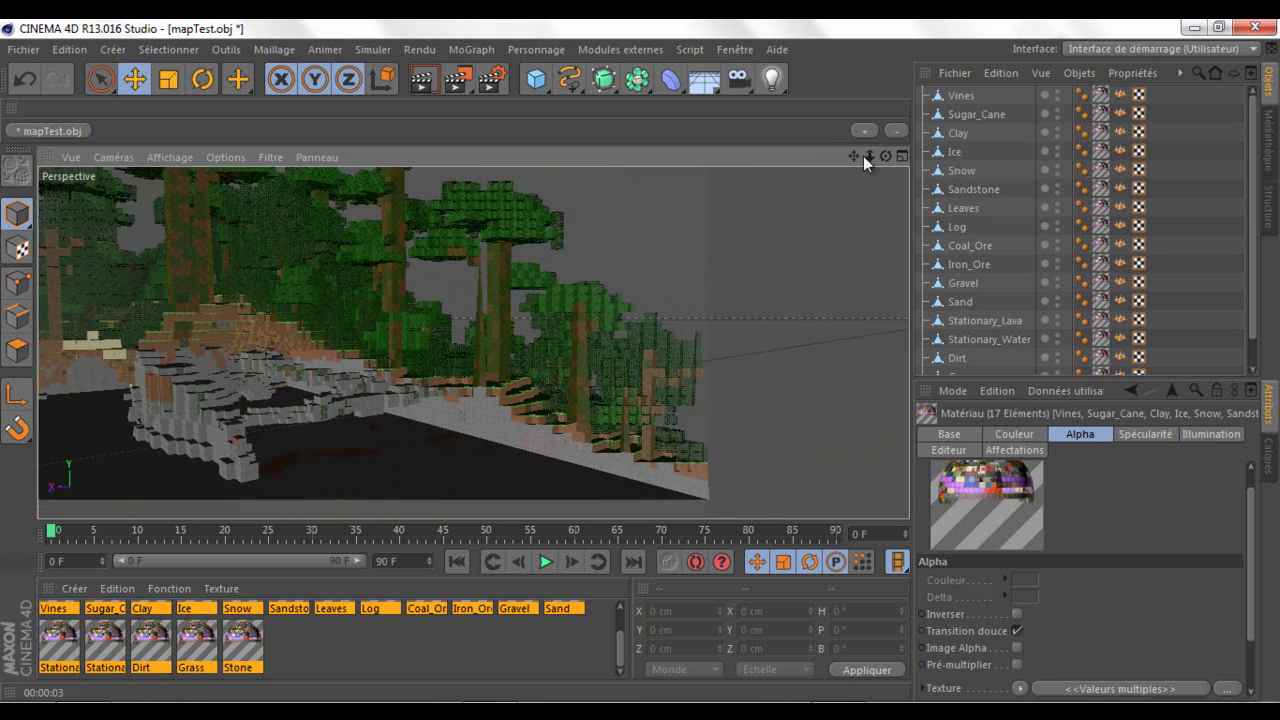
drag(869, 156, 640, 361)
click(432, 76)
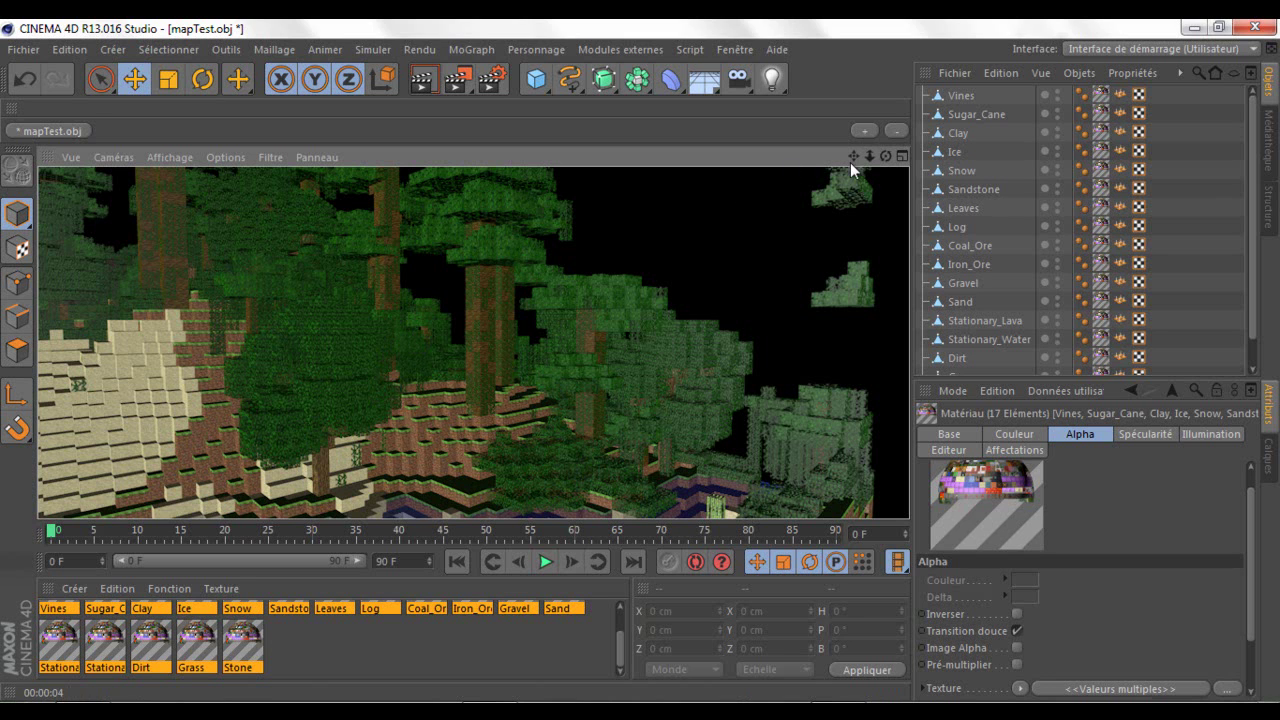
drag(854, 156, 640, 361)
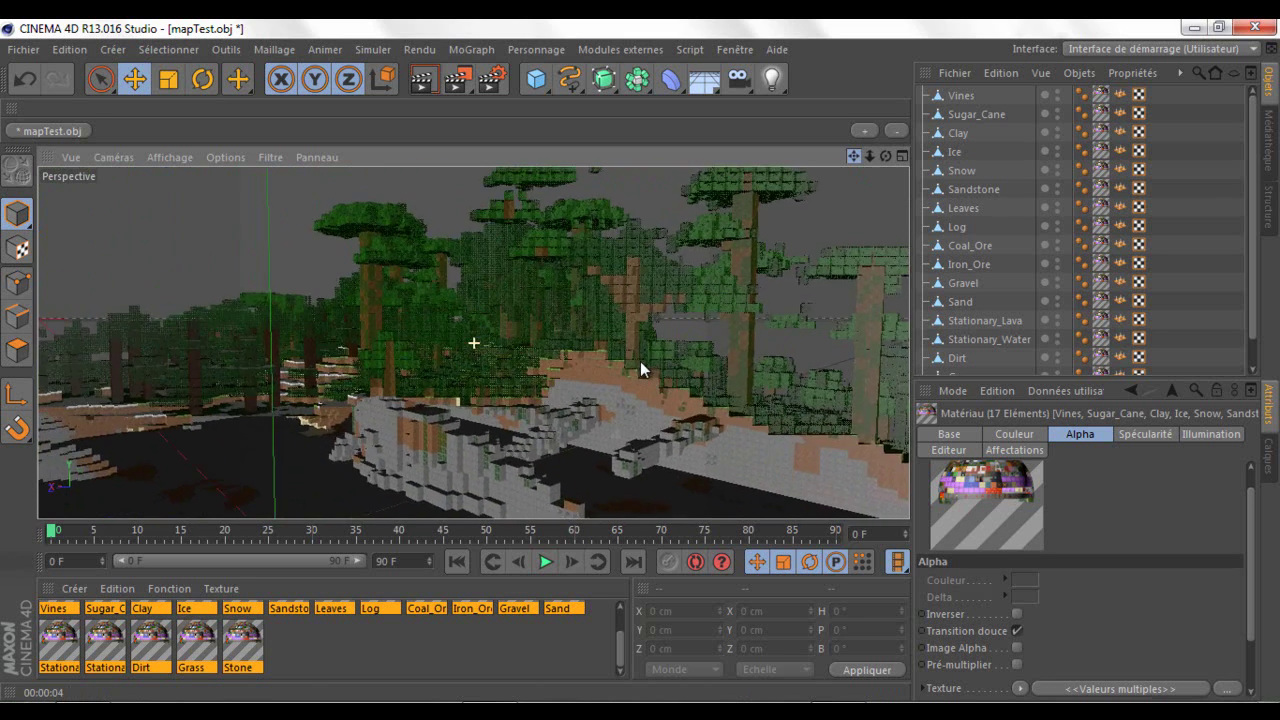
drag(868, 157, 527, 389)
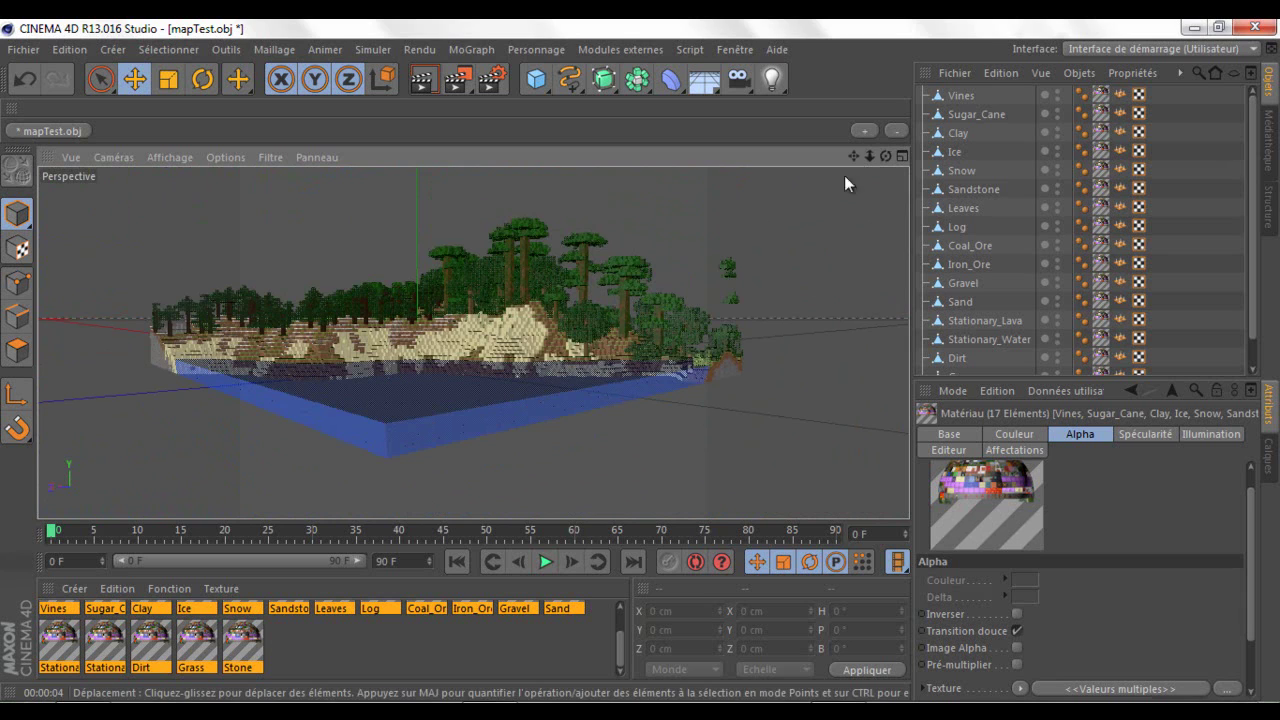
drag(886, 156, 641, 362)
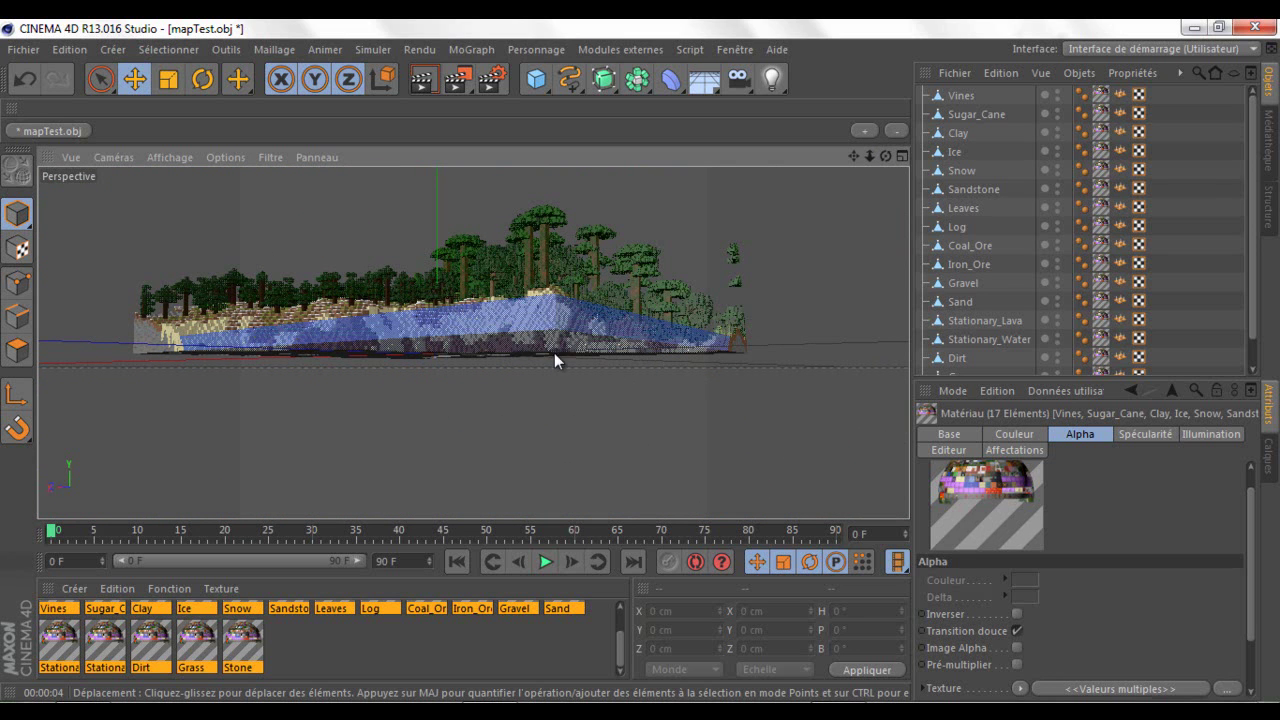
mouse_move(891, 157)
mouse_down()
mouse_move(638, 363)
mouse_move(886, 154)
mouse_up()
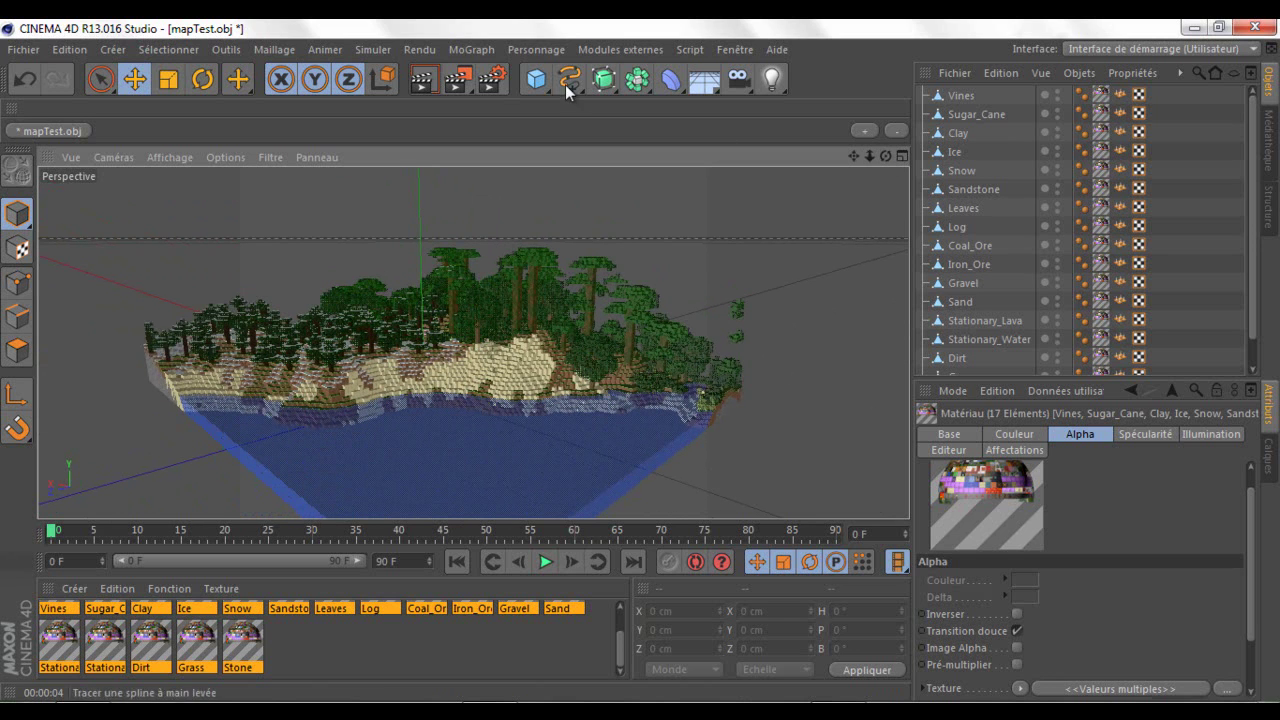
click(424, 79)
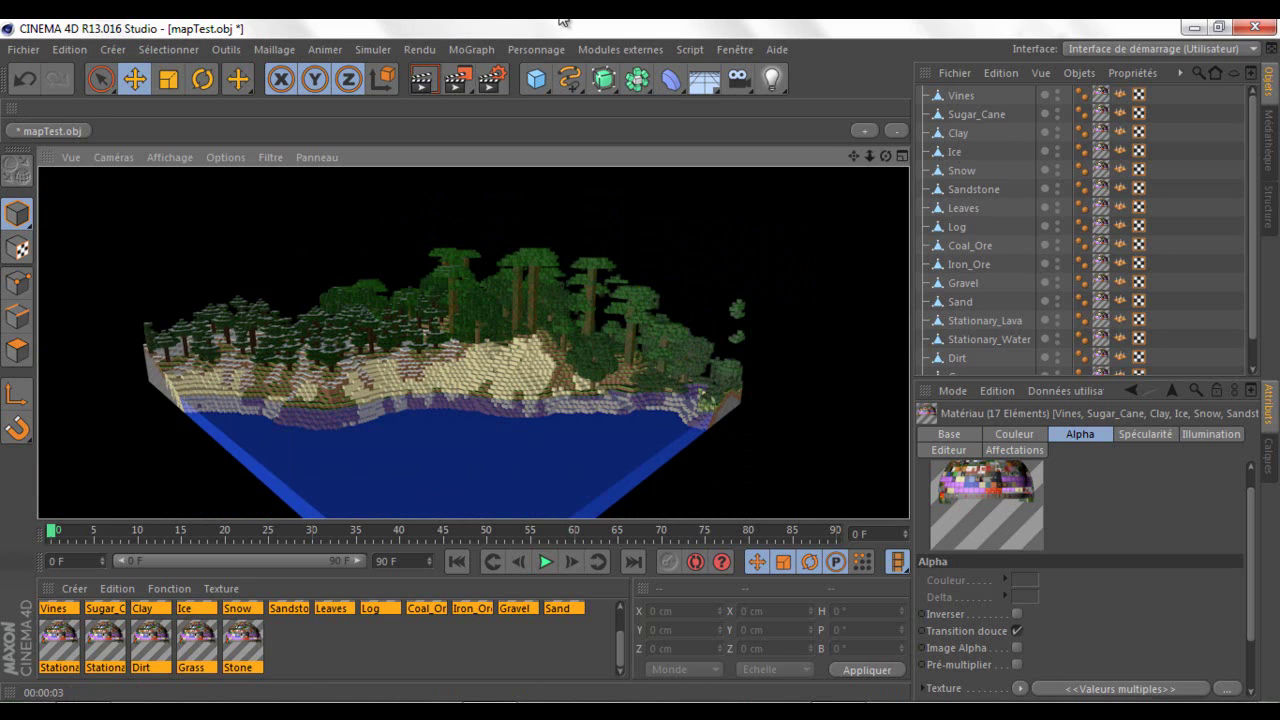
drag(869, 156, 641, 361)
click(432, 82)
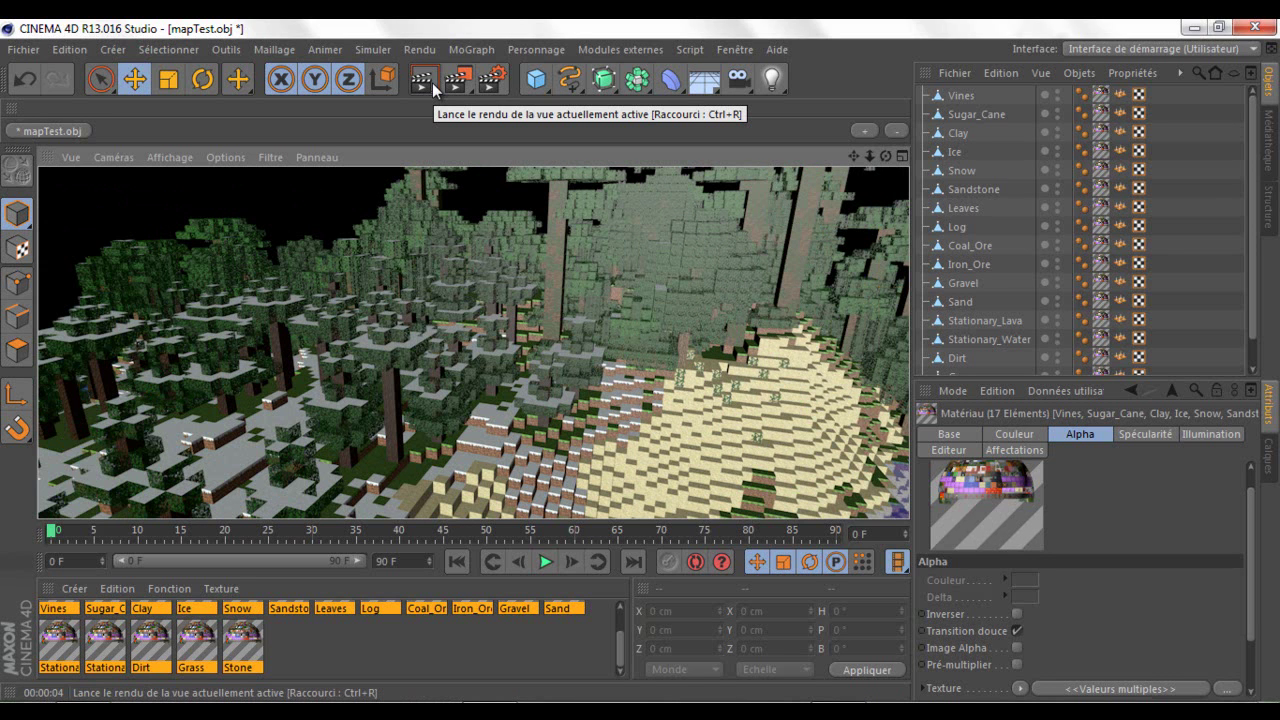
Look through the colour, alpha, specularity, illumination, editor and basic settings shared by all the materials
click(1149, 434)
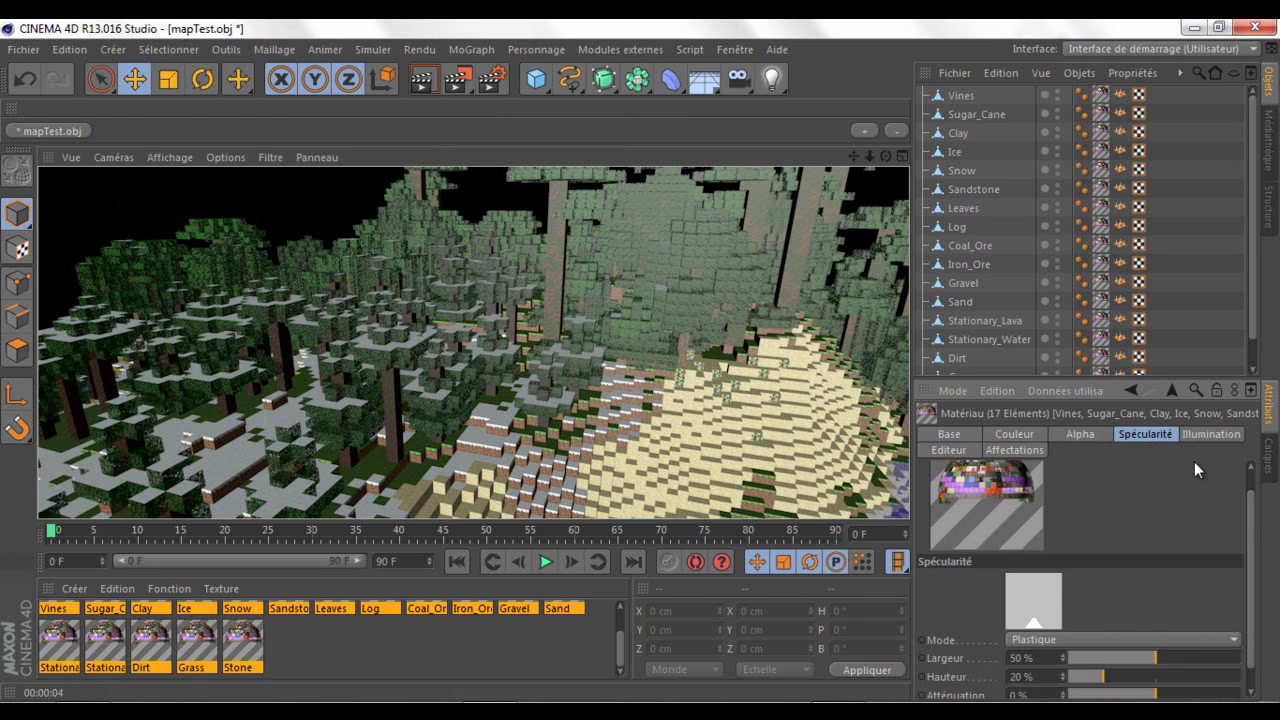
scroll(1100, 470, up, 1)
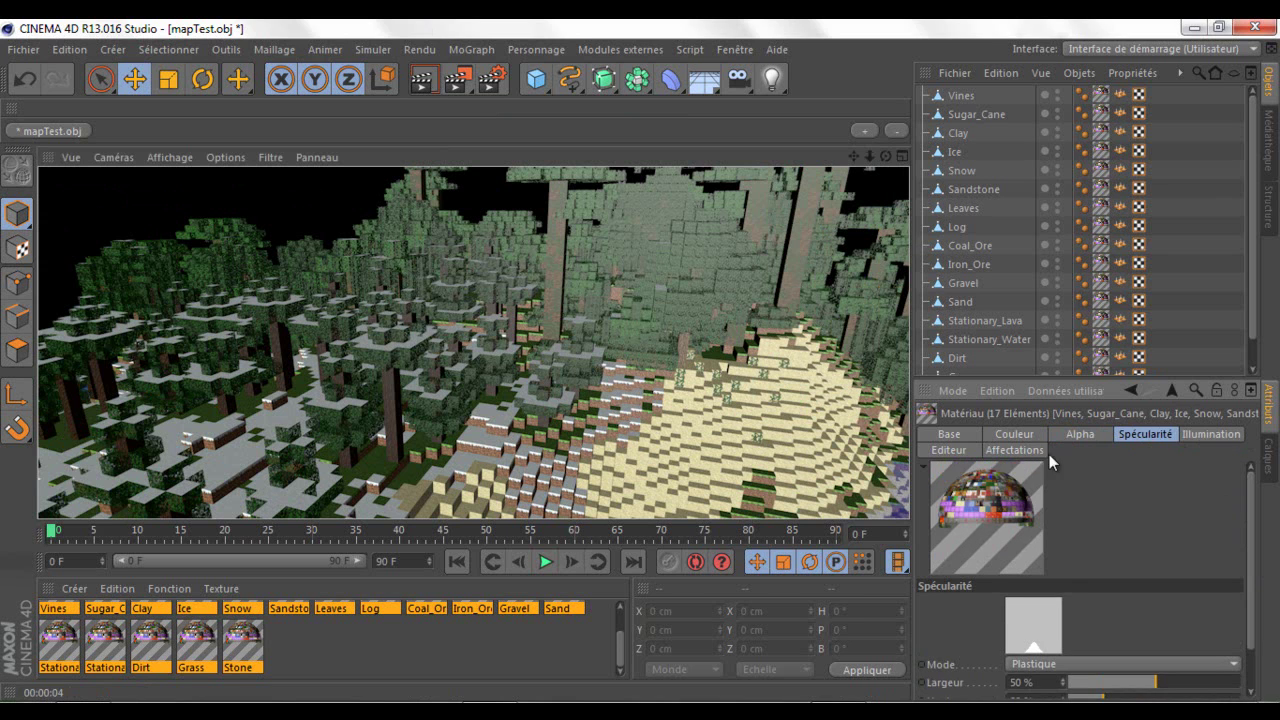
click(958, 451)
click(1007, 436)
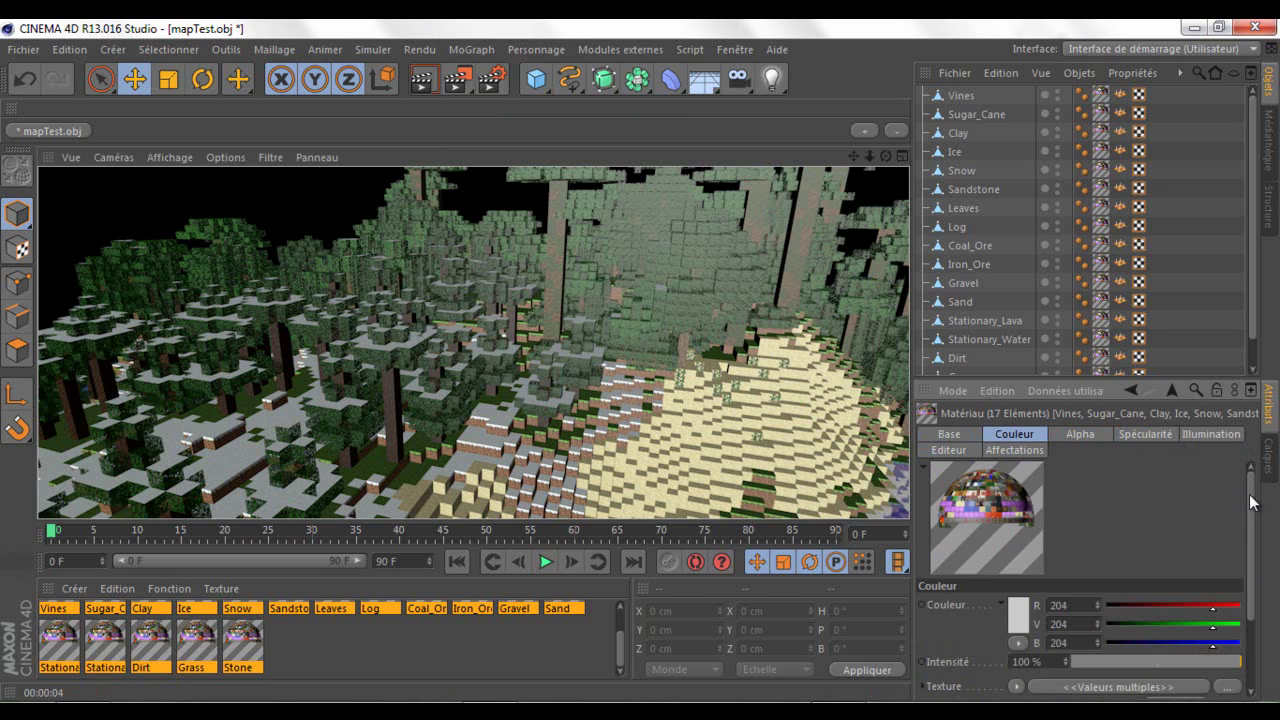
click(1085, 434)
click(1140, 434)
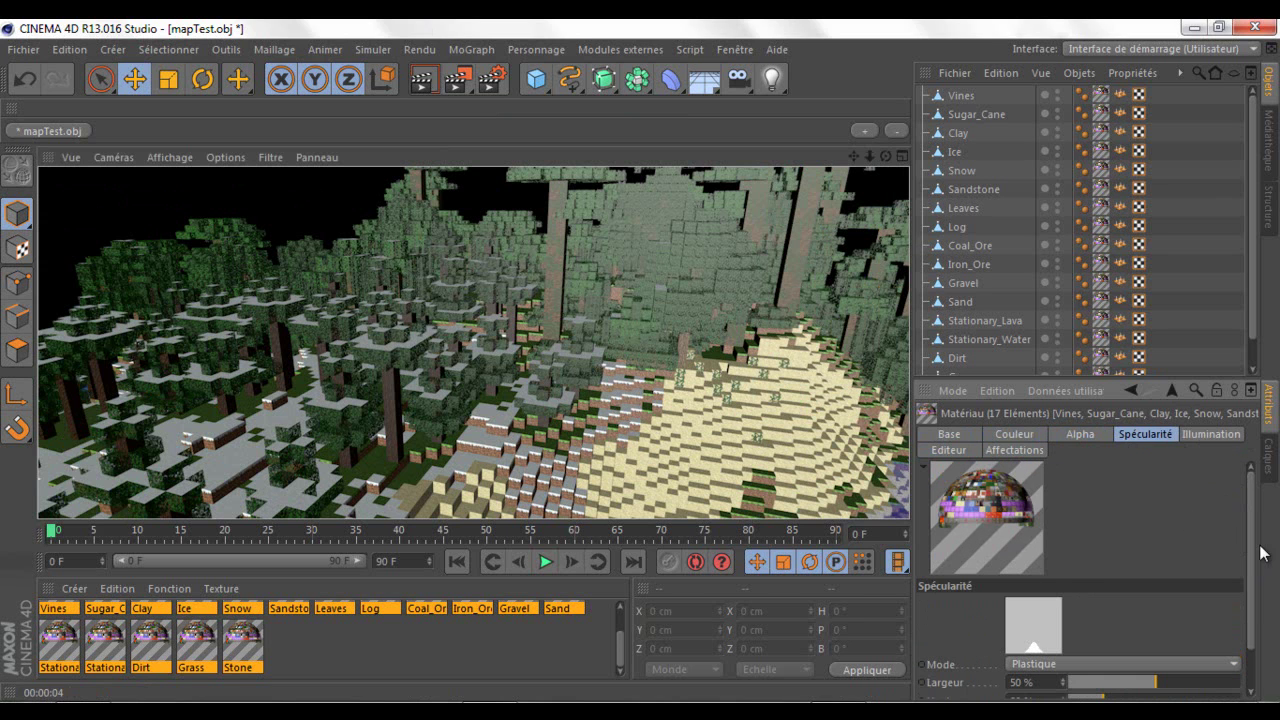
scroll(1249, 555, down, 2)
click(1084, 435)
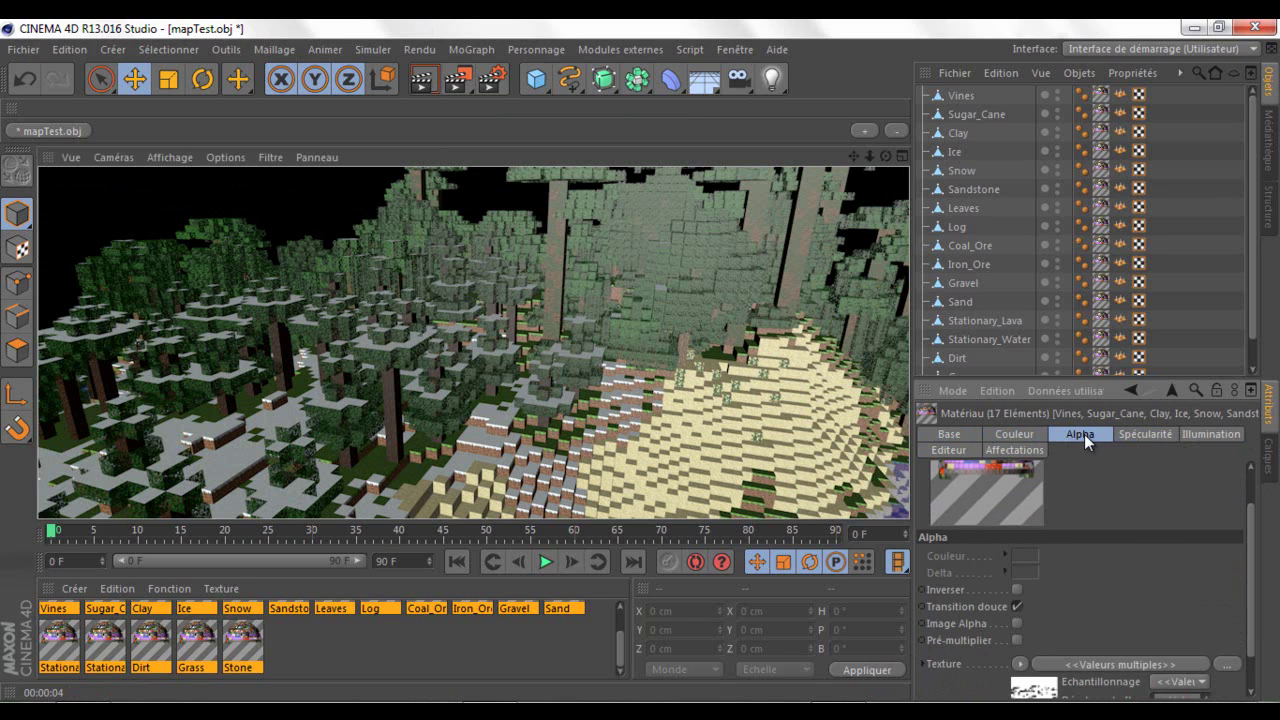
click(1200, 438)
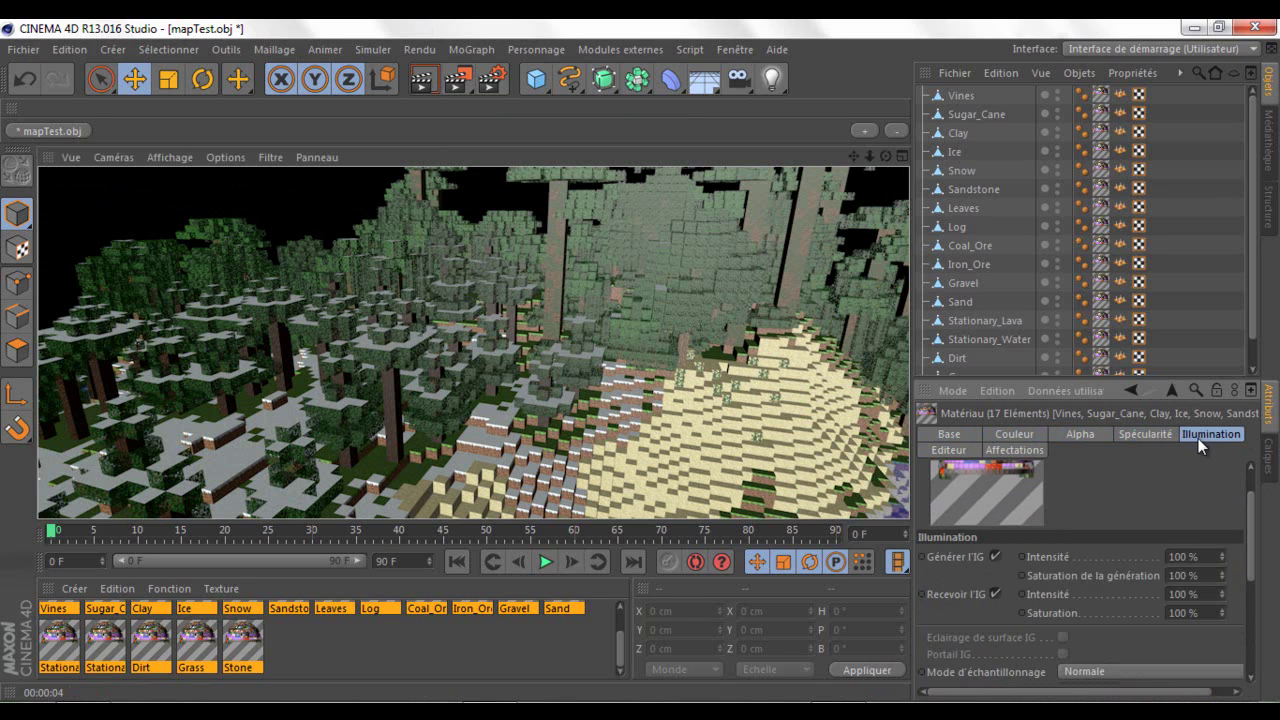
click(962, 449)
click(1015, 447)
click(940, 451)
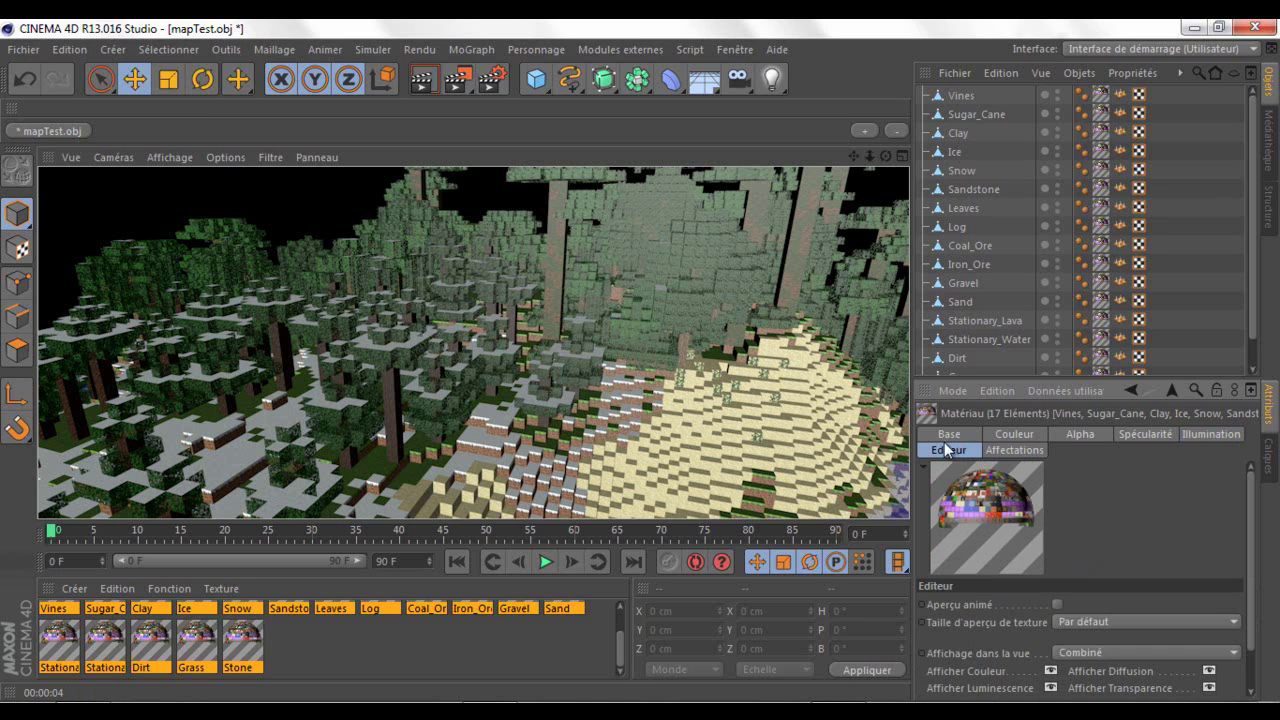
click(952, 437)
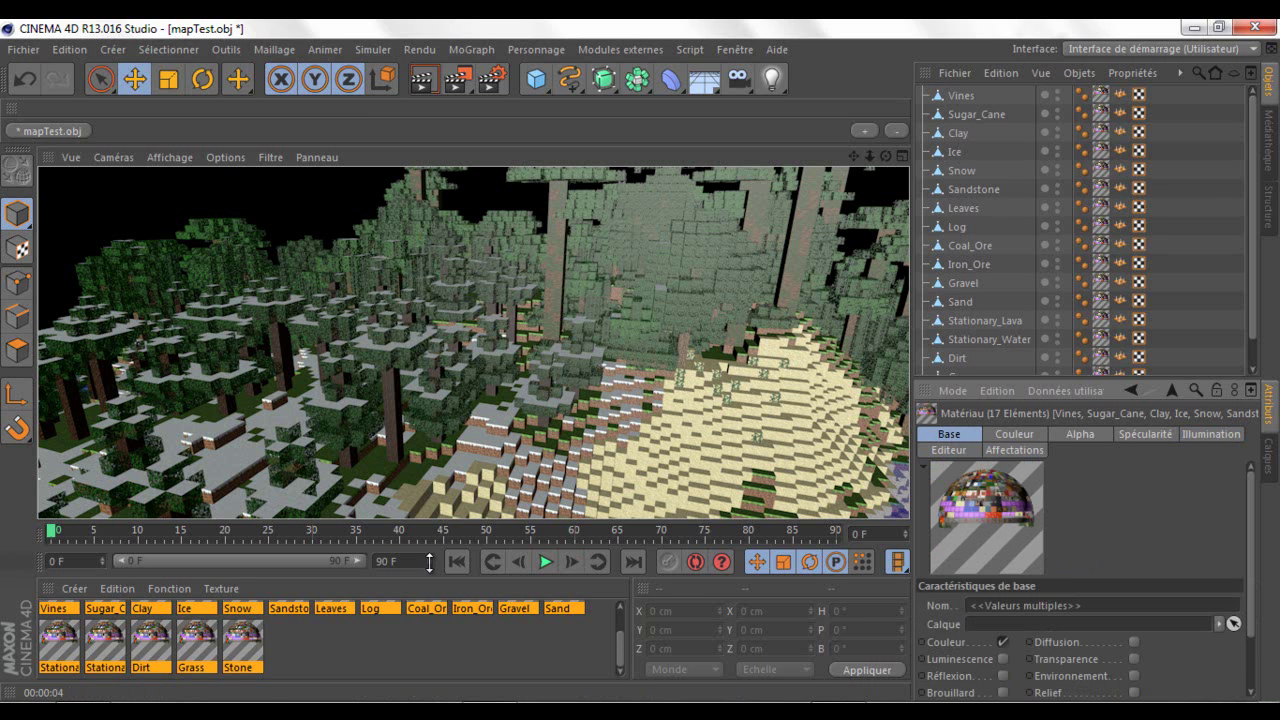
Check the Stone material's channels in the material editor and disable the Specularity channel on all the materials
click(243, 640)
double_click(243, 640)
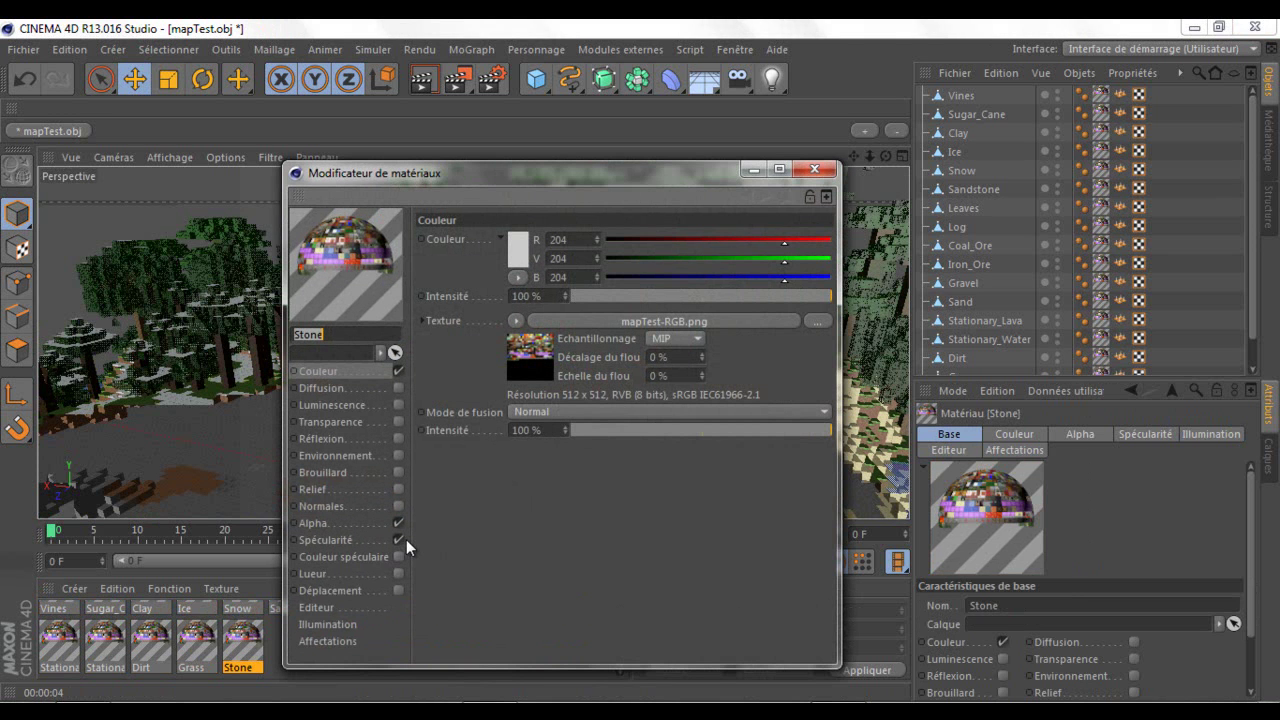
click(815, 168)
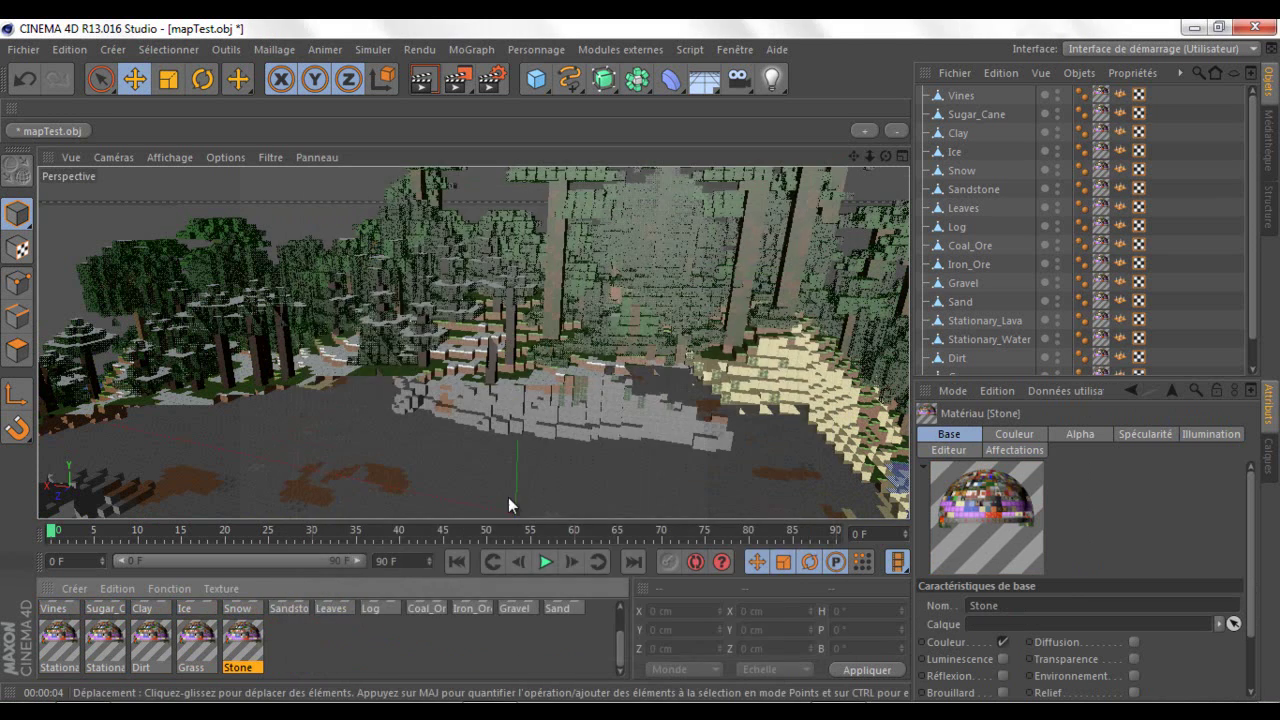
key(ctrl+a)
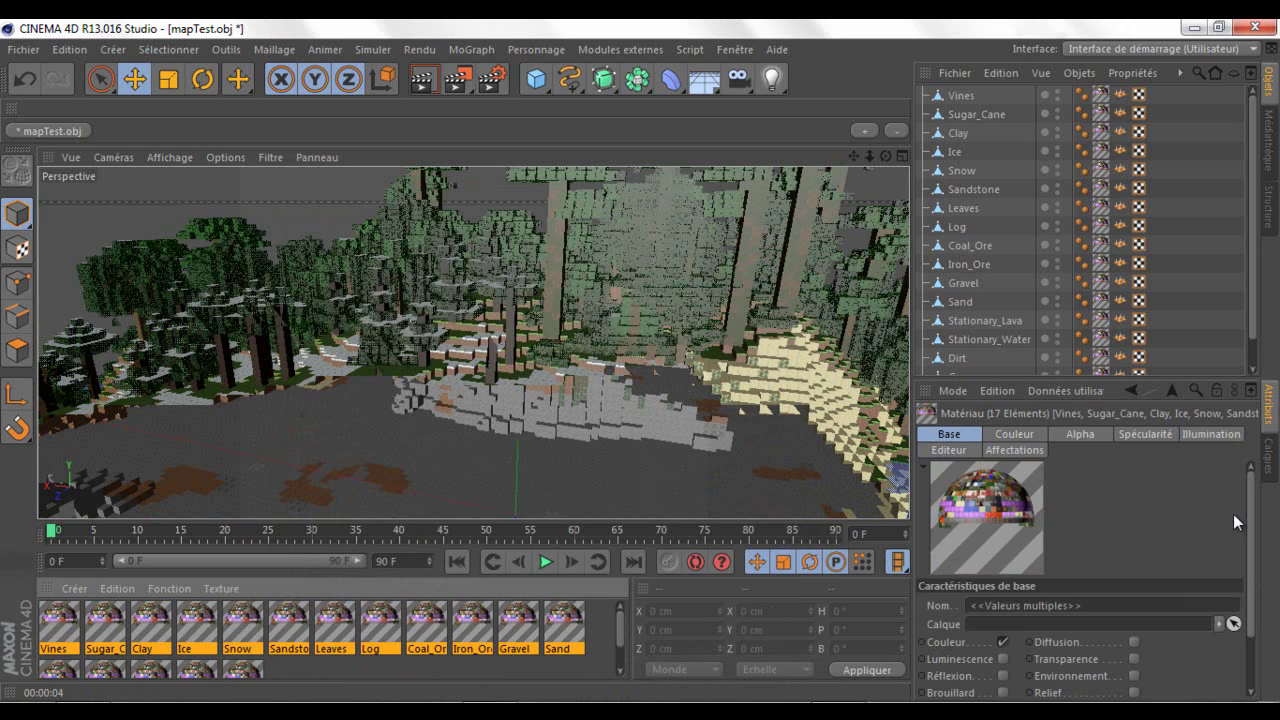
scroll(1096, 540, down, 2)
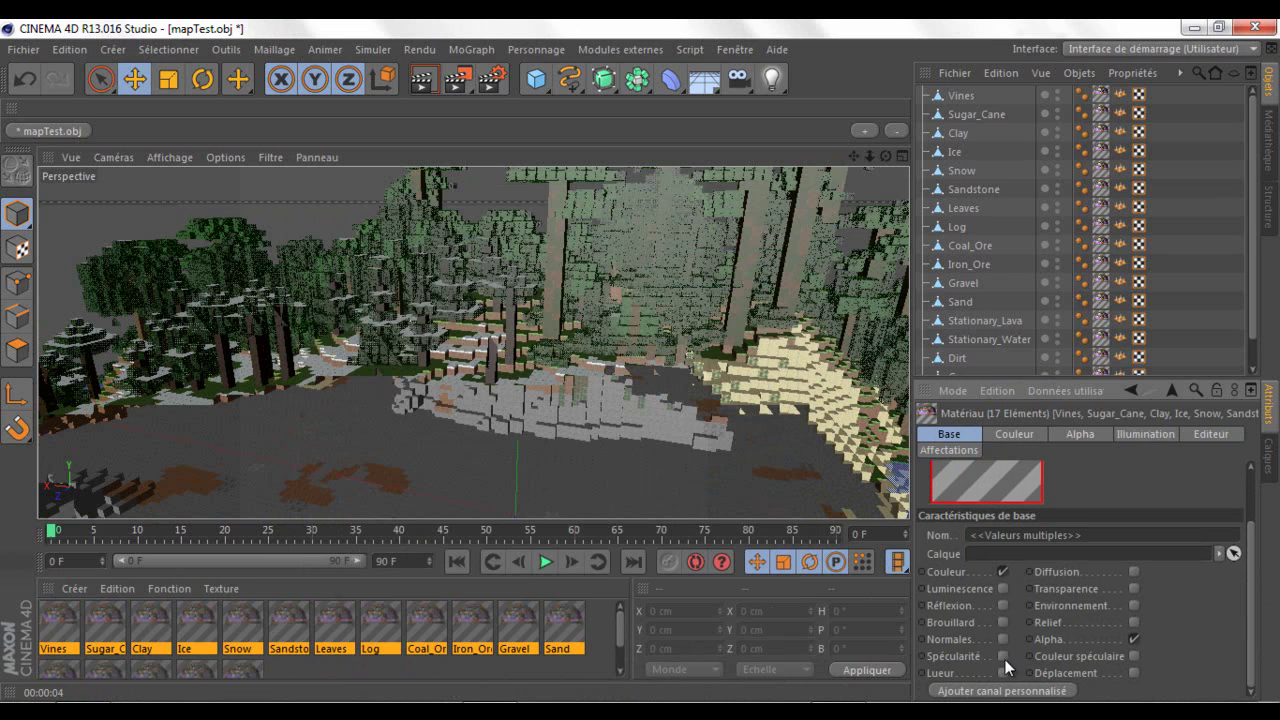
Turn off the Specularity channel on all the materials and render the view to check the textures
click(1004, 655)
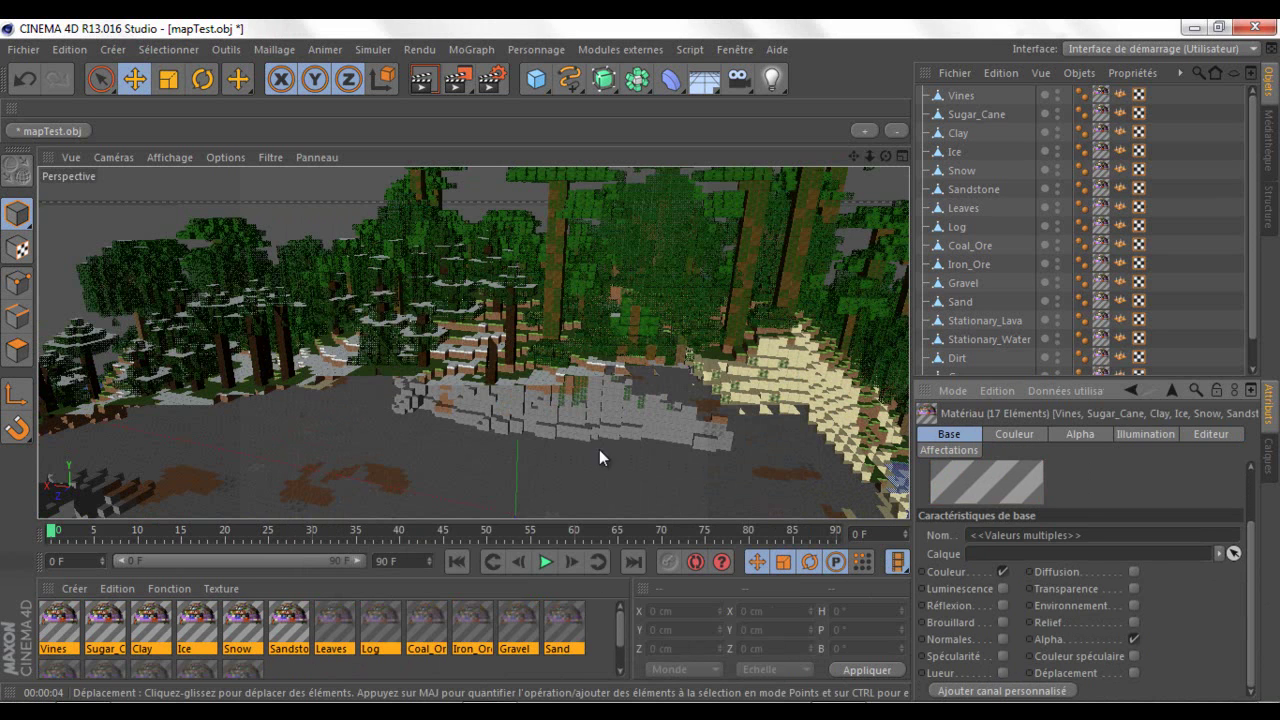
click(428, 78)
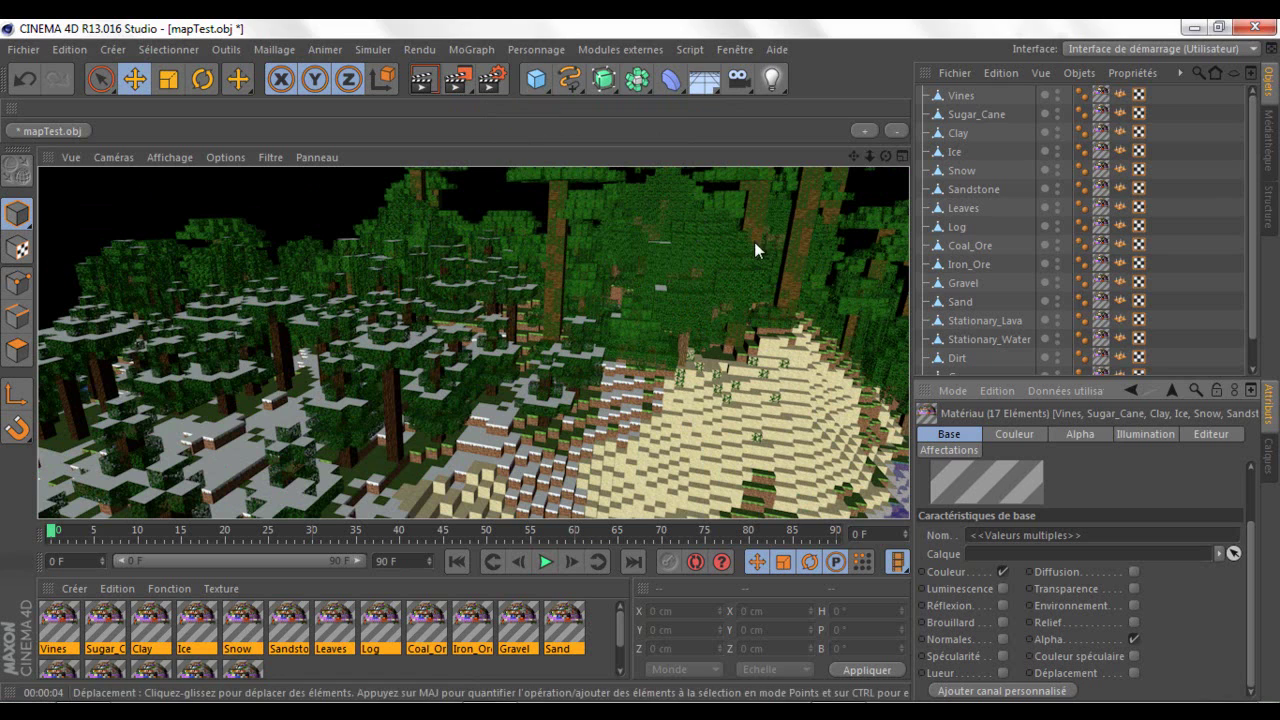
Group all the map's objects under one null object and rename it terrain
key(ctrl+a)
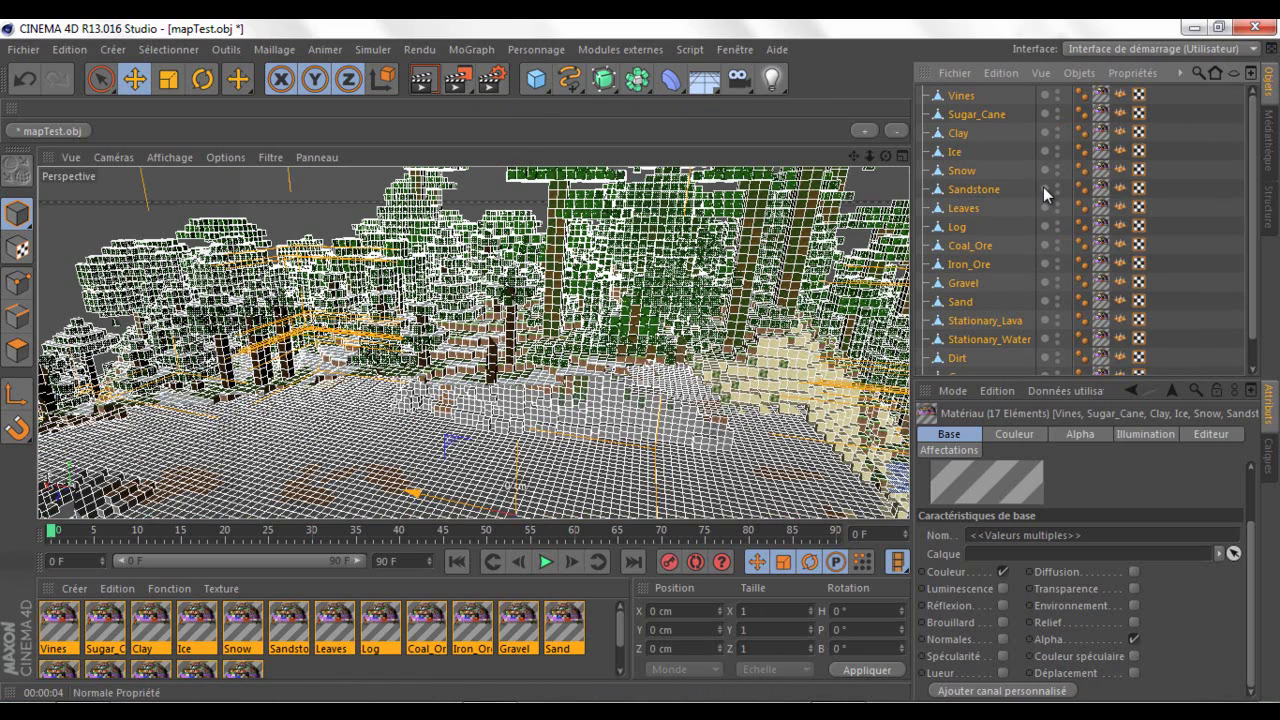
key(alt+g)
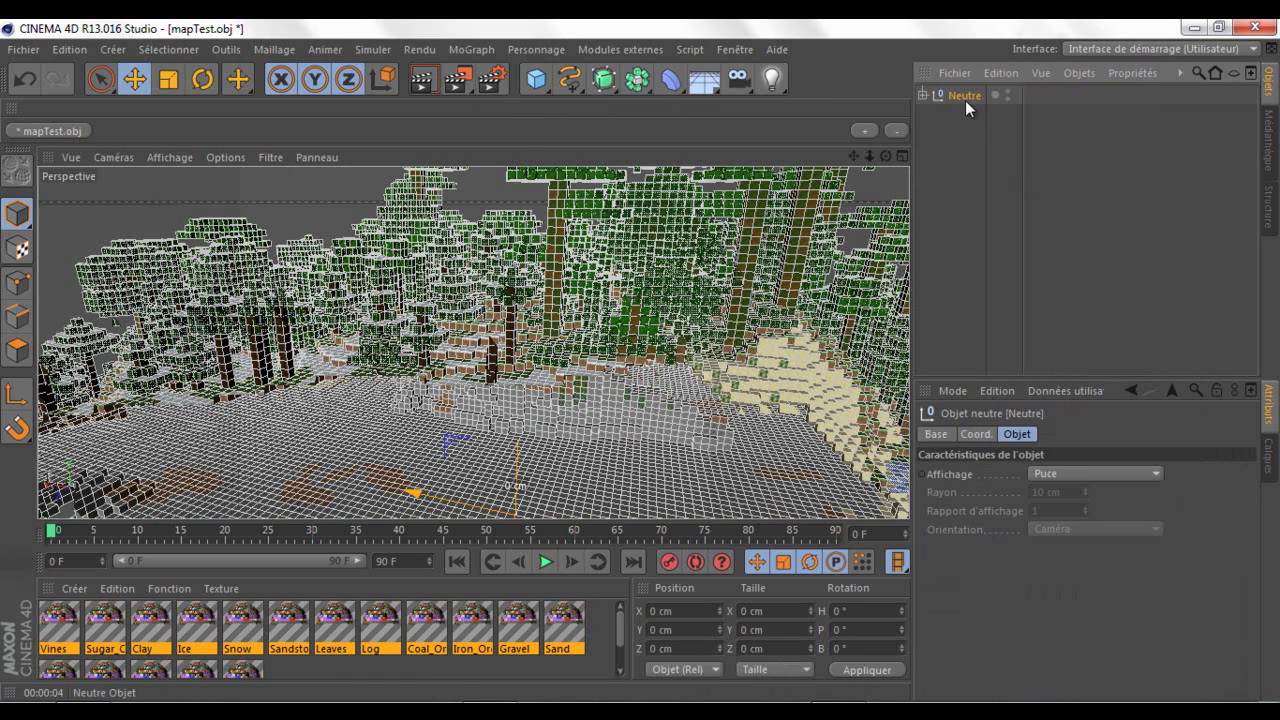
double_click(966, 96)
text(terrain)
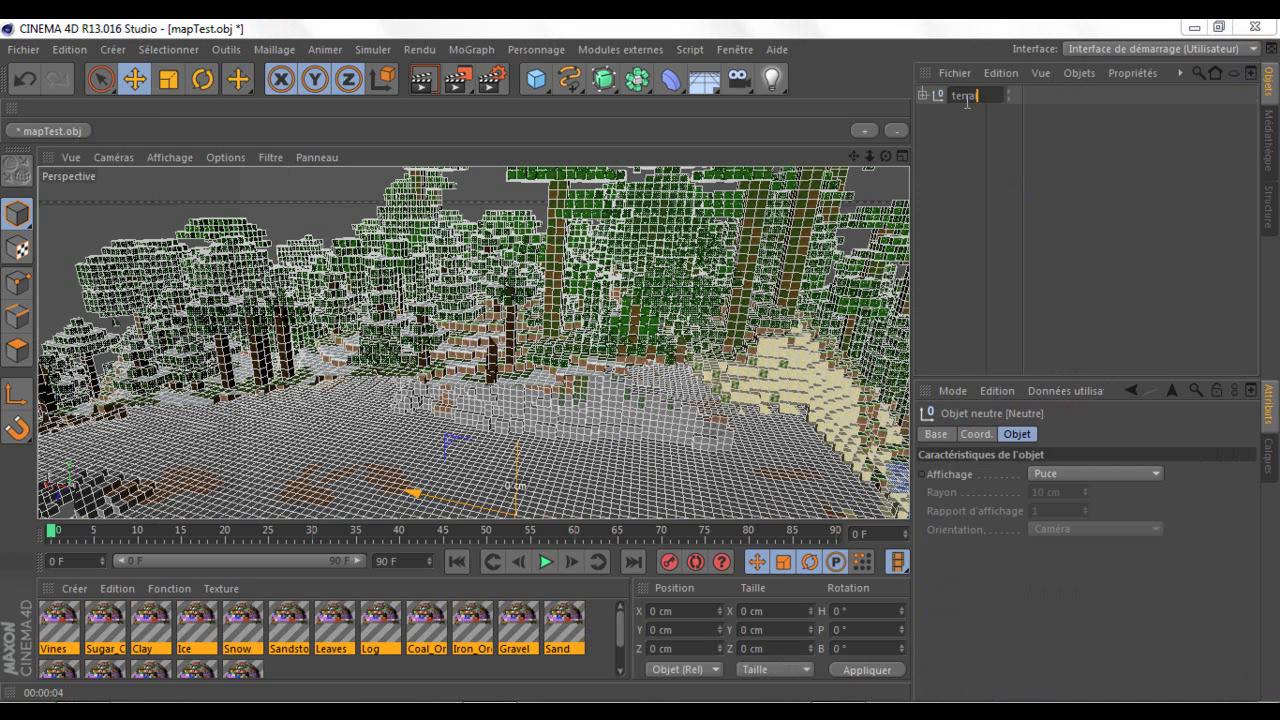
key(Return)
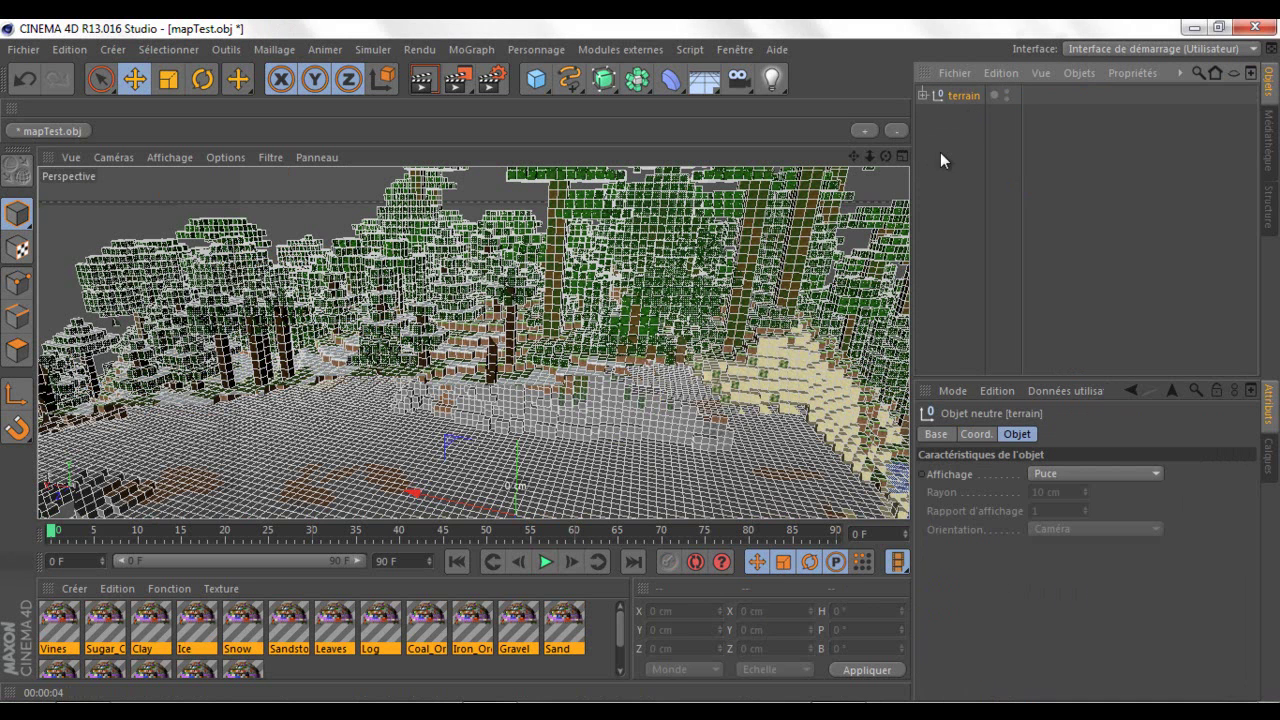
click(940, 152)
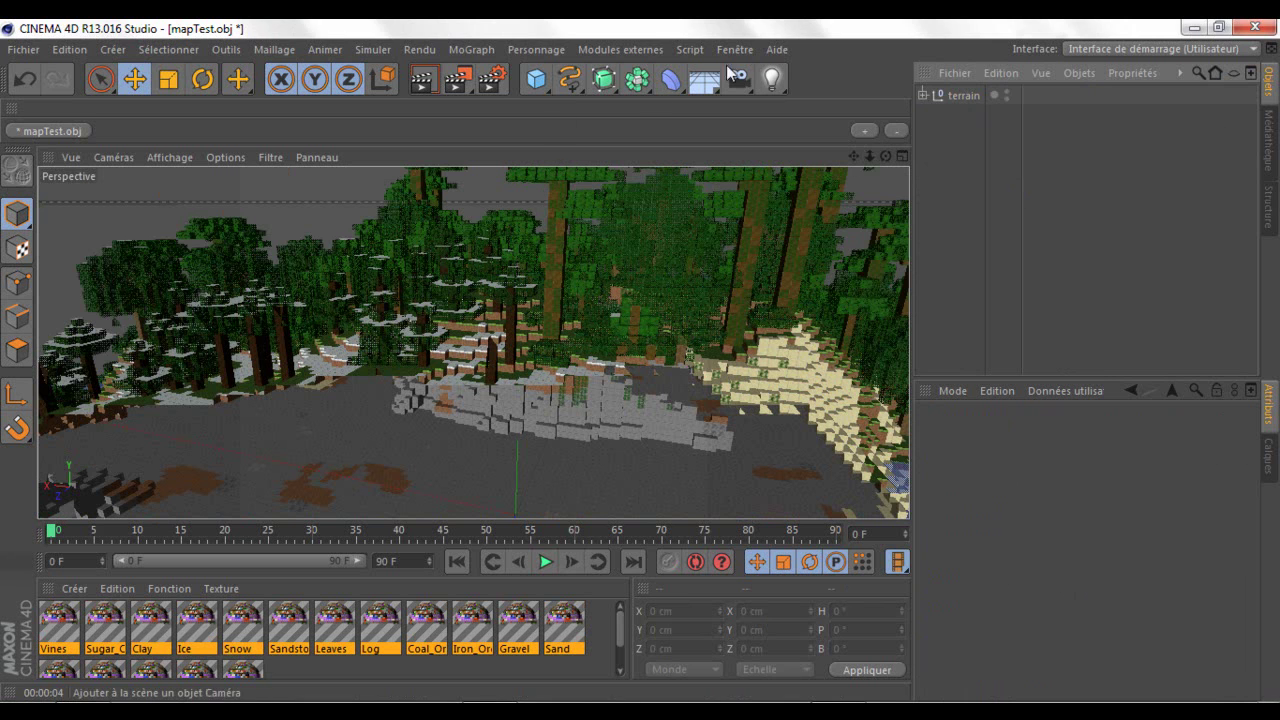
Add a Sun light to the scene and open its date, time and location settings
click(771, 79)
click(840, 198)
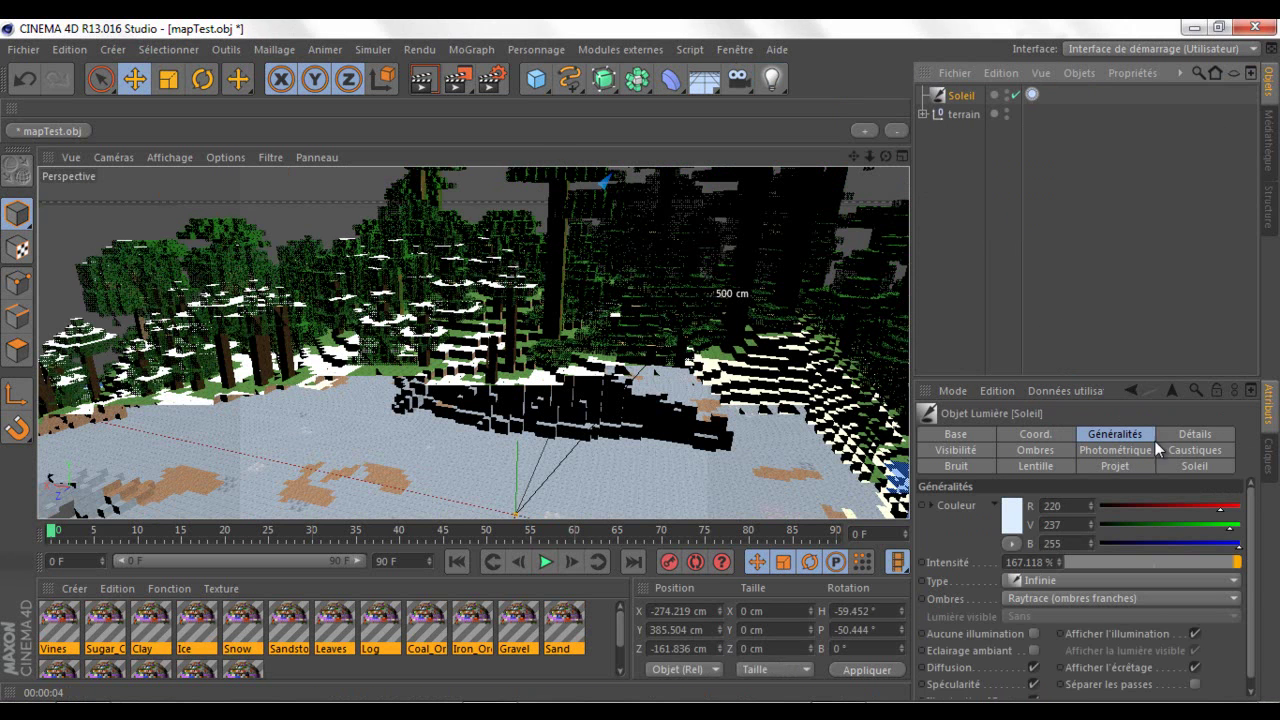
click(1050, 434)
click(1196, 435)
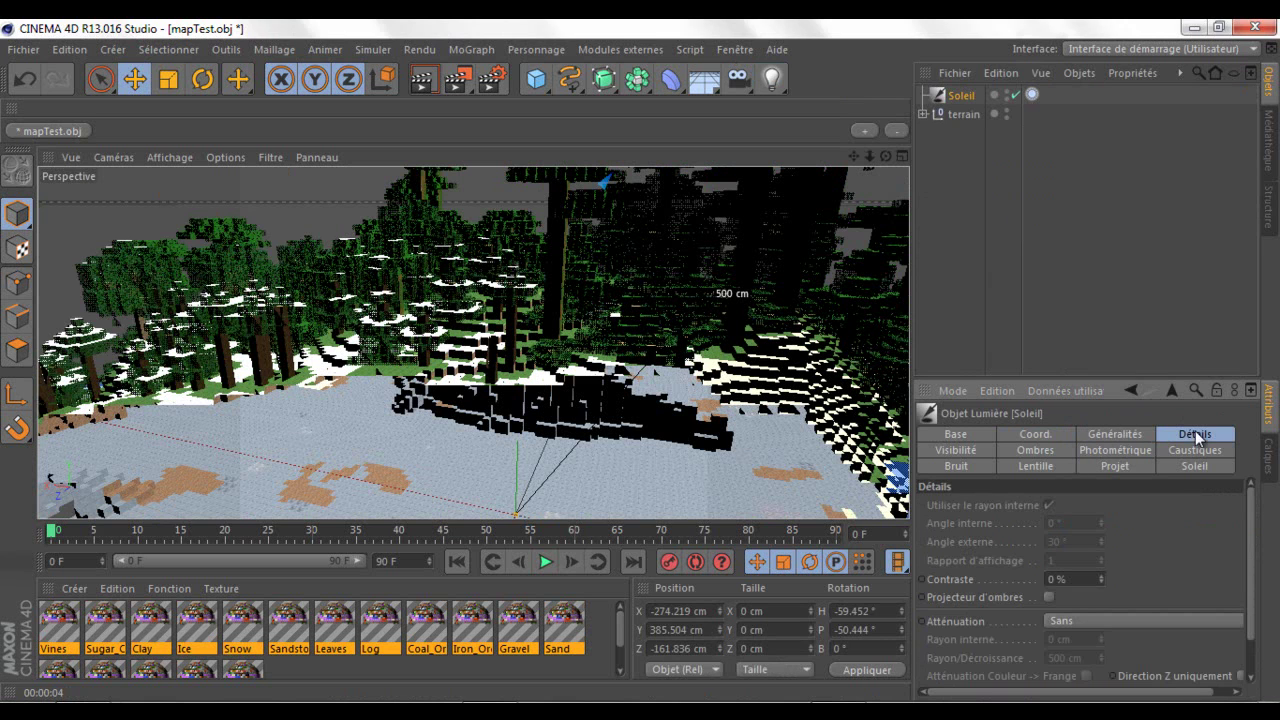
click(1185, 468)
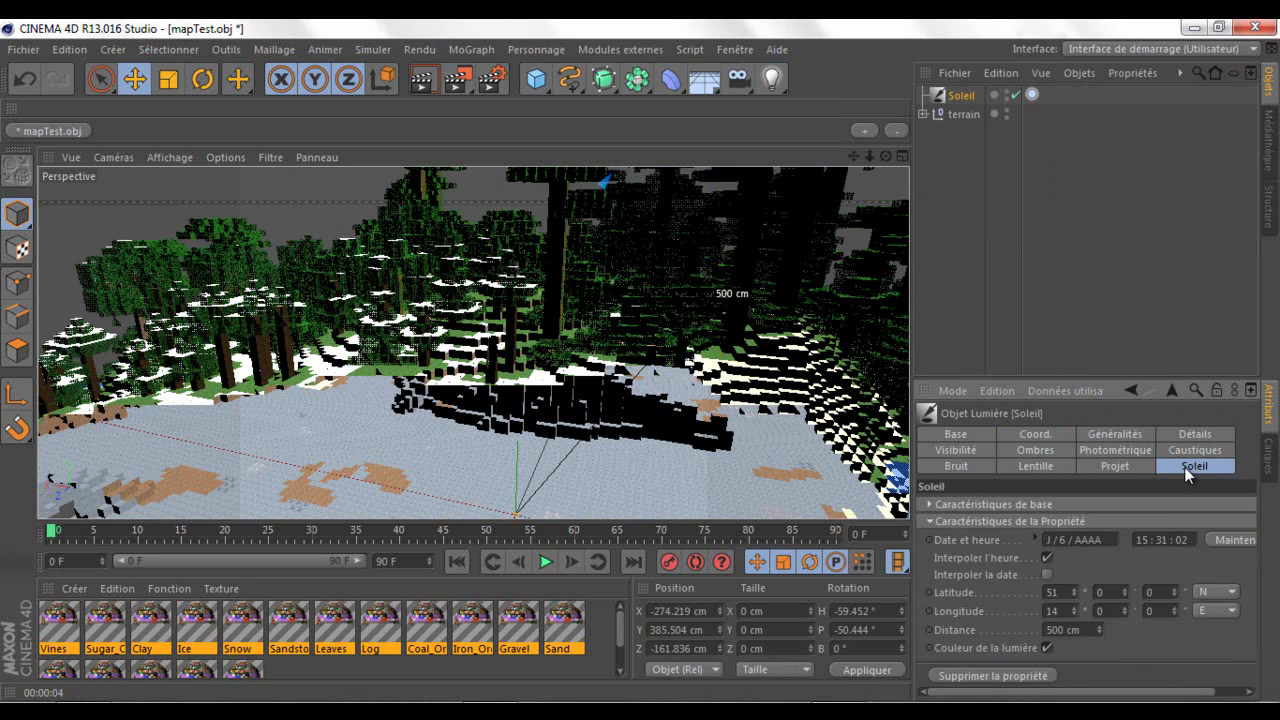
Set the Sun light's time to 18:31:02 and render the view
drag(1143, 543, 1151, 543)
text(8)
key(Return)
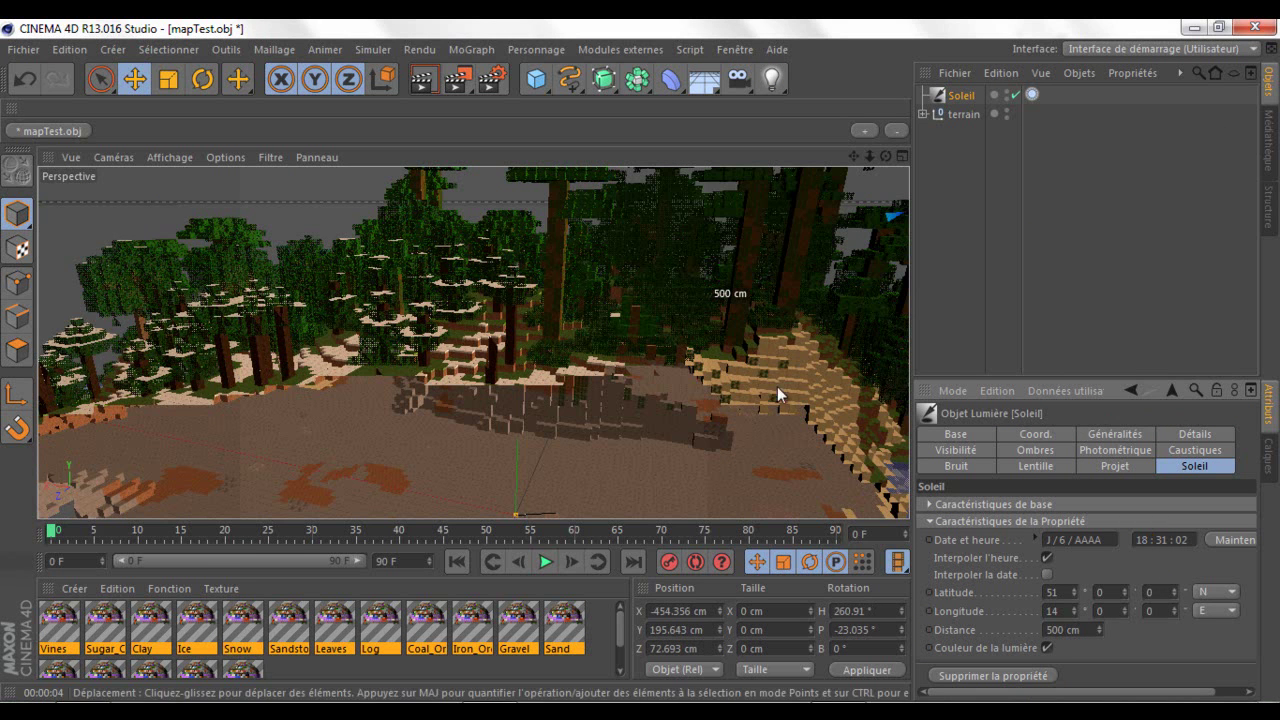
click(424, 88)
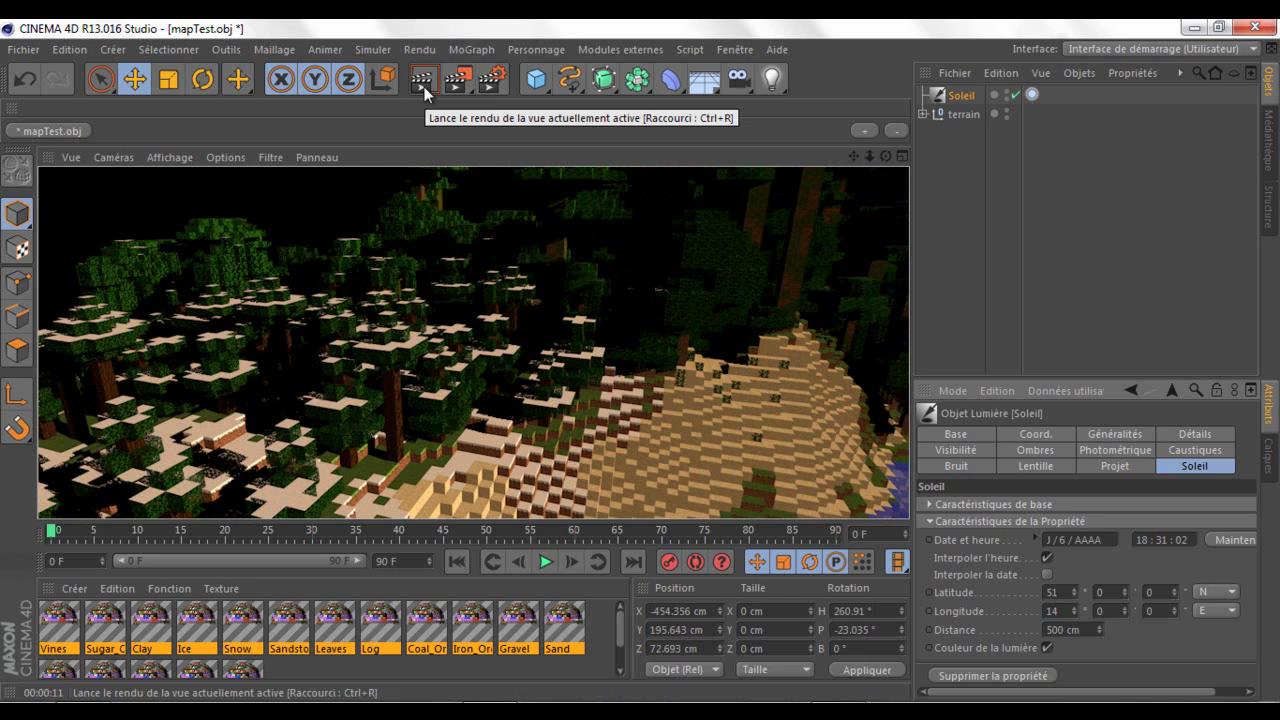
Add a physical sky object to the scene and render the view with it
click(706, 83)
click(897, 88)
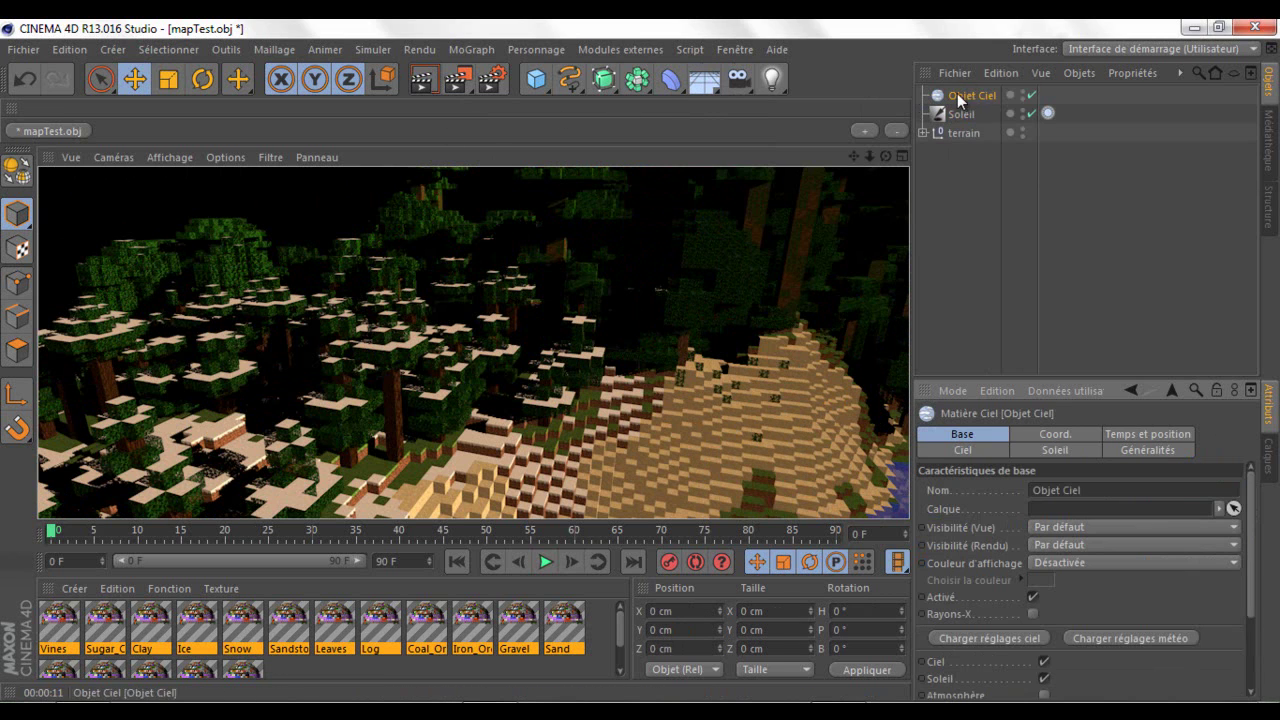
click(428, 80)
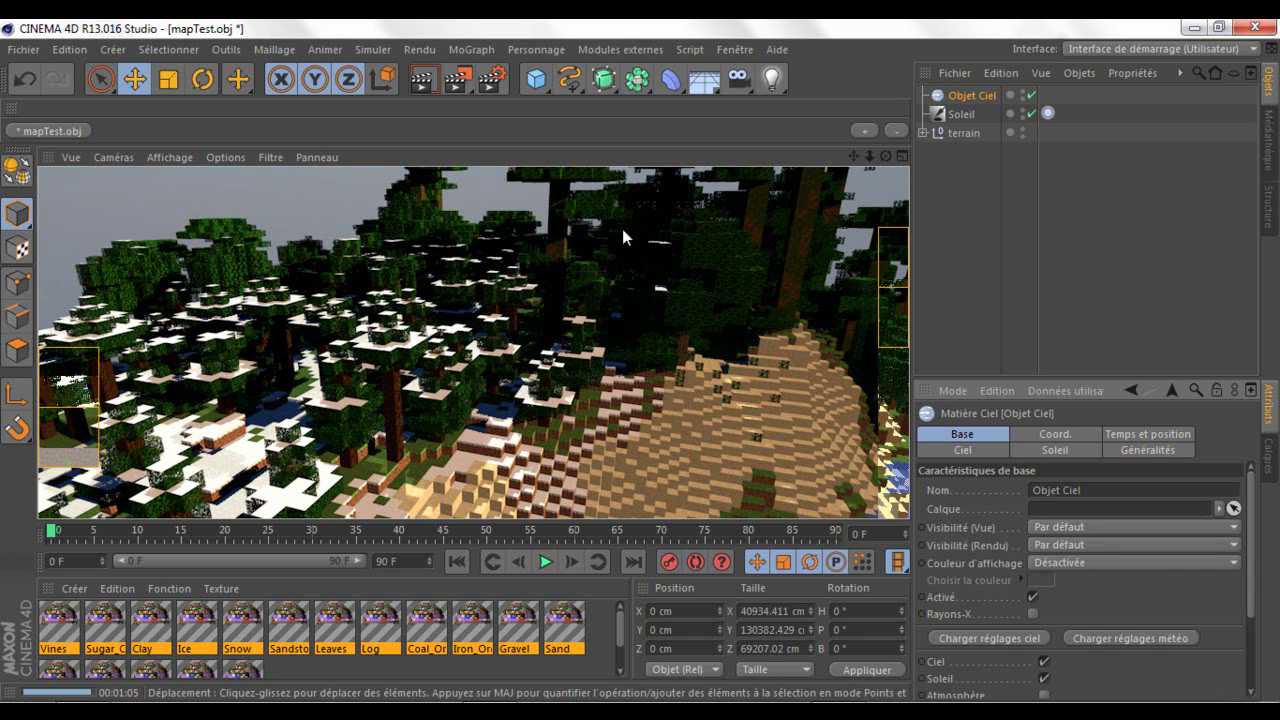
Check the sky object's settings and set its time of day to 18:00:00
click(952, 94)
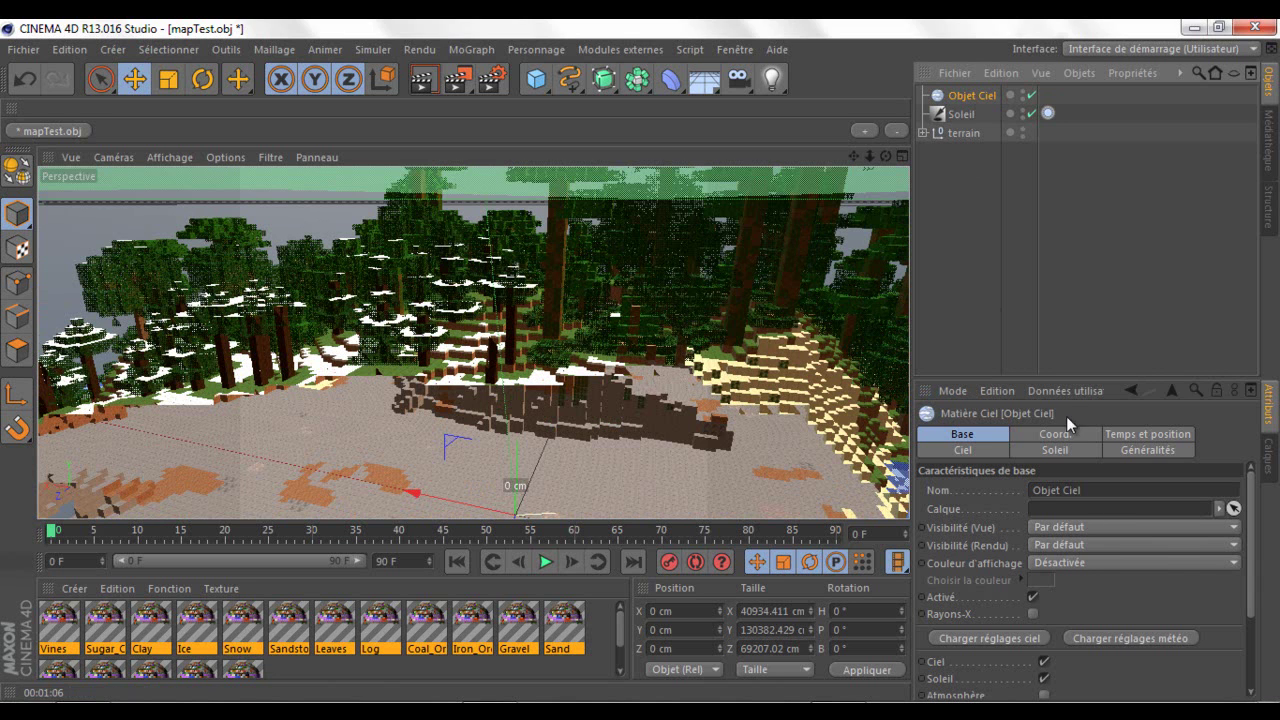
click(979, 448)
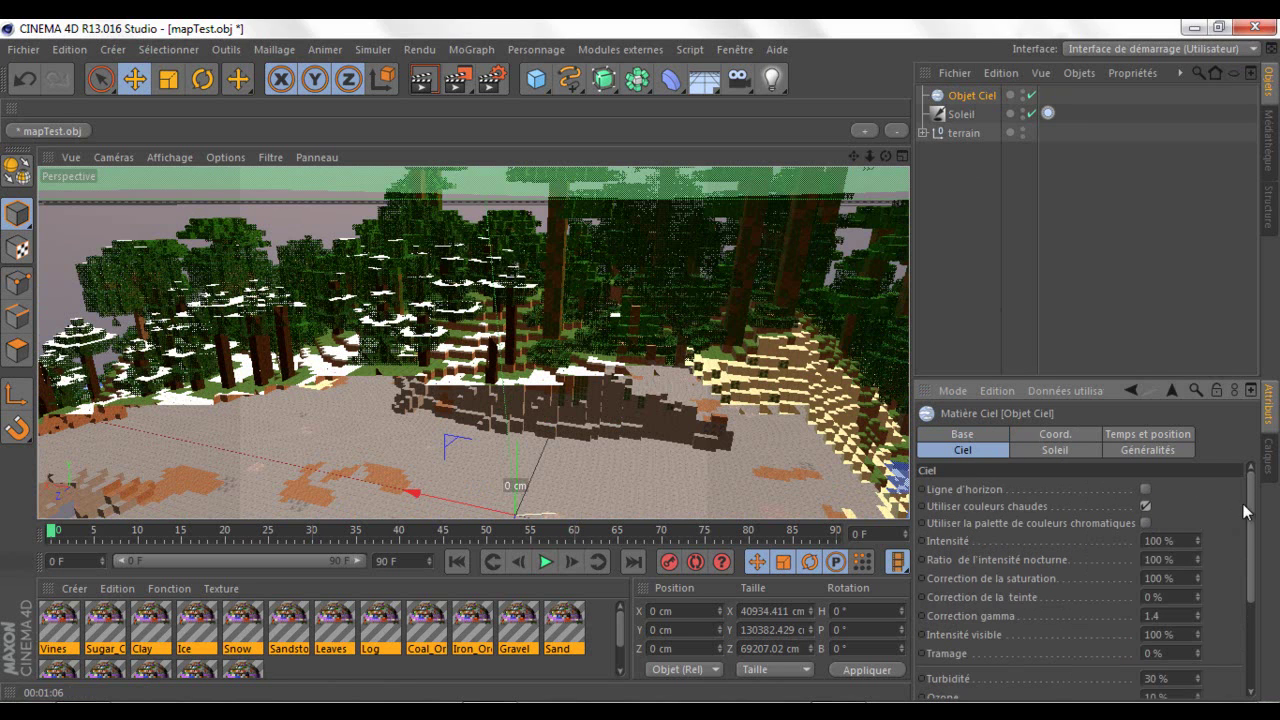
scroll(1231, 509, down, 5)
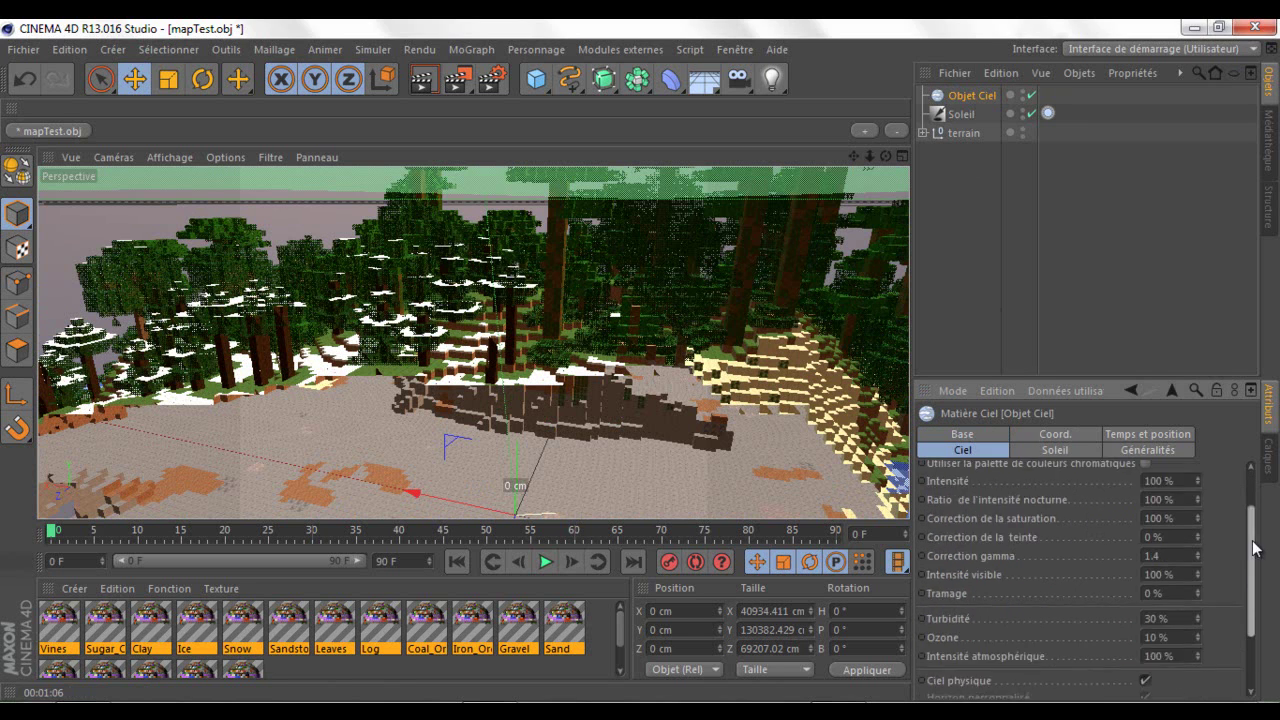
click(1158, 440)
click(1154, 450)
click(1162, 436)
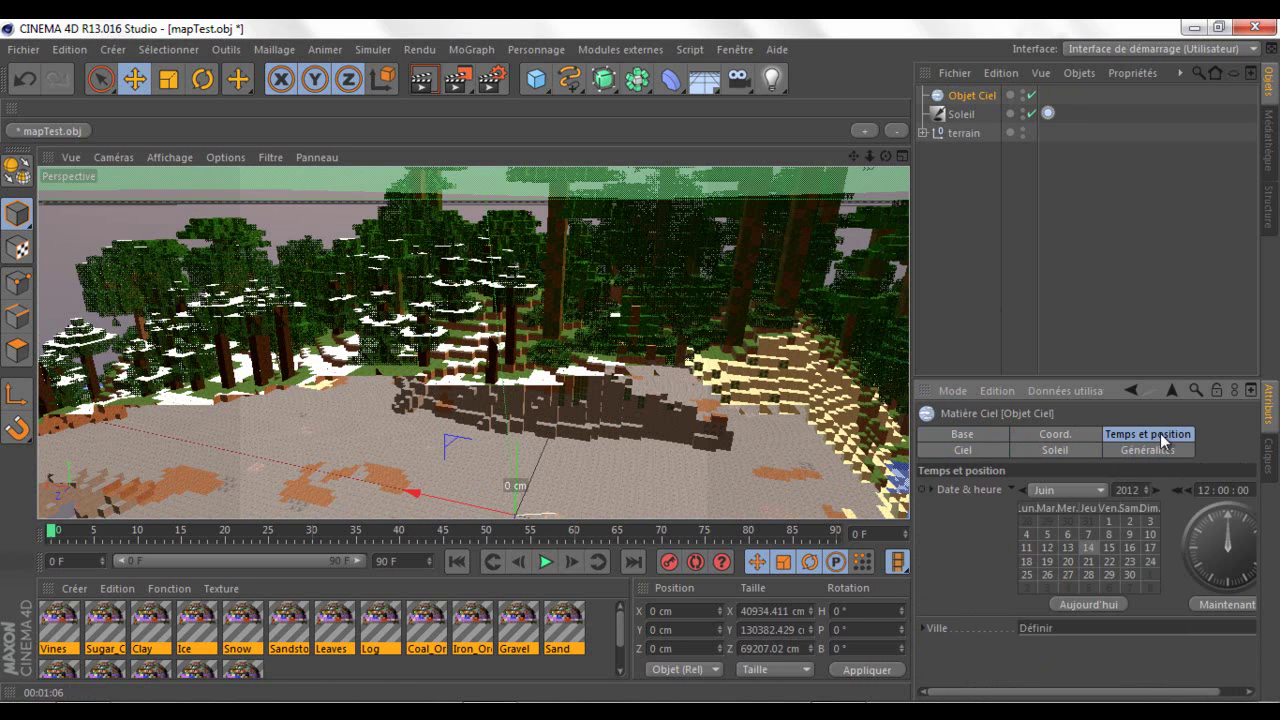
click(1208, 490)
text(8)
key(Return)
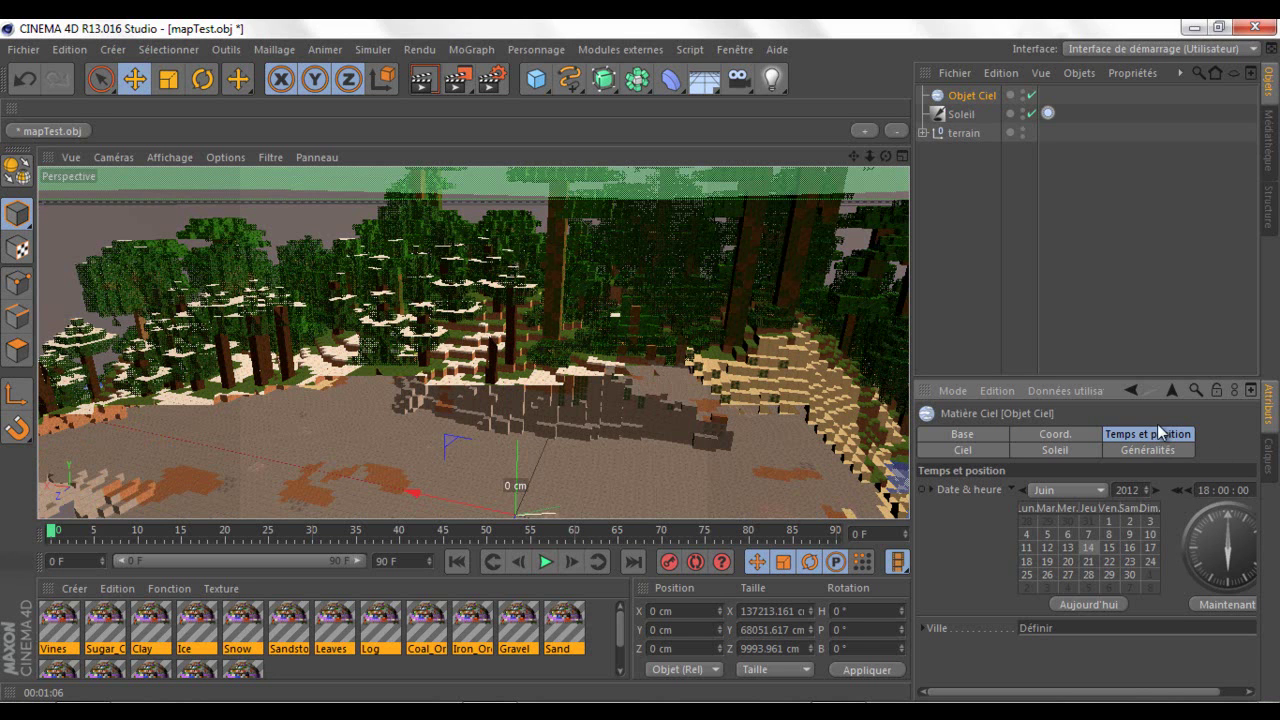
Try to change the preview colour of the sky object's sun to a stronger orange tone
click(1085, 436)
click(1095, 450)
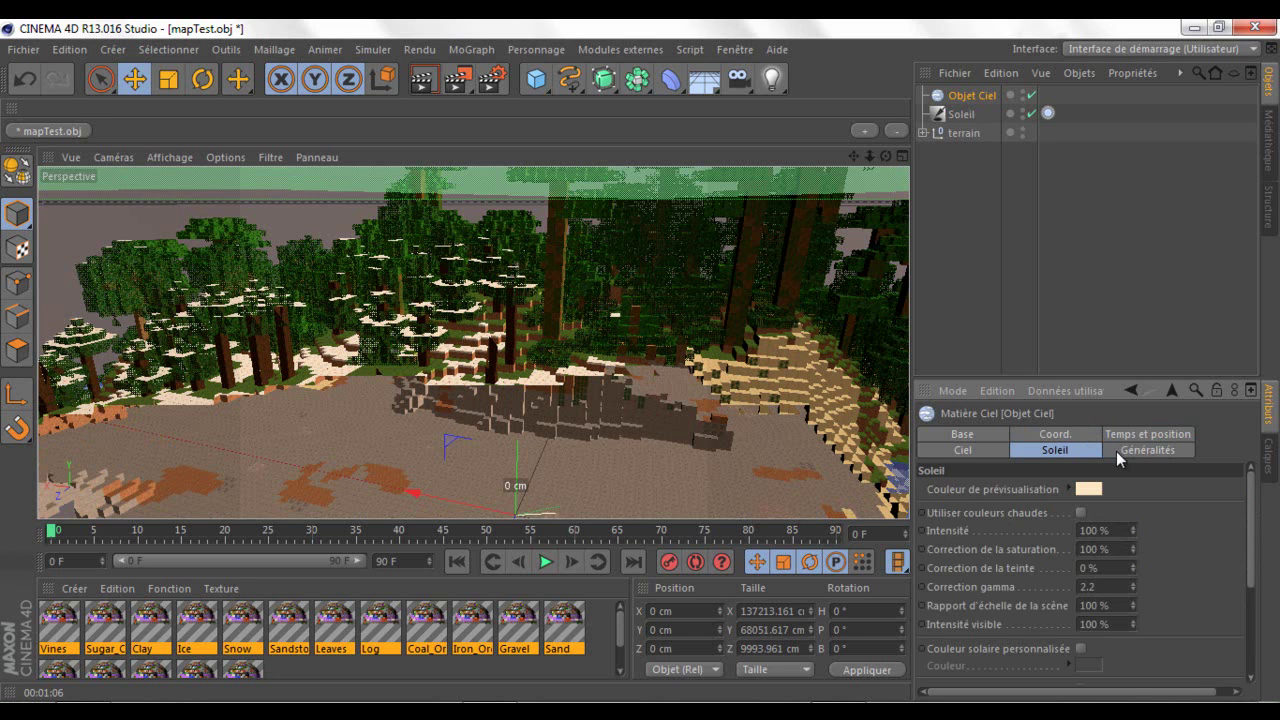
click(1094, 486)
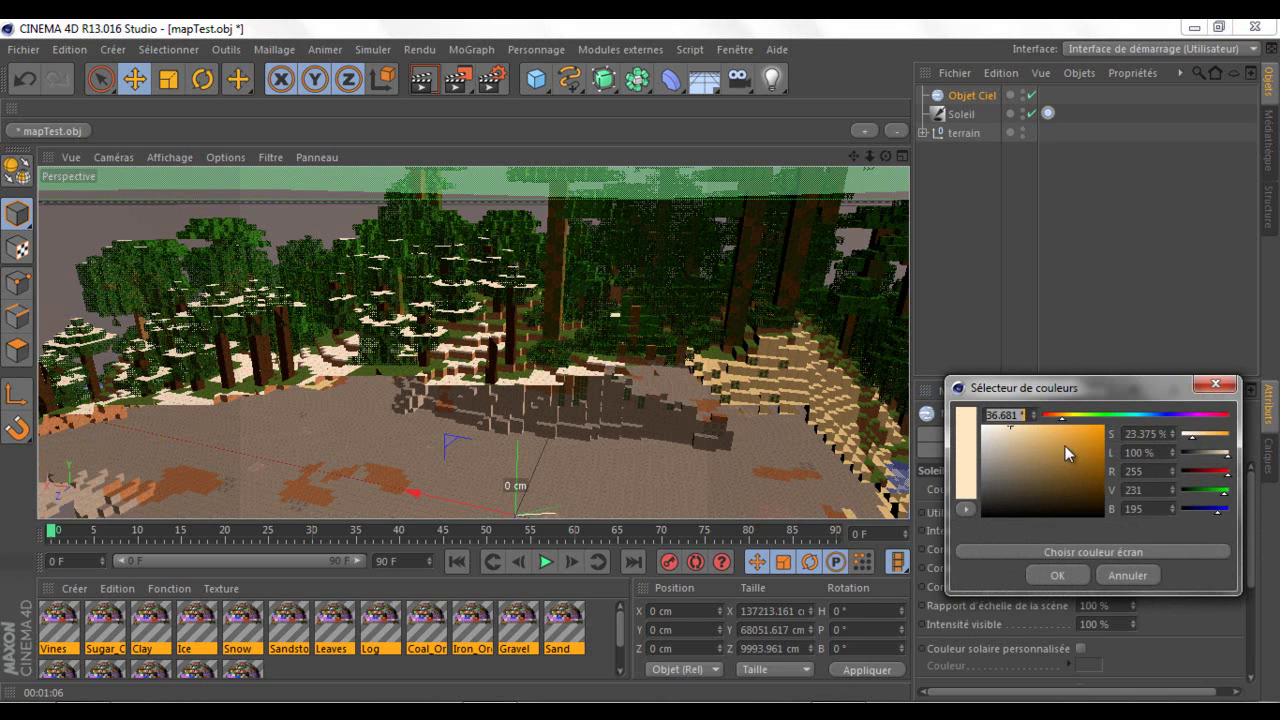
click(1055, 417)
drag(1075, 442, 1062, 430)
click(1052, 578)
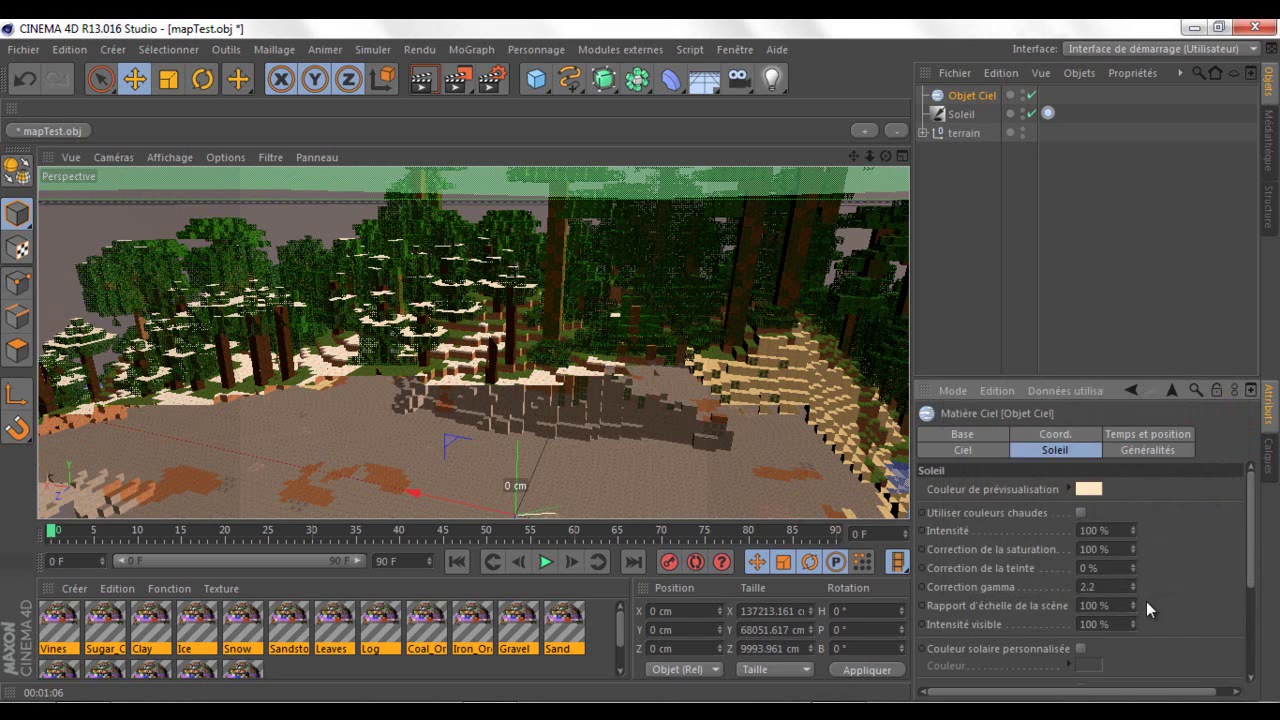
Enable a custom sun colour on the sky object, set it to orange RGB 255, 116, 52, and render the view
click(1079, 648)
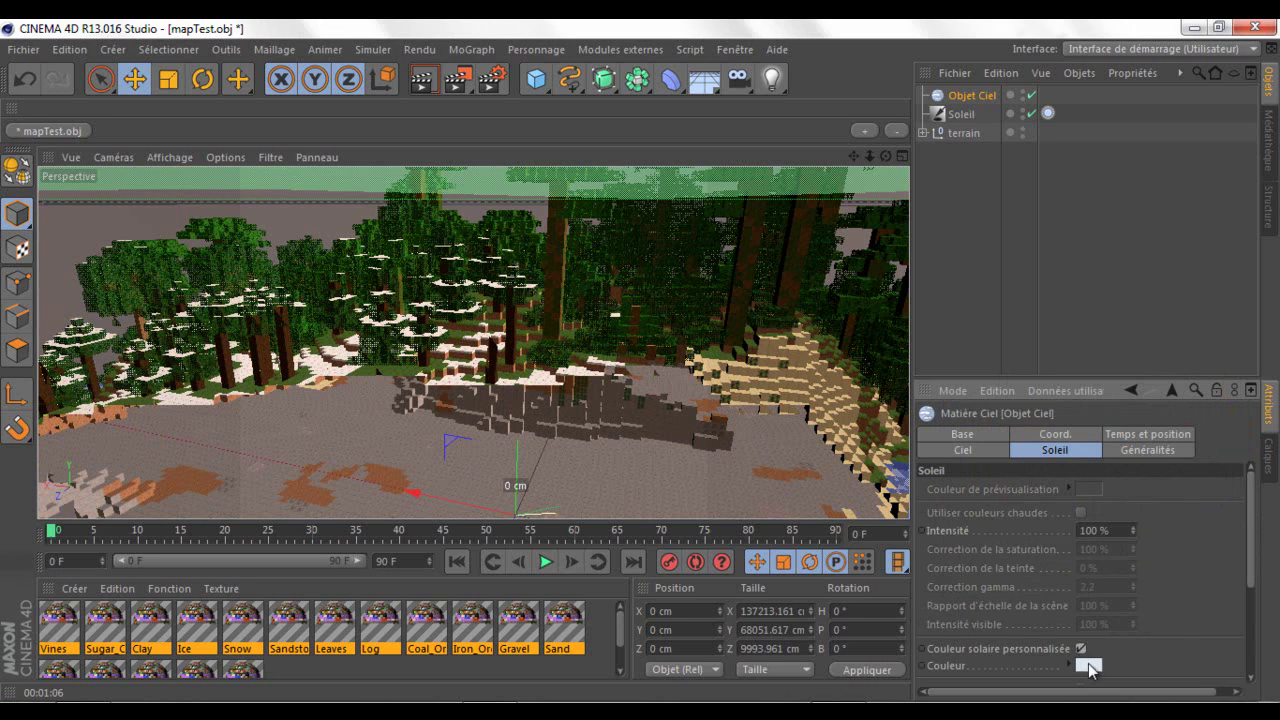
click(1086, 666)
drag(1064, 518, 1051, 521)
drag(1097, 540, 1084, 530)
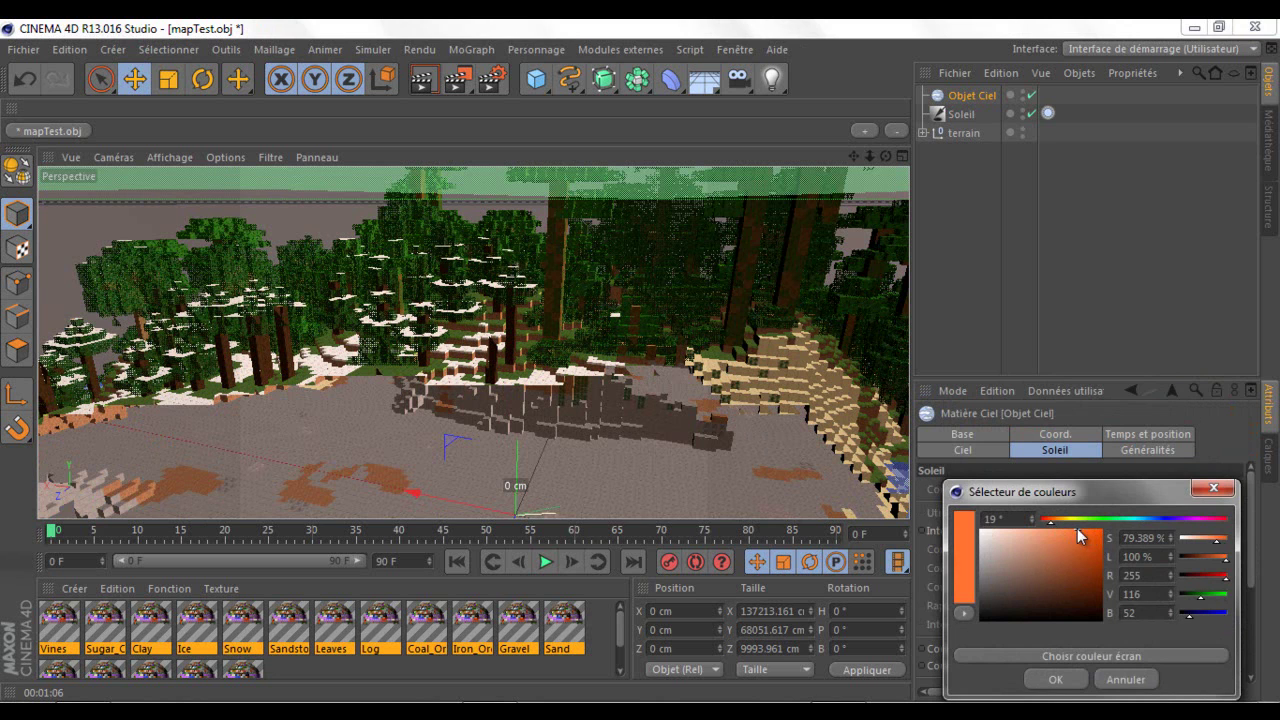
click(1055, 679)
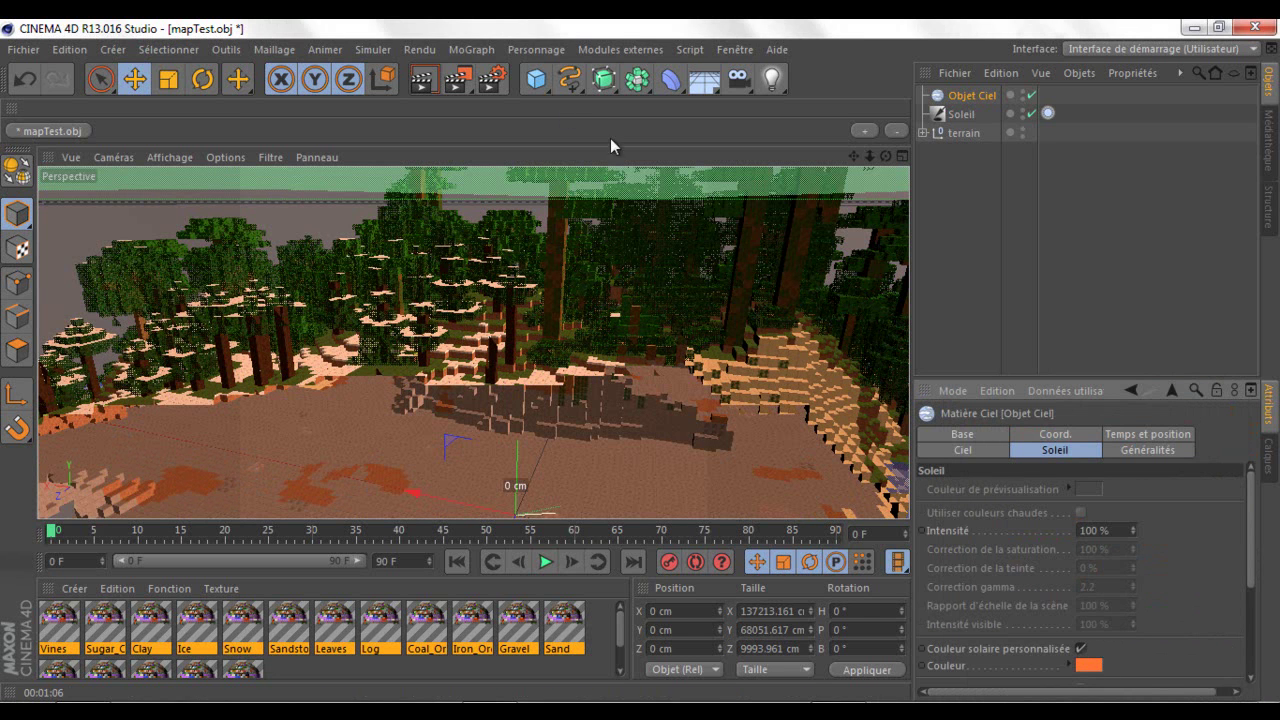
click(425, 90)
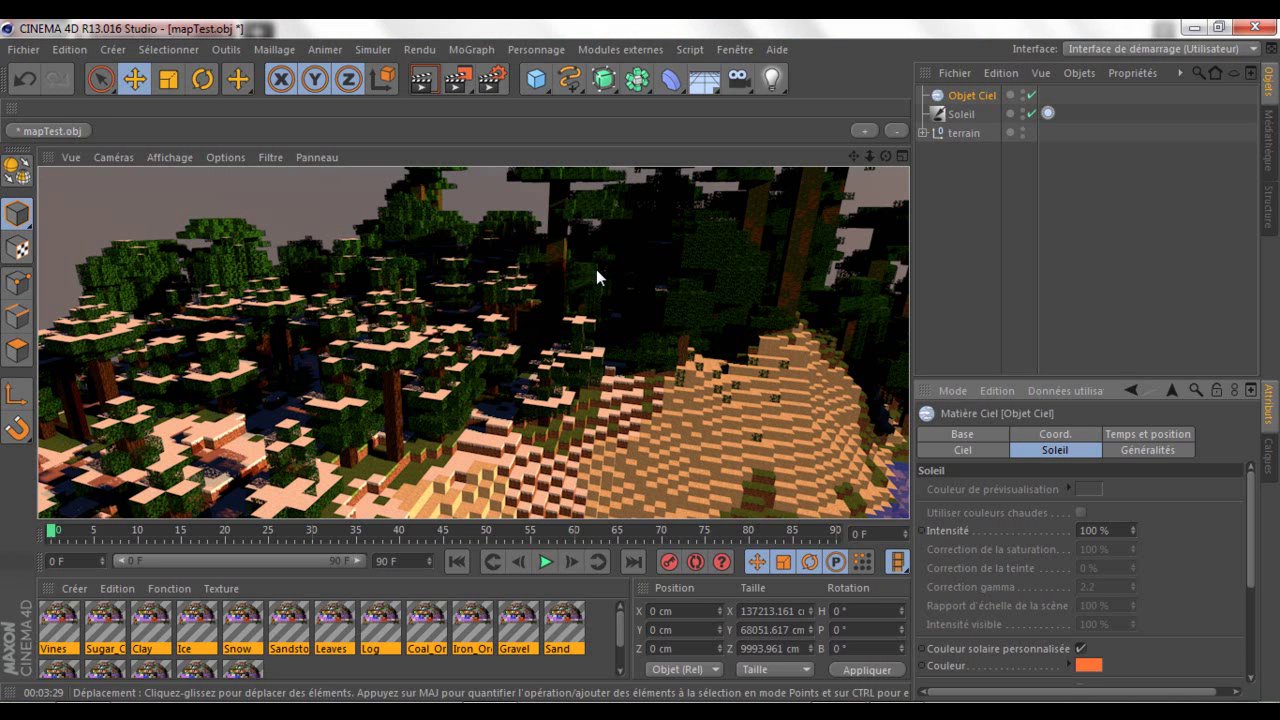
Add a cloud object, move it to about X 0.57 cm, Y 0.72 cm, and render the view
click(713, 87)
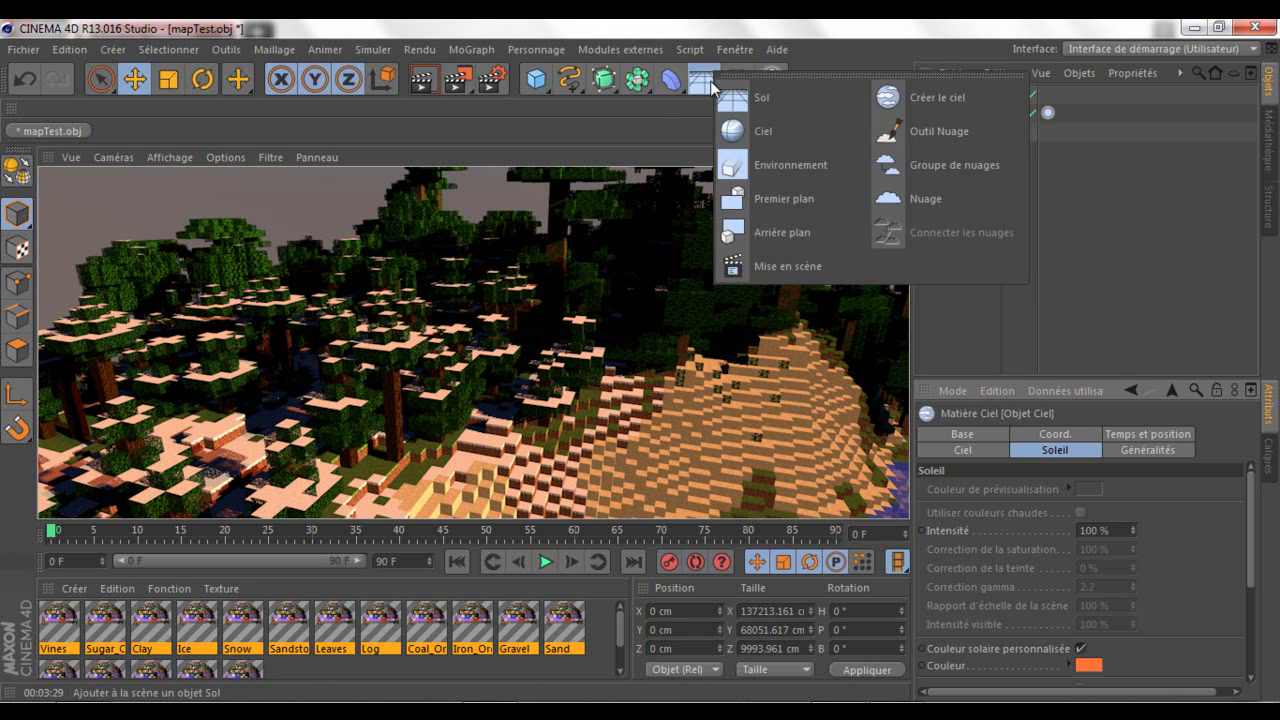
click(943, 199)
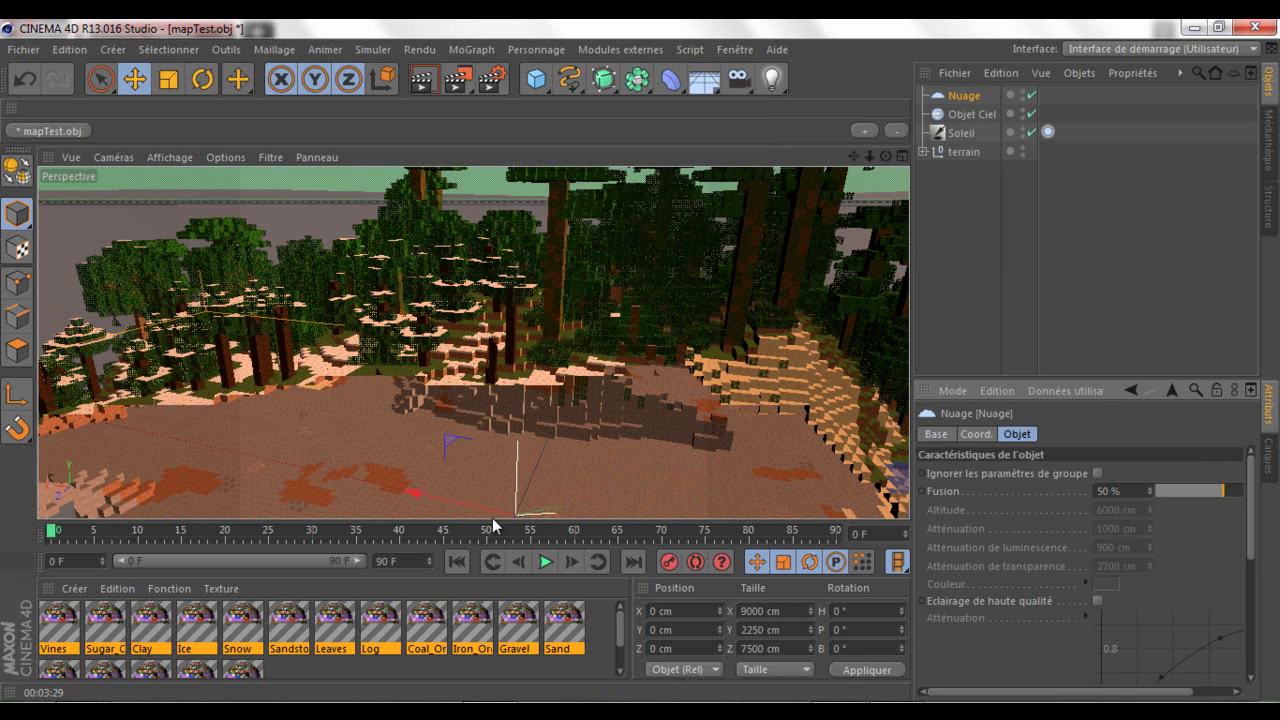
drag(445, 498, 640, 360)
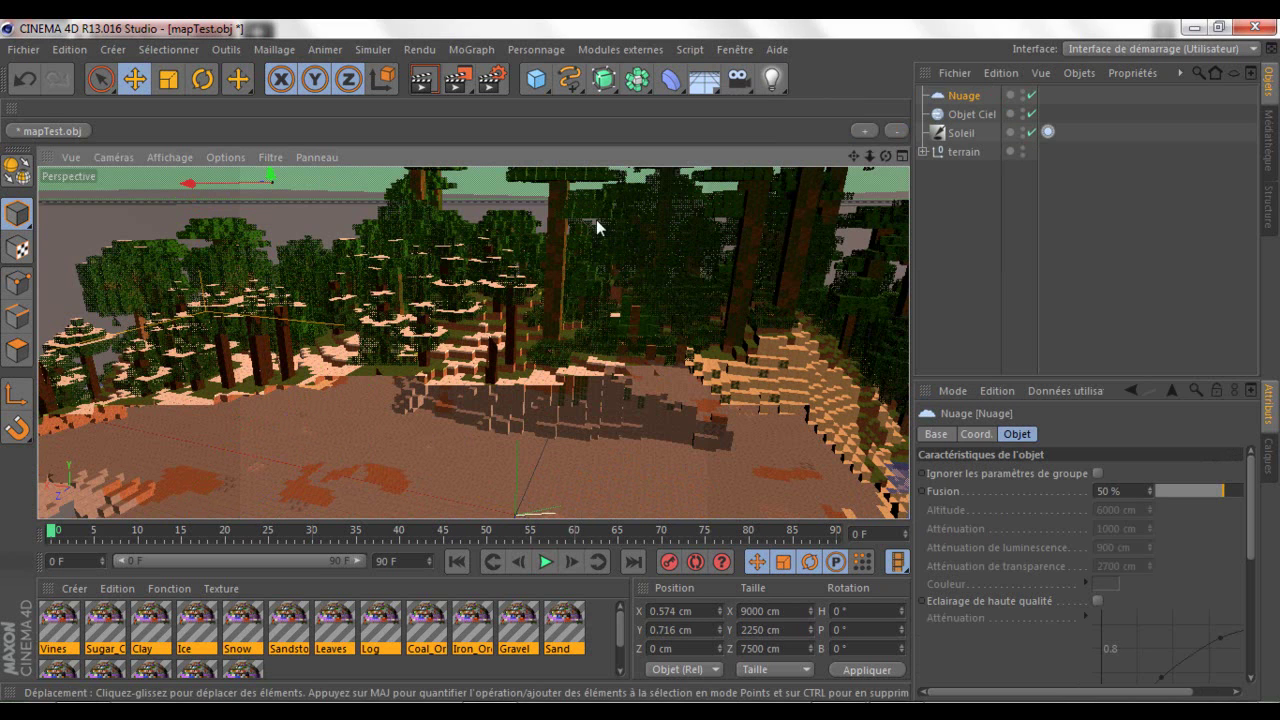
click(420, 82)
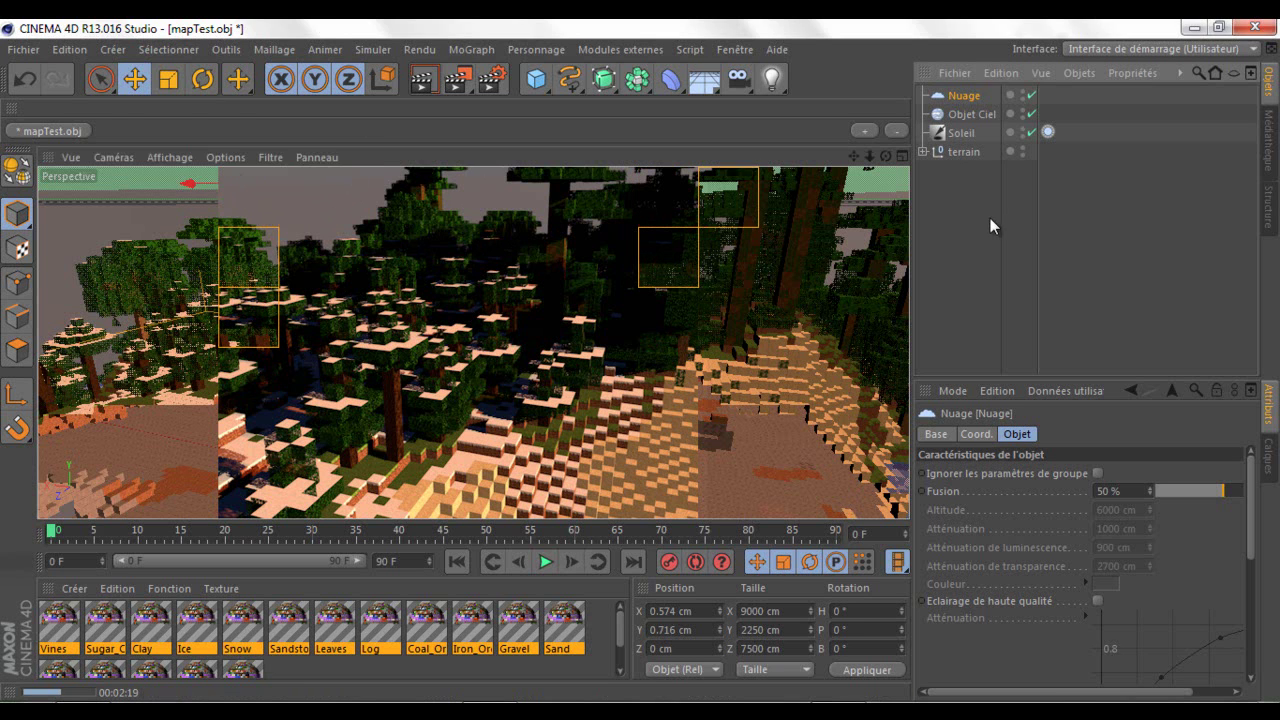
Look through the sky object's general, time, coordinate and sky settings and the cloud's object settings
click(962, 114)
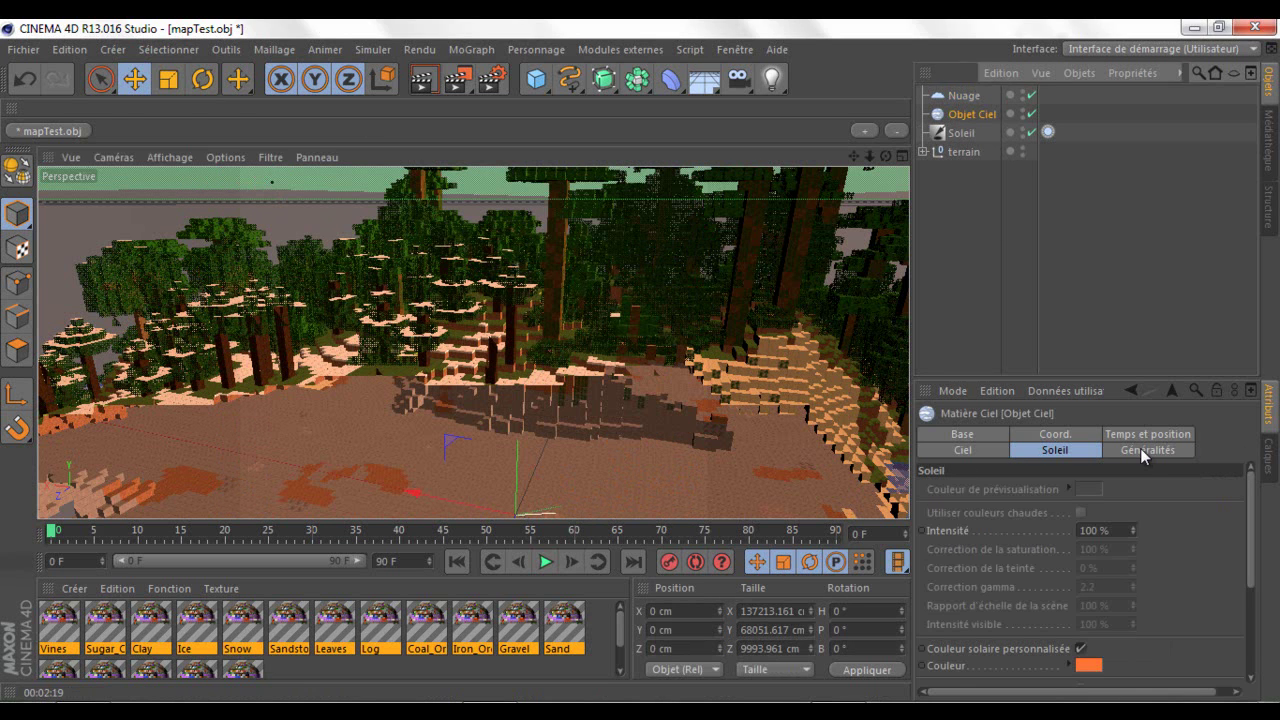
click(1140, 450)
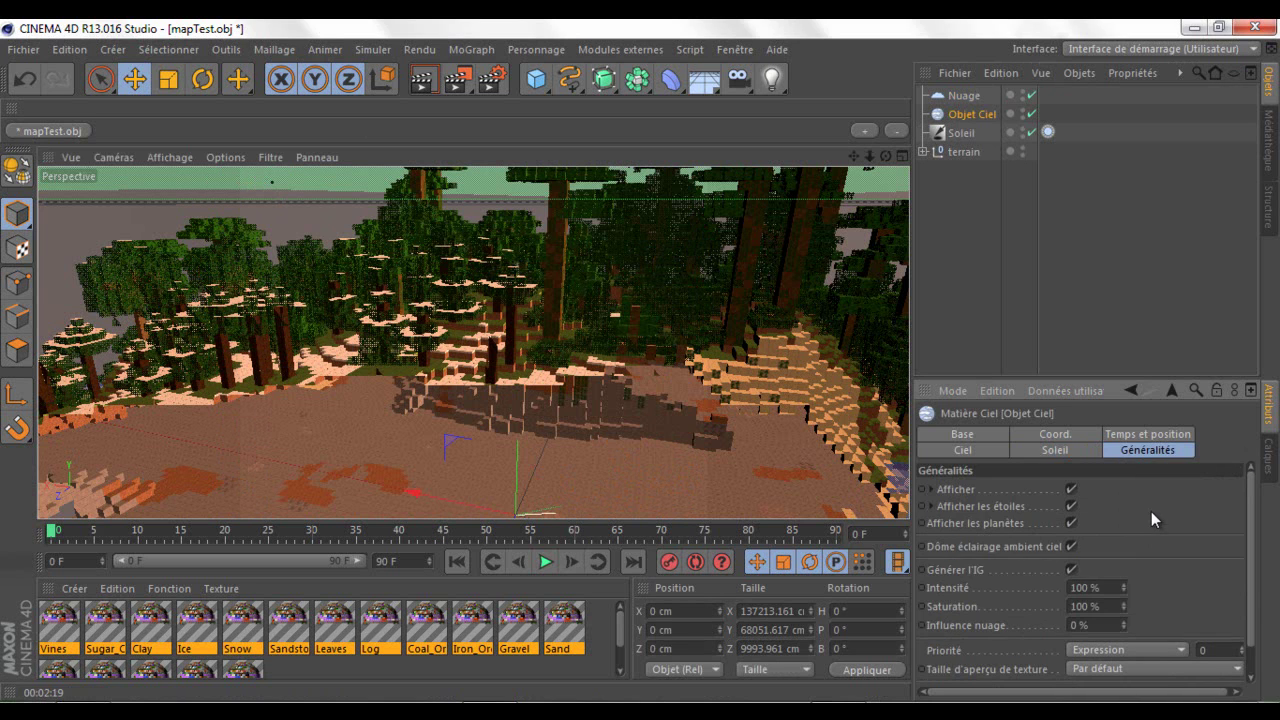
click(1140, 434)
click(1058, 436)
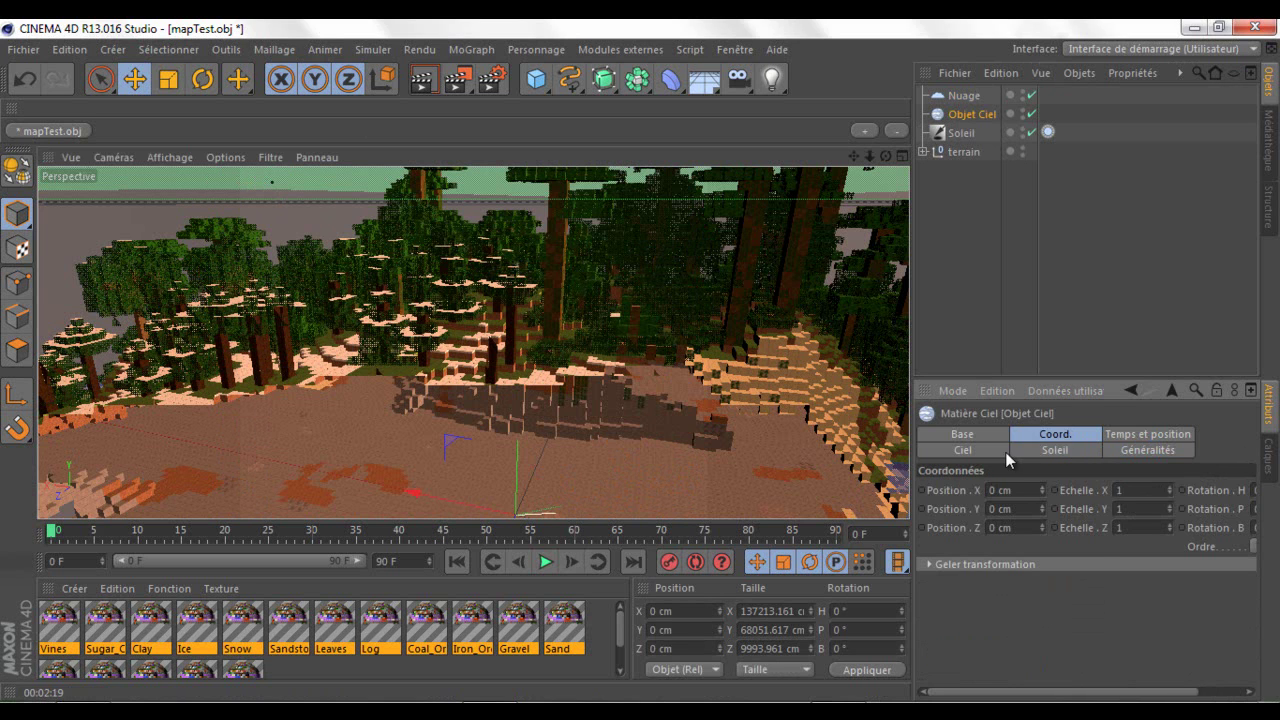
click(1004, 451)
scroll(1069, 465, down, 3)
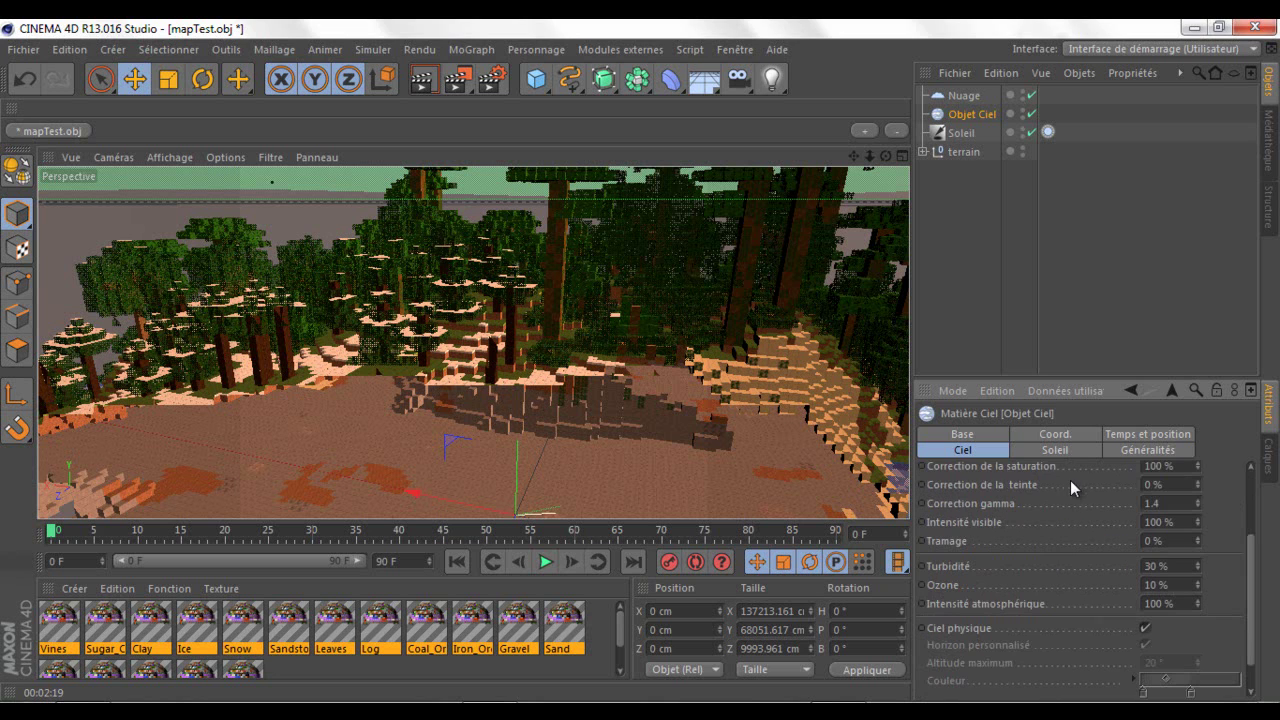
click(955, 95)
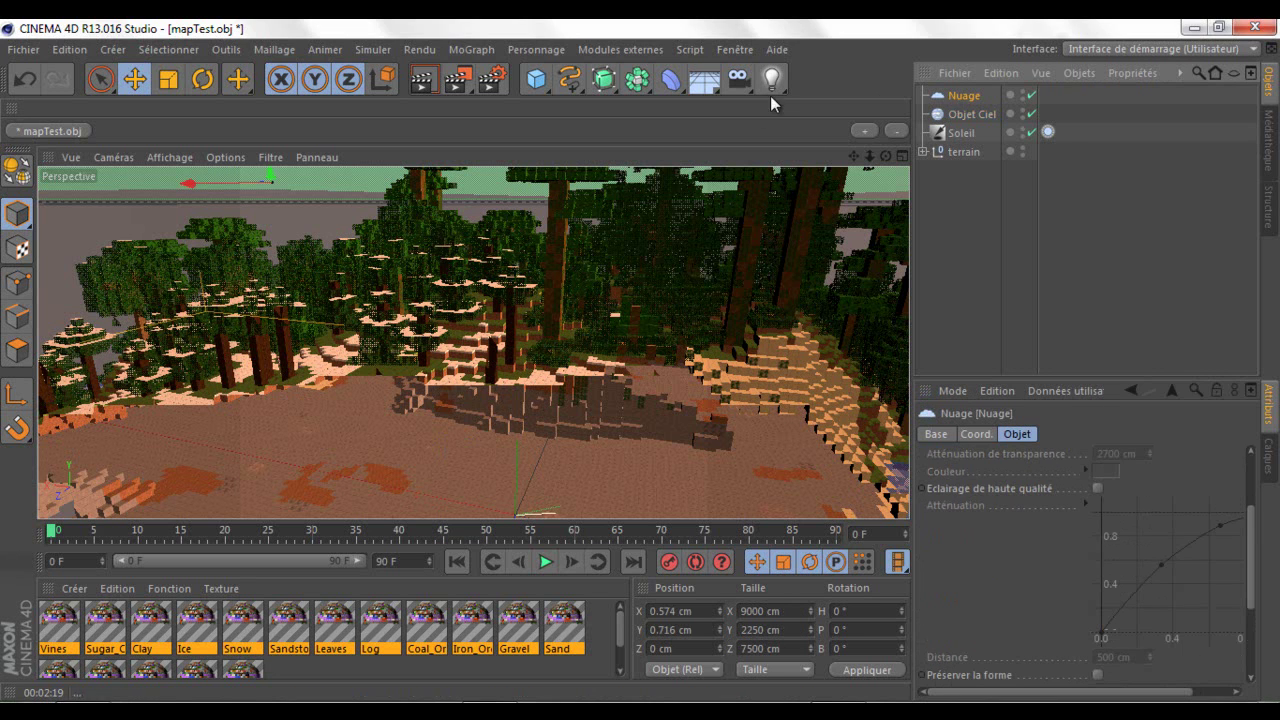
Pick the Cloud tool, then add a standard camera object from the current perspective view
drag(677, 95, 929, 126)
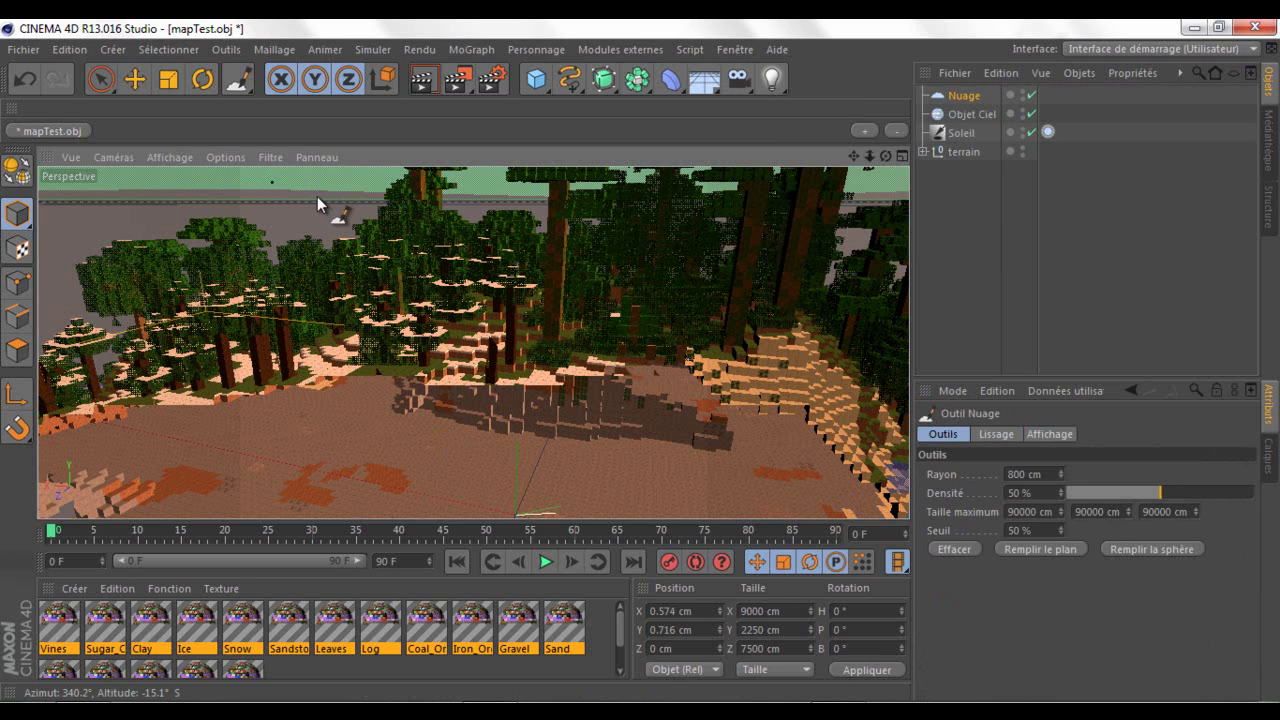
click(73, 49)
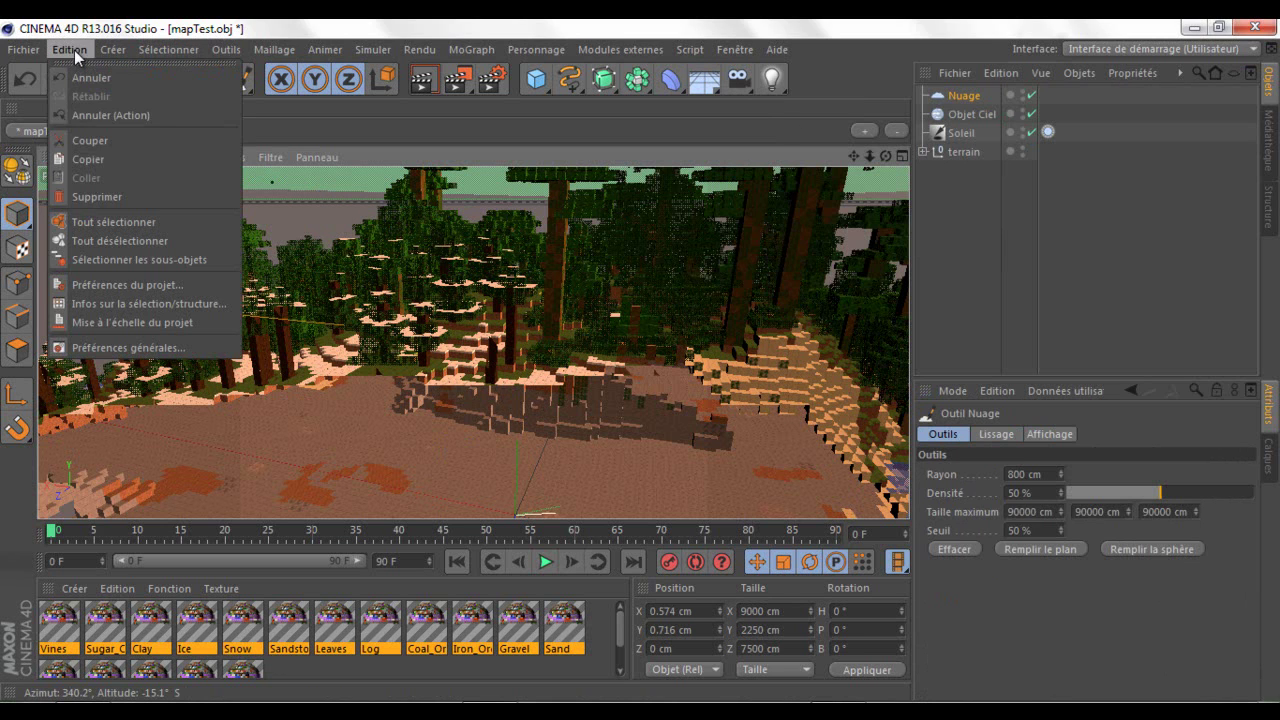
mouse_move(118, 44)
mouse_move(146, 227)
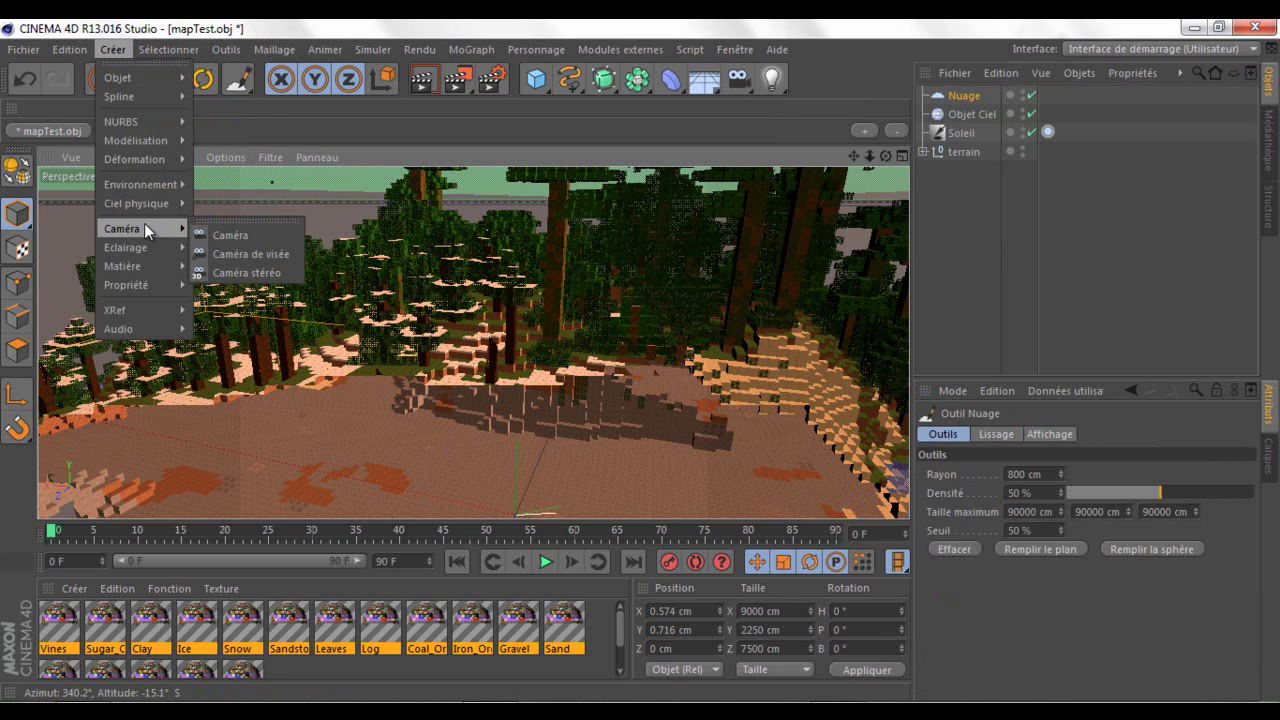
click(247, 235)
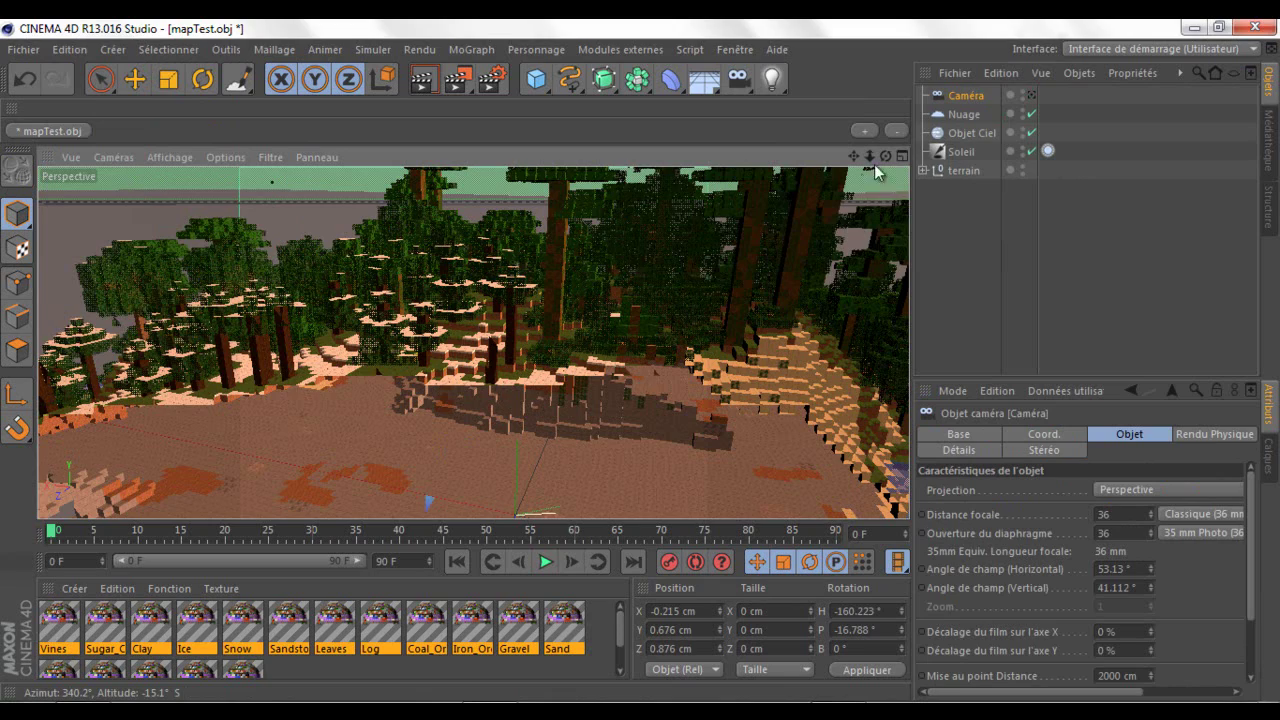
Move the cloud object to about X 0.69 cm, Y 1.24 cm
drag(887, 156, 643, 361)
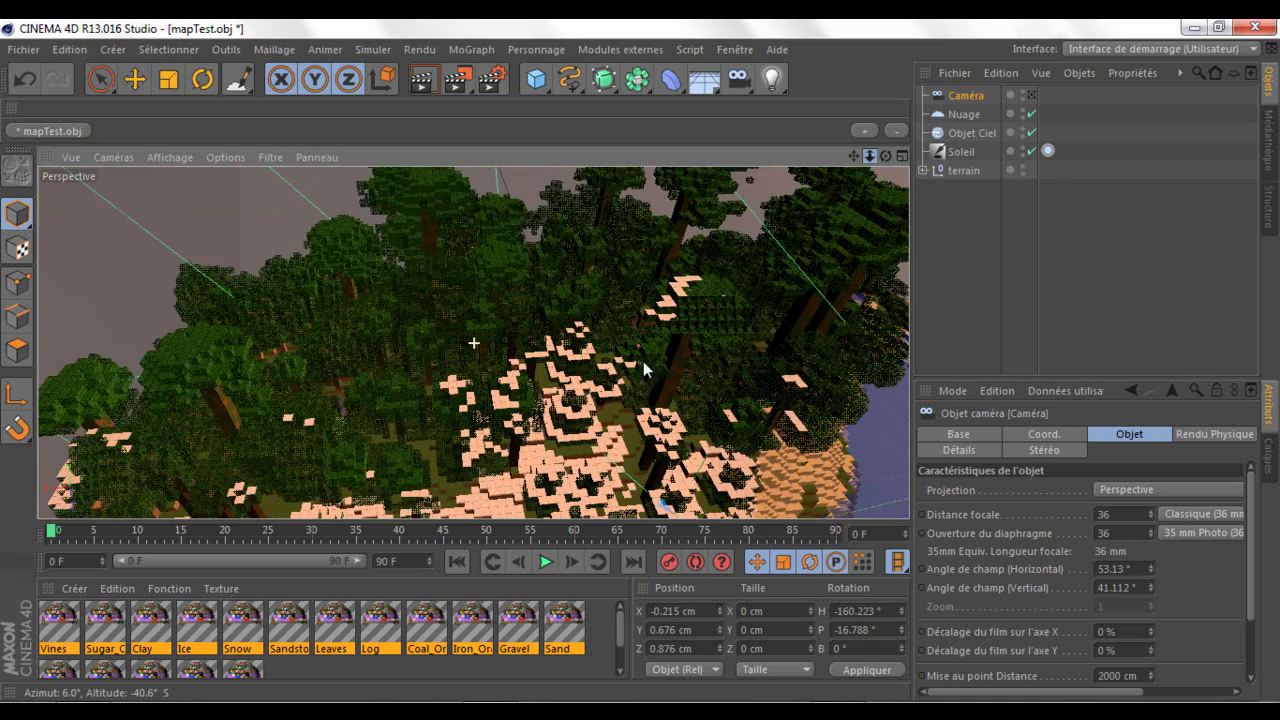
drag(854, 154, 643, 366)
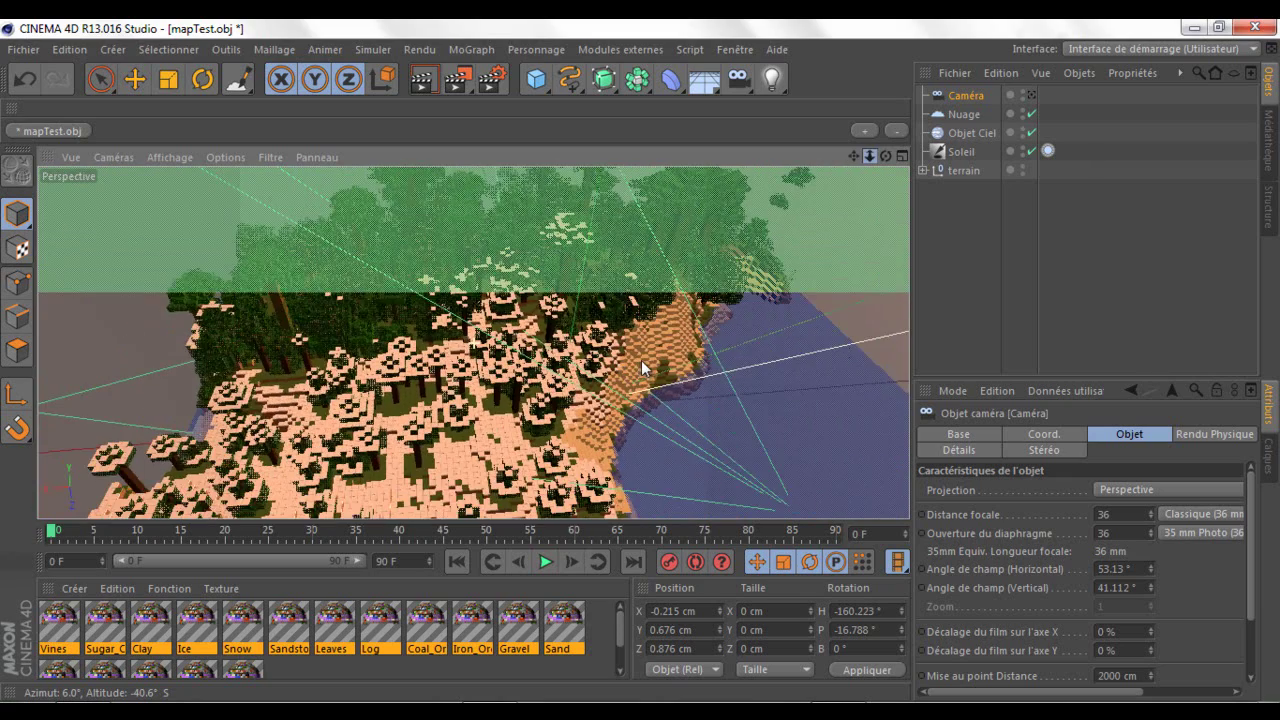
click(724, 228)
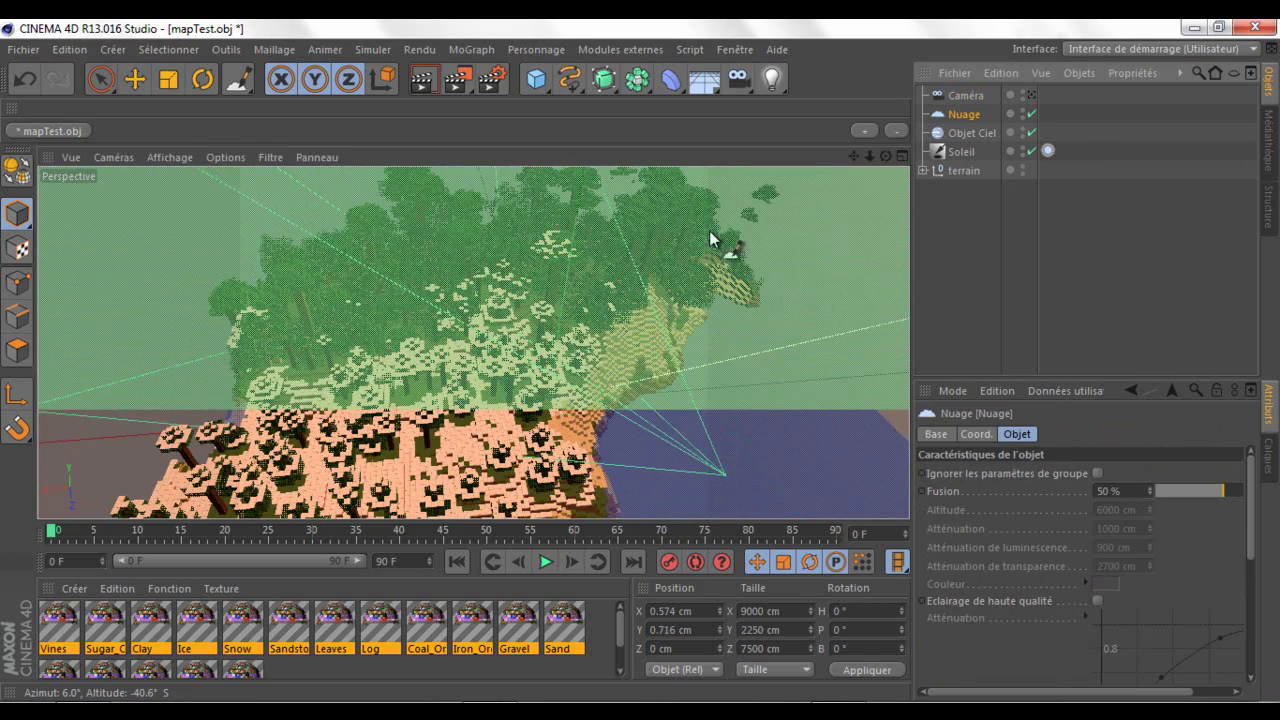
scroll(651, 277, down, 10)
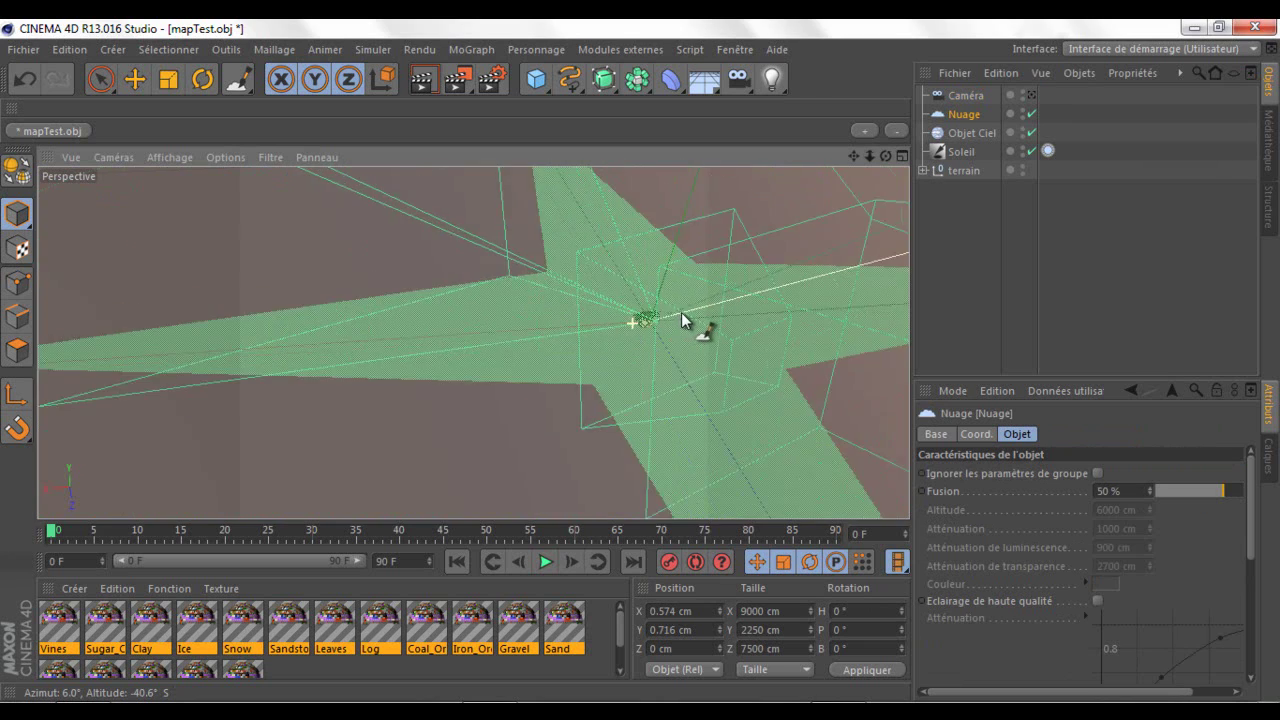
scroll(766, 330, down, 8)
scroll(763, 332, down, 8)
scroll(527, 207, down, 6)
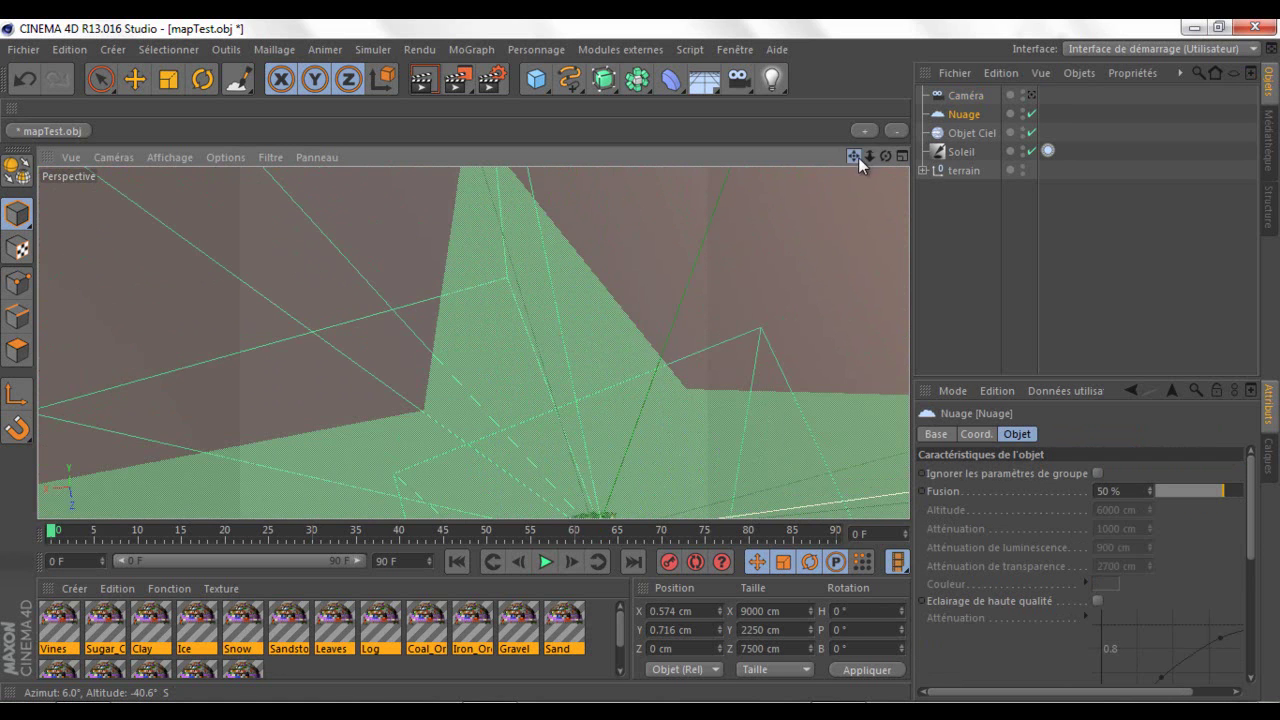
drag(858, 157, 556, 142)
click(135, 82)
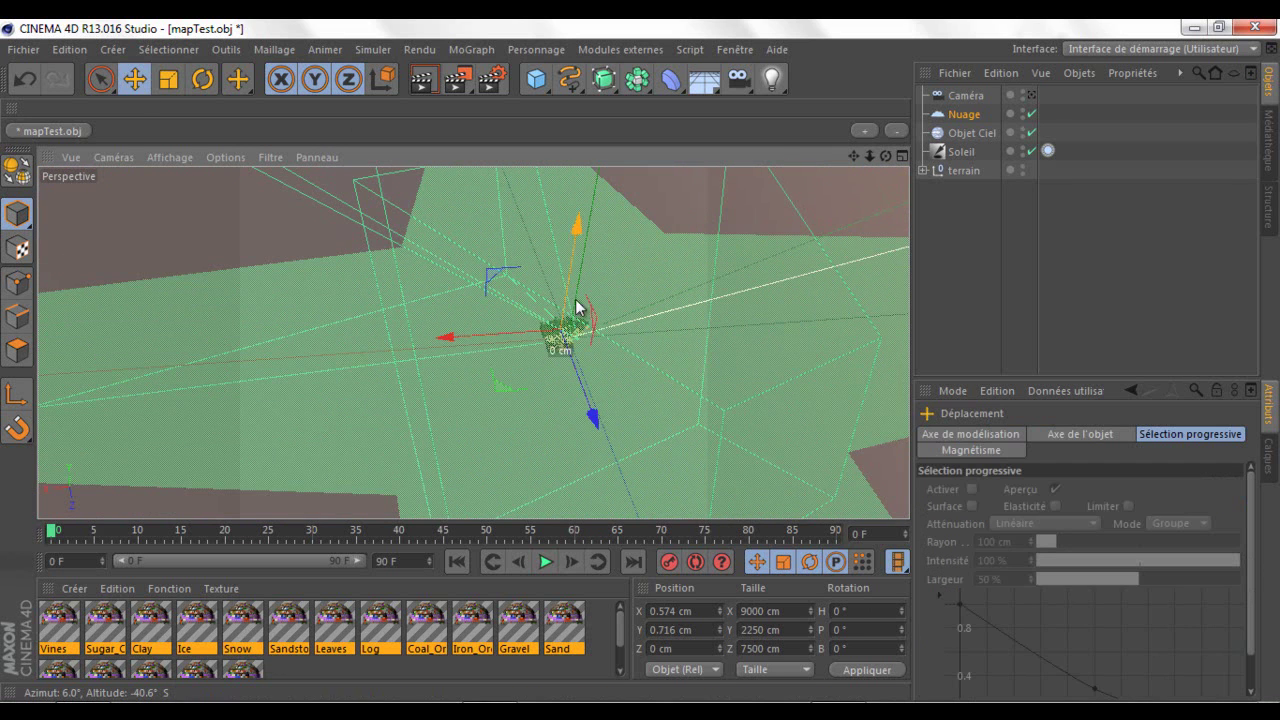
scroll(577, 300, down, 5)
scroll(663, 368, up, 8)
scroll(140, 312, up, 10)
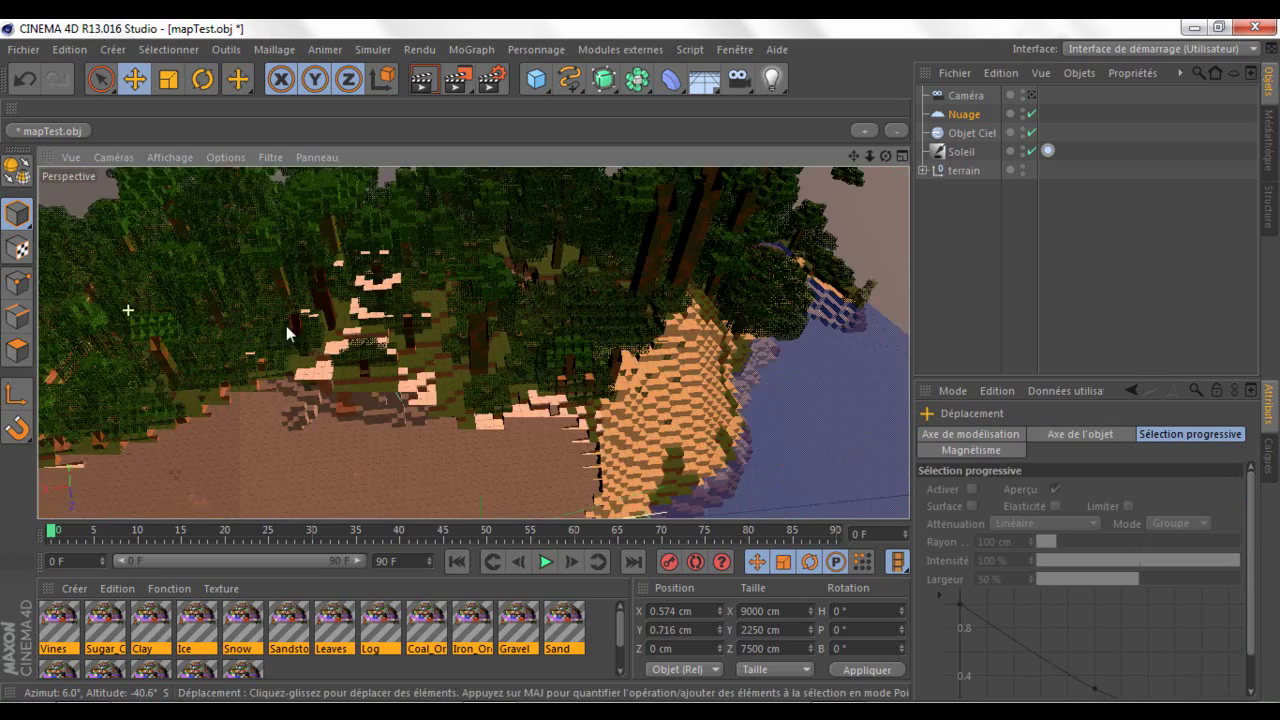
scroll(300, 345, down, 2)
scroll(250, 350, up, 2)
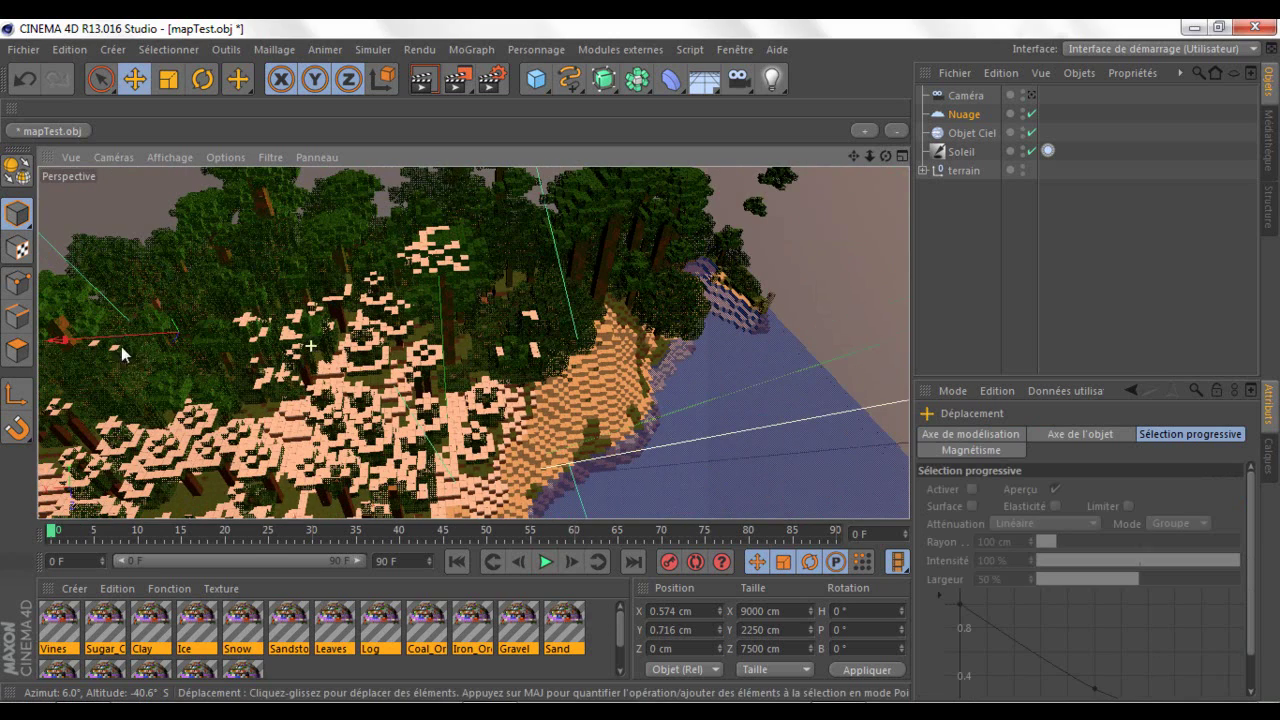
drag(137, 338, 65, 173)
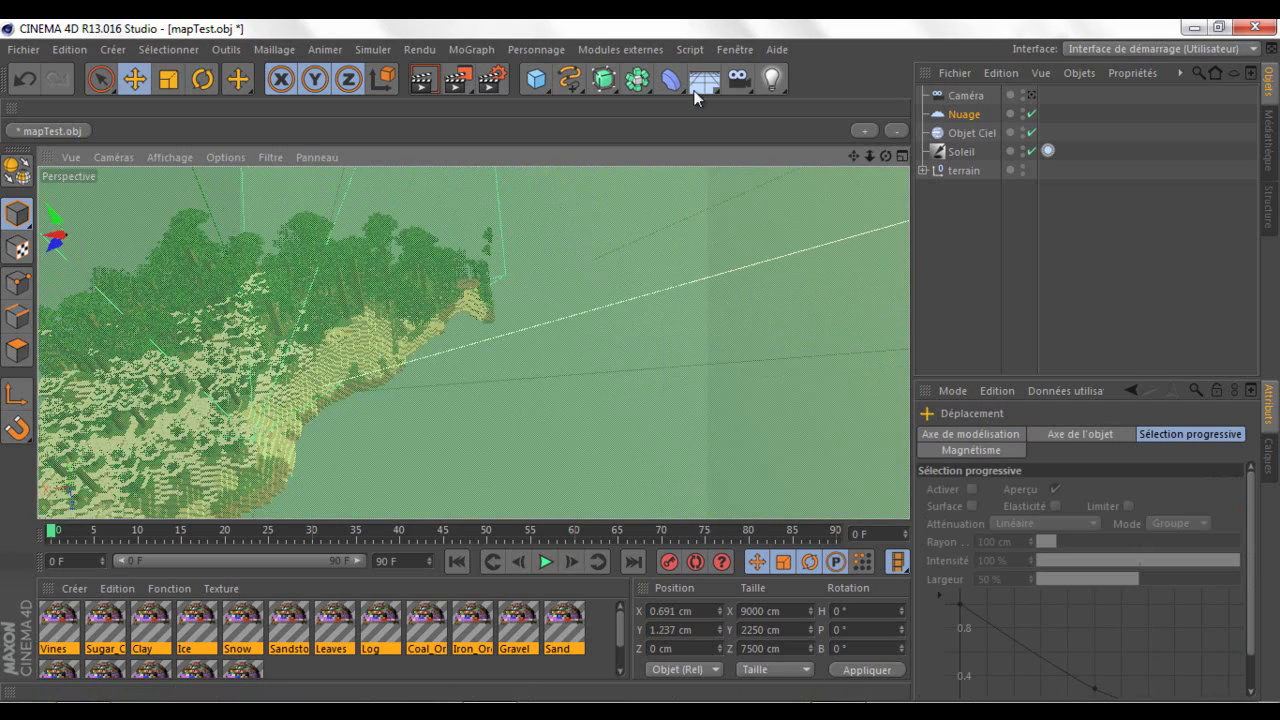
Look through the camera object and delete the cloud object from the scene
drag(853, 156, 610, 345)
click(1031, 95)
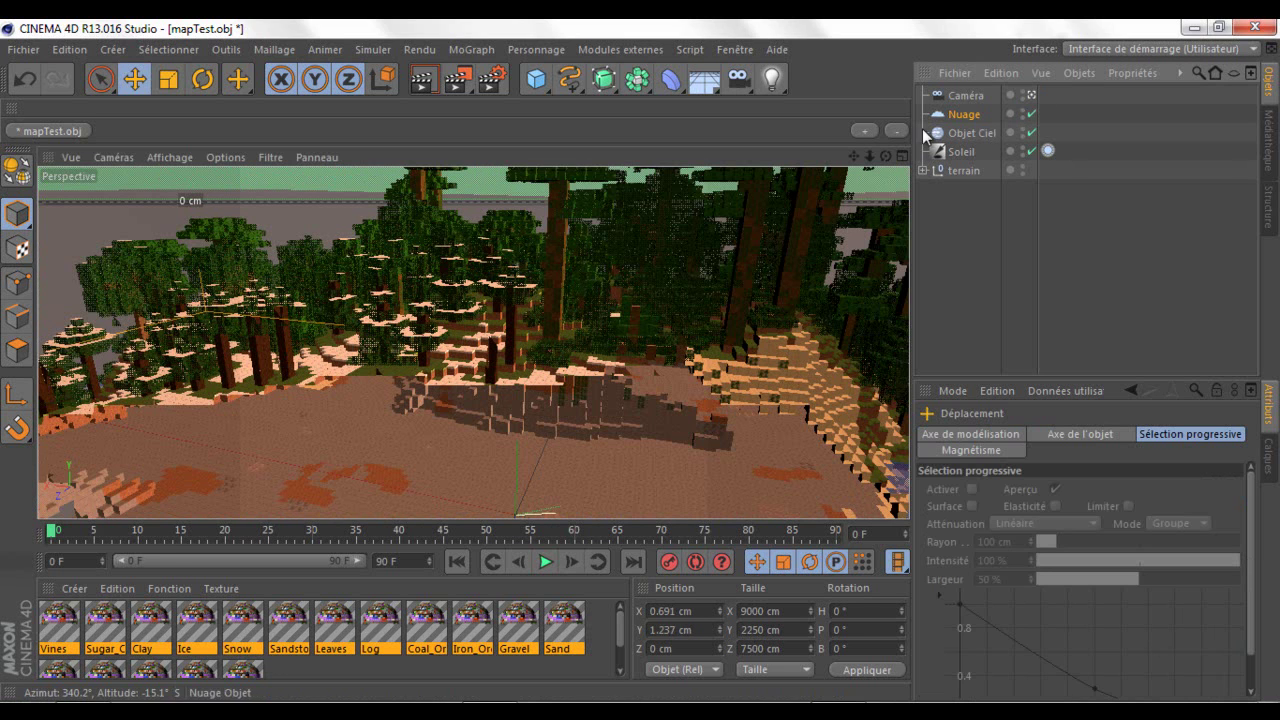
click(964, 95)
click(966, 115)
key(Delete)
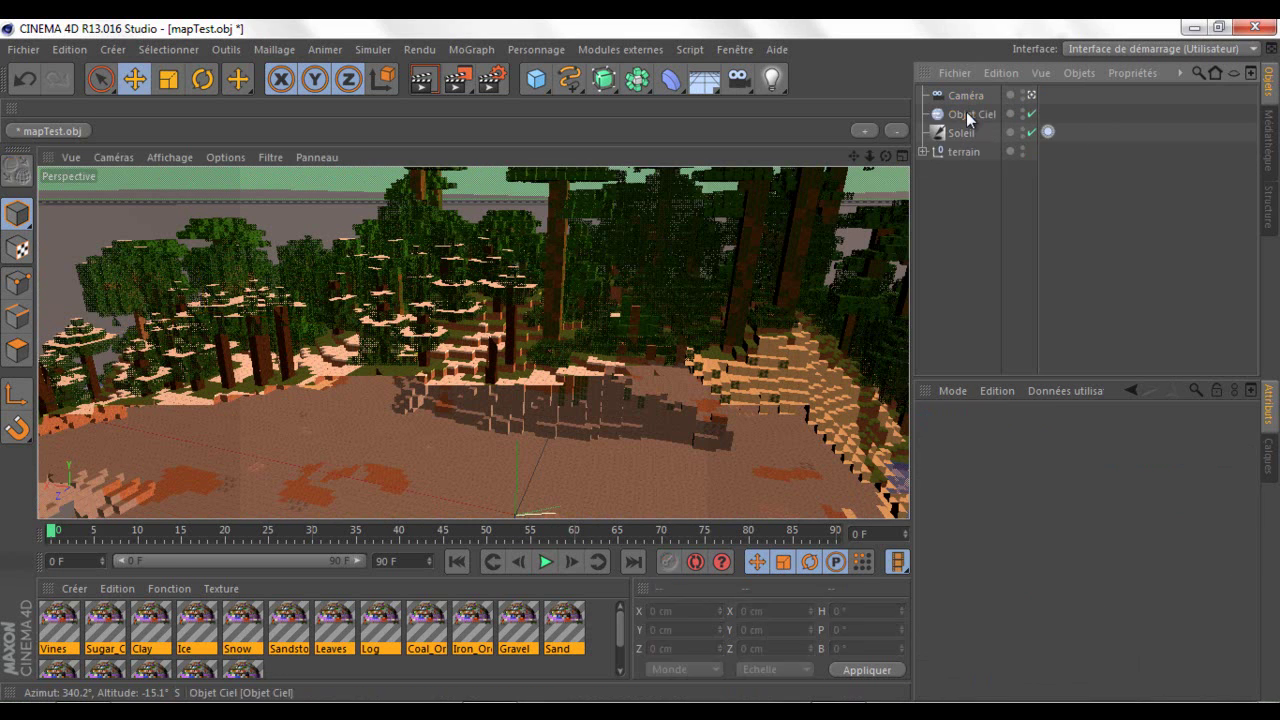
click(968, 115)
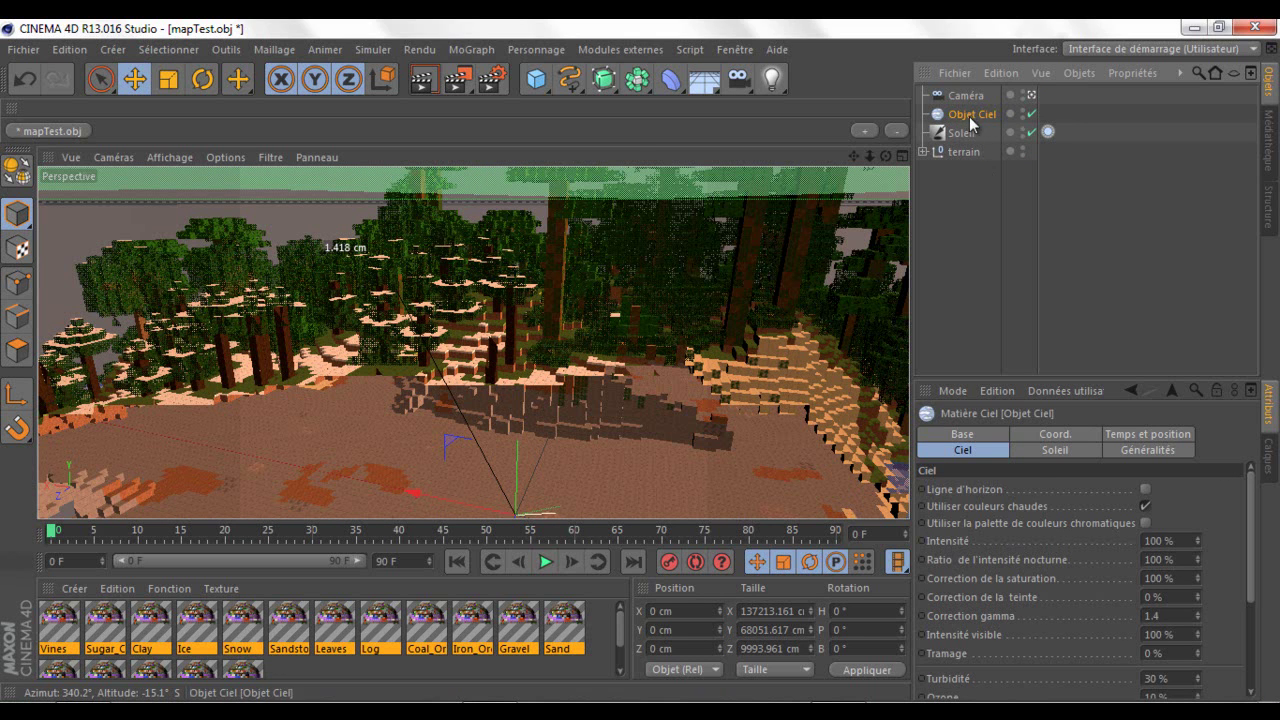
click(964, 95)
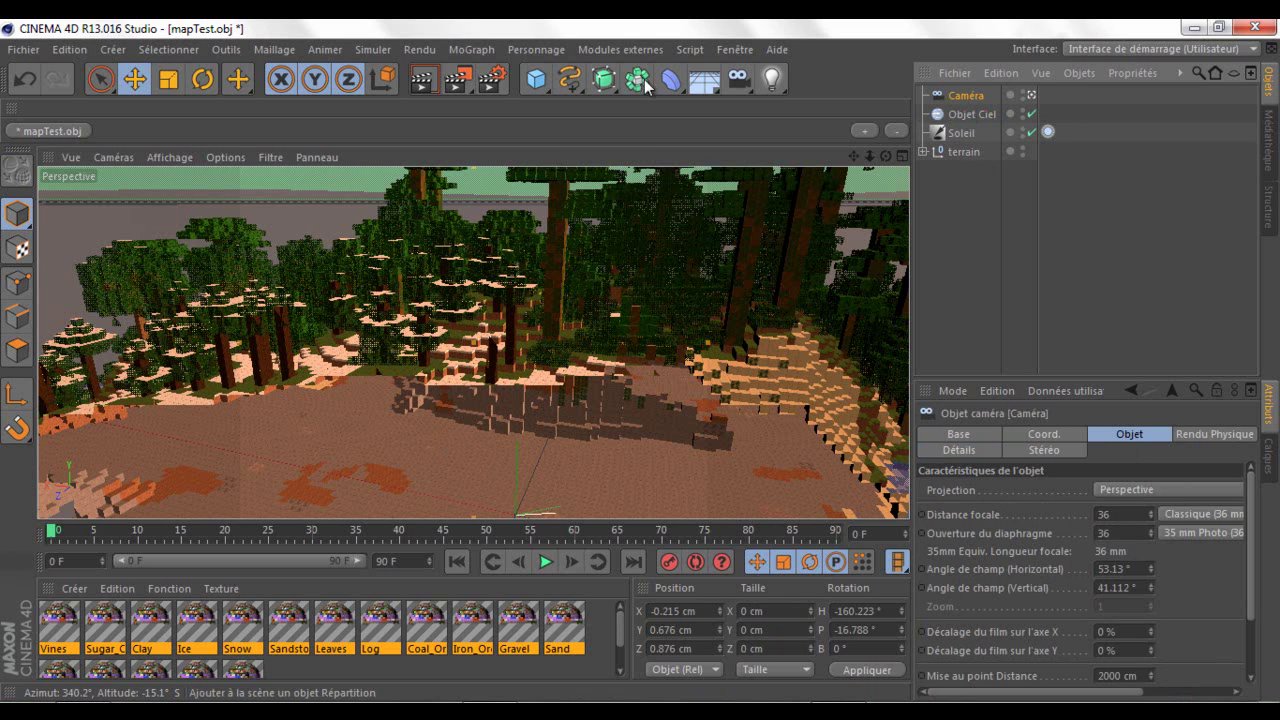
click(704, 80)
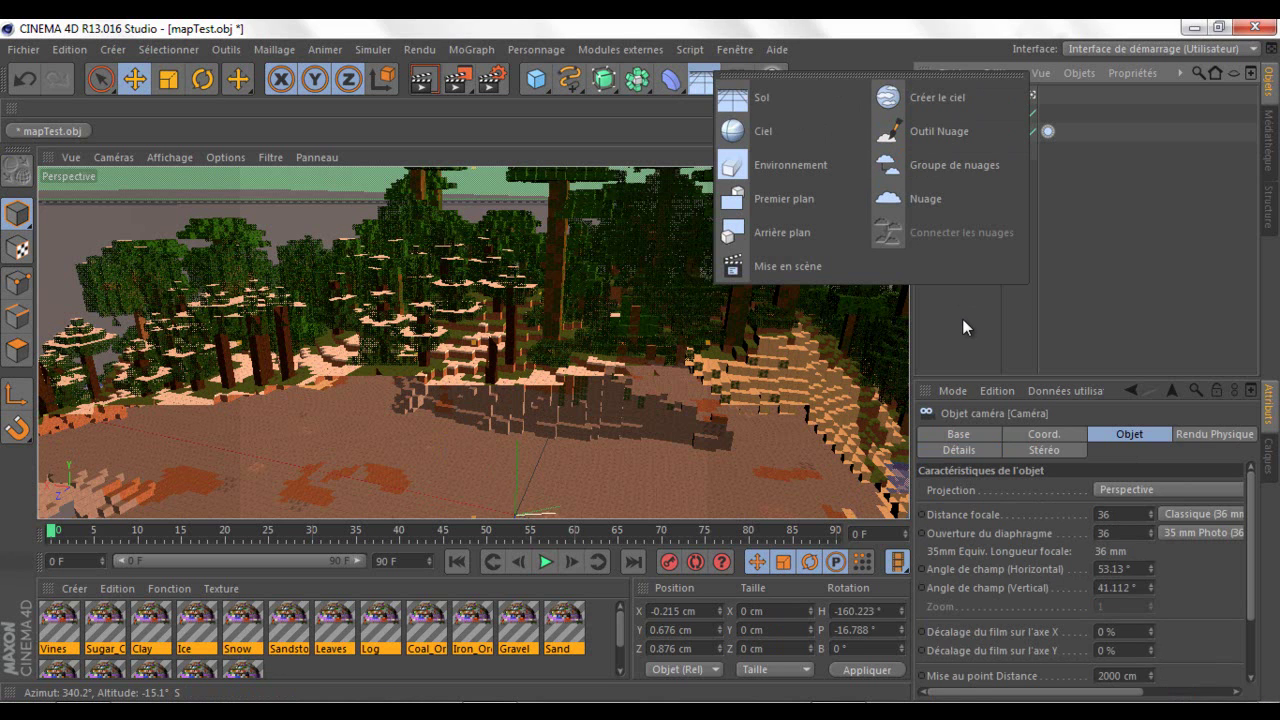
Set the render output to the 1920 x 1200 screen preset
click(492, 79)
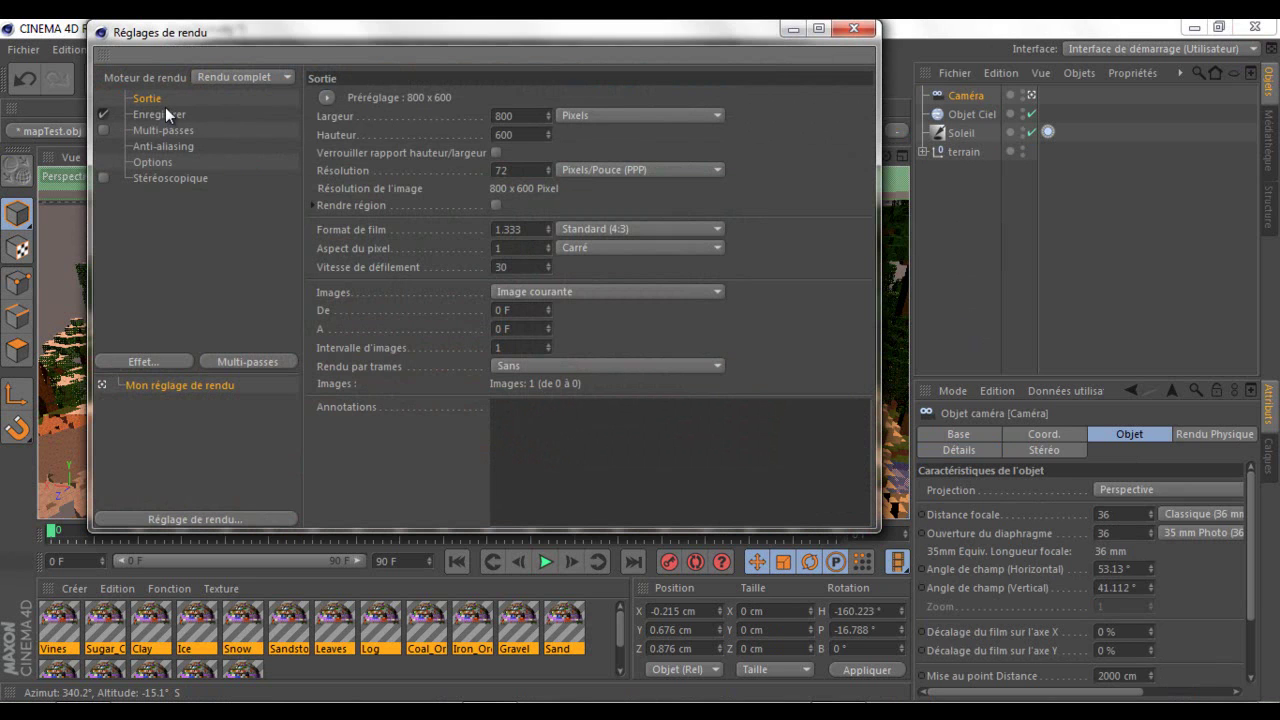
click(323, 99)
mouse_move(357, 117)
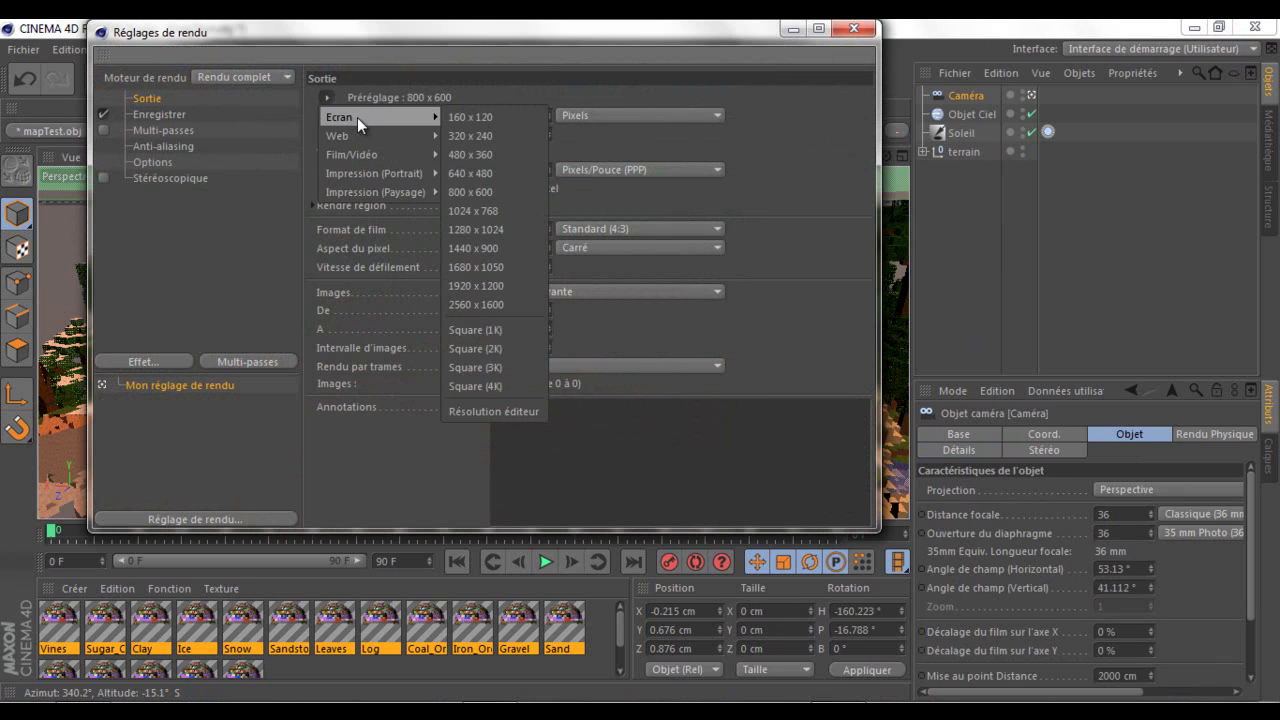
click(499, 285)
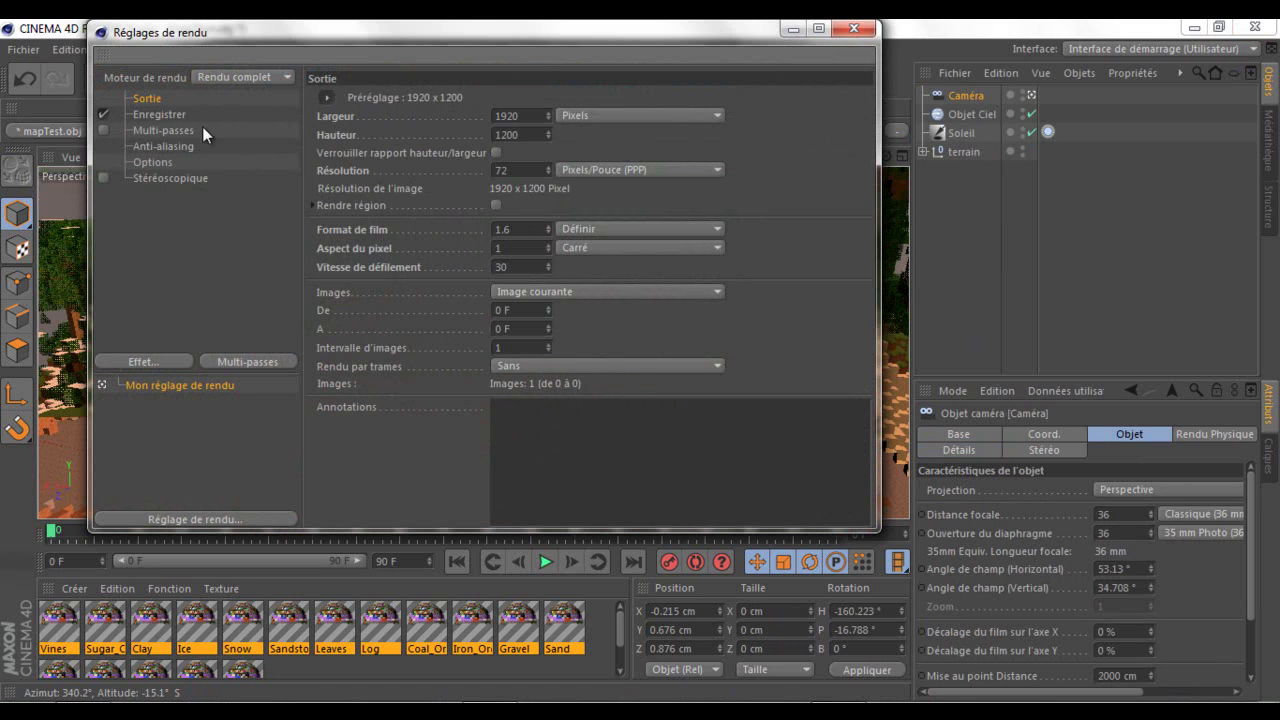
Set the render's anti-aliasing to "Au mieux"
click(158, 116)
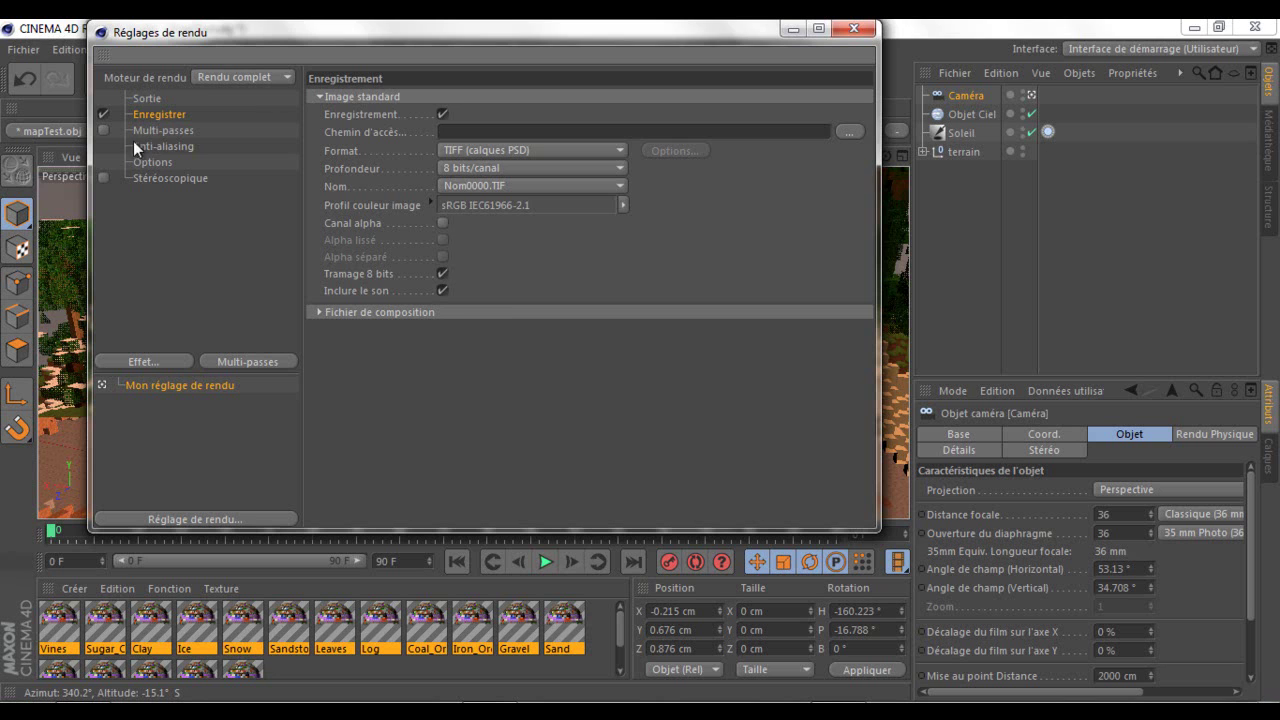
click(163, 146)
click(507, 98)
click(505, 115)
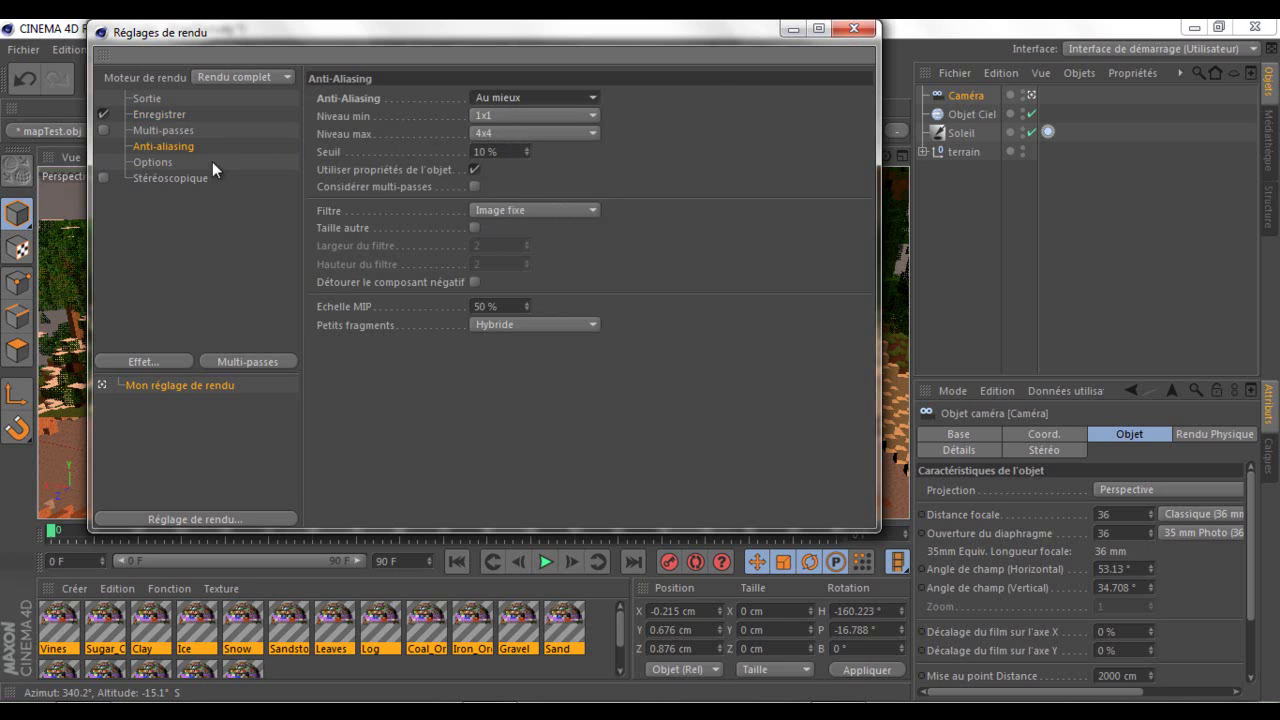
click(155, 163)
click(172, 116)
click(172, 128)
click(168, 115)
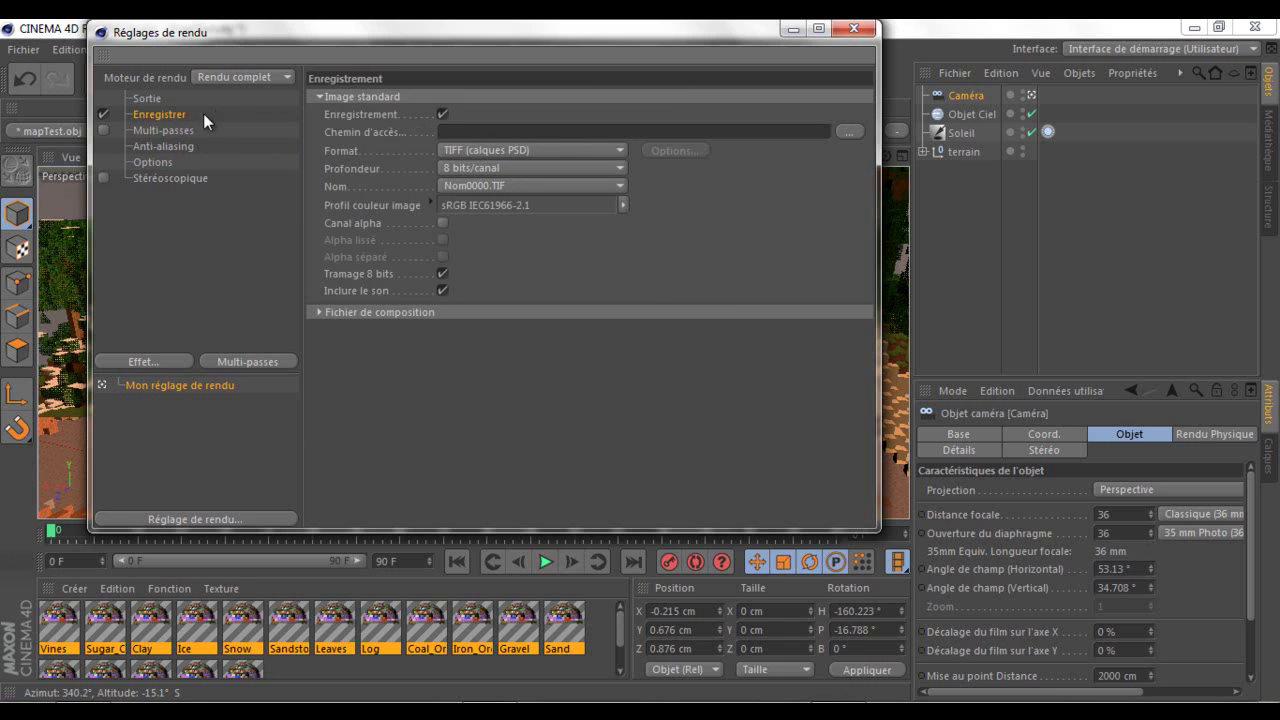
click(151, 99)
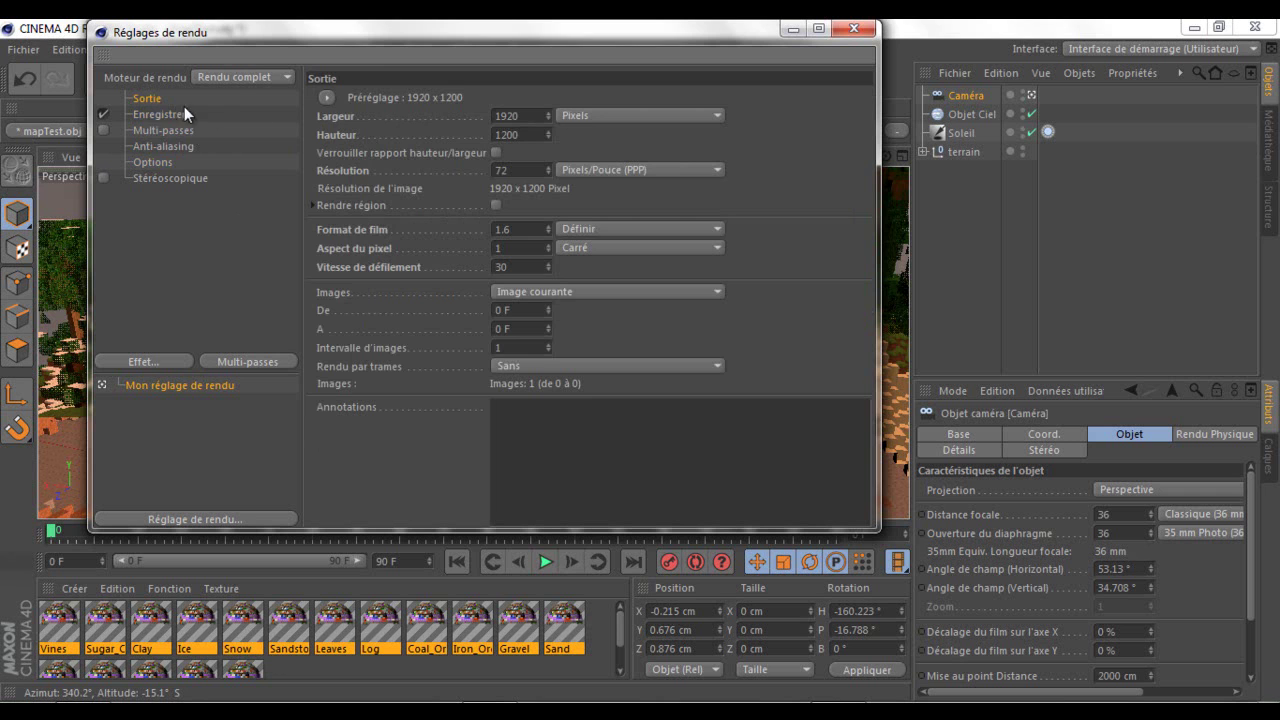
Set the render to save on the desktop as wallpaper in Photoshop (PSD) format, and close the render settings
click(156, 116)
click(849, 131)
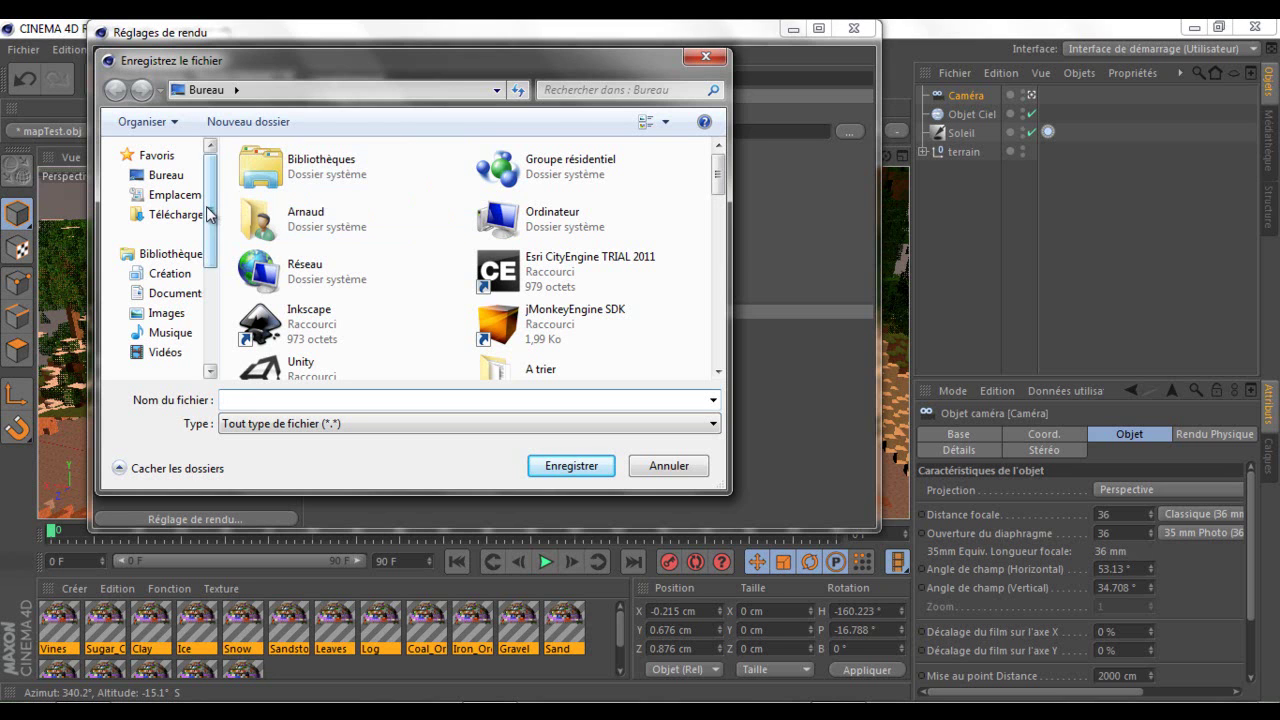
mouse_move(209, 257)
mouse_down()
mouse_move(215, 340)
mouse_move(222, 238)
mouse_up()
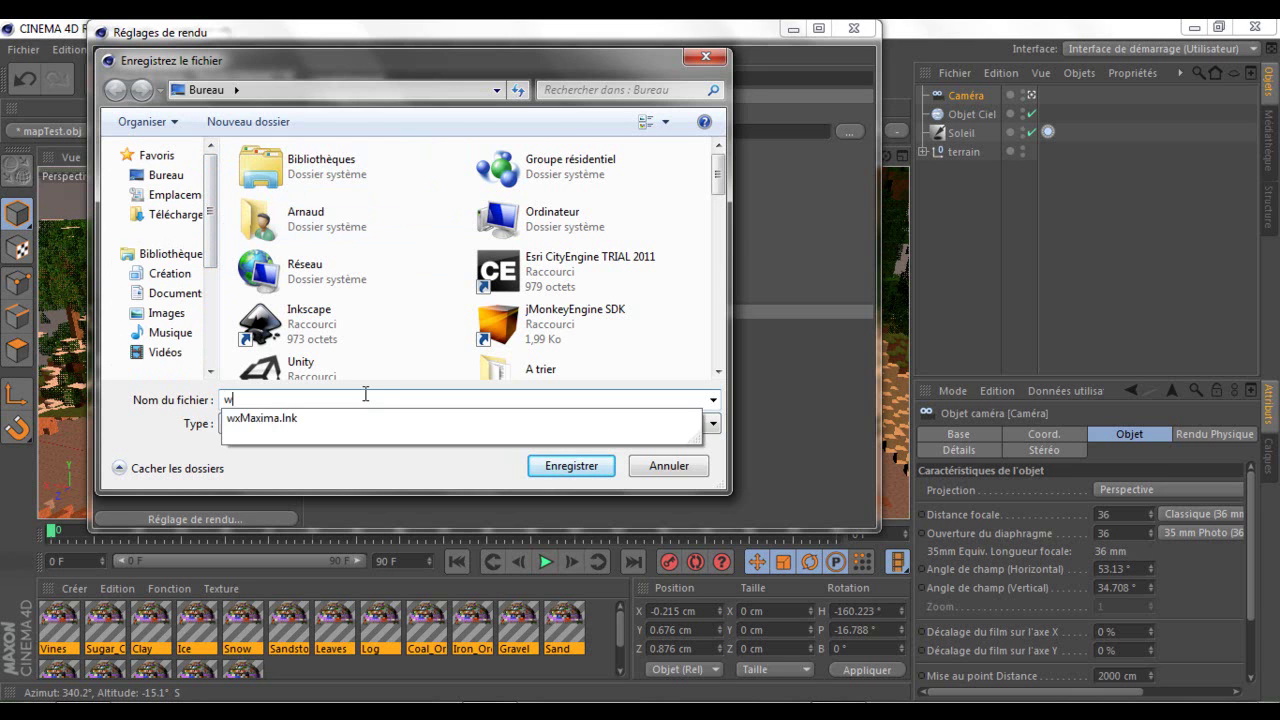
key(Return)
click(584, 148)
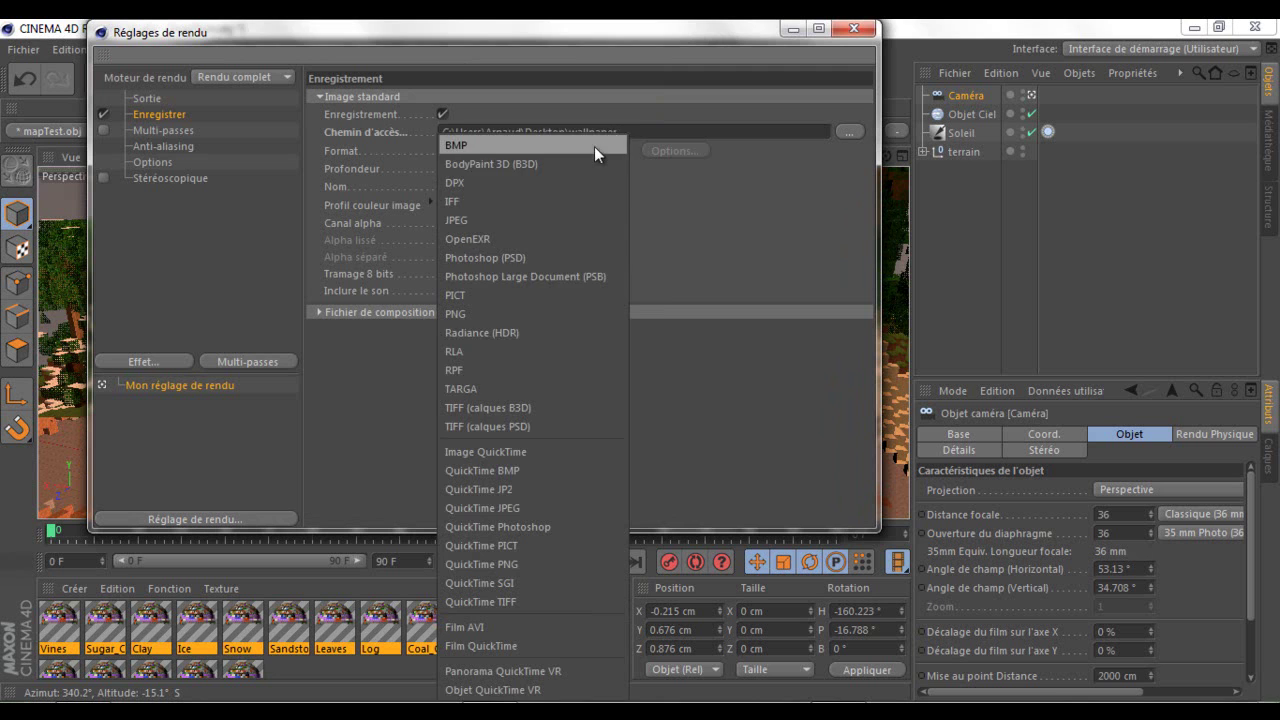
click(482, 258)
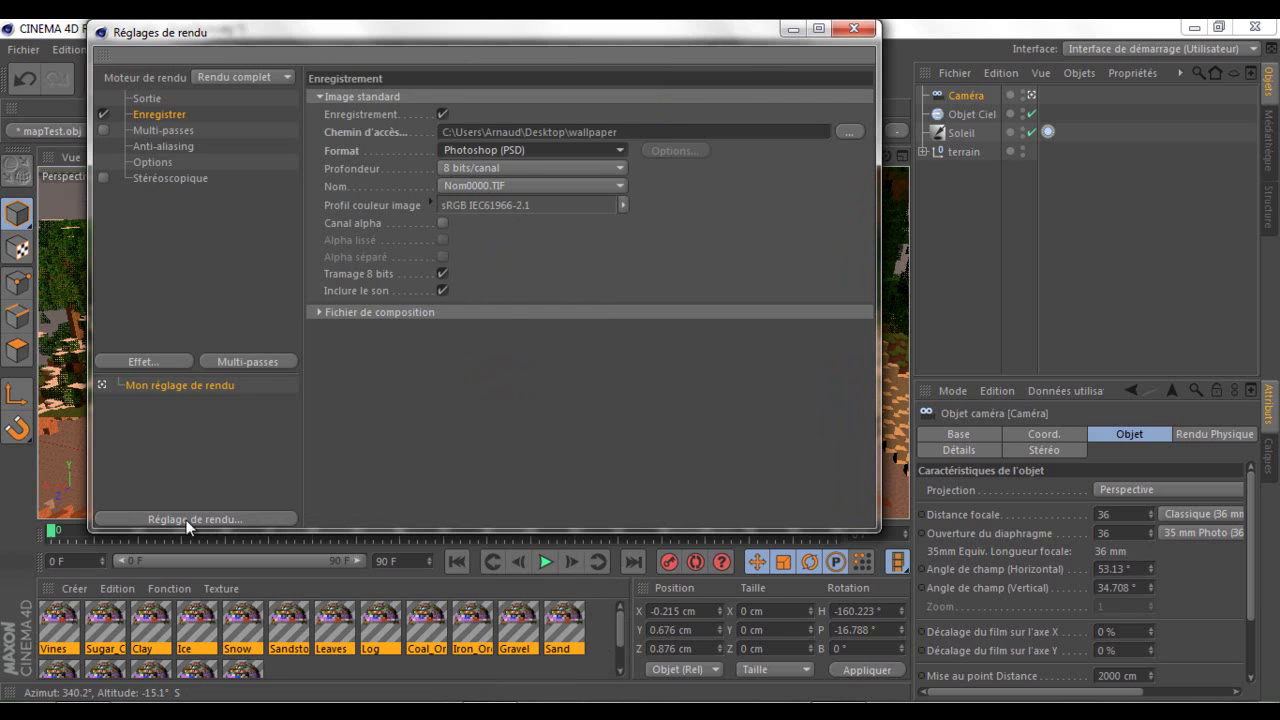
click(853, 28)
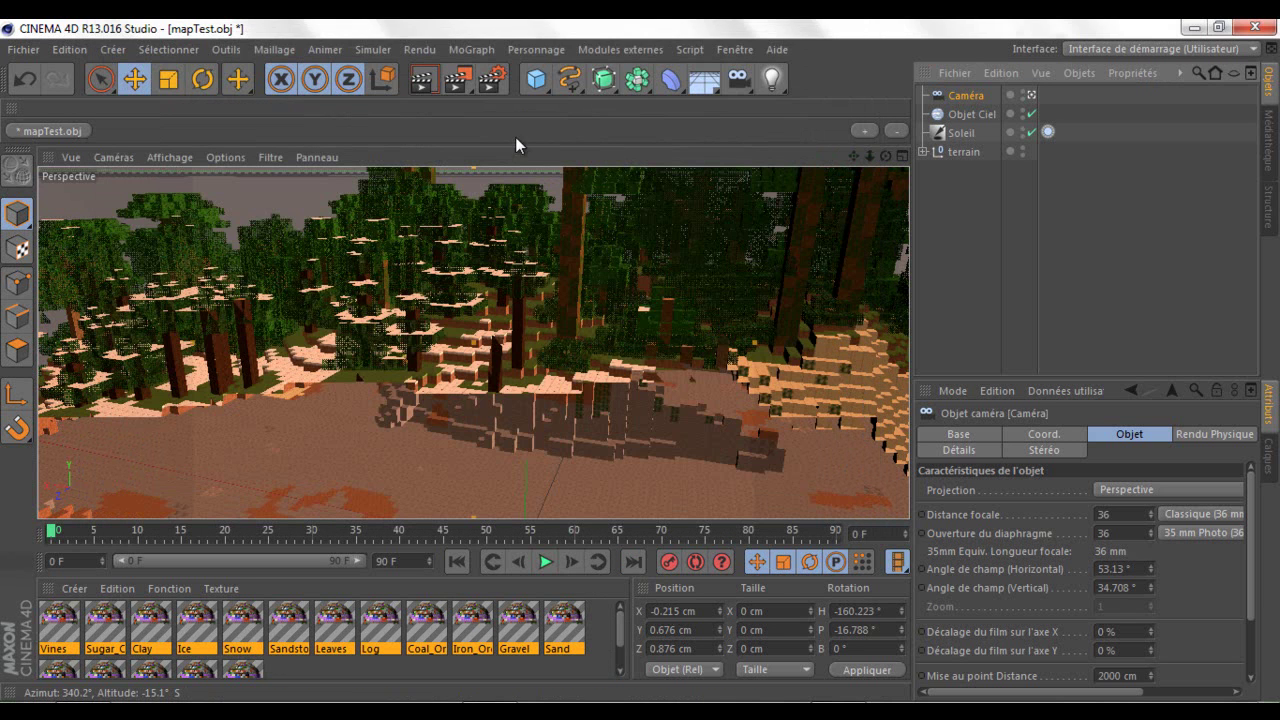
Render the scene to the picture viewer and fit the whole image in view
click(462, 86)
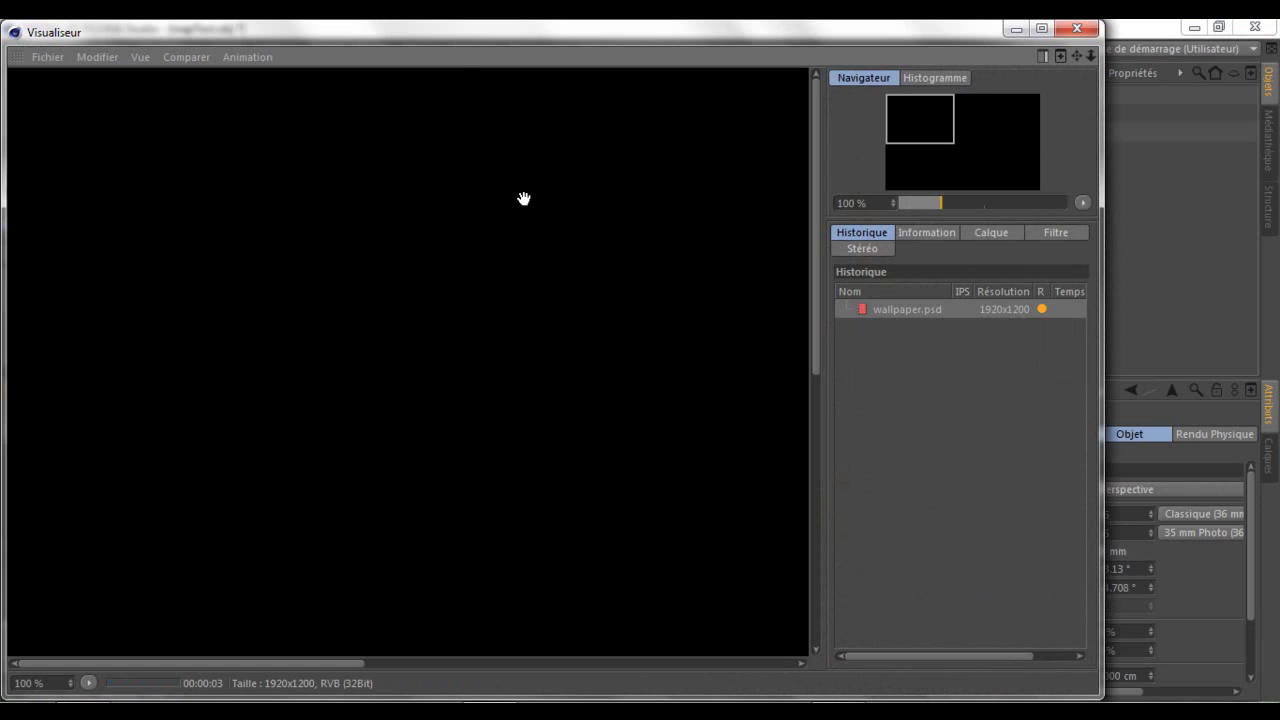
scroll(370, 341, down, 5)
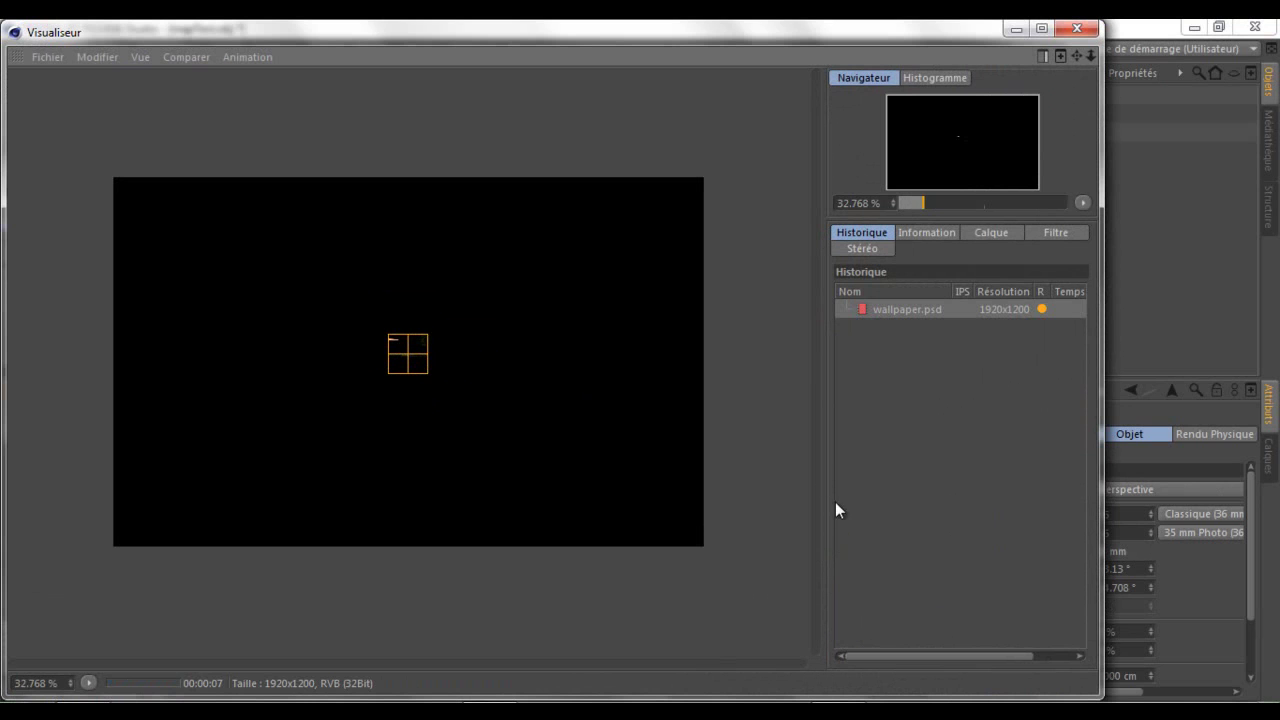
click(901, 684)
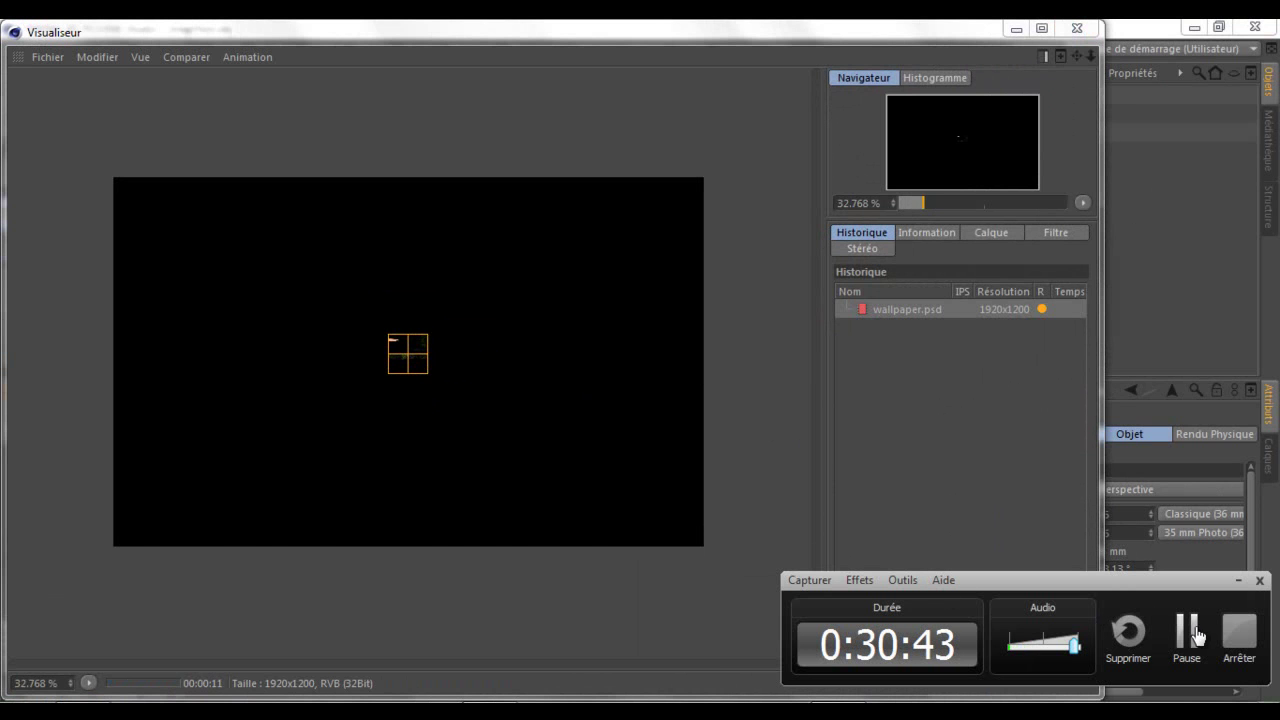
click(1190, 632)
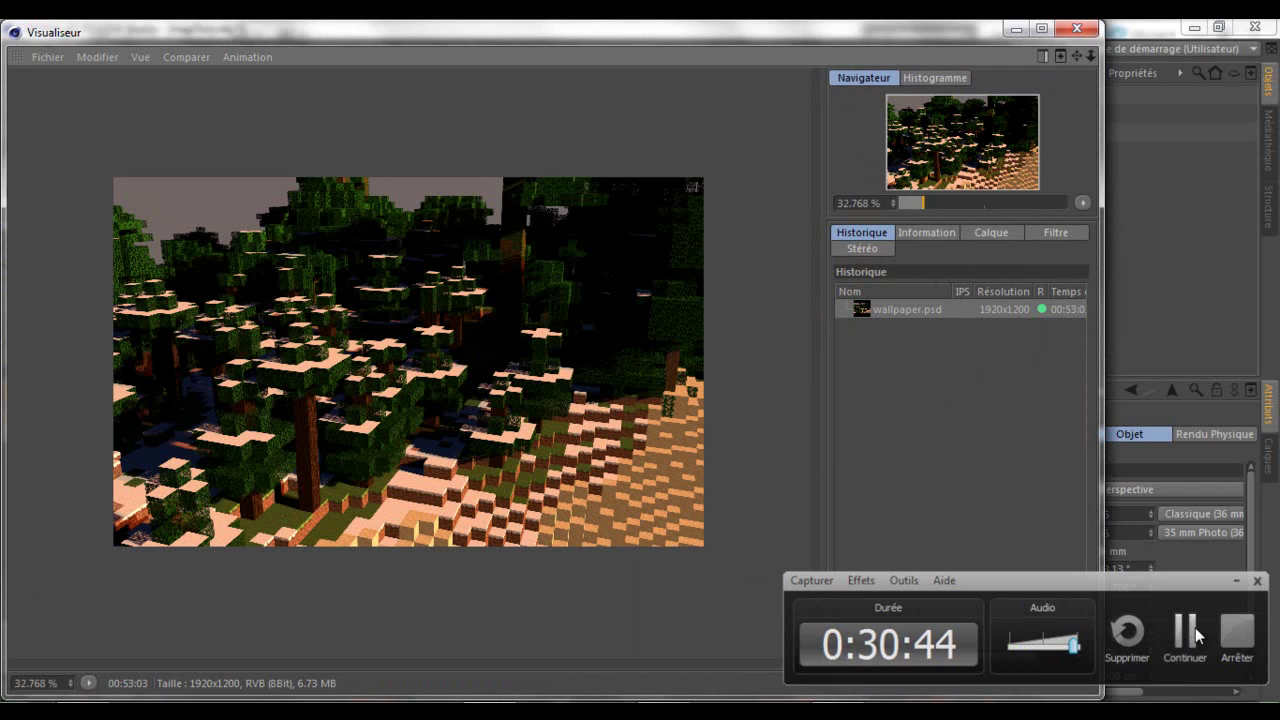
click(1193, 630)
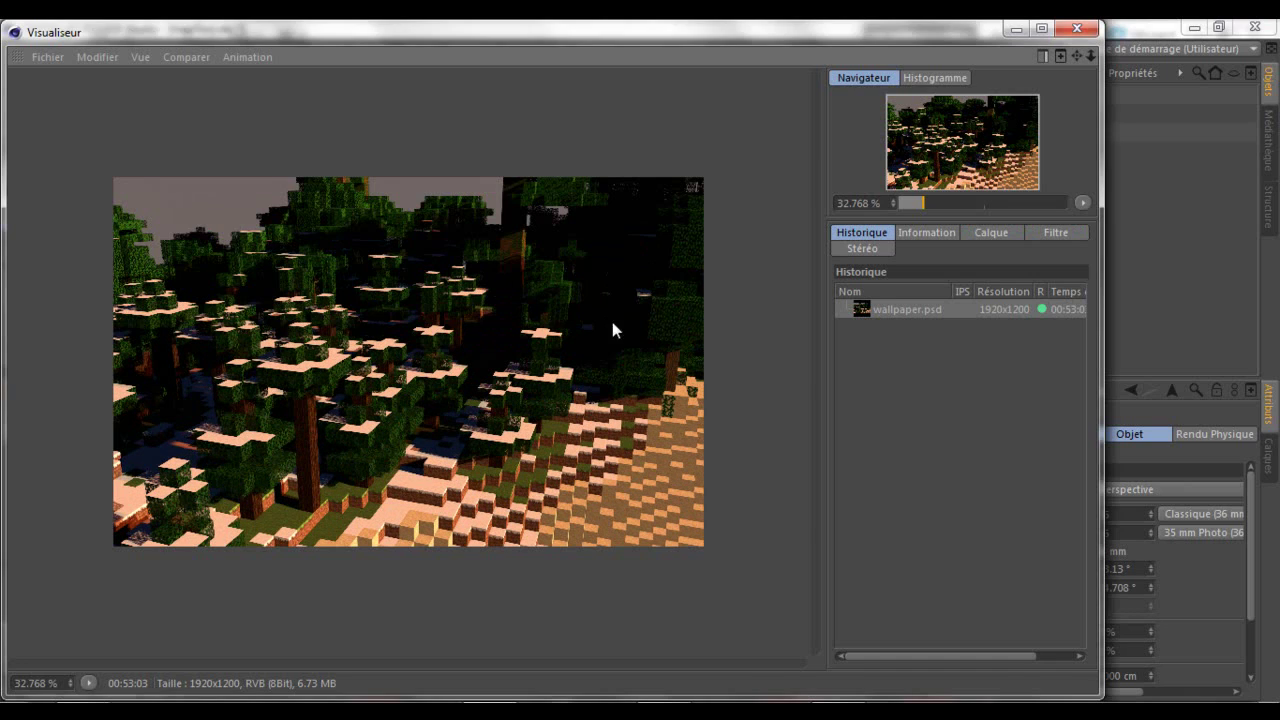
Close the render viewer and, in Photoshop, duplicate the background layer of wallpaper.psd
click(1082, 26)
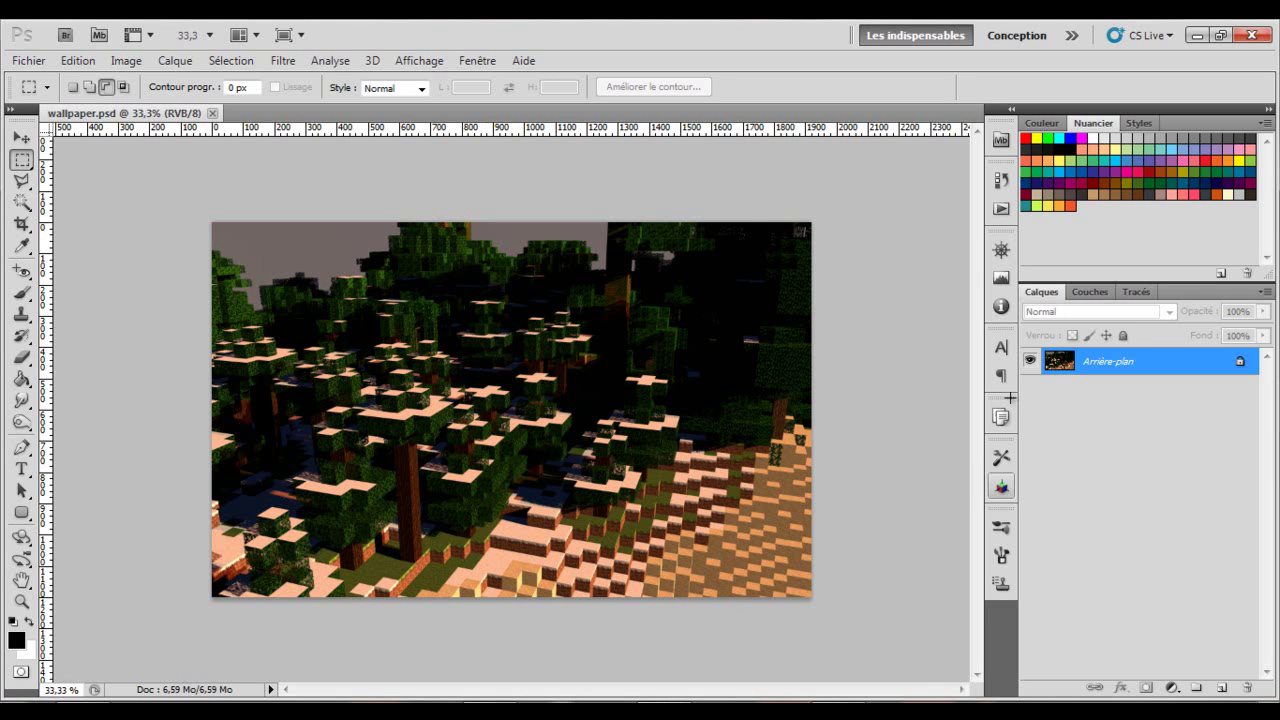
key(ctrl+j)
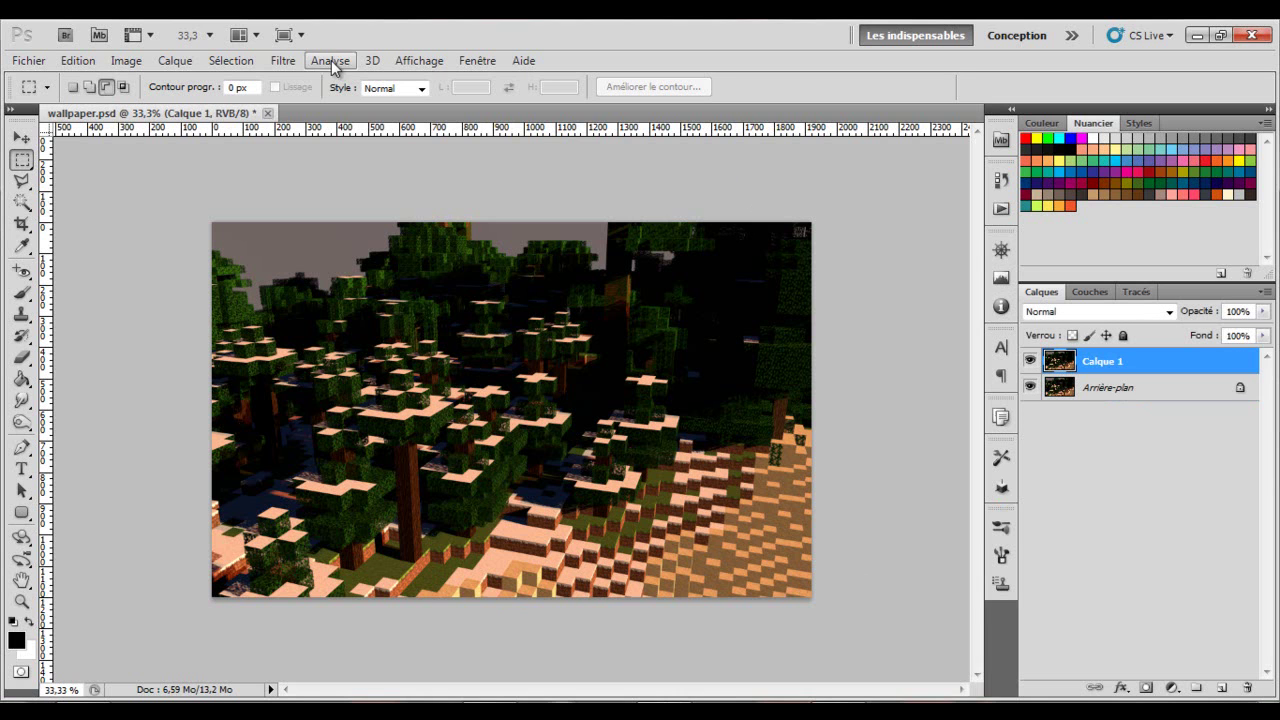
click(281, 62)
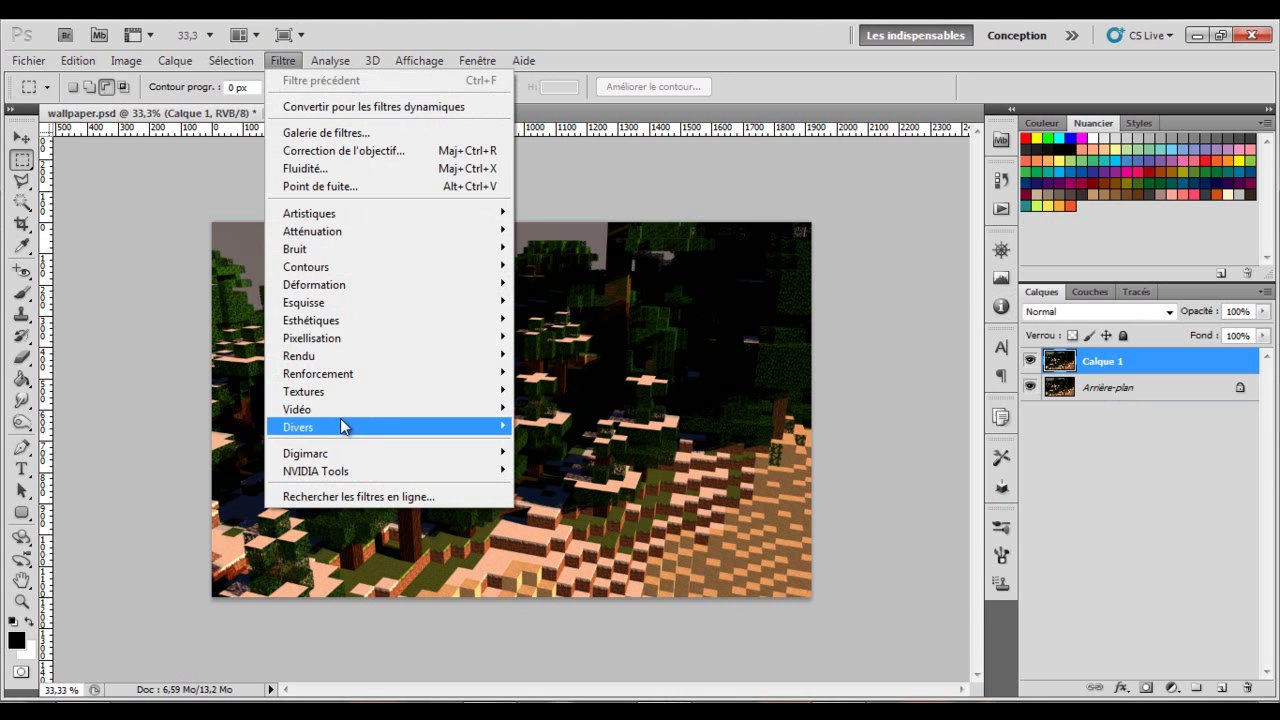
mouse_move(343, 377)
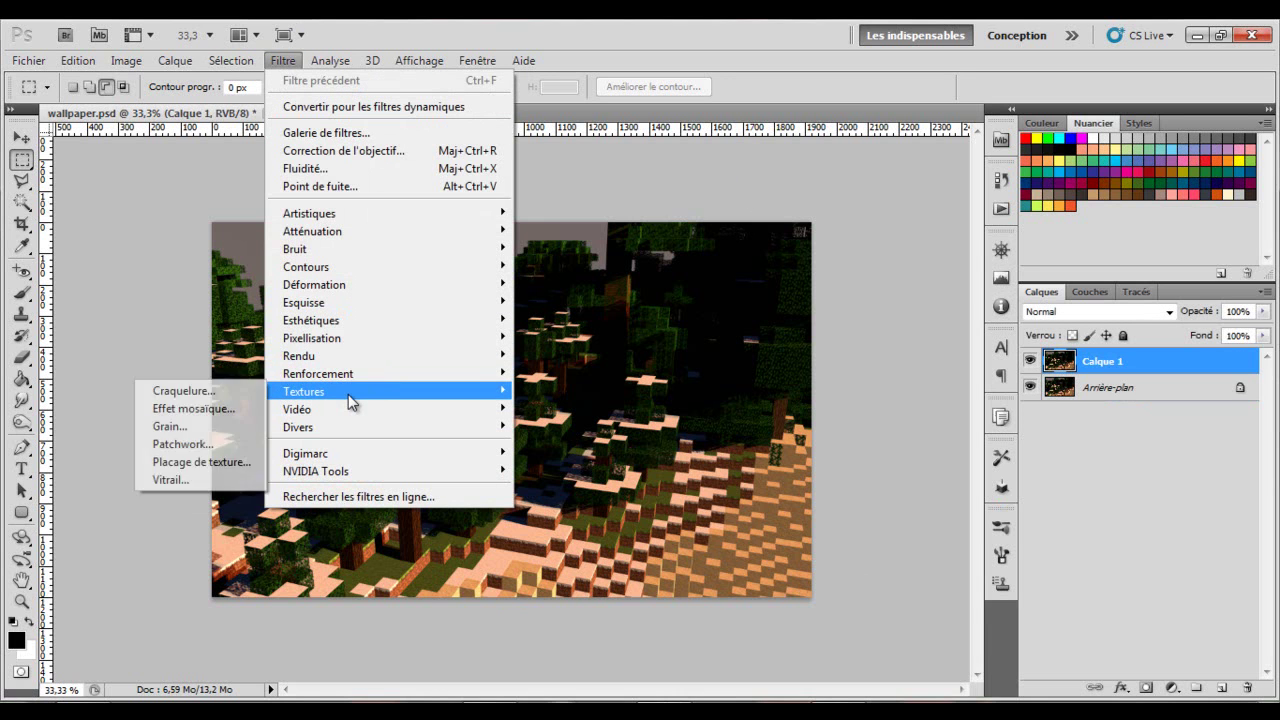
mouse_move(350, 412)
click(710, 206)
Add a Luminosité/Contraste adjustment layer above the duplicate, with brightness 15 and contrast 32
click(1170, 688)
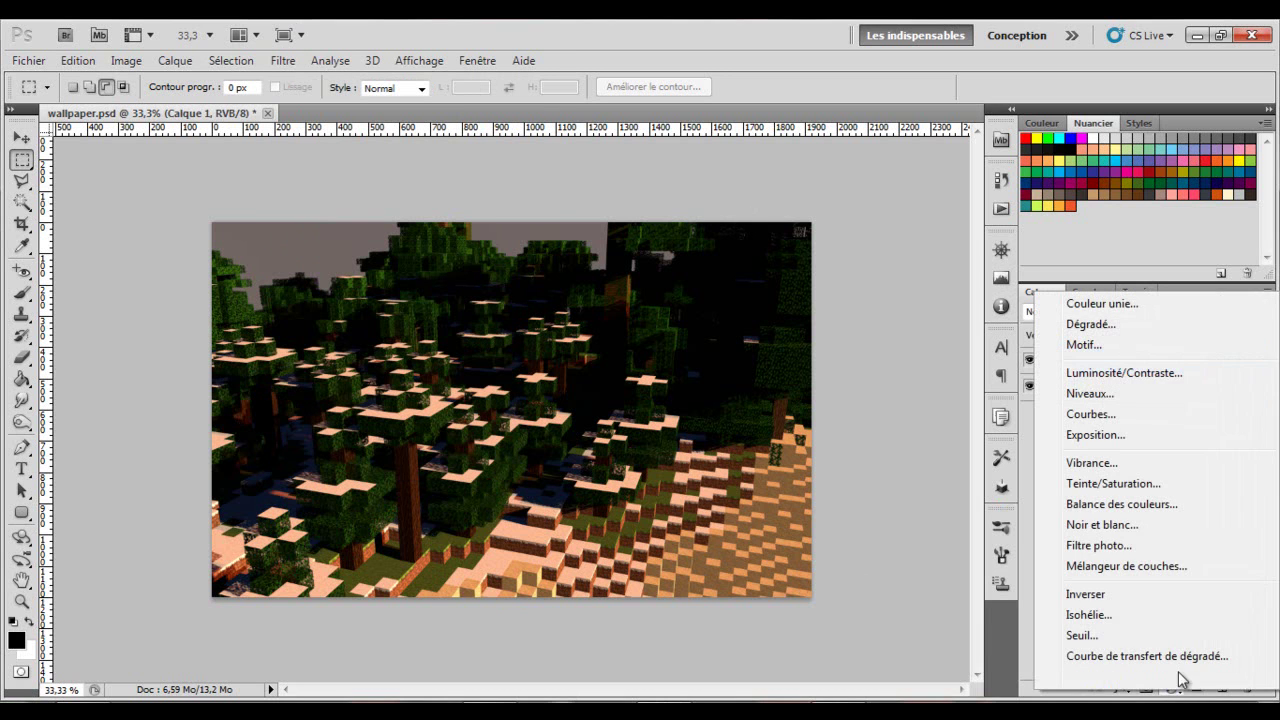
click(1104, 376)
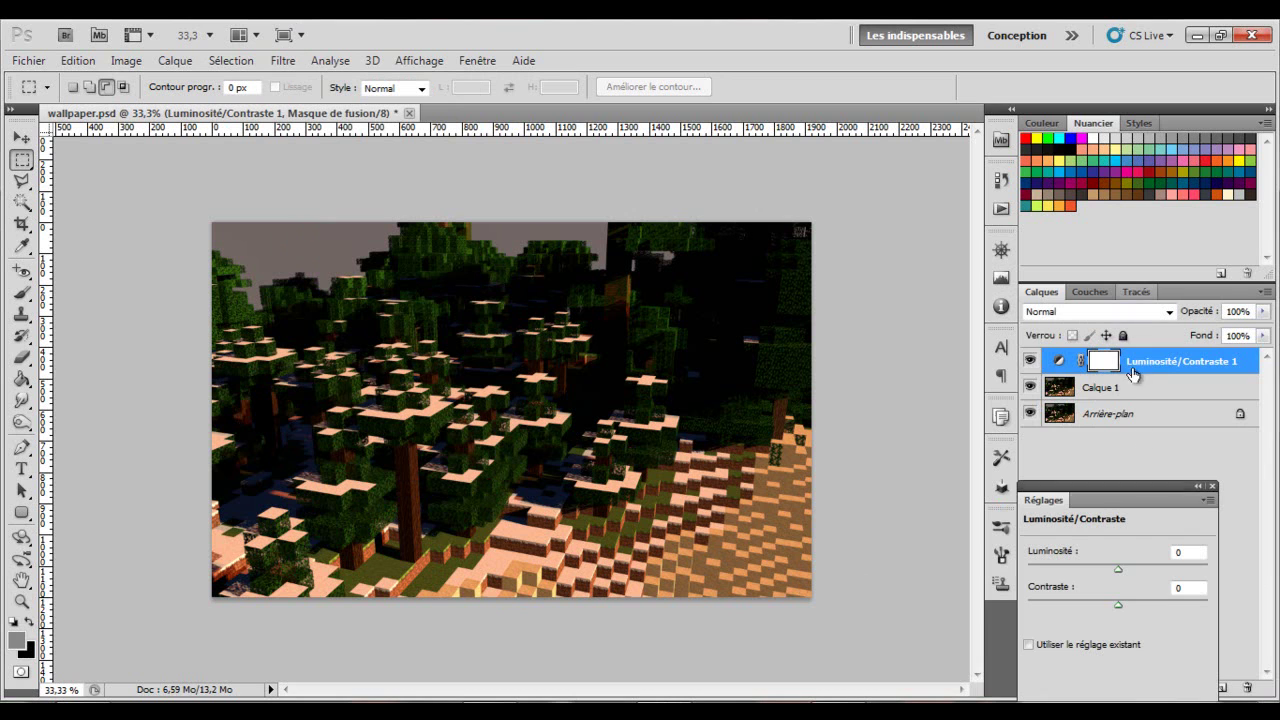
drag(1126, 484, 1150, 352)
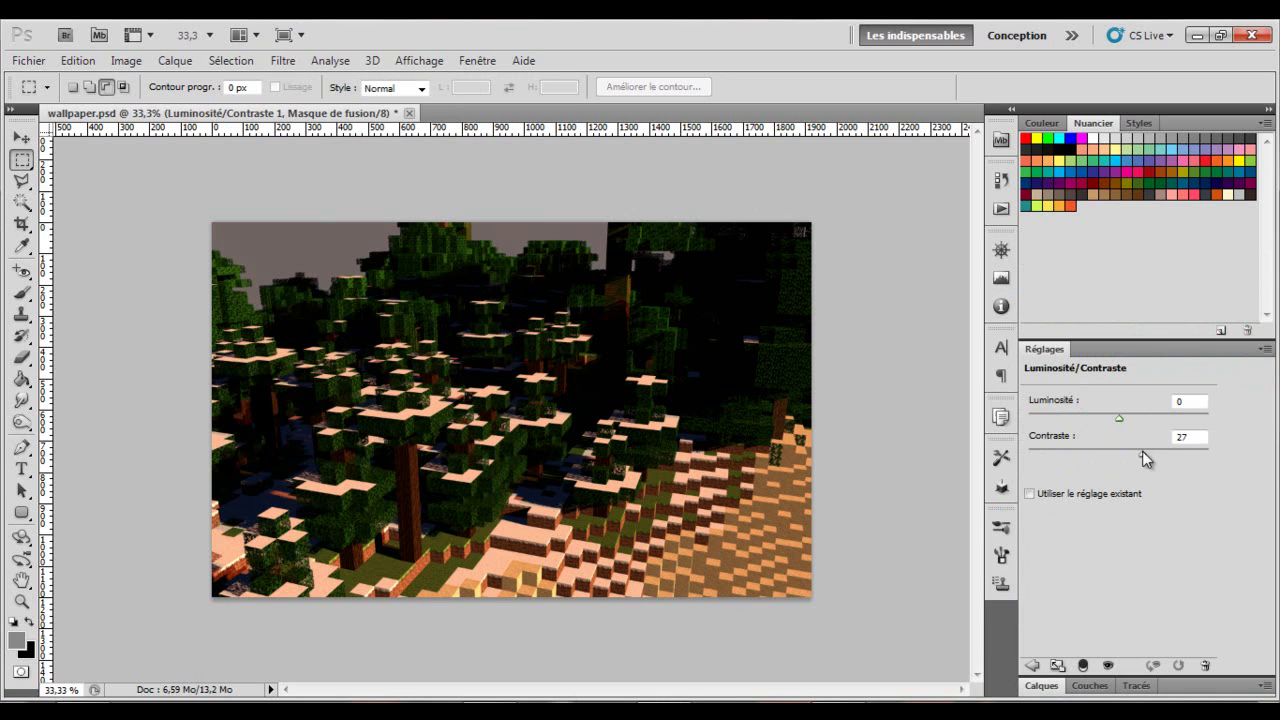
drag(1121, 418, 1123, 465)
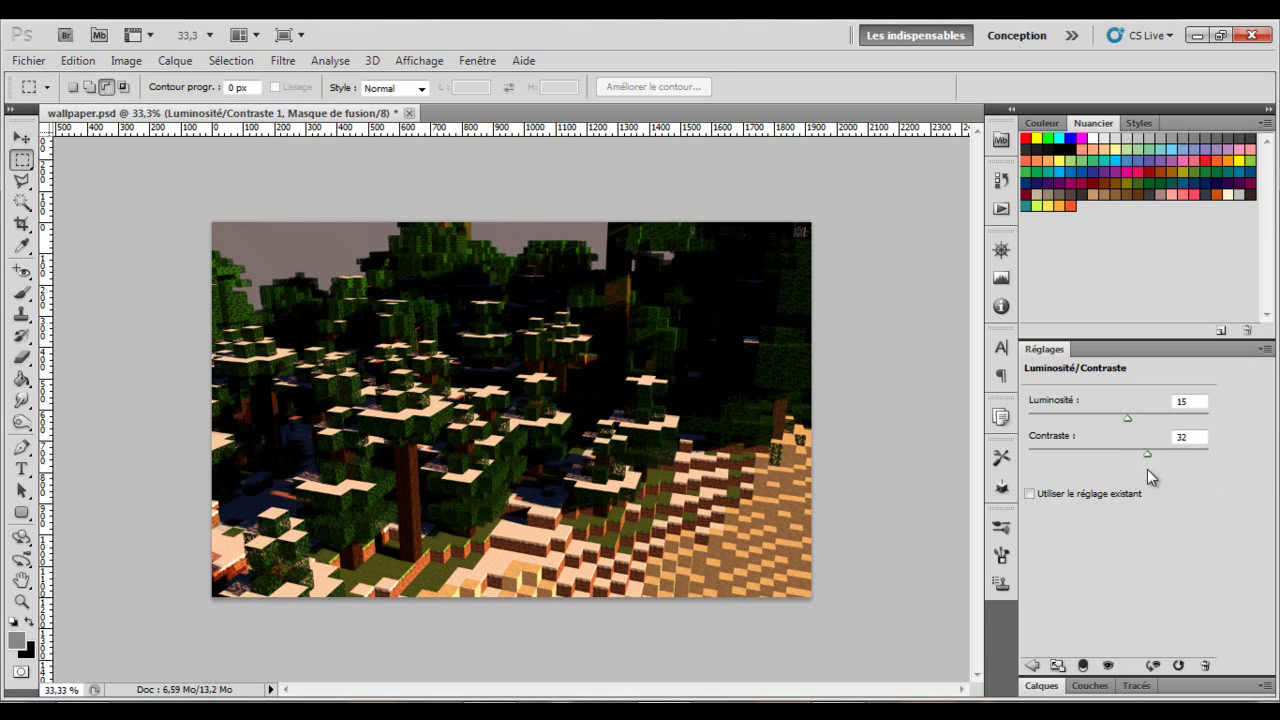
Add a Filtre photo adjustment layer above the brightness layer, using the Filtre réchauffant (85) warming filter
click(1043, 689)
drag(1105, 512, 1100, 240)
click(1166, 690)
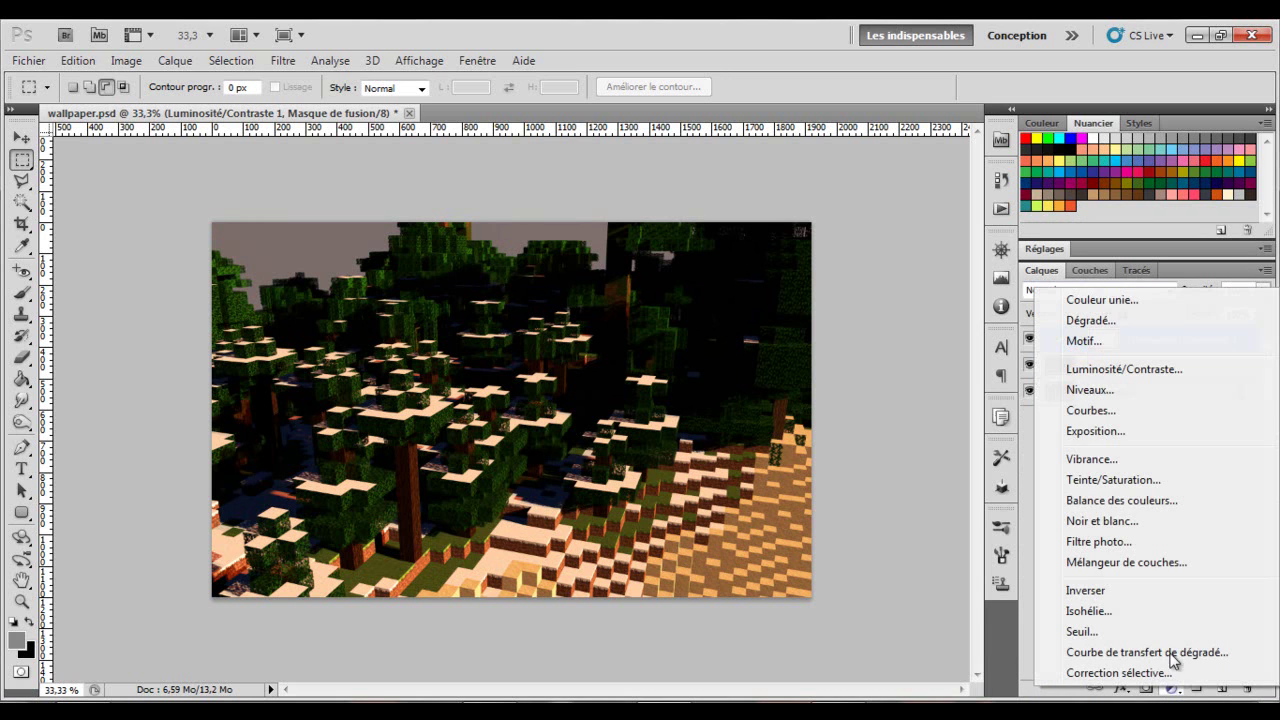
click(1112, 541)
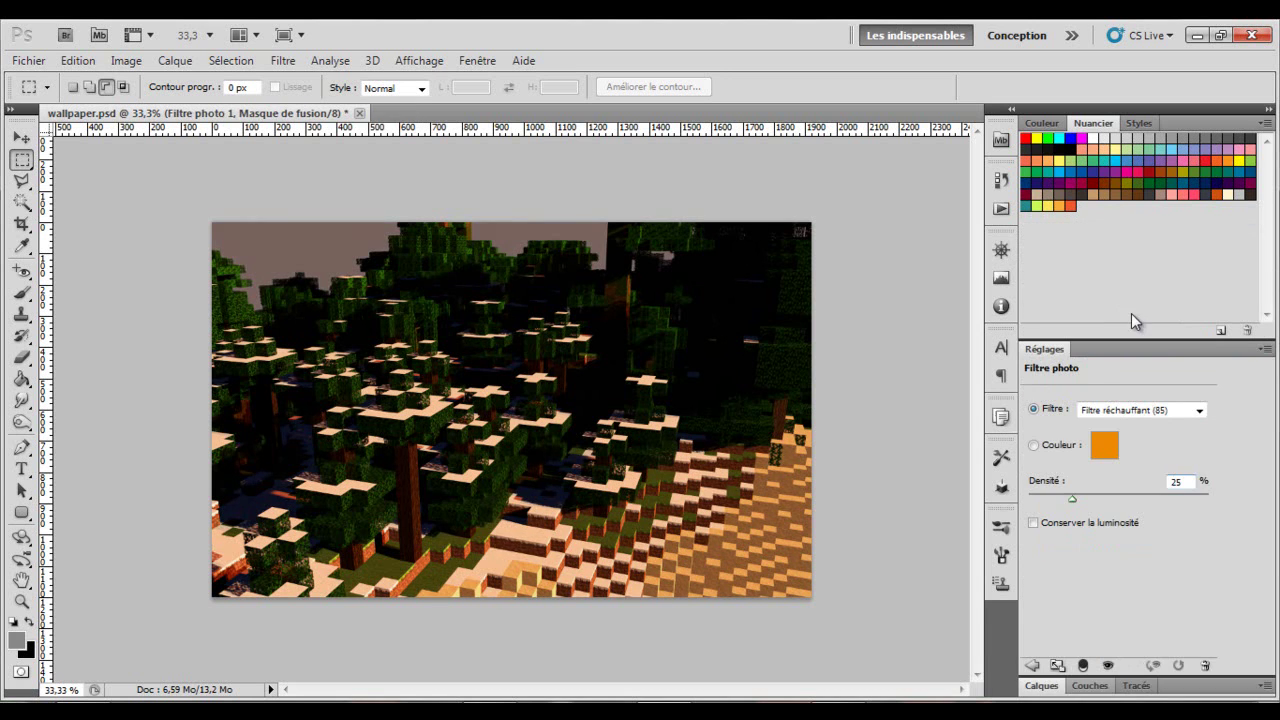
click(1143, 416)
click(1165, 439)
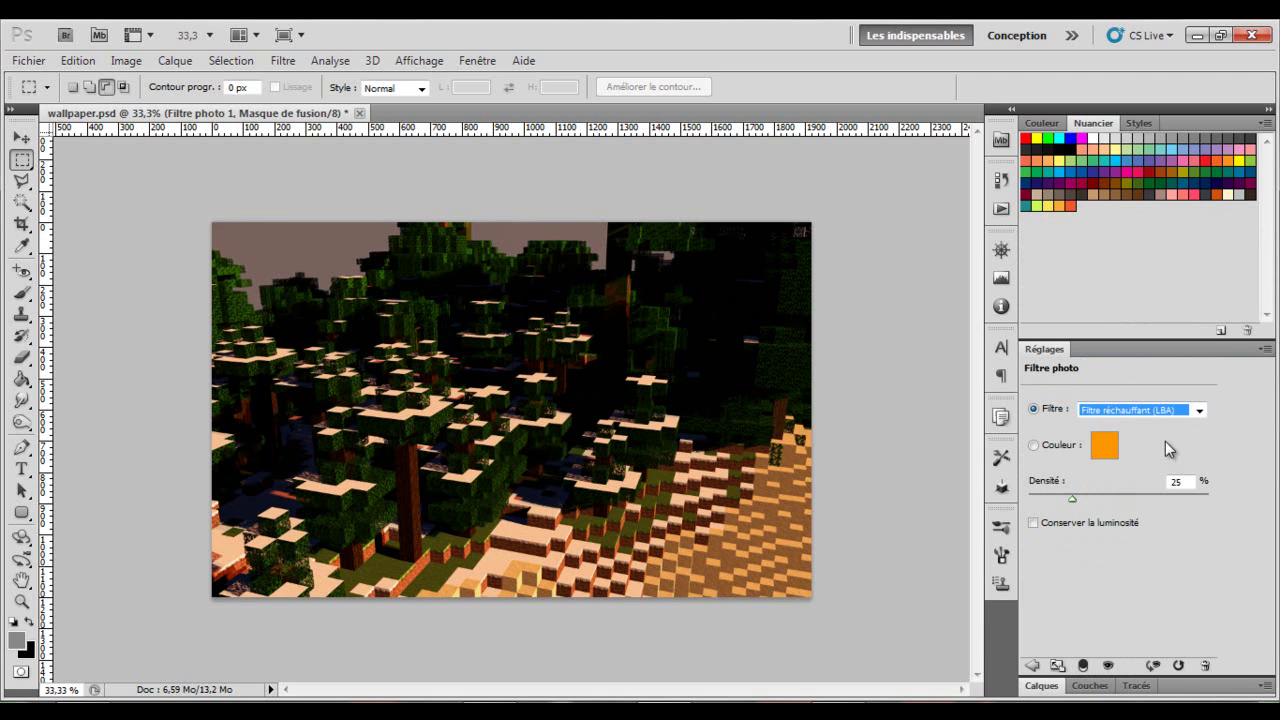
key(Up)
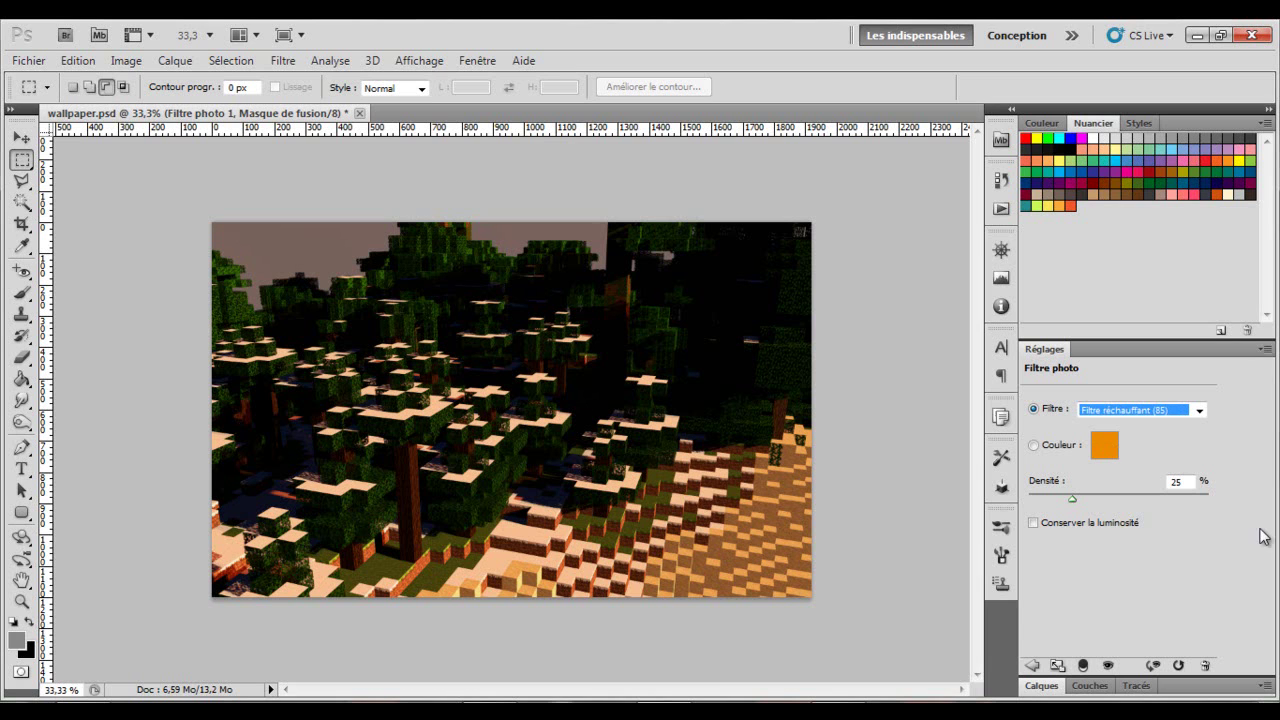
click(1046, 688)
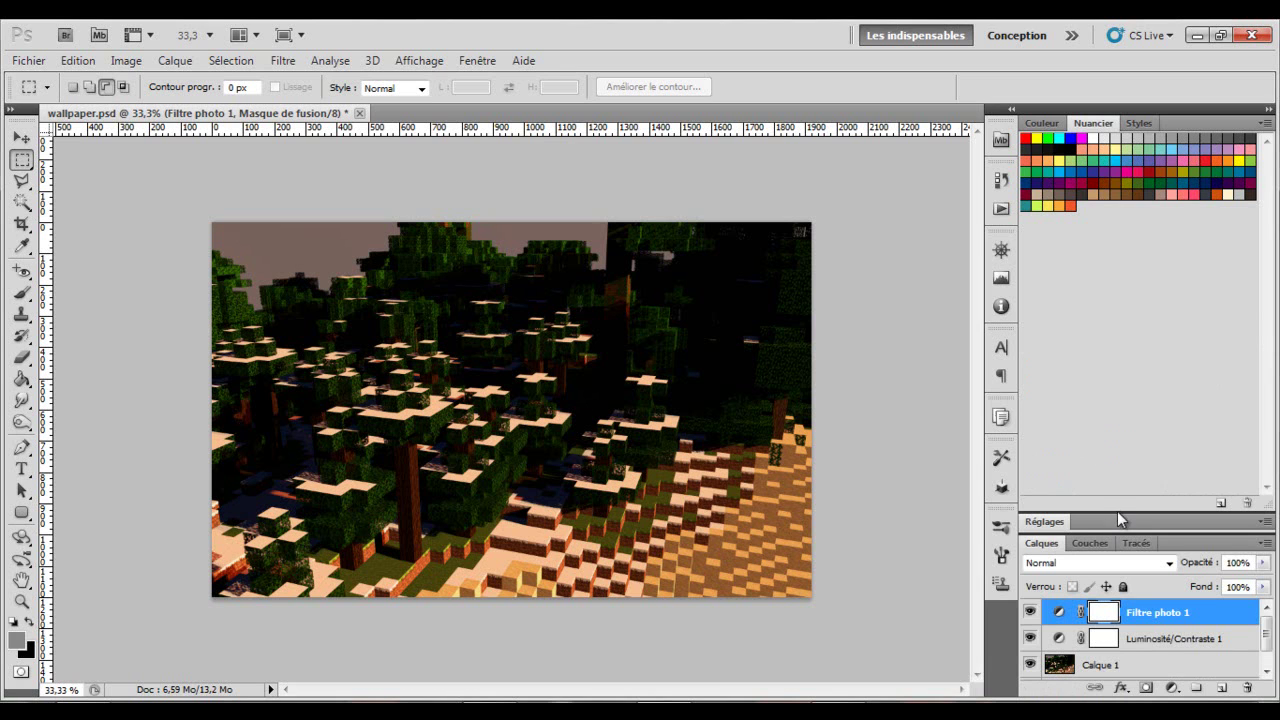
drag(1119, 509, 1090, 240)
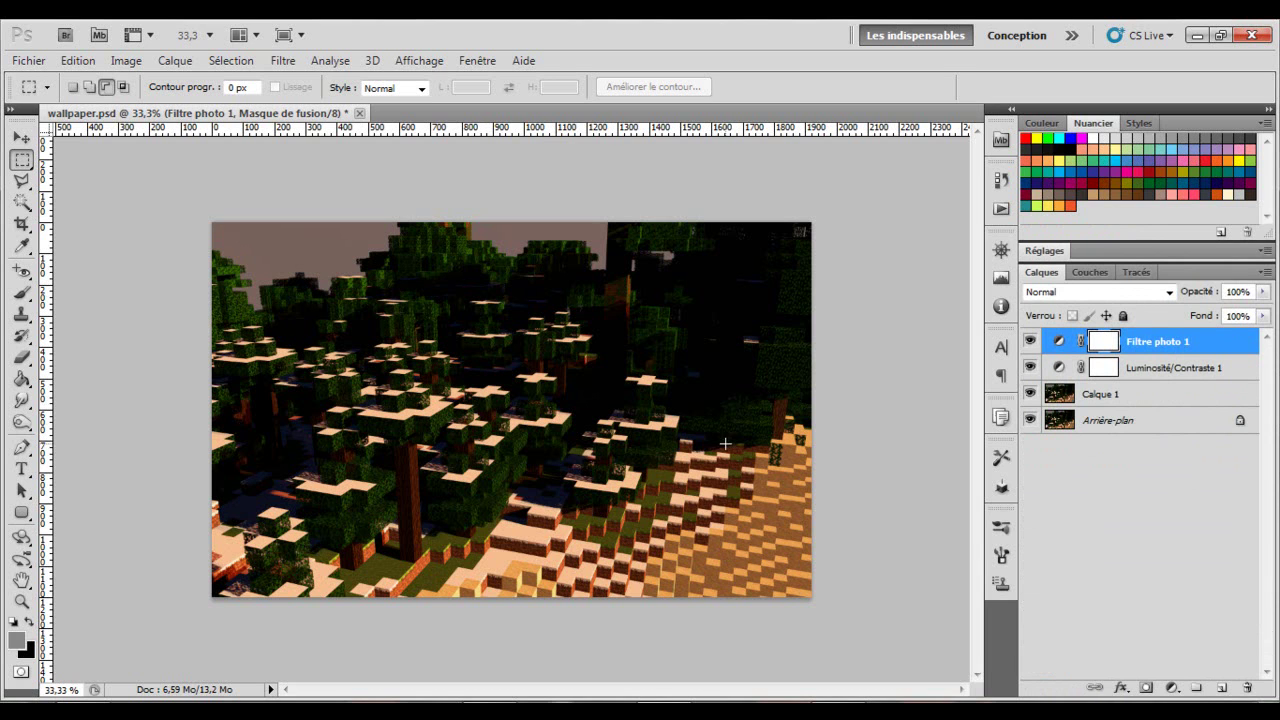
Add the text "Minecraft" in Interstate over the sky at the image's upper left
click(22, 469)
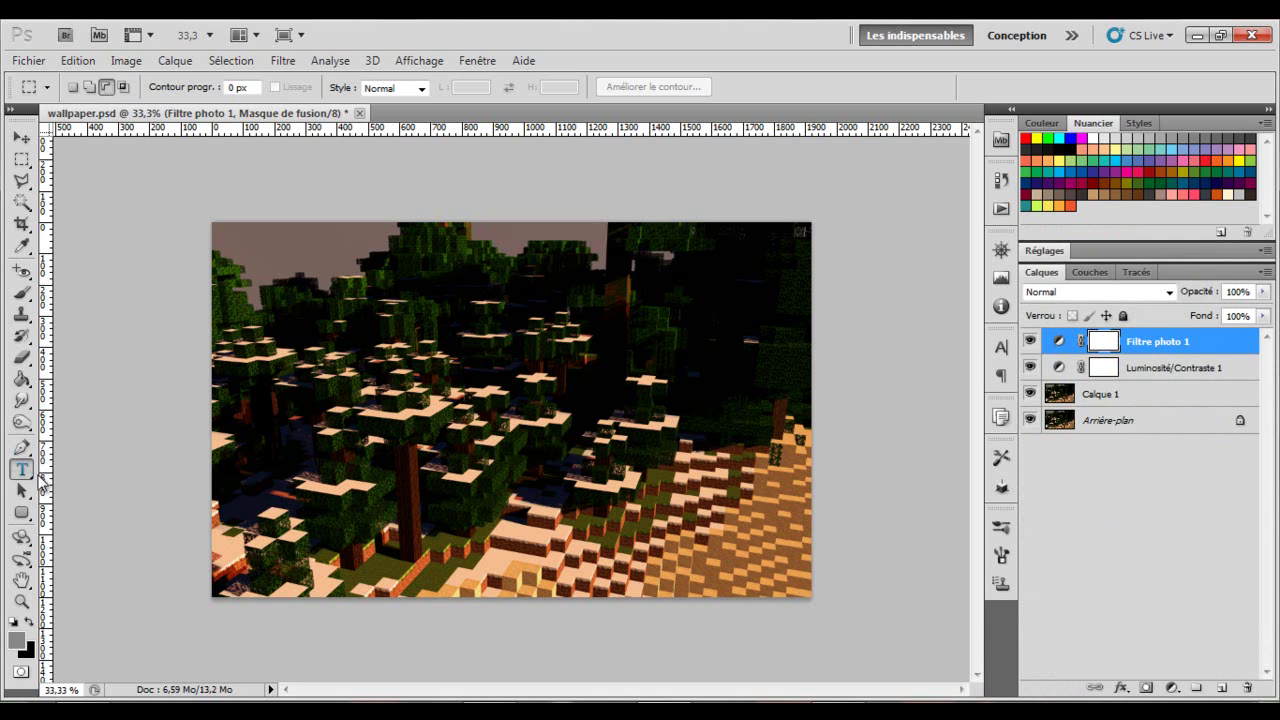
click(179, 87)
text(Interstate)
key(Return)
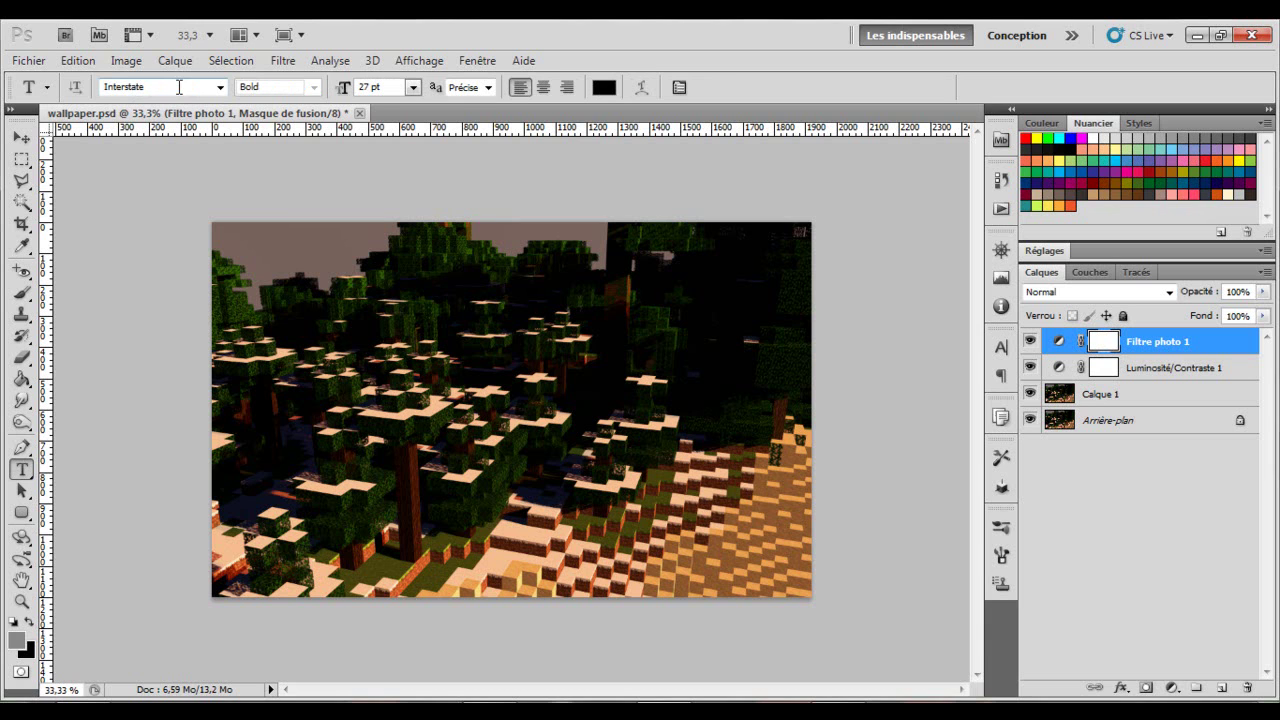
click(256, 252)
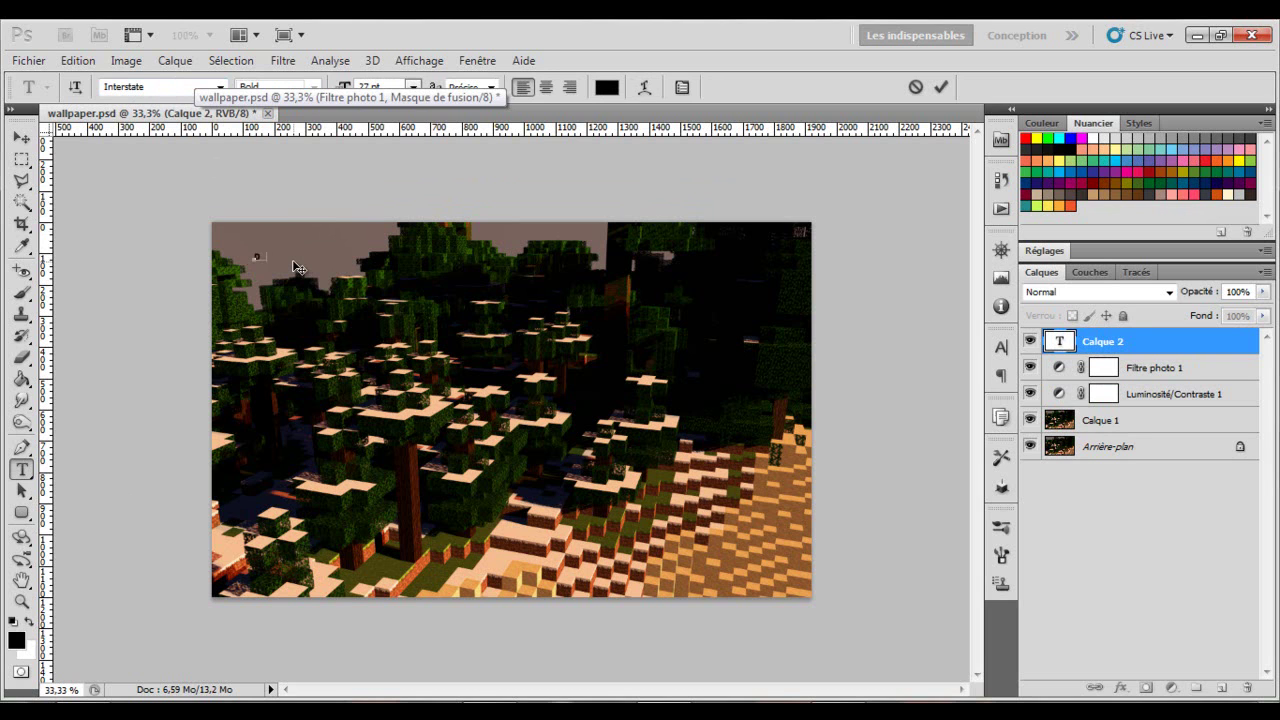
text(SArkTurtle)
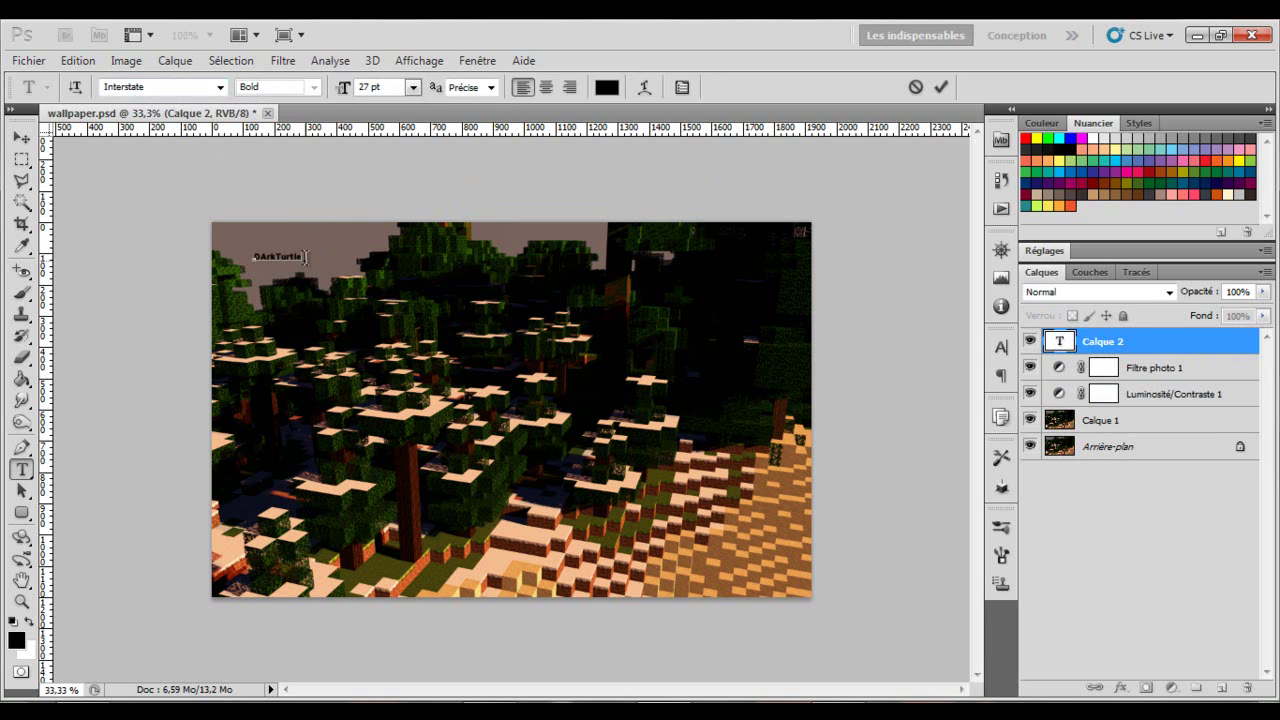
drag(306, 256, 237, 256)
text(Minecraft)
Set the "Minecraft" text to 74 pt in the Visitor TT1 BRK font and shift it slightly up and left
drag(240, 262, 312, 268)
drag(345, 93, 395, 100)
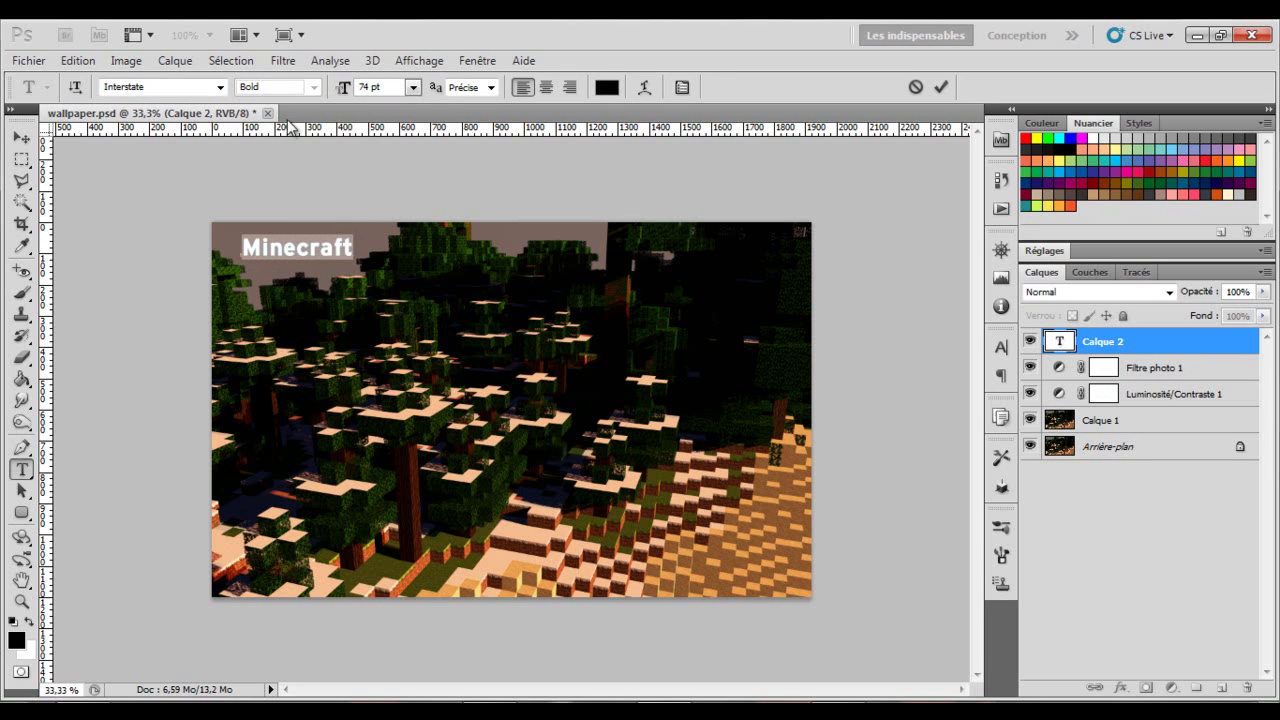
click(197, 86)
text(Visitor TT1 BRK)
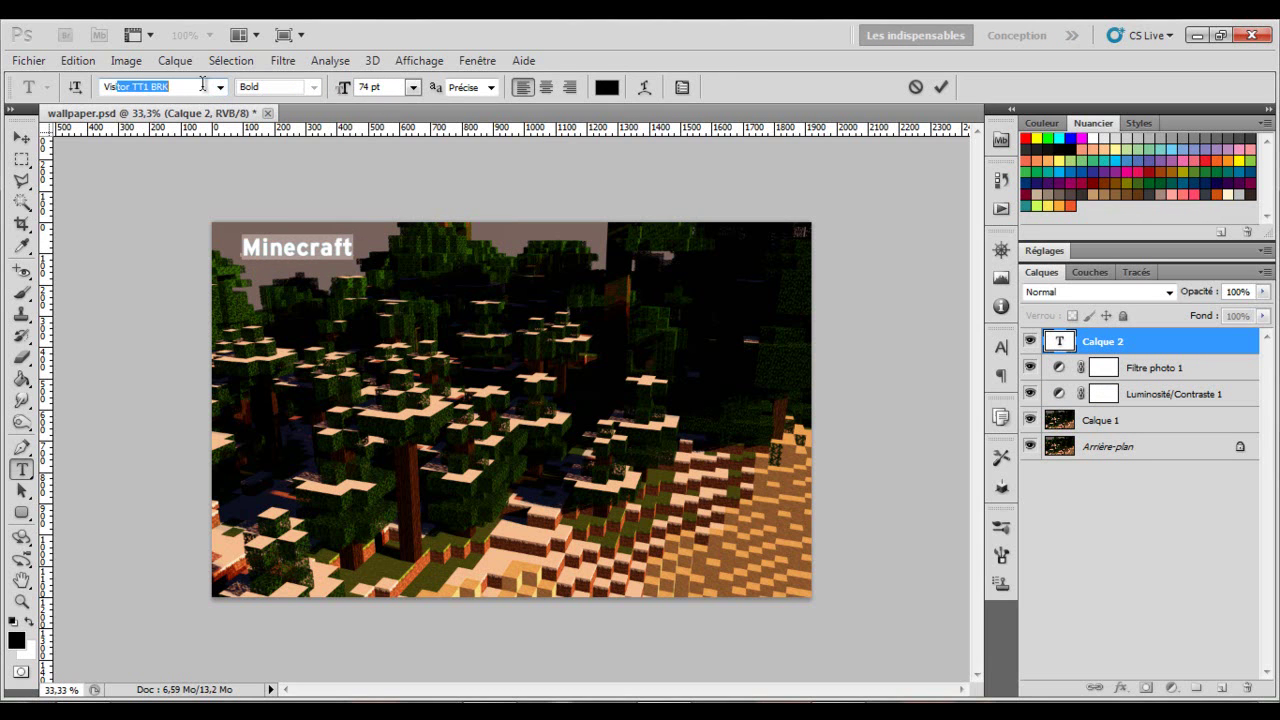
key(Return)
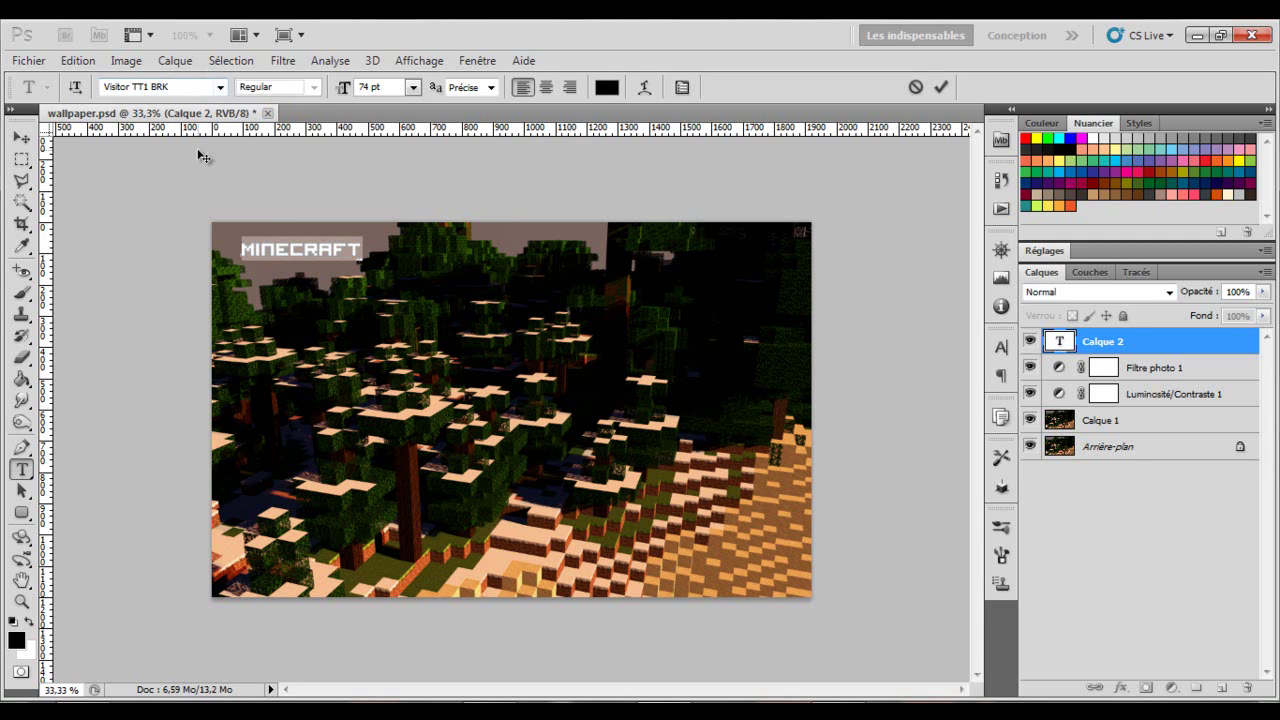
drag(305, 286, 300, 281)
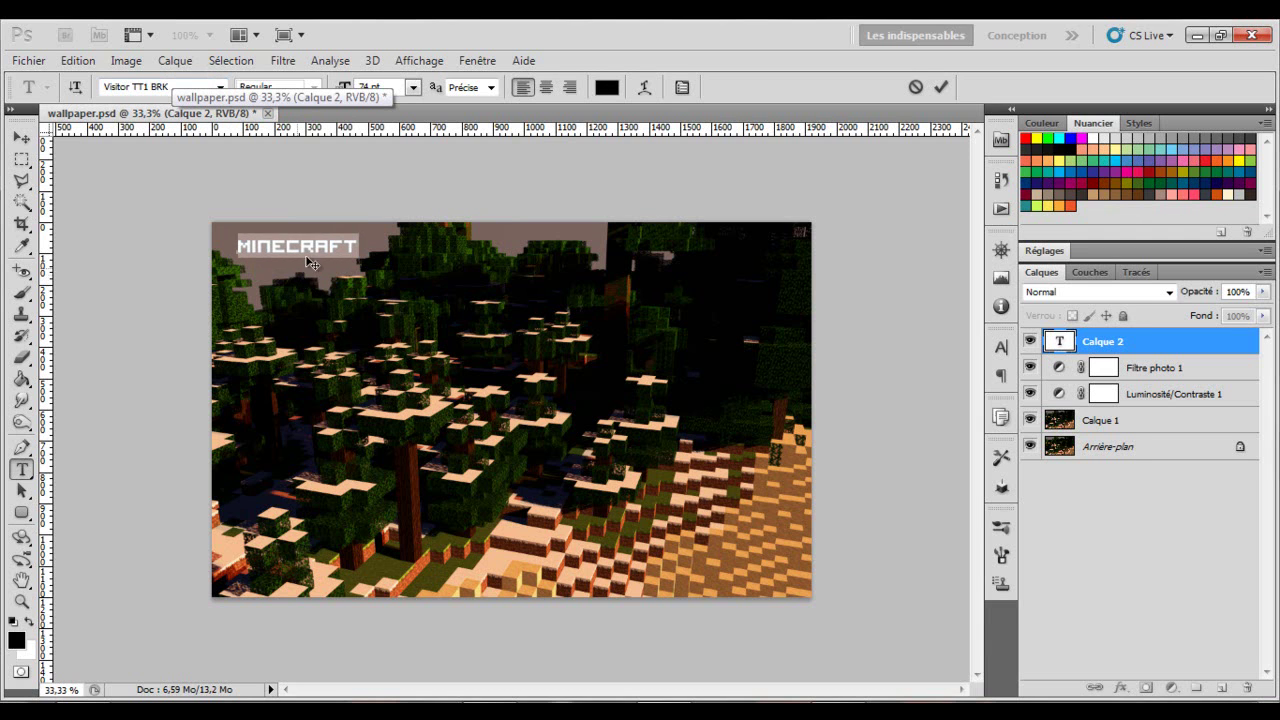
Set the "Minecraft" text colour to white (ffffff)
click(606, 87)
drag(691, 343, 650, 318)
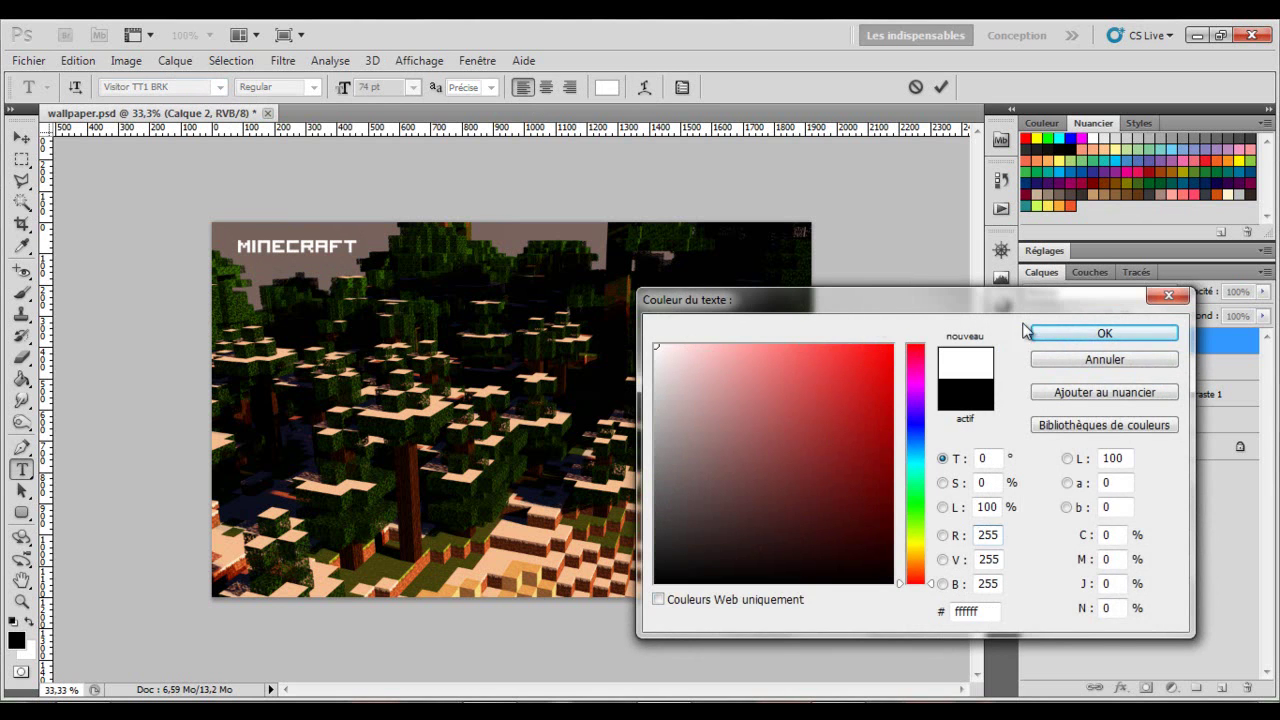
click(1104, 334)
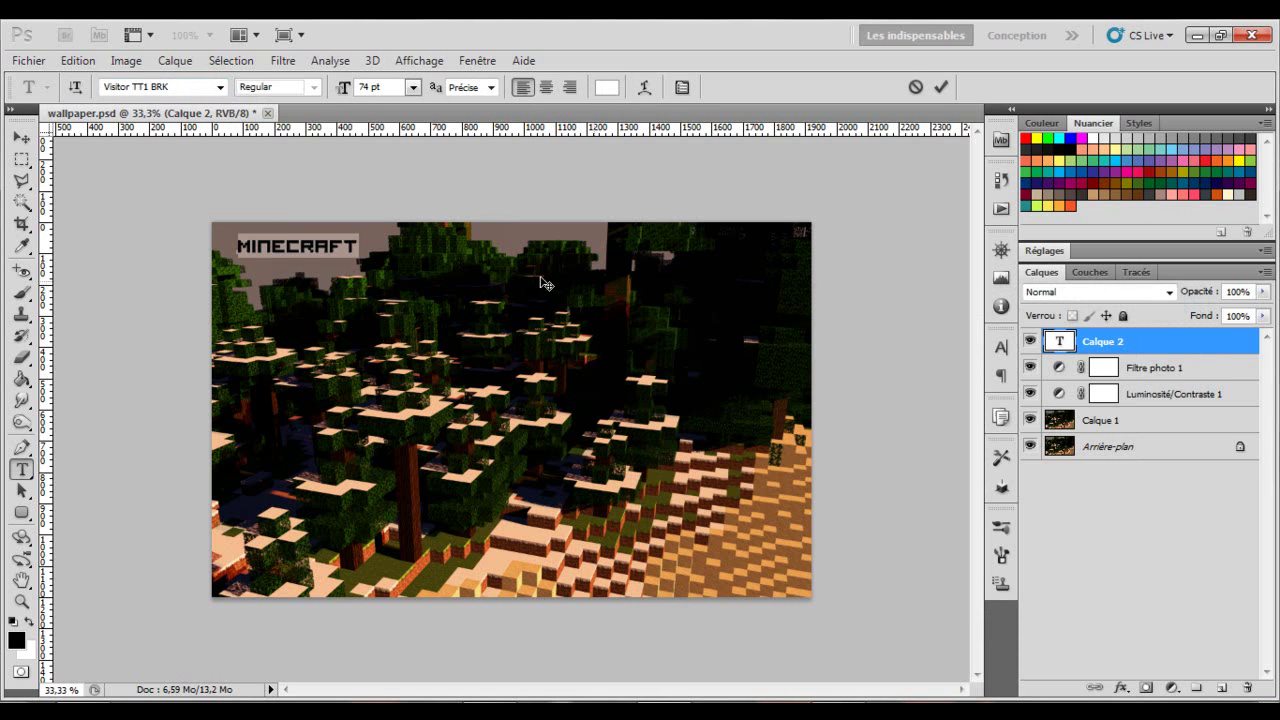
Apply small caps and underline to the "Minecraft" text and commit the text edit
click(1001, 347)
click(858, 485)
drag(332, 267, 331, 268)
click(927, 484)
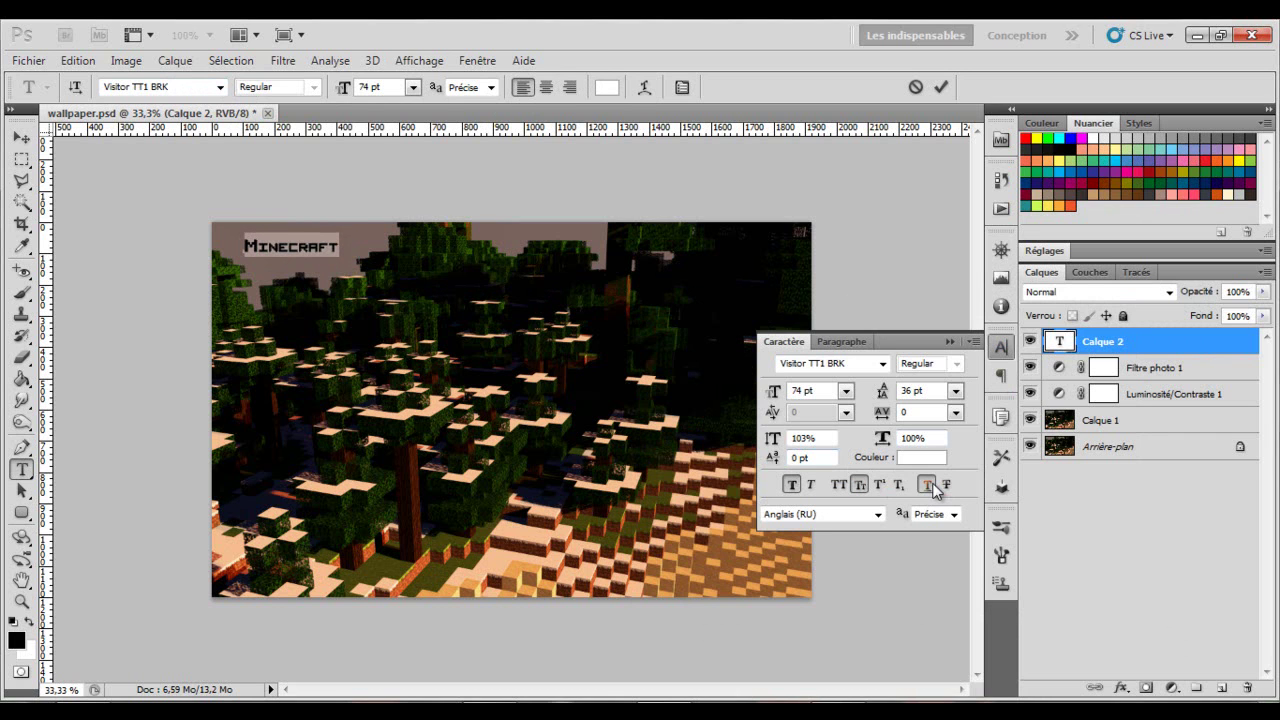
click(949, 341)
click(940, 86)
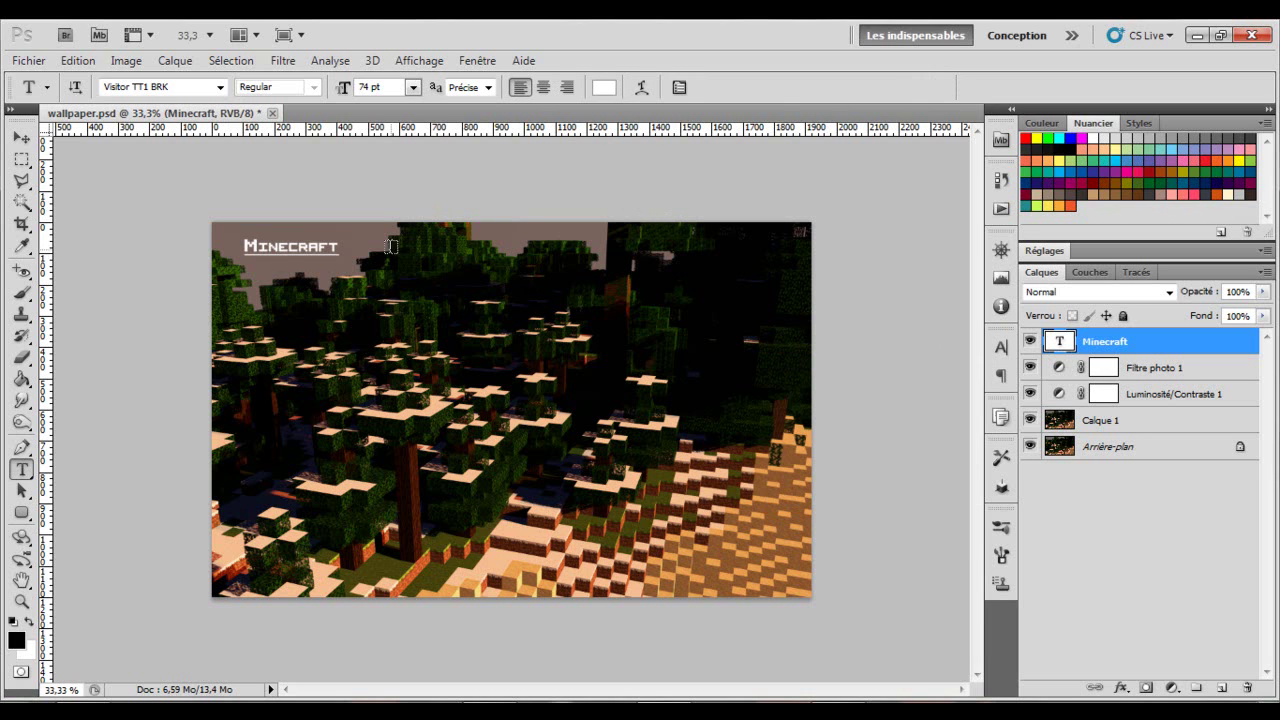
Move the "Minecraft" text into the lower-right corner of the image
click(21, 137)
drag(389, 359, 760, 655)
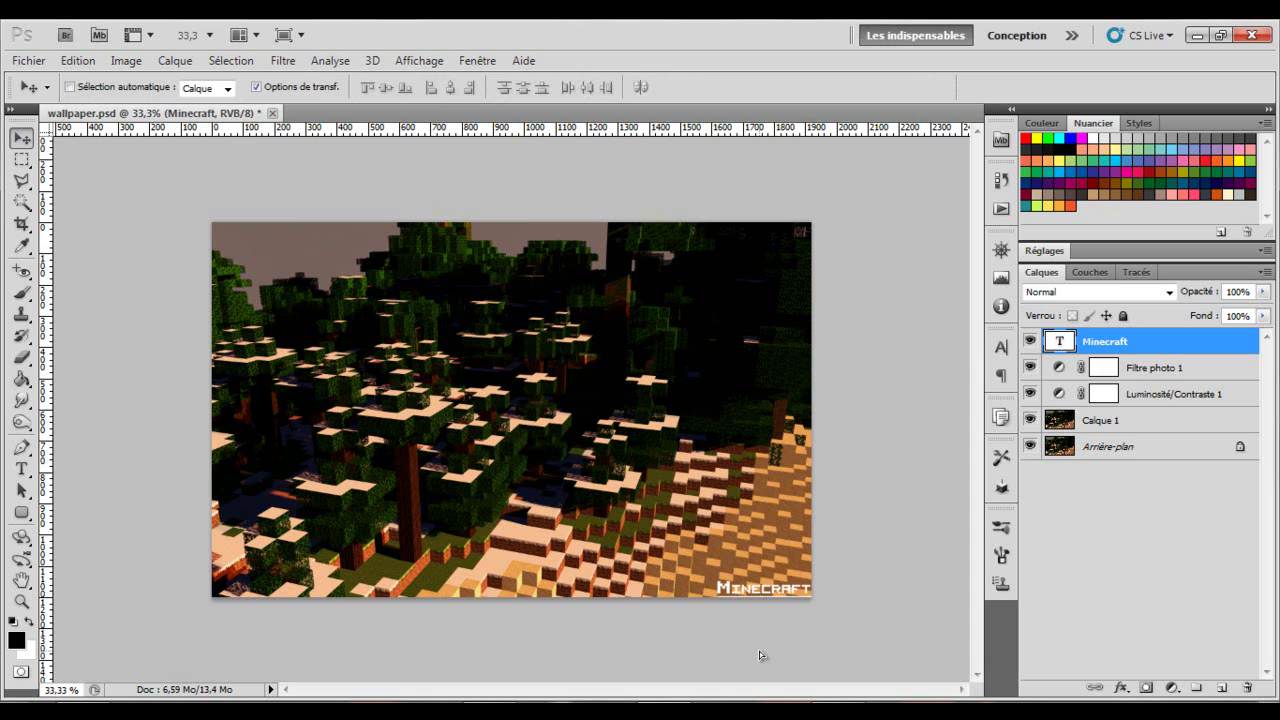
mouse_move(760, 655)
mouse_down()
mouse_move(747, 627)
mouse_move(738, 636)
mouse_move(757, 646)
mouse_move(324, 312)
mouse_move(279, 293)
mouse_move(430, 420)
mouse_move(762, 646)
mouse_up()
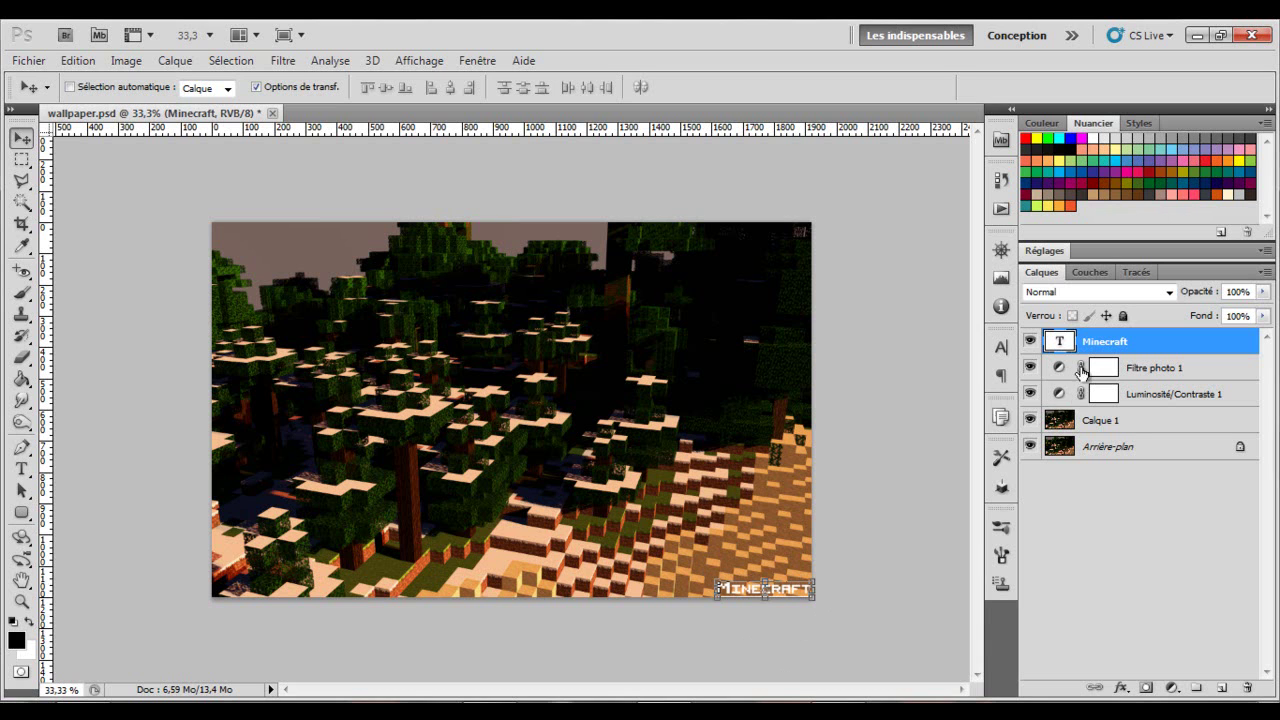
Set the Minecraft text layer's blending mode to Incrustation
click(1168, 292)
click(1170, 297)
click(1066, 266)
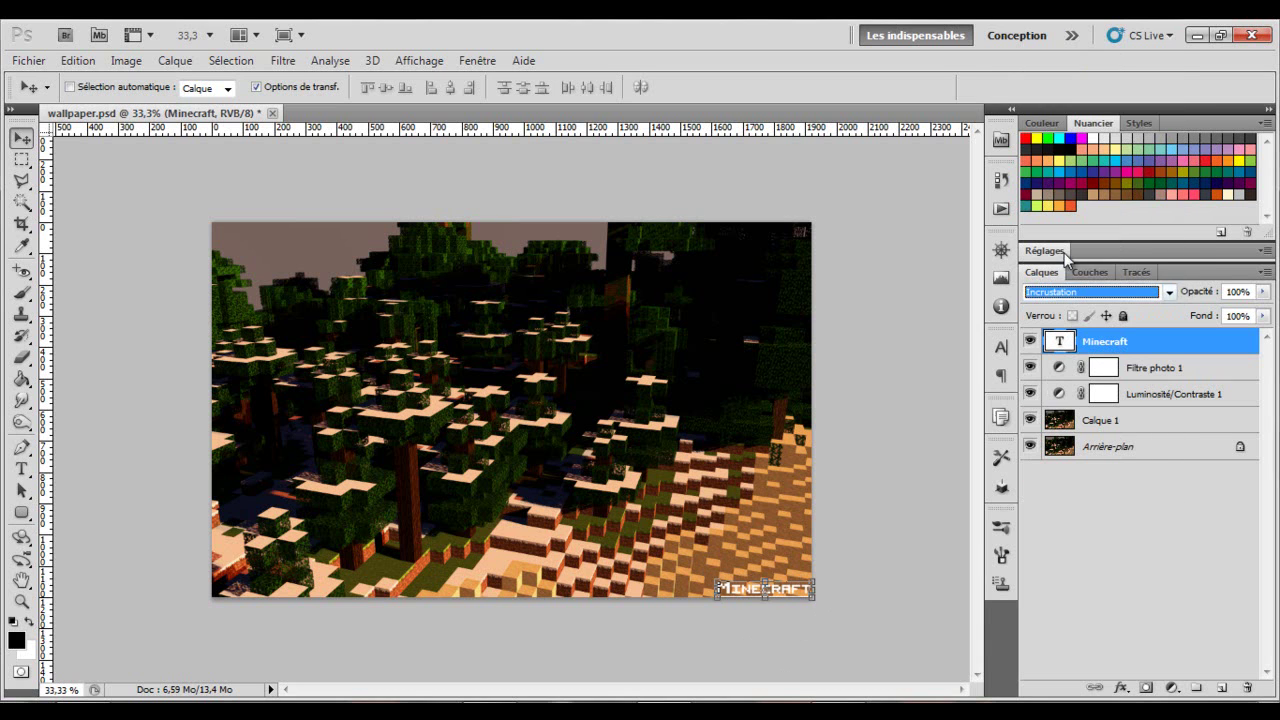
click(848, 366)
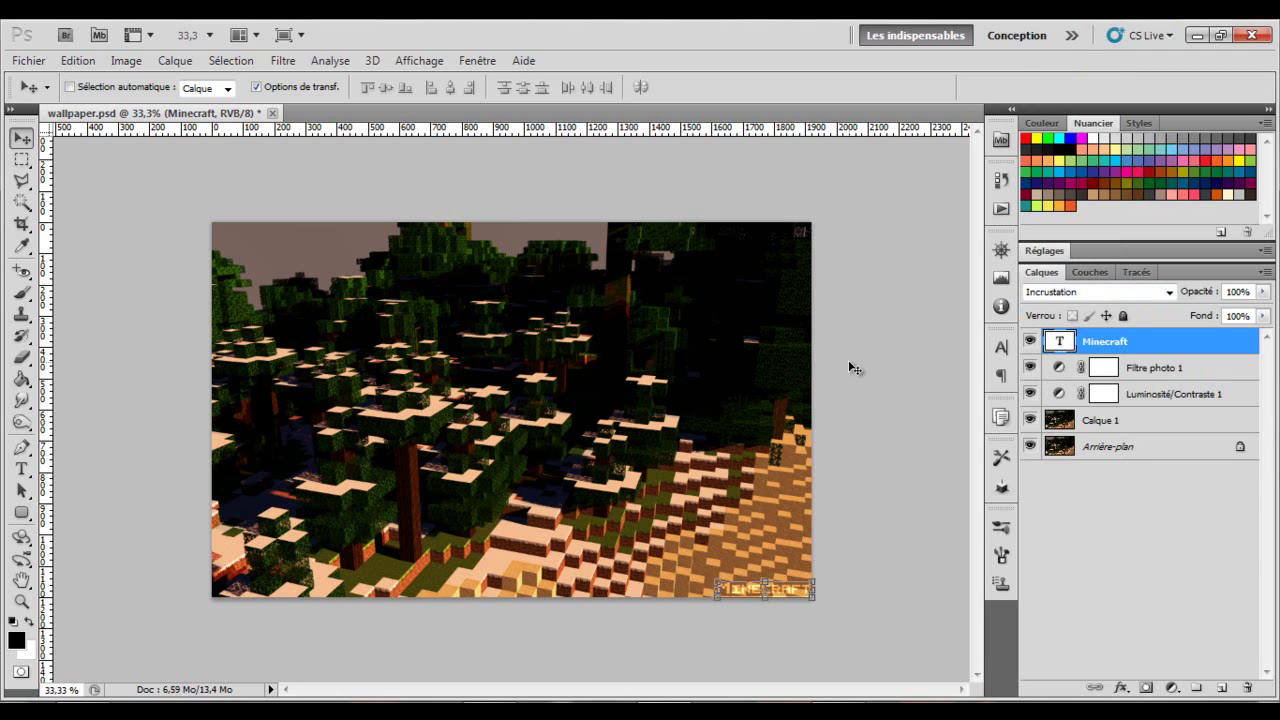
Apply a Gaussian blur with a radius of 27 pixels to the Calque 1 layer
click(1155, 457)
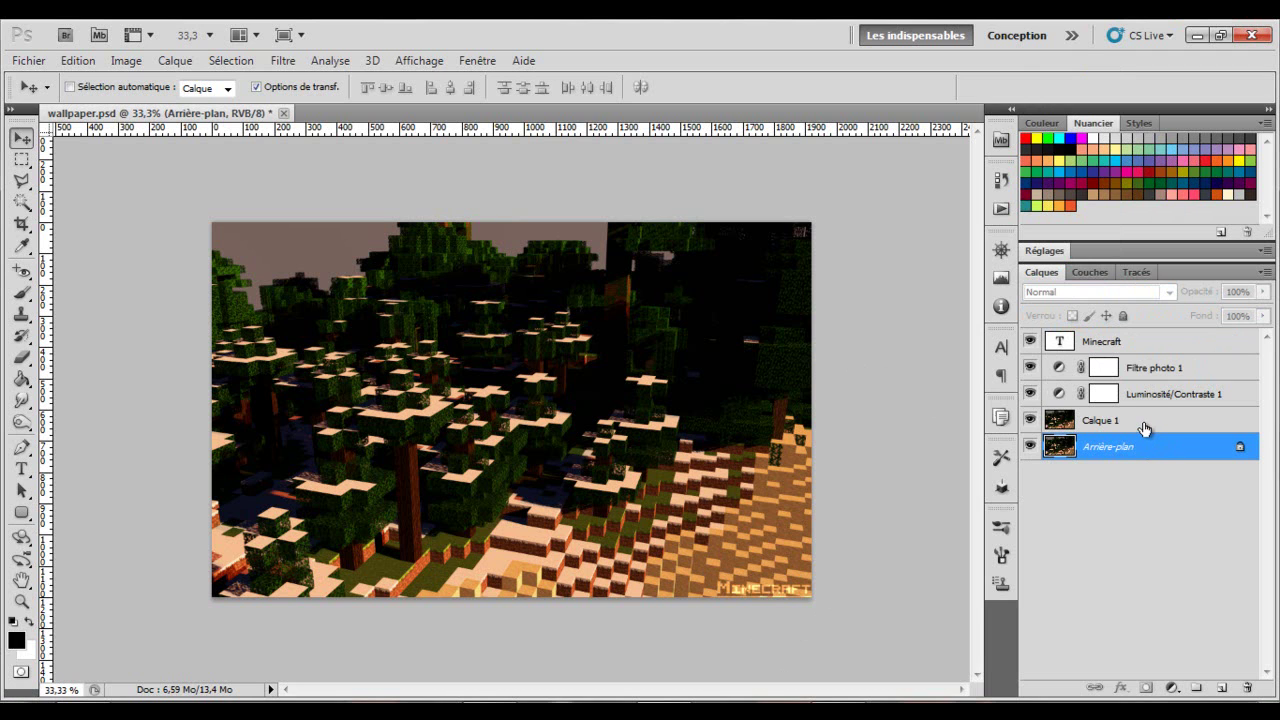
click(1145, 425)
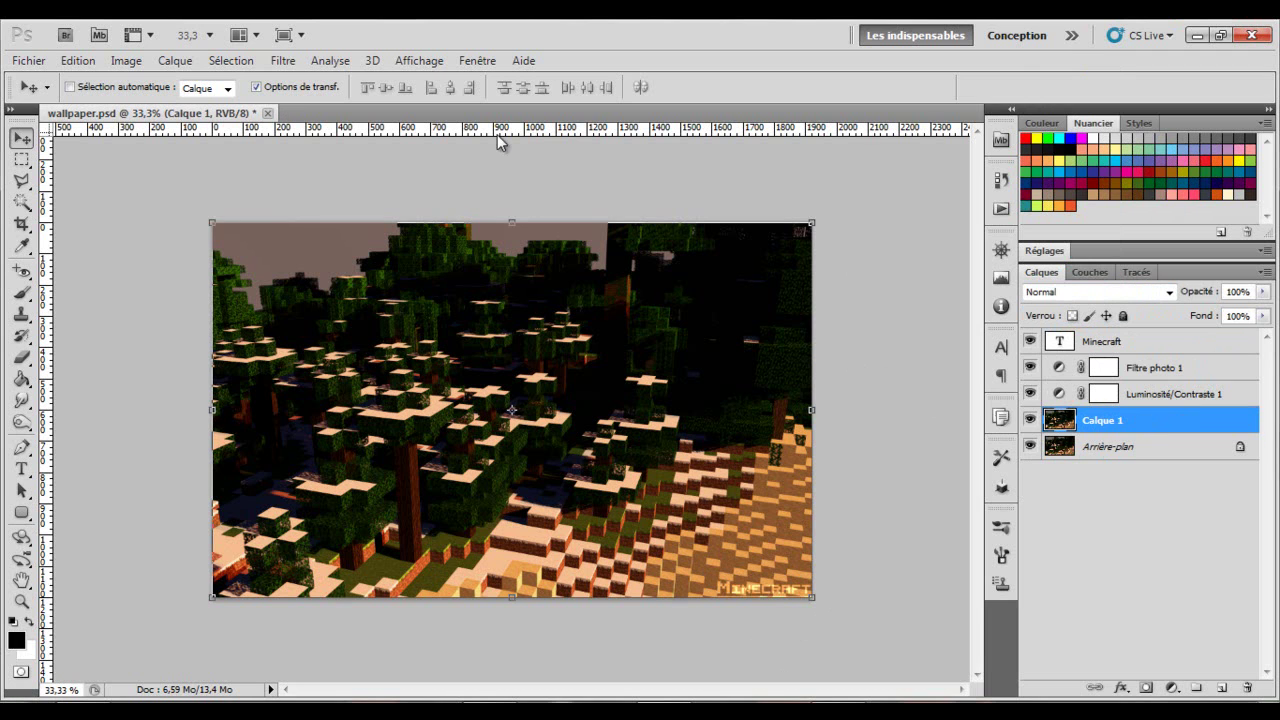
click(283, 60)
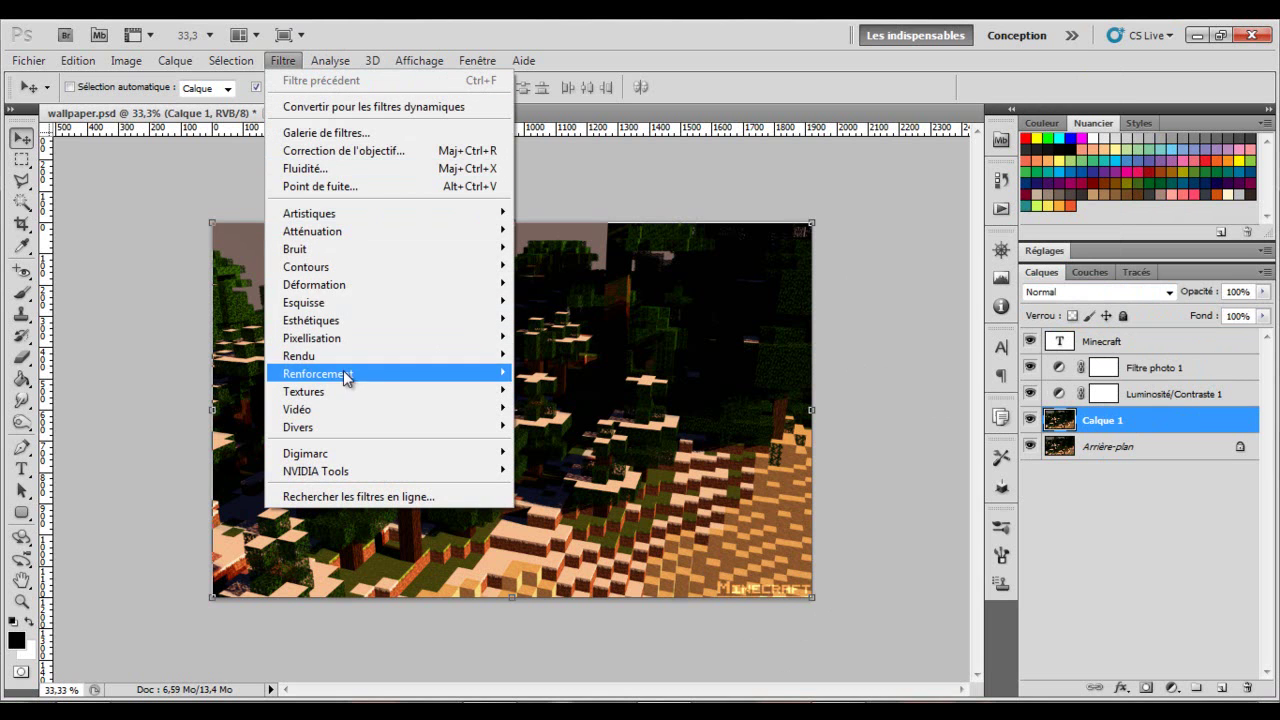
mouse_move(337, 237)
click(190, 316)
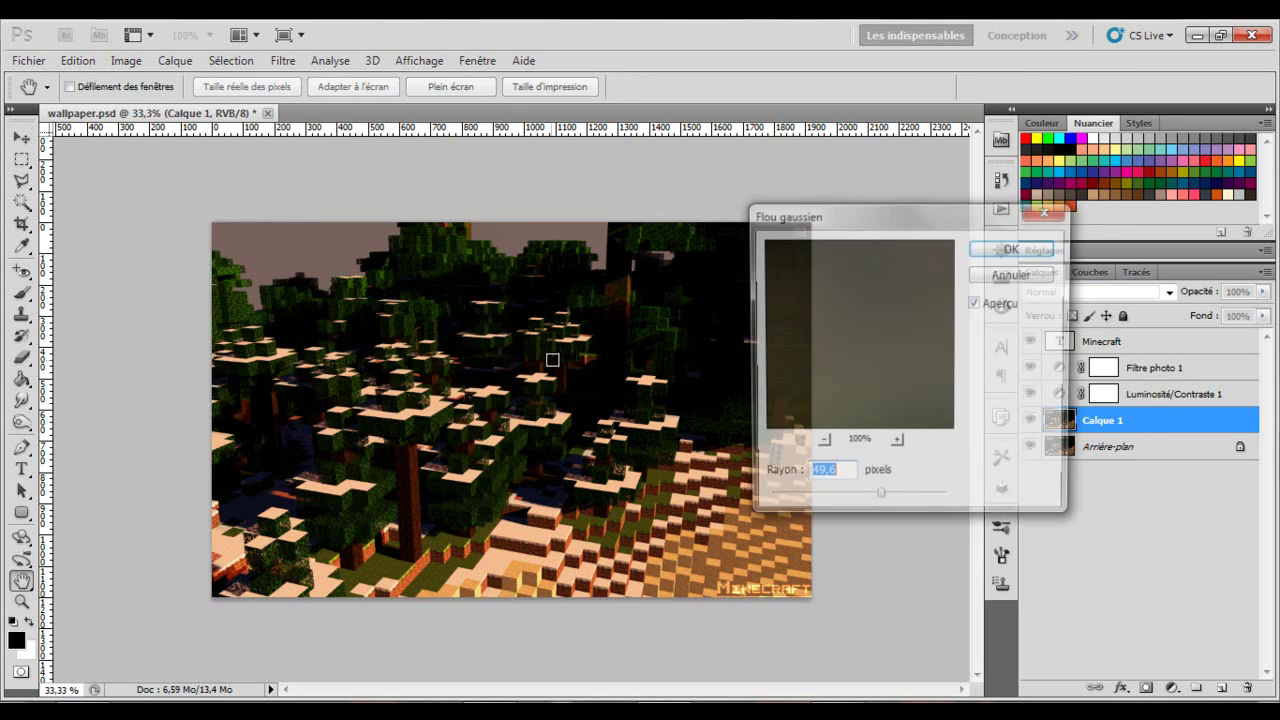
drag(877, 507, 848, 504)
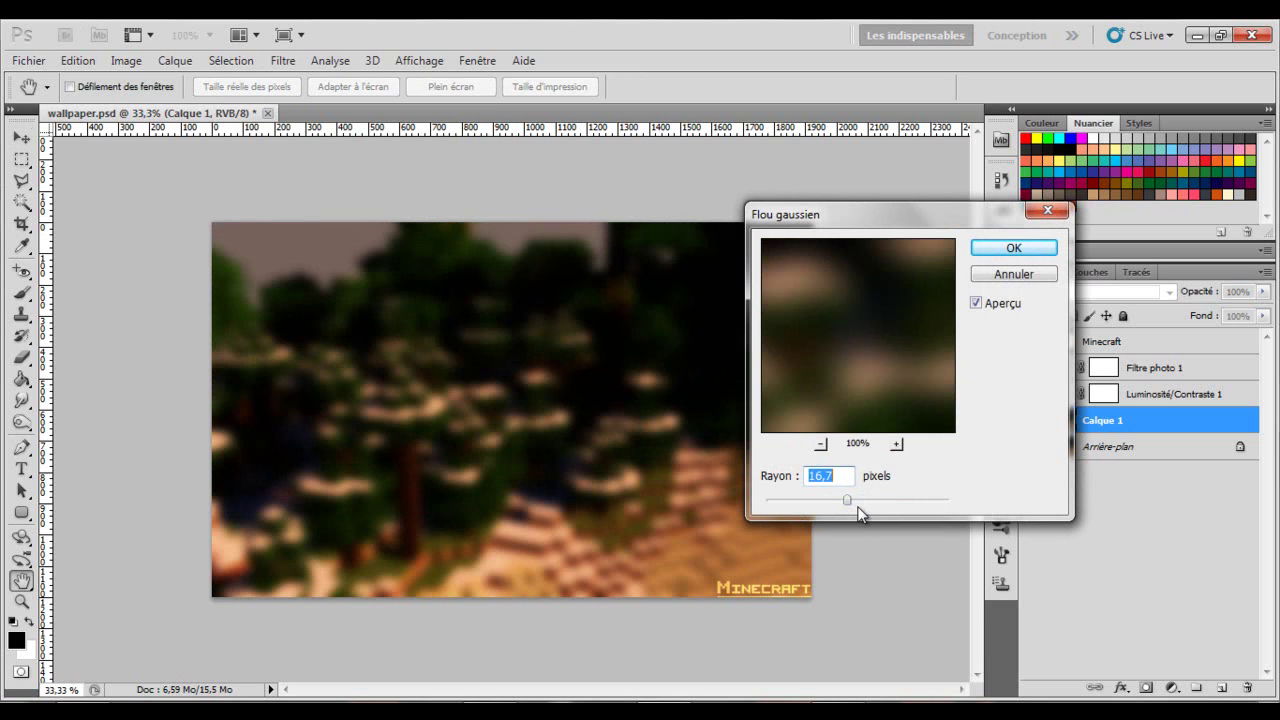
click(858, 503)
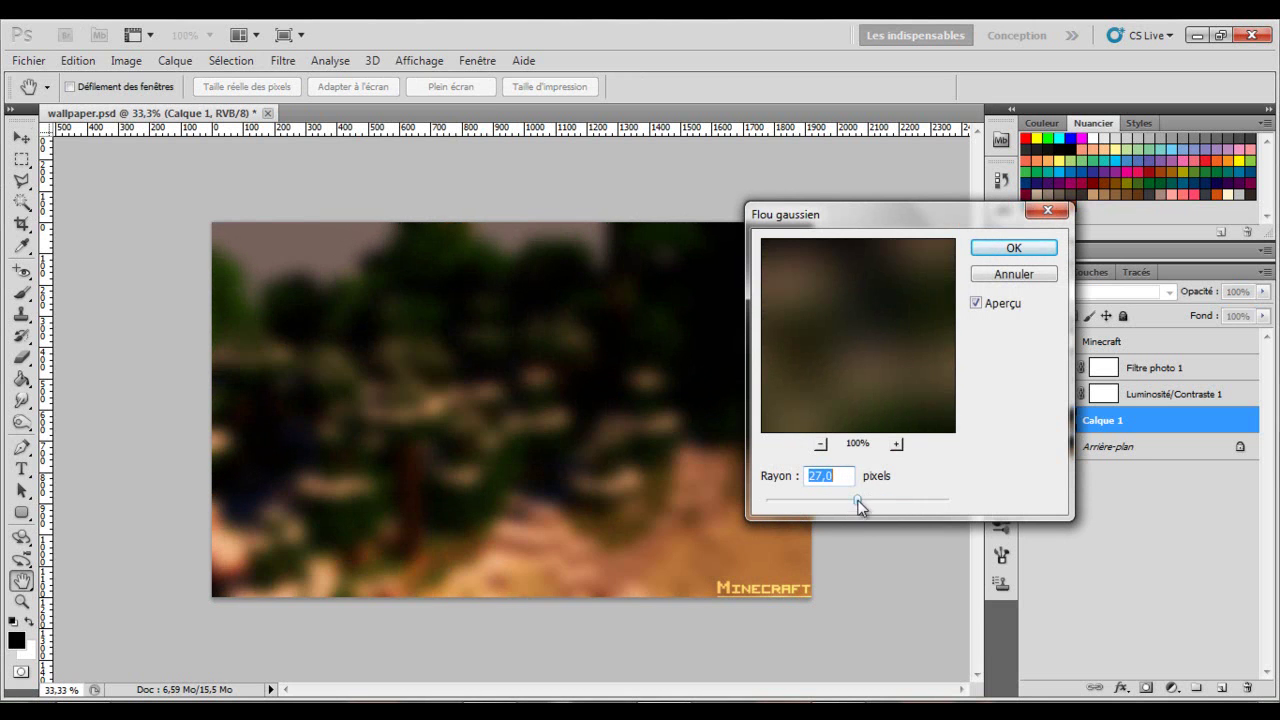
click(1005, 250)
Try several blending modes on the blurred Calque 1 layer and set it to Lumière tamisée
click(1105, 292)
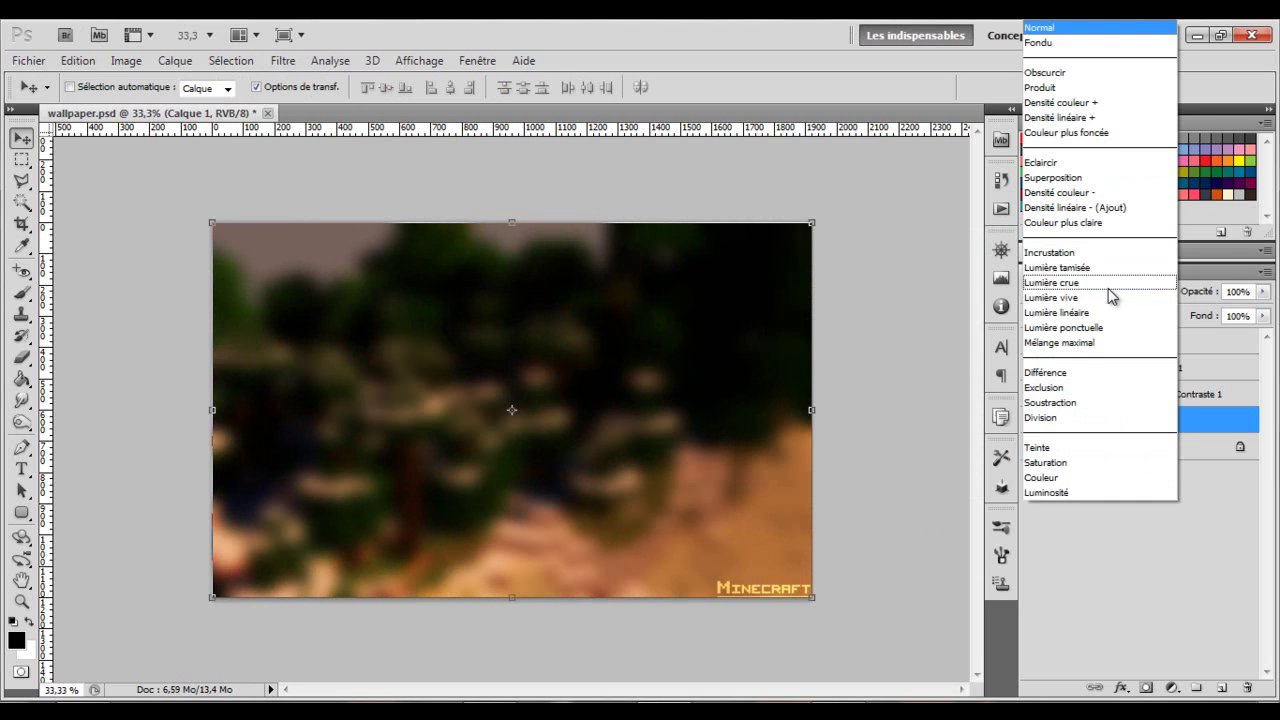
click(1091, 286)
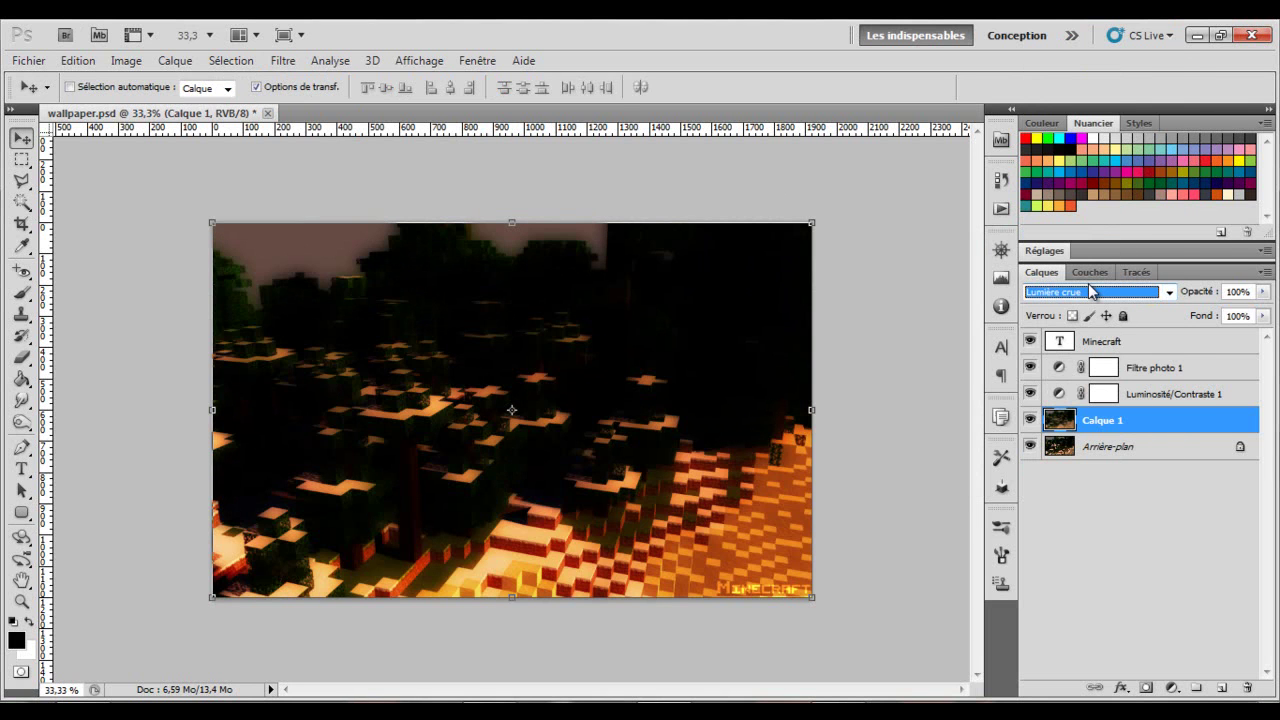
key(Down)
key(Down)
key(Up)
key(Up)
key(Up)
key(Down)
key(Up)
key(Down)
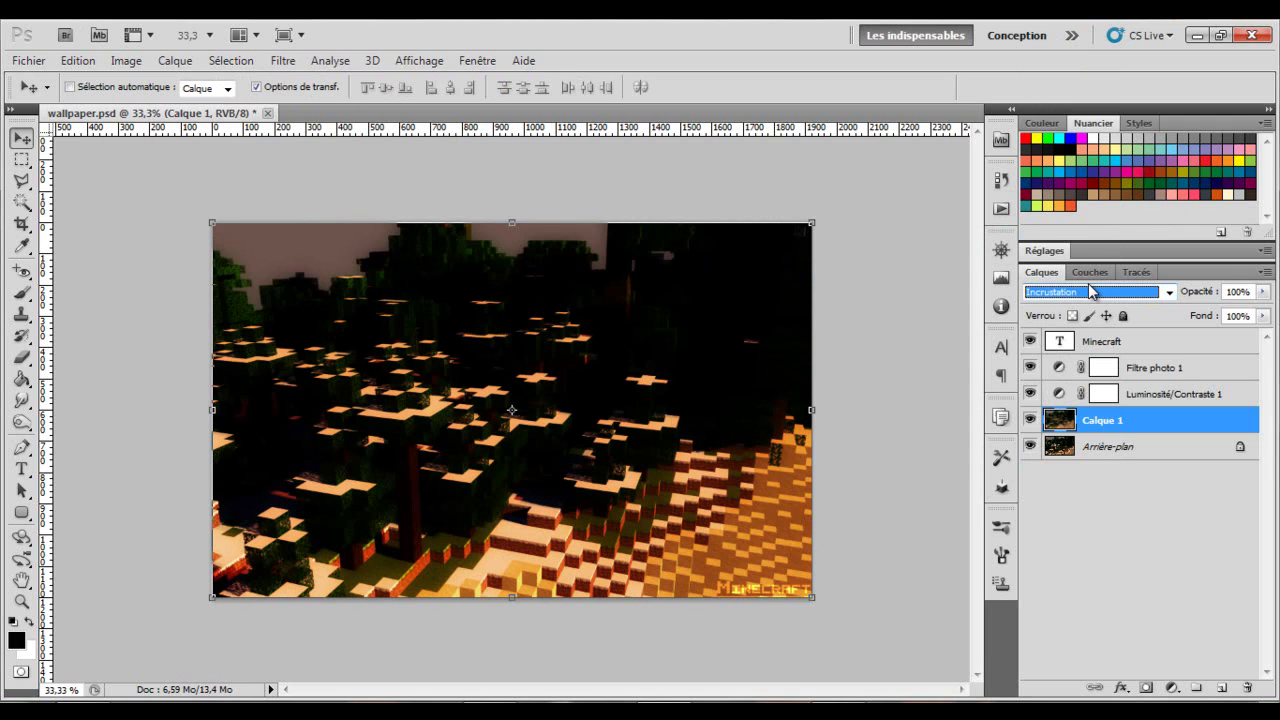
key(Up)
Compare the image with and without Calque 1 and Luminosité/Contraste 1, and reduce Calque 1's opacity to 41%
click(1031, 421)
click(1031, 421)
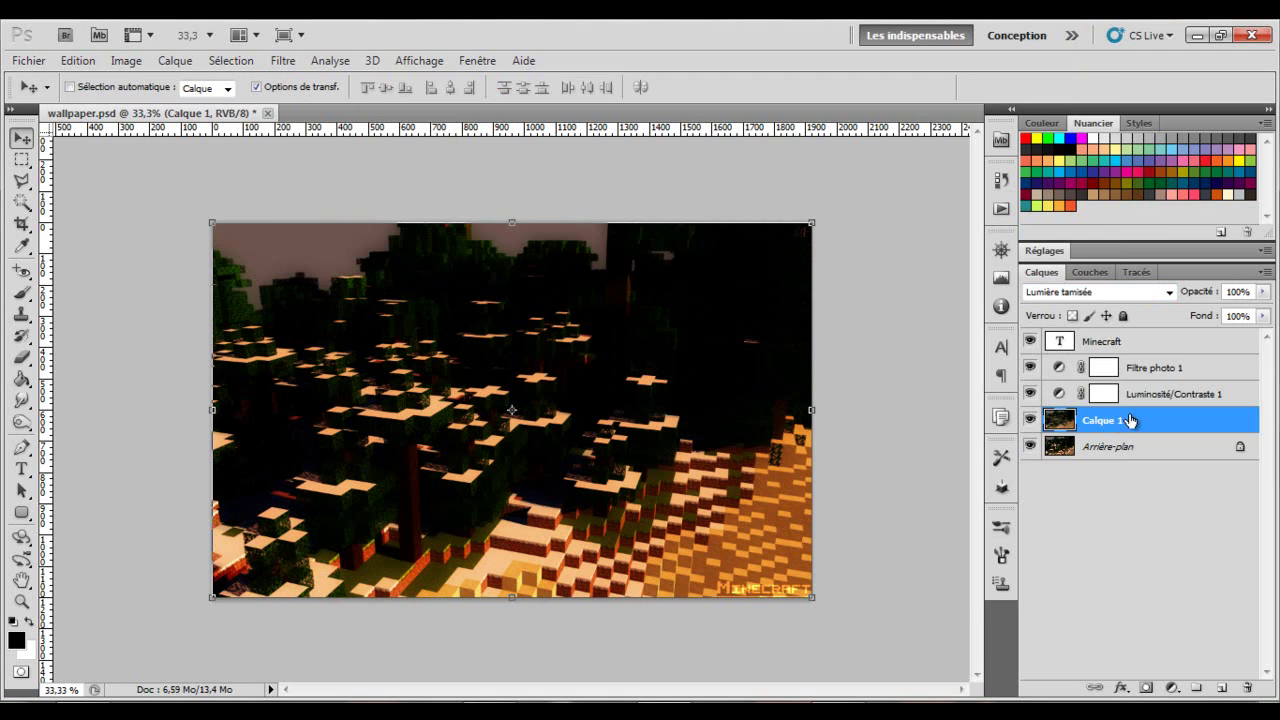
click(1029, 394)
click(1029, 394)
drag(1200, 291, 1193, 290)
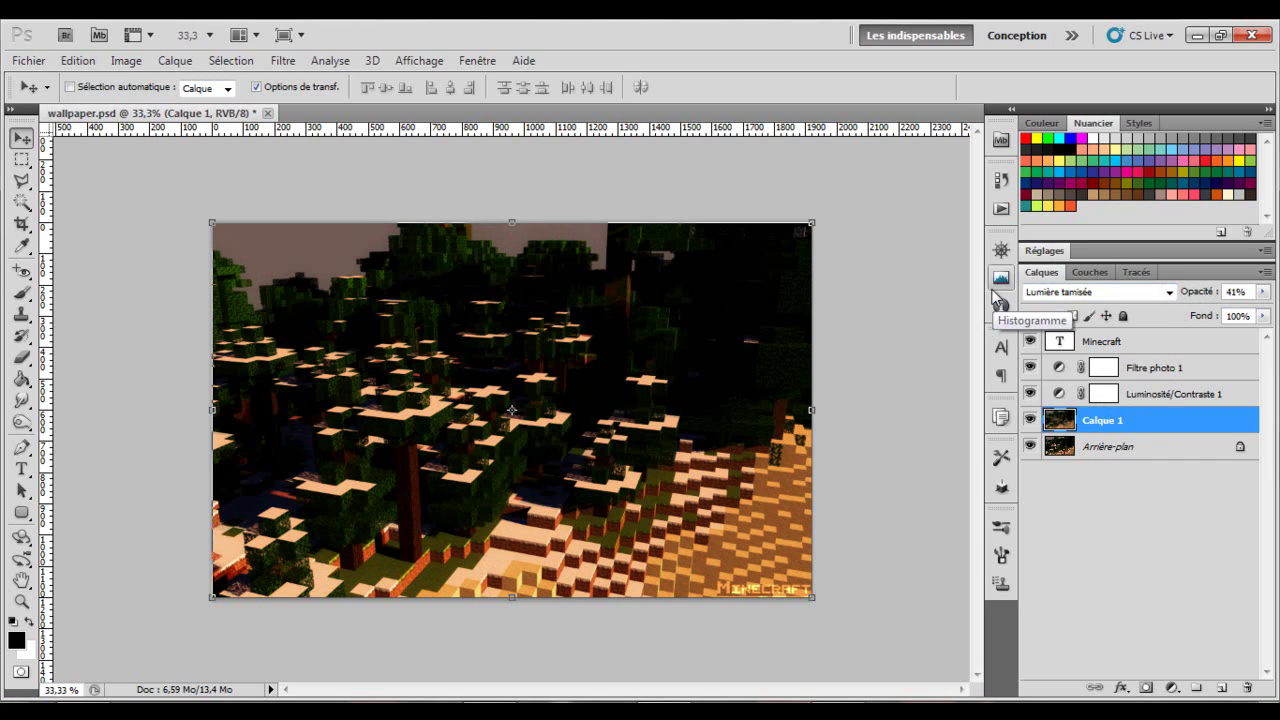
Raise the brightness of the Luminosité/Contraste 1 adjustment layer to about 38 and return to the layer list
click(1148, 396)
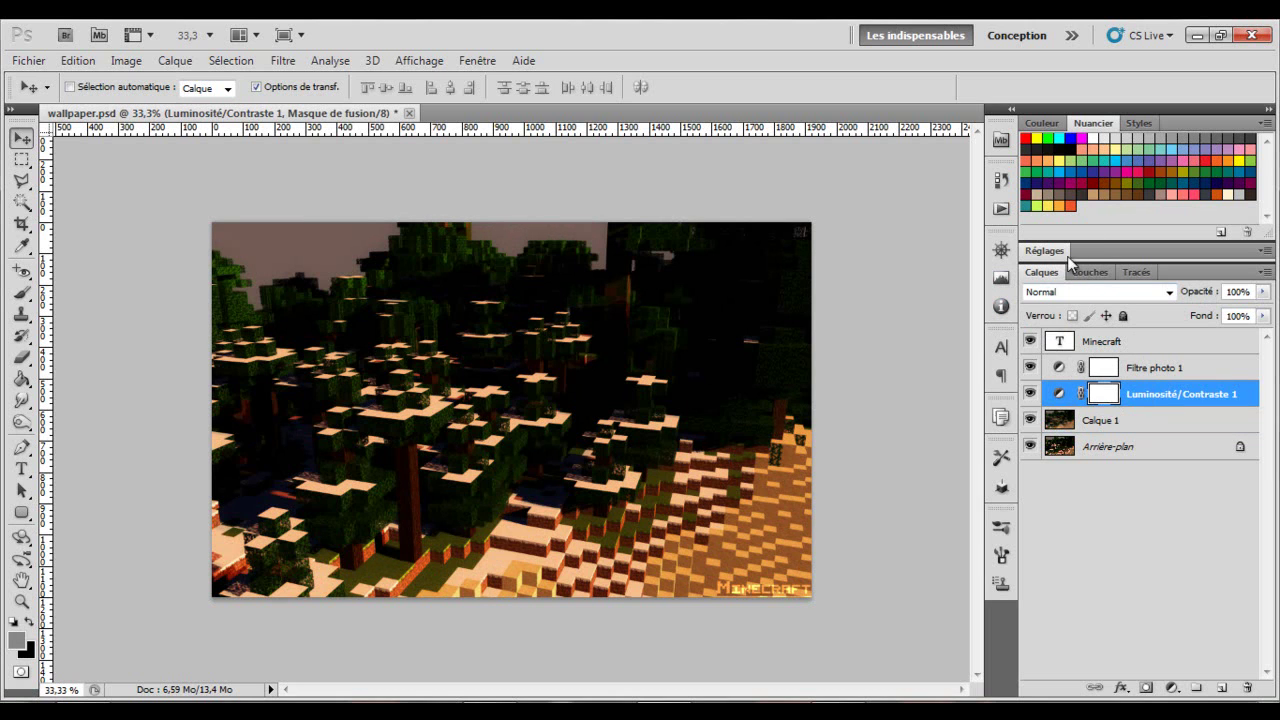
mouse_move(1060, 262)
mouse_down()
mouse_move(1066, 288)
mouse_move(1070, 260)
mouse_up()
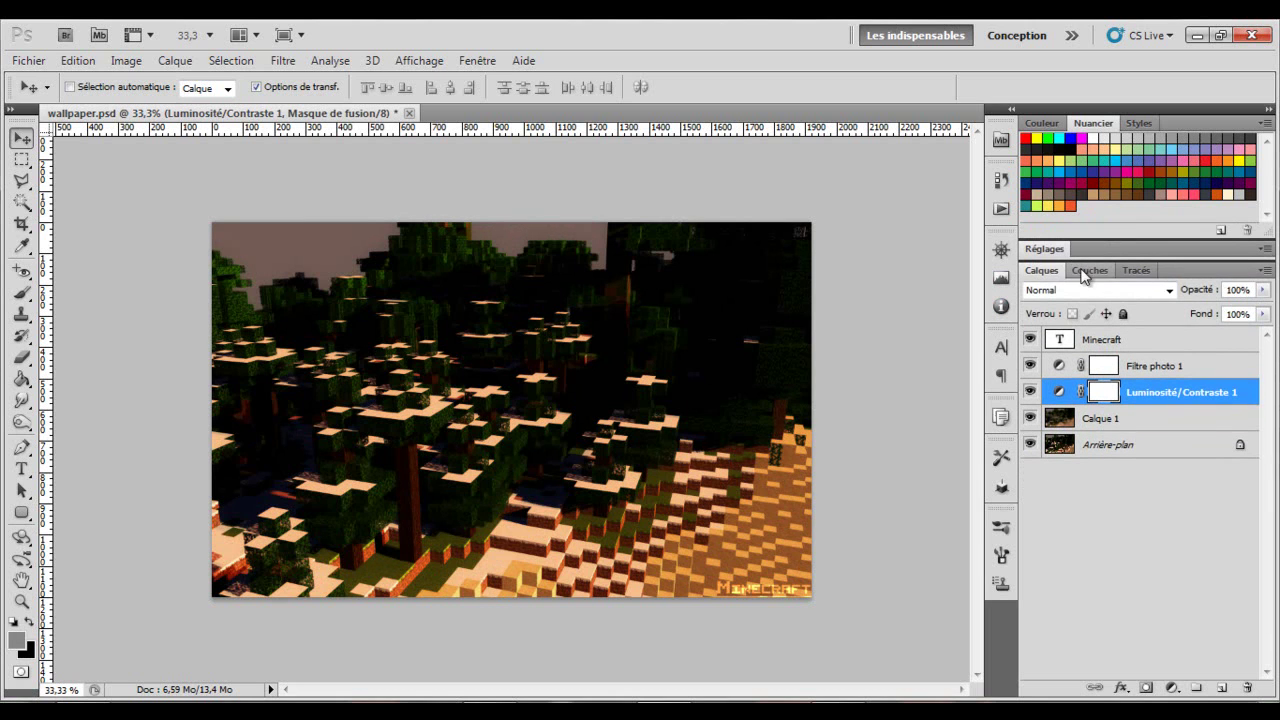
click(1055, 250)
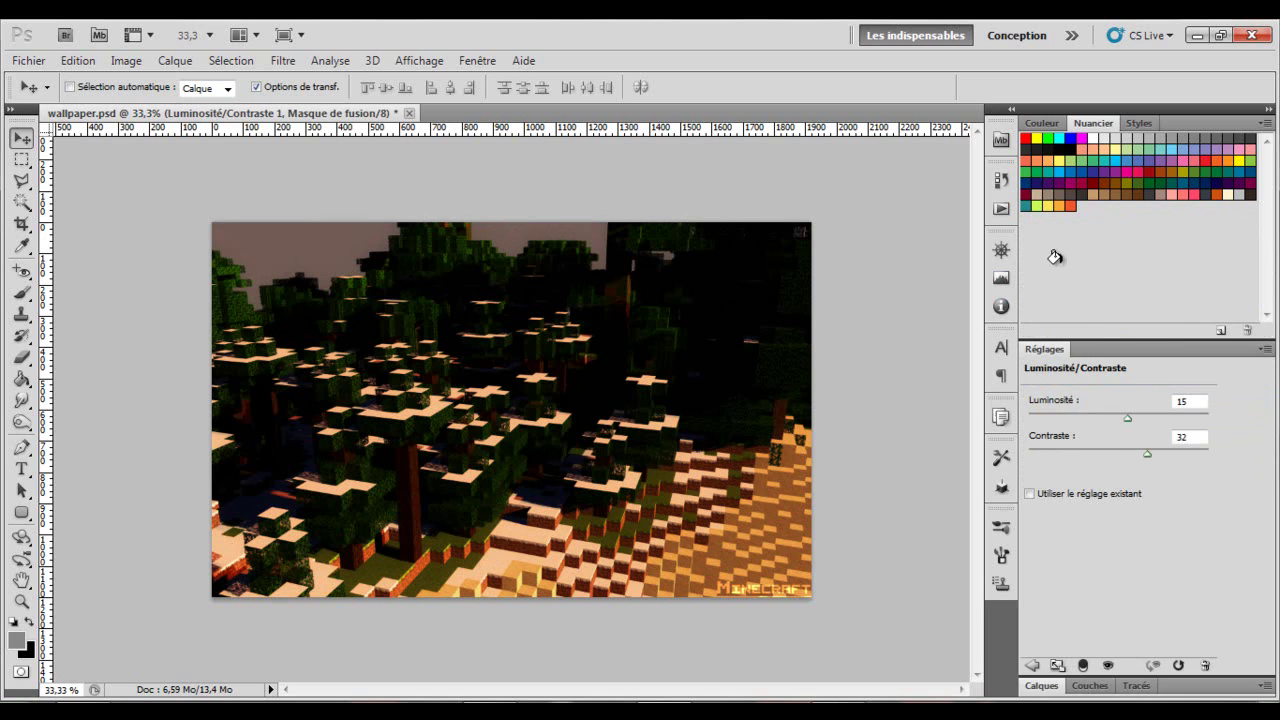
mouse_move(1141, 419)
mouse_down()
mouse_move(1156, 419)
mouse_move(1137, 416)
mouse_up()
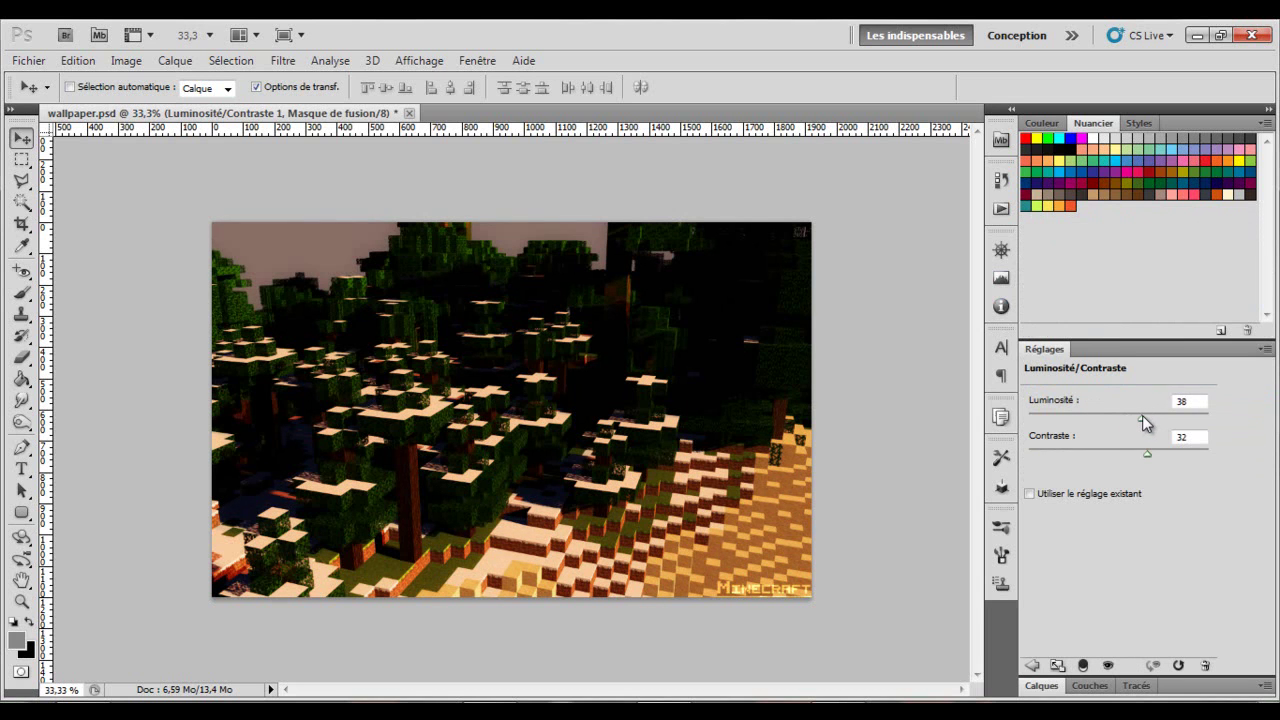
click(1041, 686)
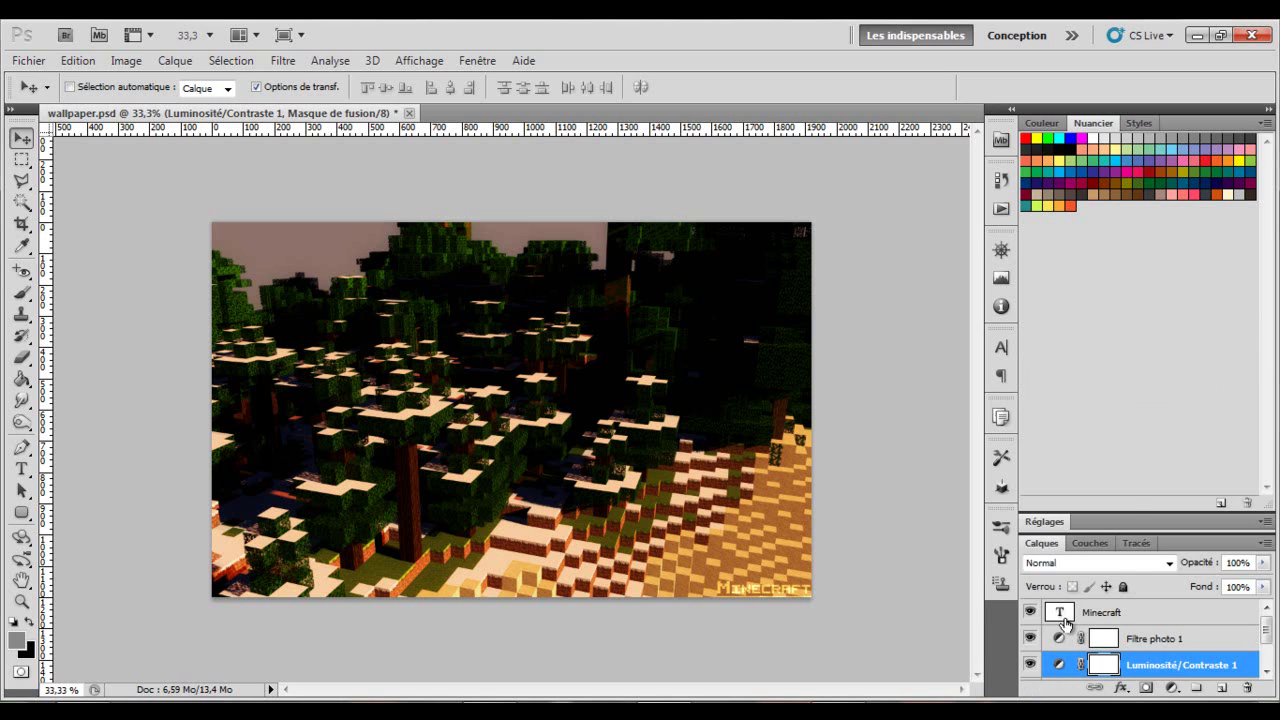
drag(1132, 514, 1121, 359)
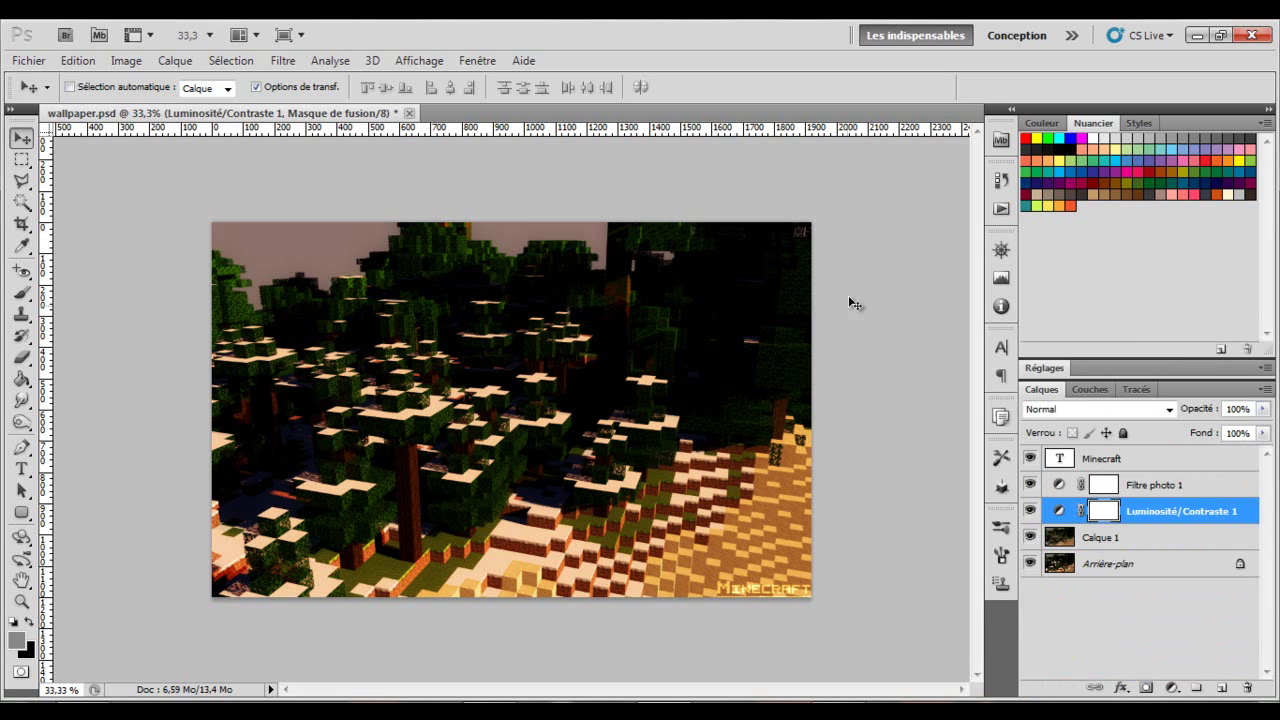
Save wallpaper.psd with maximum compatibility enabled
key(ctrl+s)
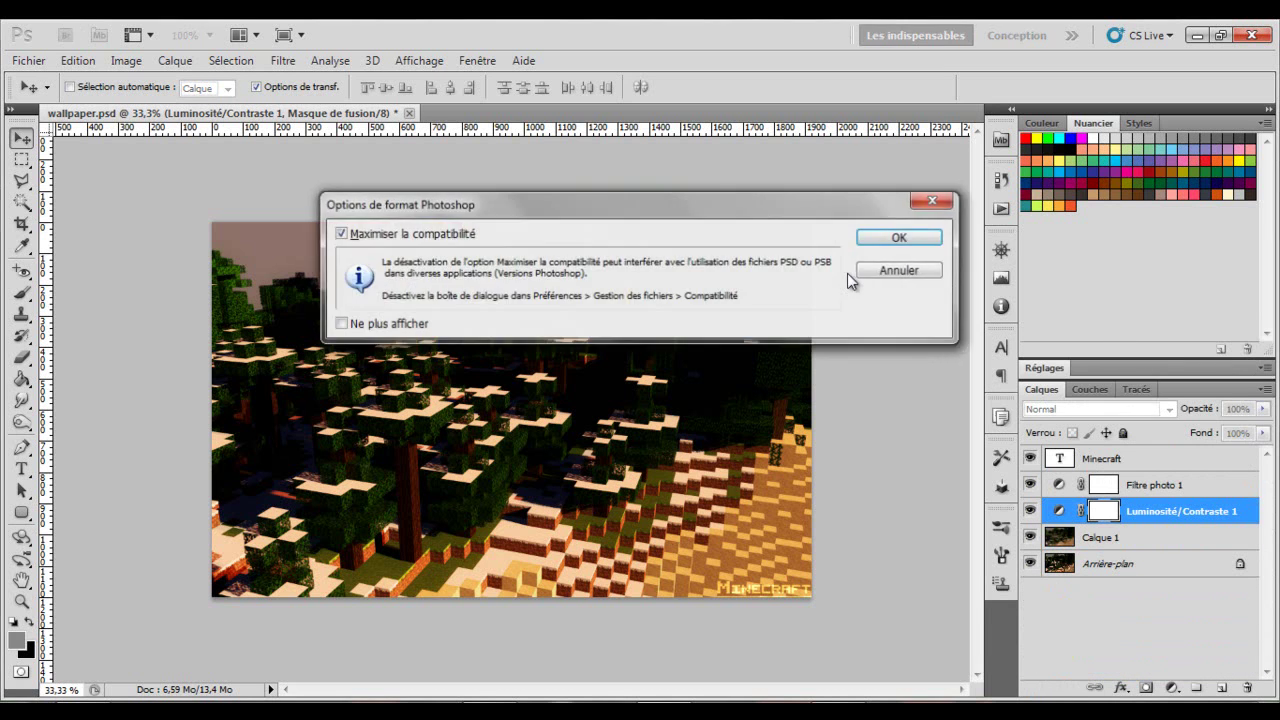
click(895, 240)
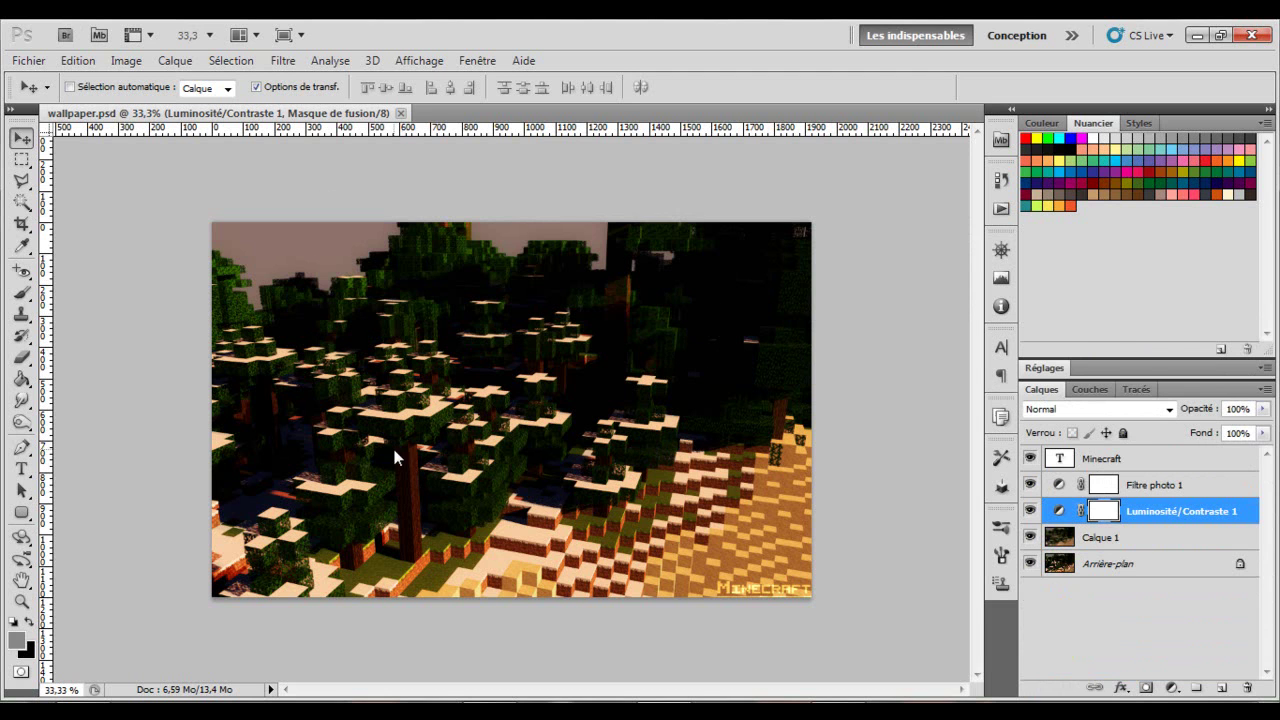
key(ctrl+shift+s)
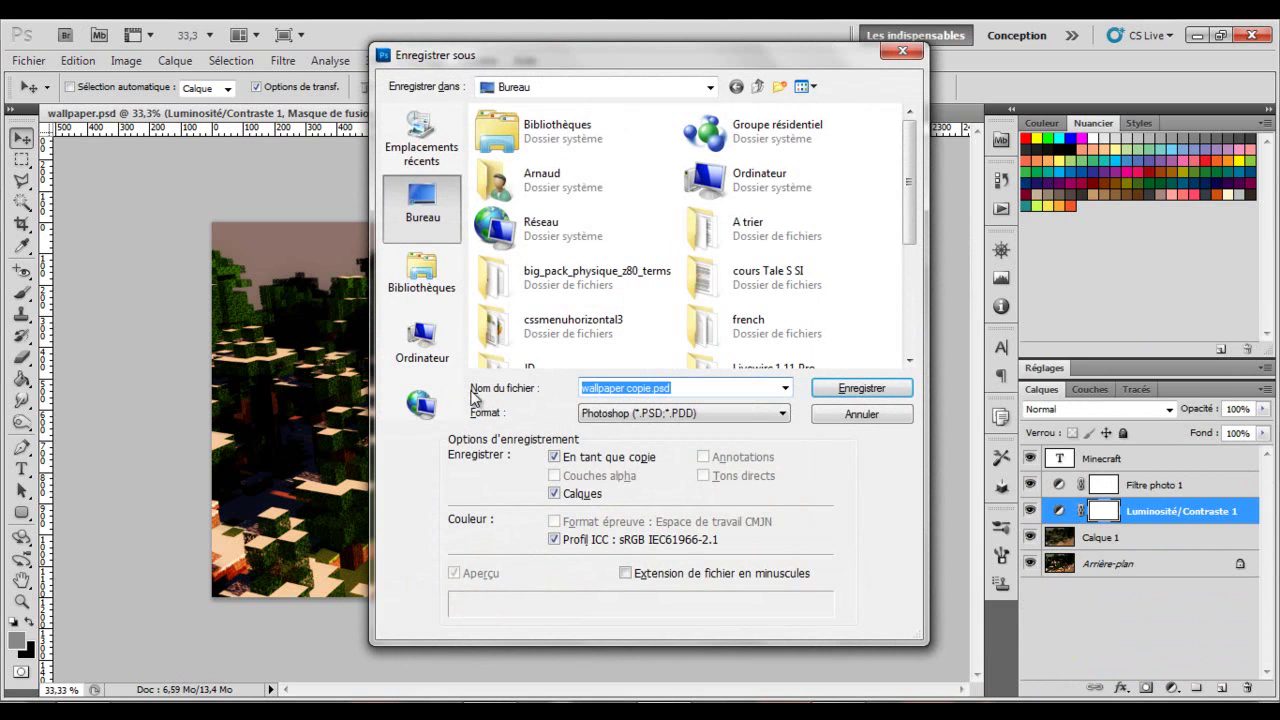
click(651, 414)
click(783, 414)
click(865, 416)
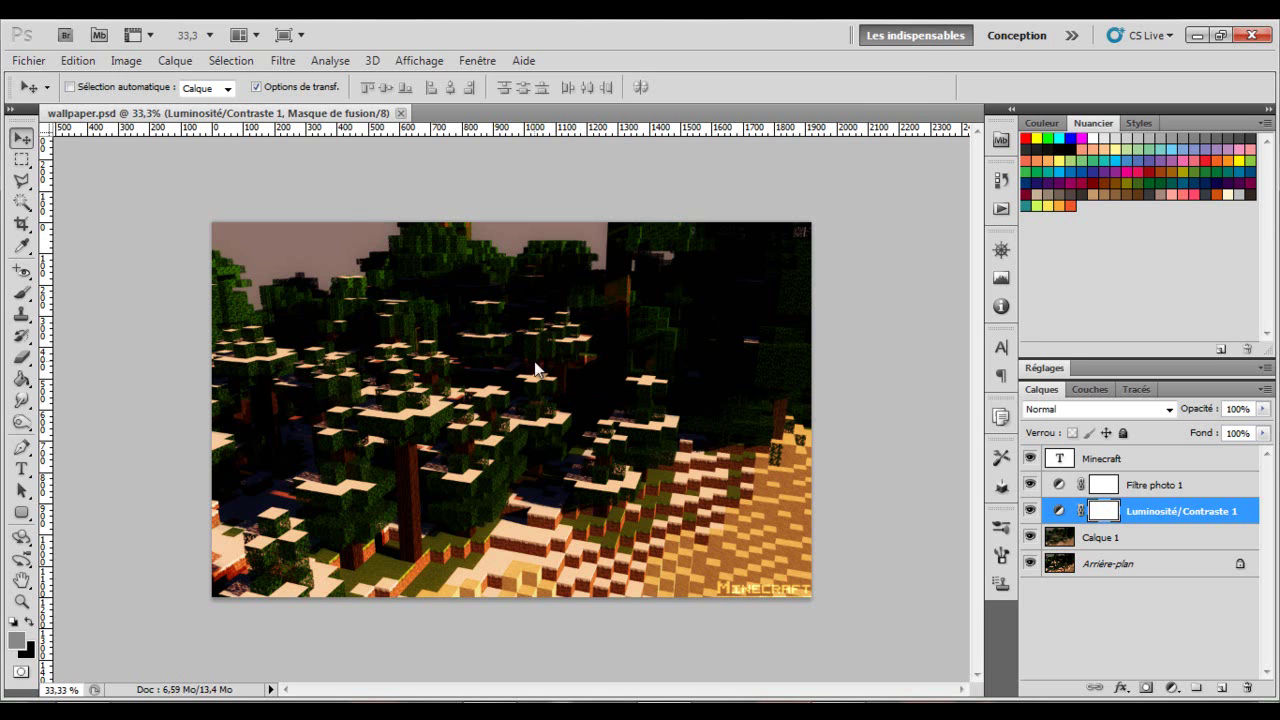
Save a JPEG copy of the wallpaper to the desktop as "wallpaper copie.JPG", accepting the JPEG options
key(shift+ctrl+s)
click(725, 414)
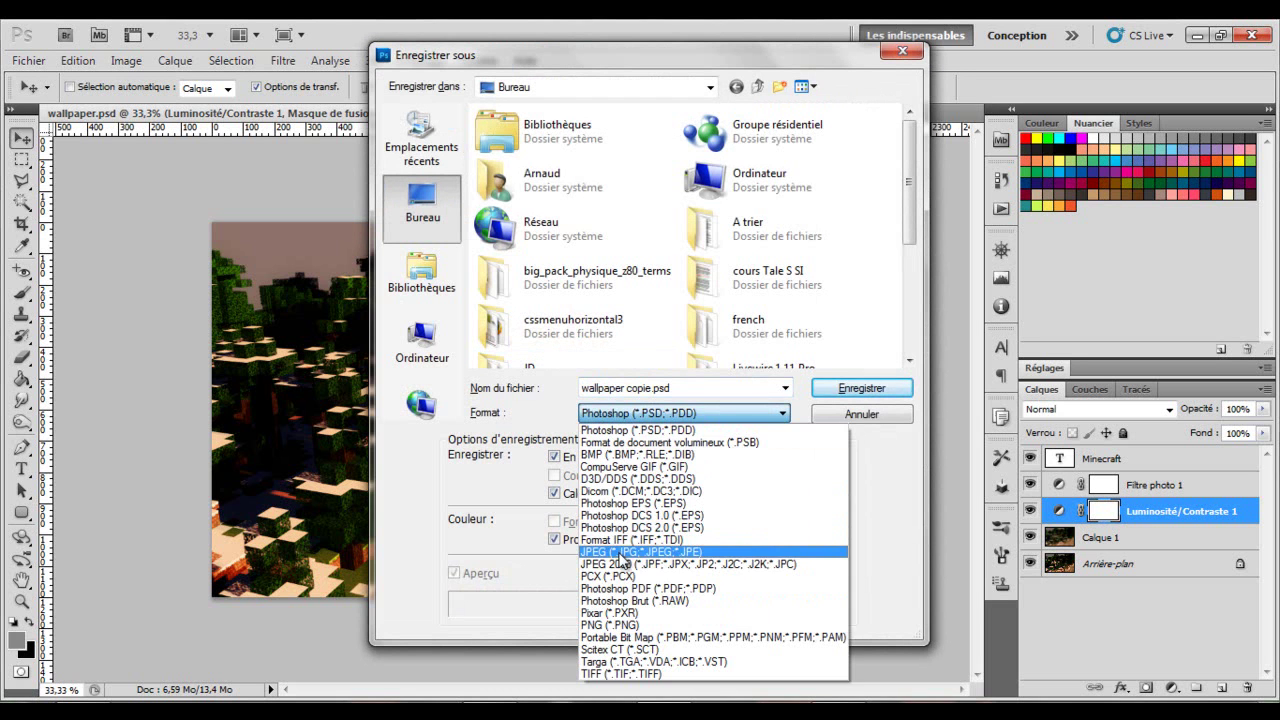
click(622, 553)
click(852, 394)
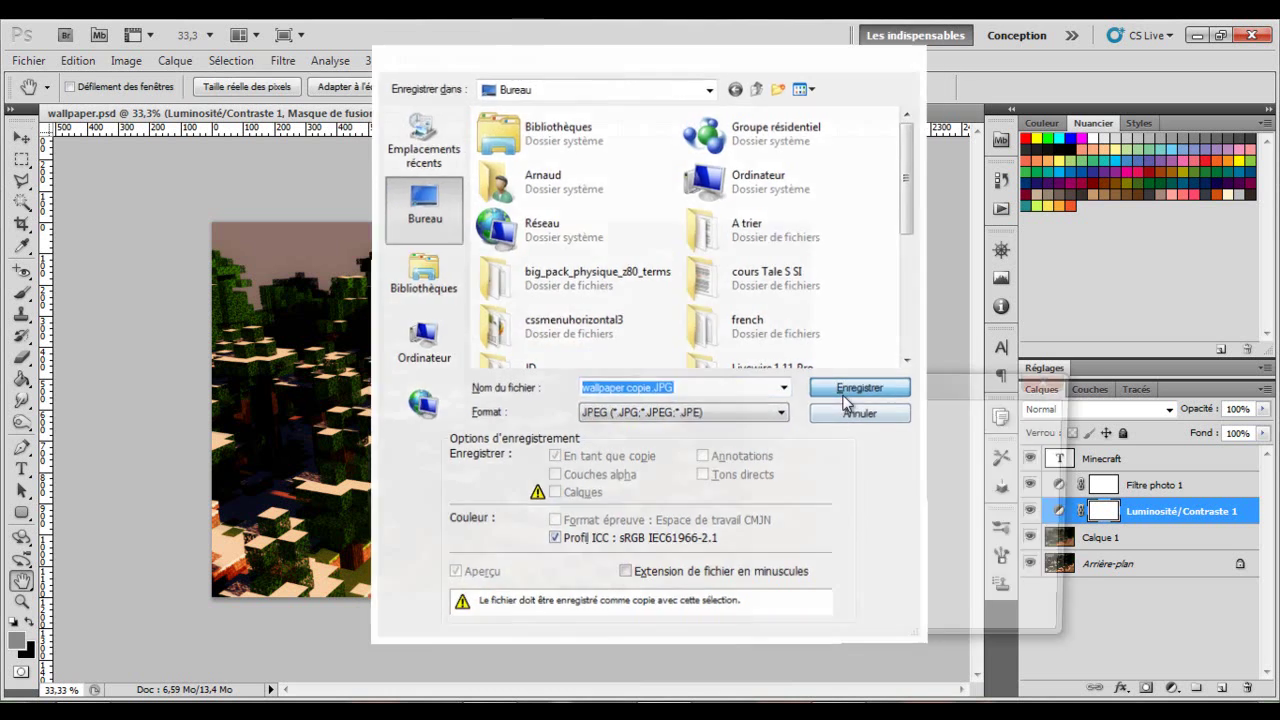
click(1000, 417)
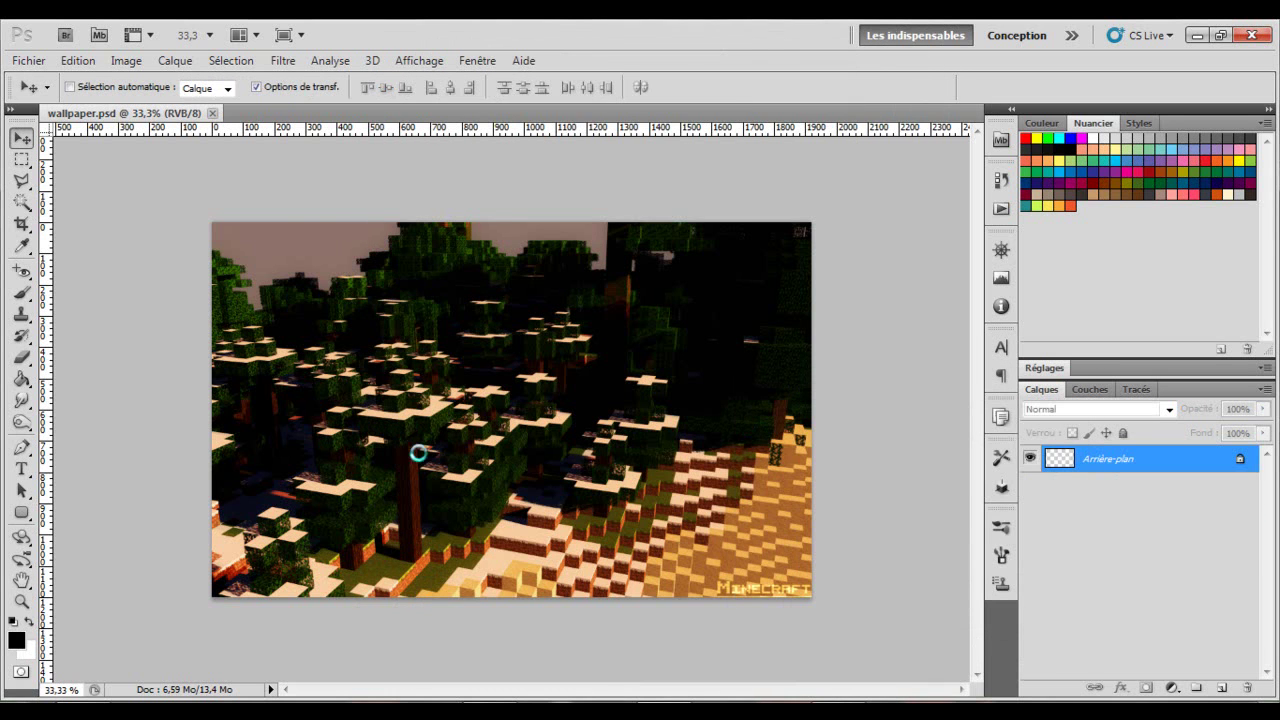